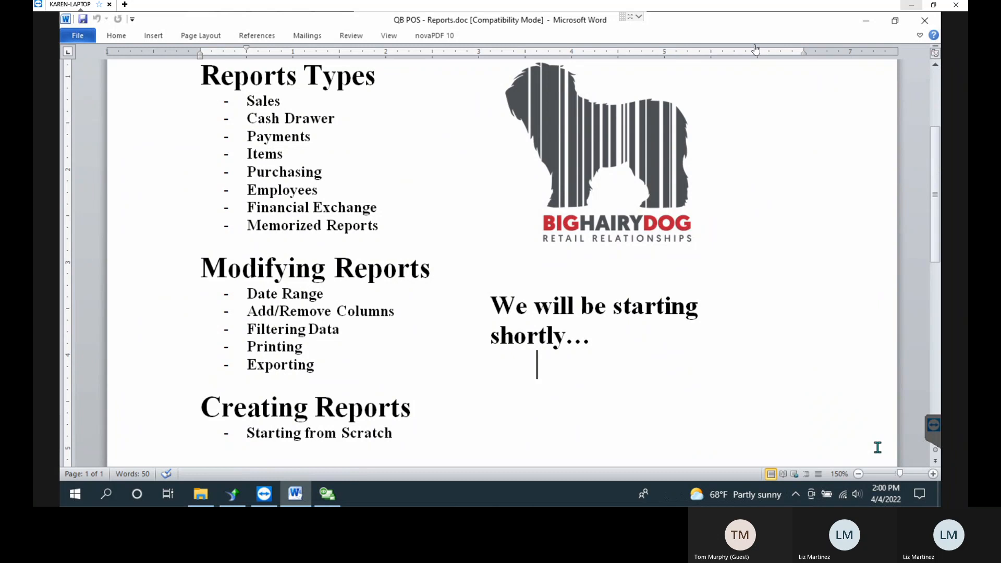
Leave the Word Reports outline and bring the Puppy Love QuickBooks POS Navigator to the front.
click(492, 197)
click(327, 493)
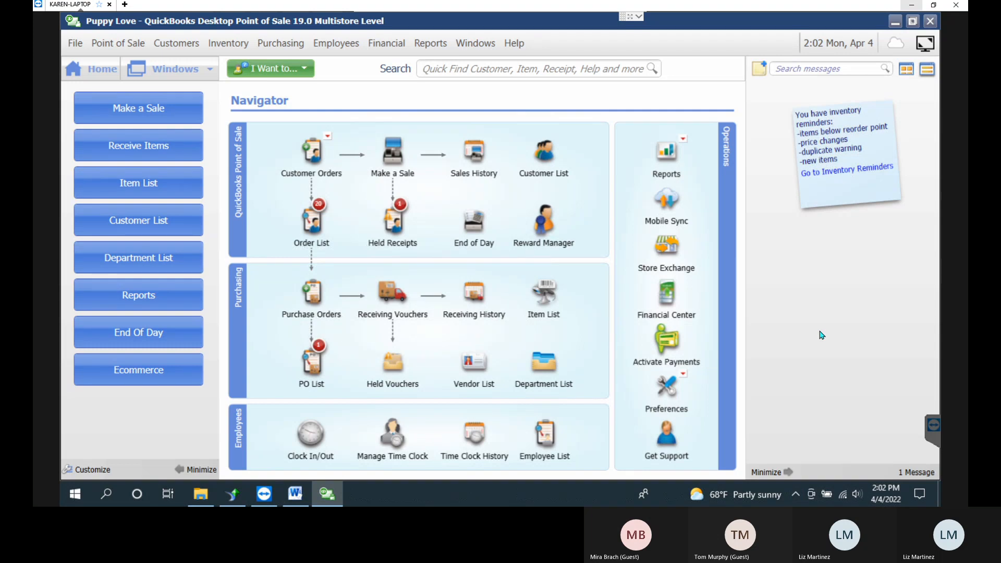
Back in Word, highlight 'Sales' in the report types outline, then minimize Word.
click(295, 494)
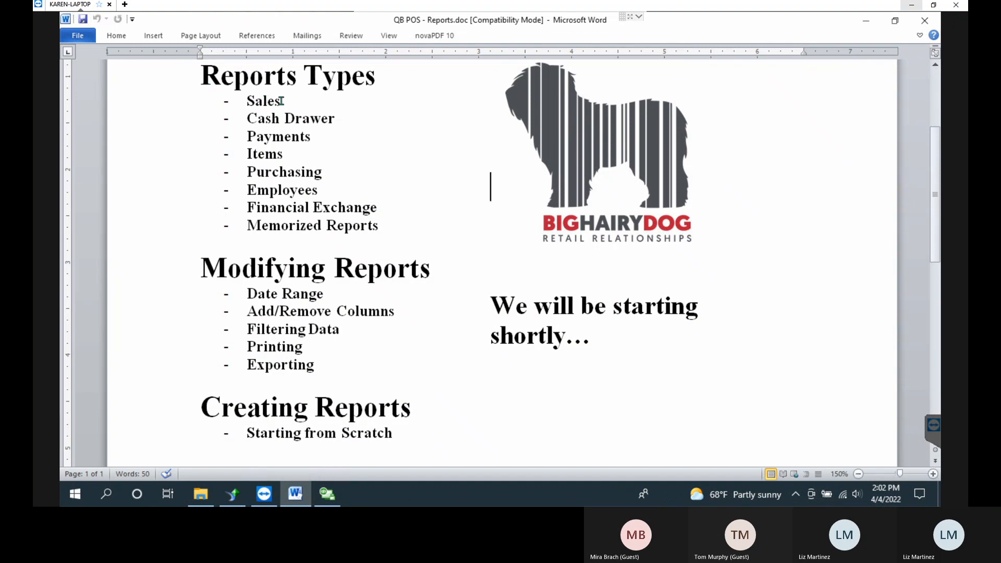
drag(242, 99, 289, 101)
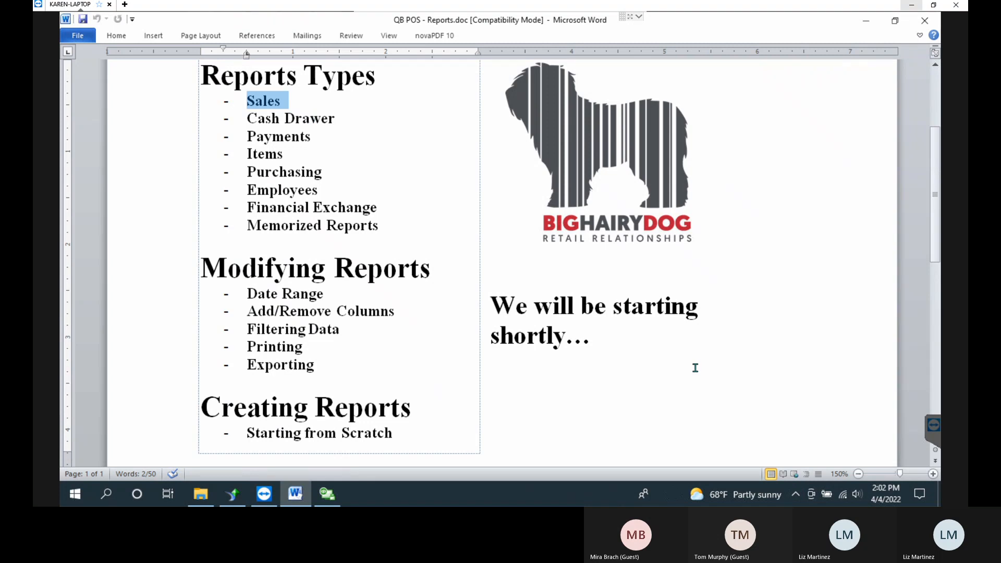
click(870, 24)
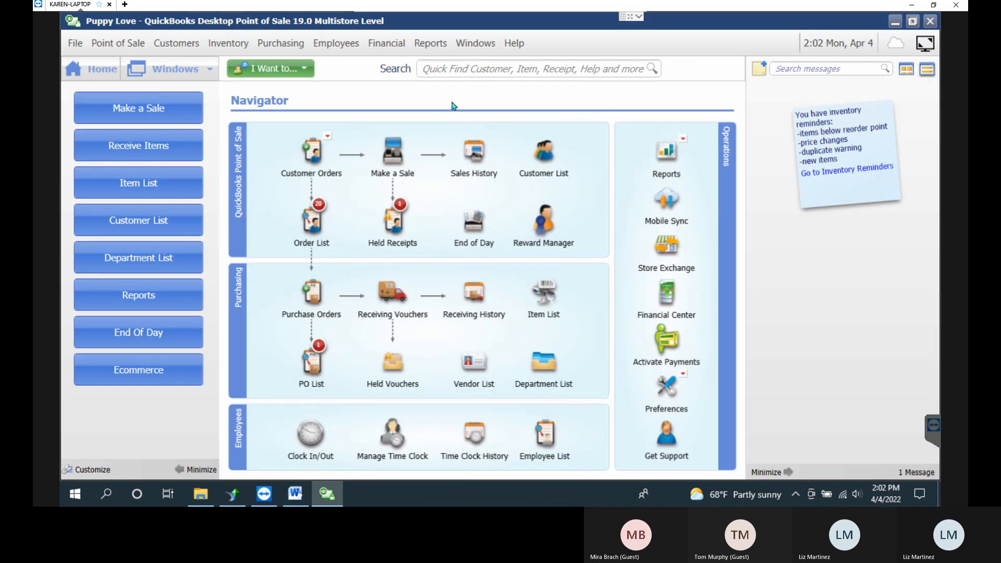
Open the Reports Dashboard in QuickBooks POS, then minimize QuickBooks to return to Word.
click(438, 43)
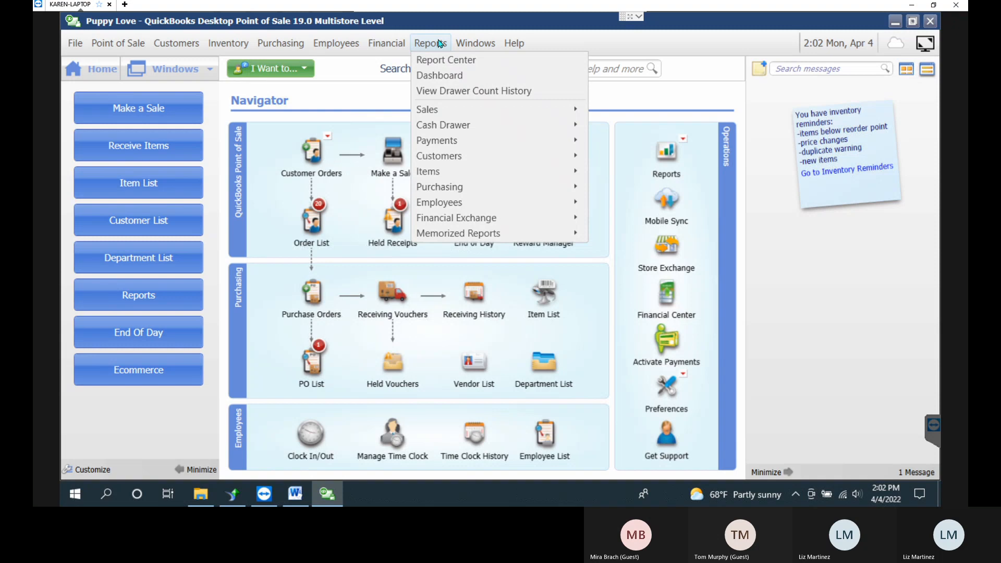
click(467, 76)
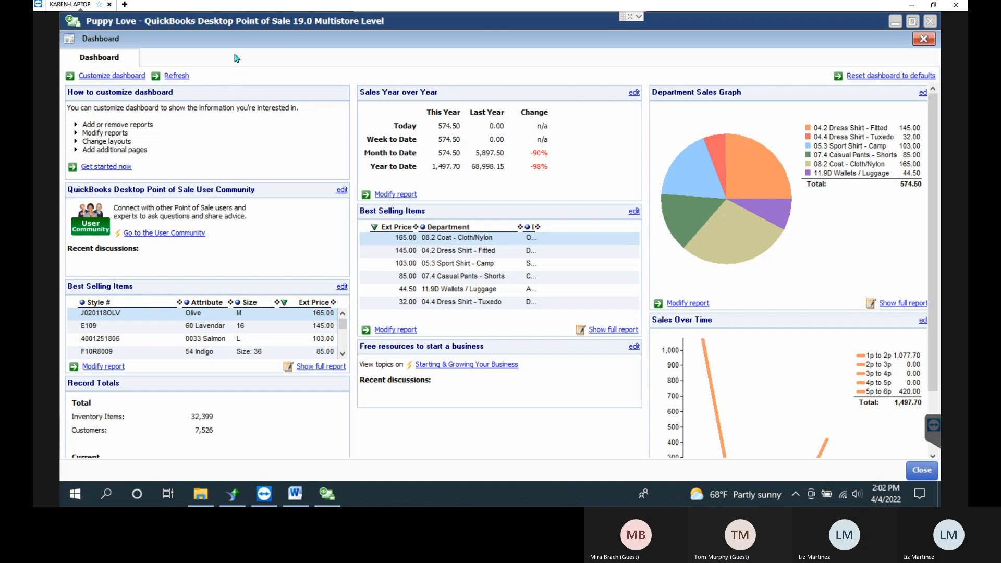
click(327, 494)
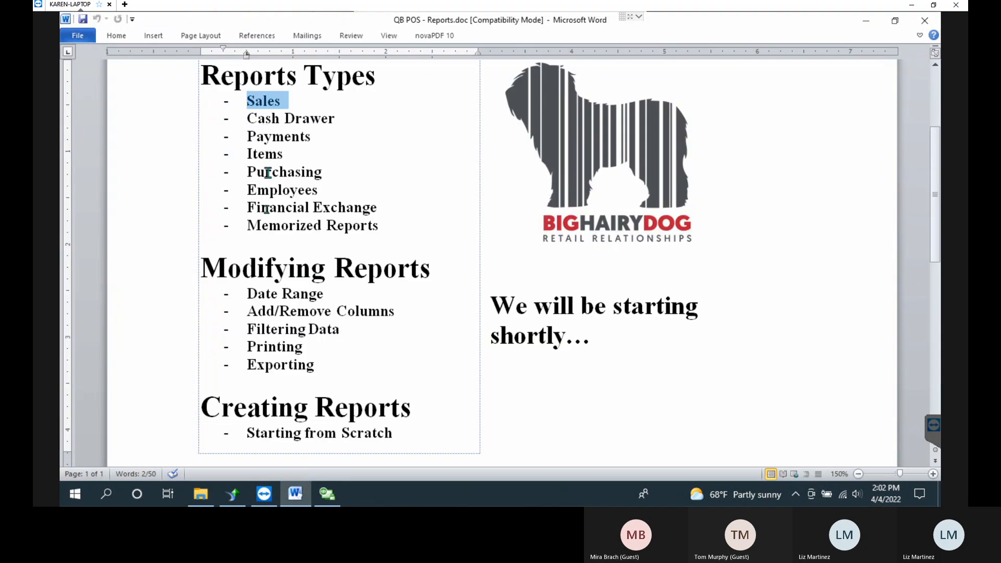
Minimize Word and put the QuickBooks Dashboard into Customize Dashboard mode.
click(866, 27)
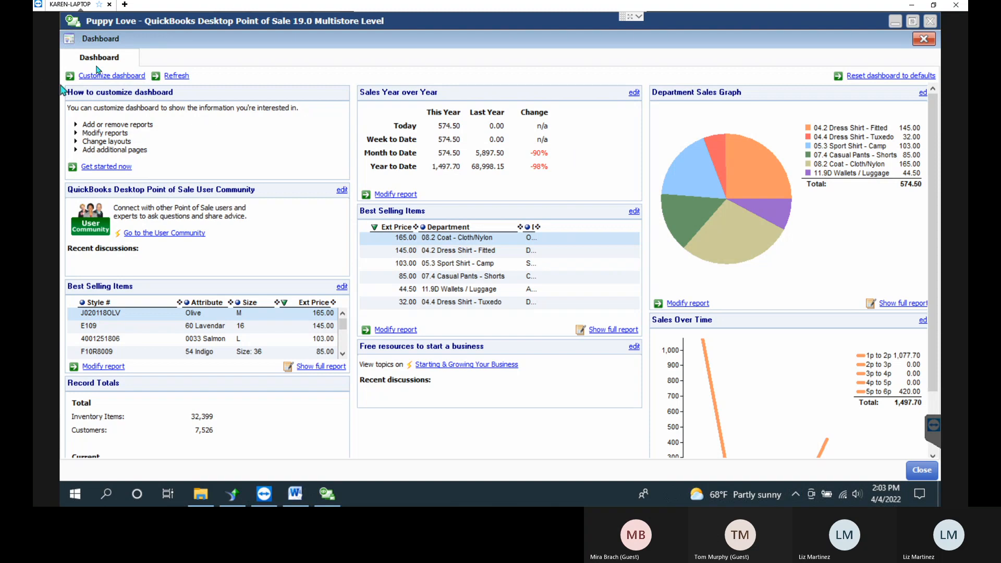
click(122, 76)
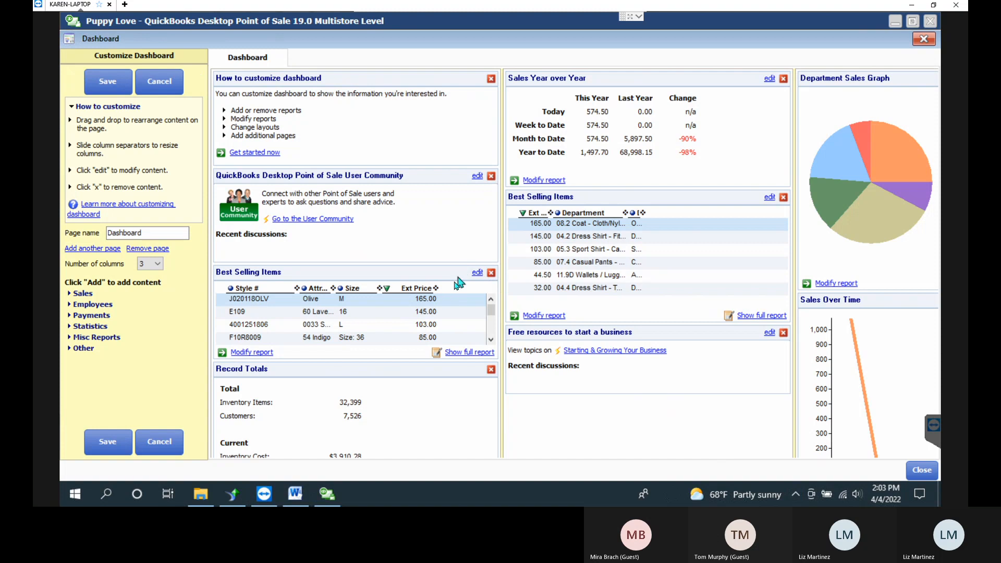
Keep 3 dashboard columns, list addable Sales reports, select the Dashboard page name, and open customization help.
click(158, 265)
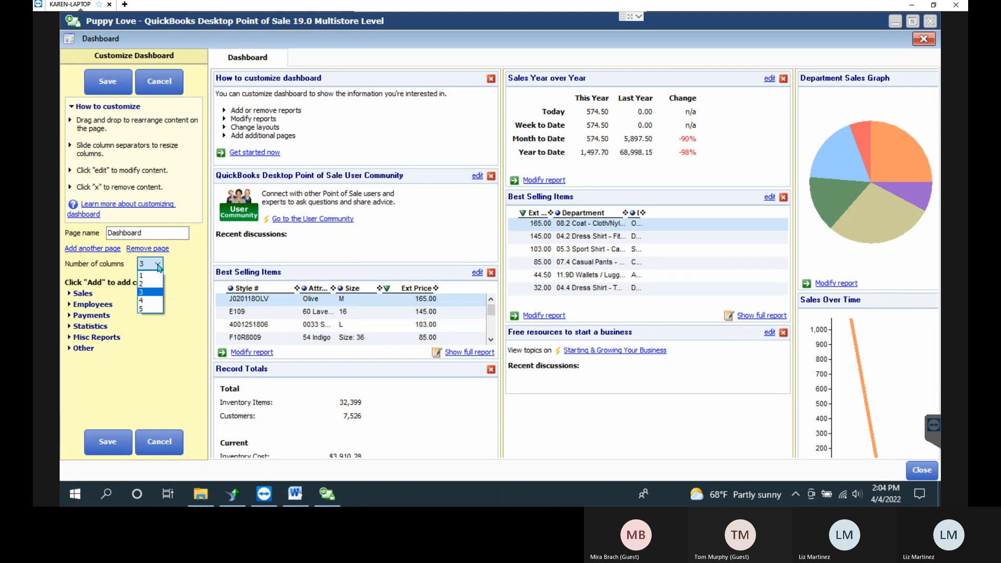
click(159, 267)
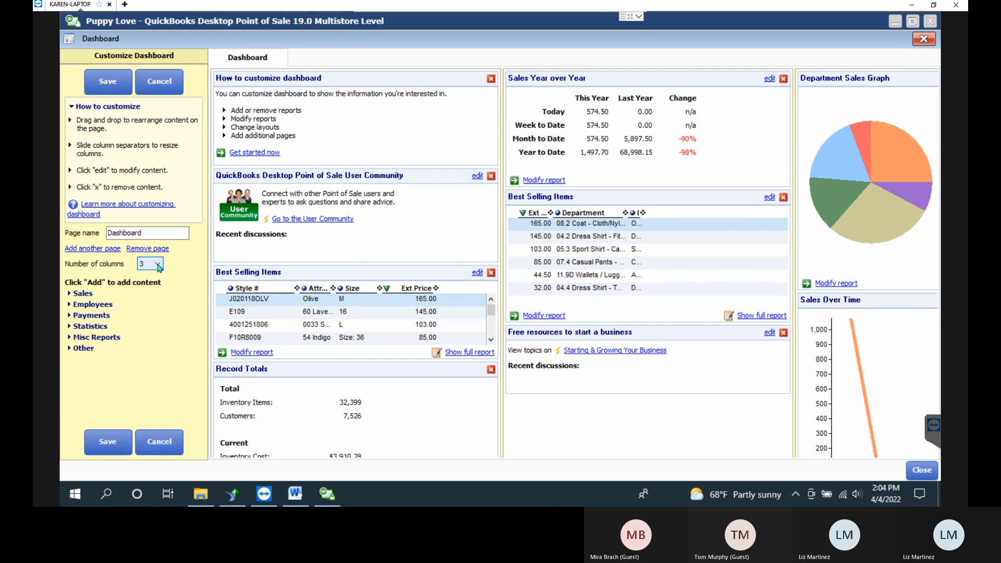
click(69, 295)
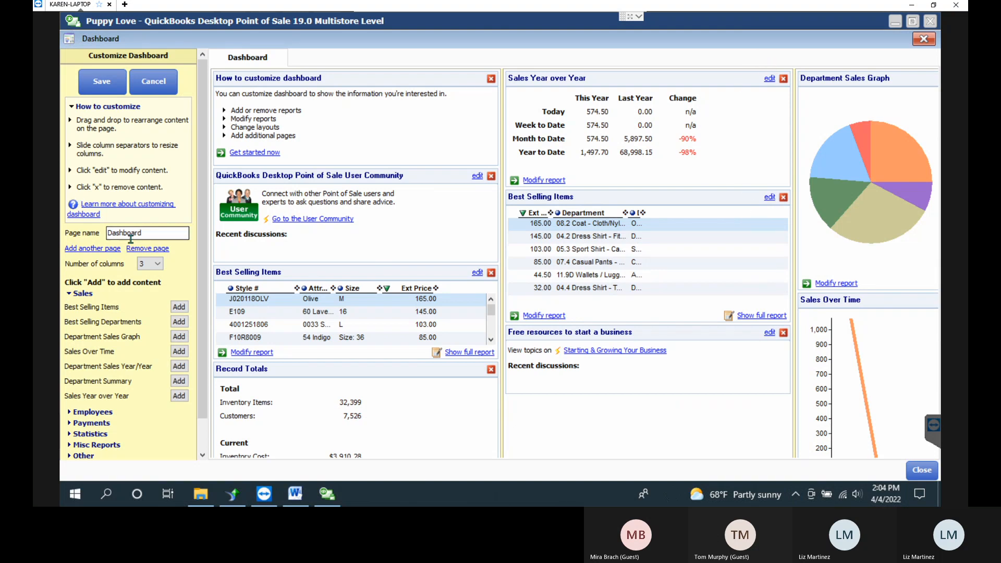
drag(178, 232, 111, 220)
click(98, 208)
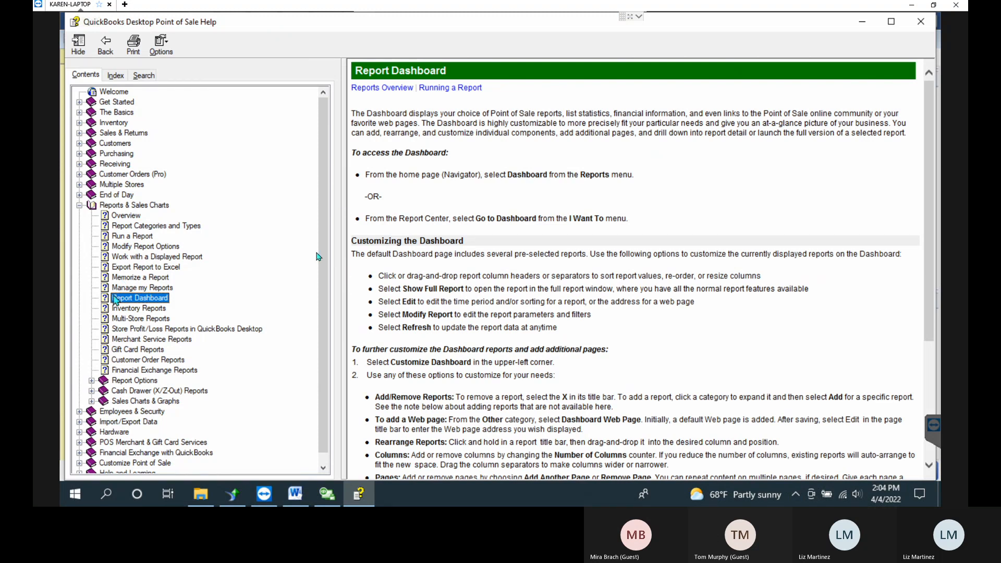
Read the Report Dashboard help topic, then close the Help window.
click(736, 302)
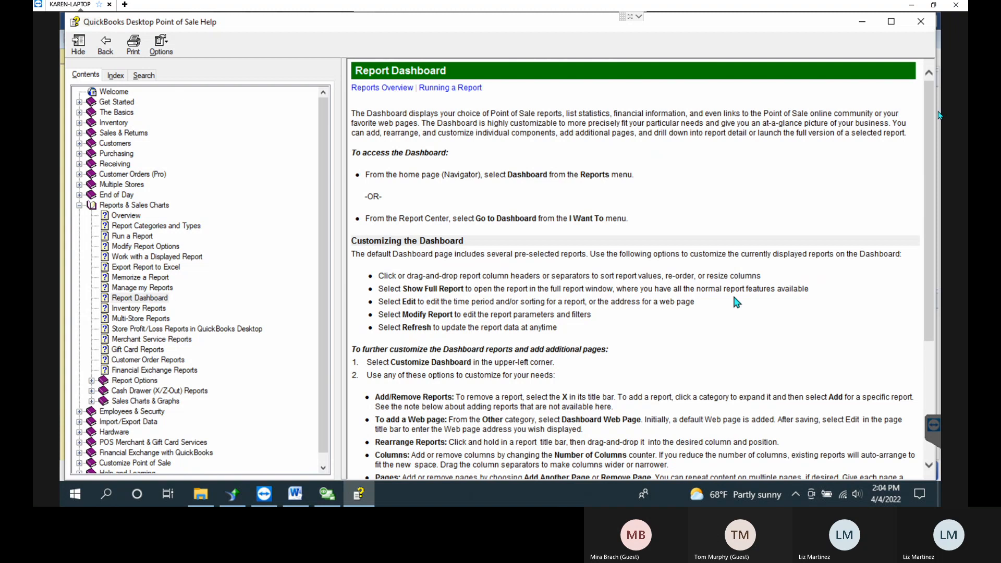
click(921, 22)
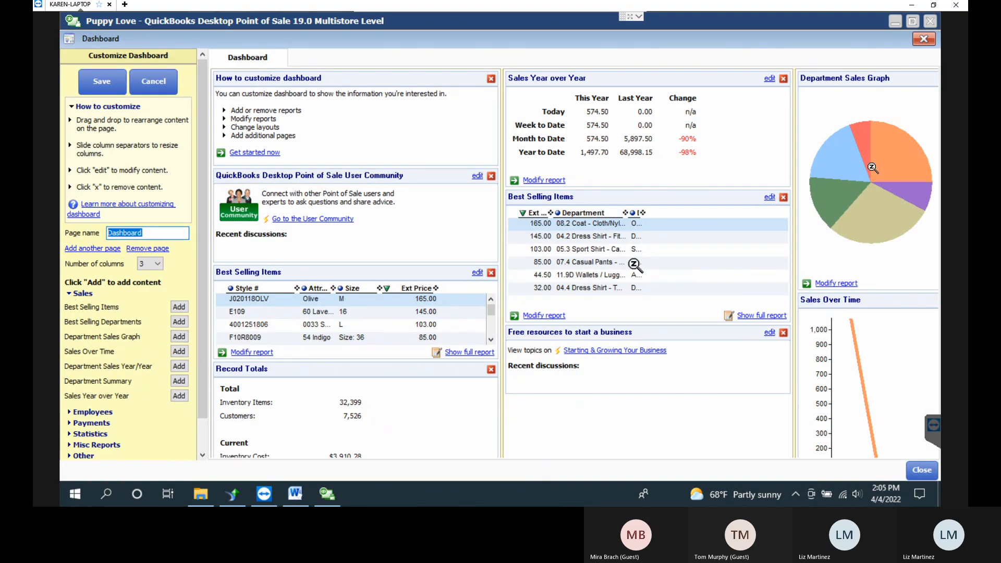
Remove the Sales Year over Year panel and add the Department Sales Year Over Year chart.
click(79, 294)
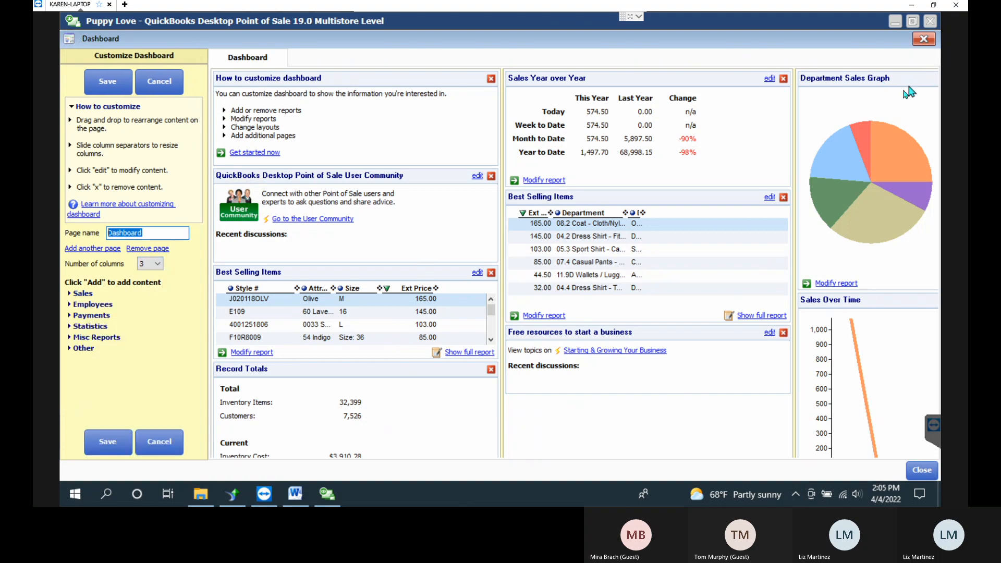
click(784, 80)
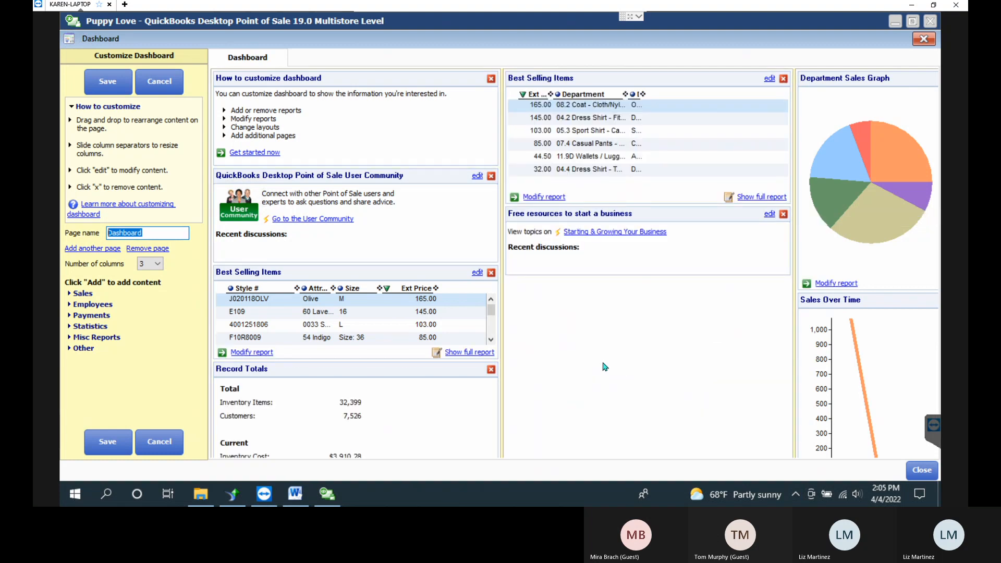
click(79, 293)
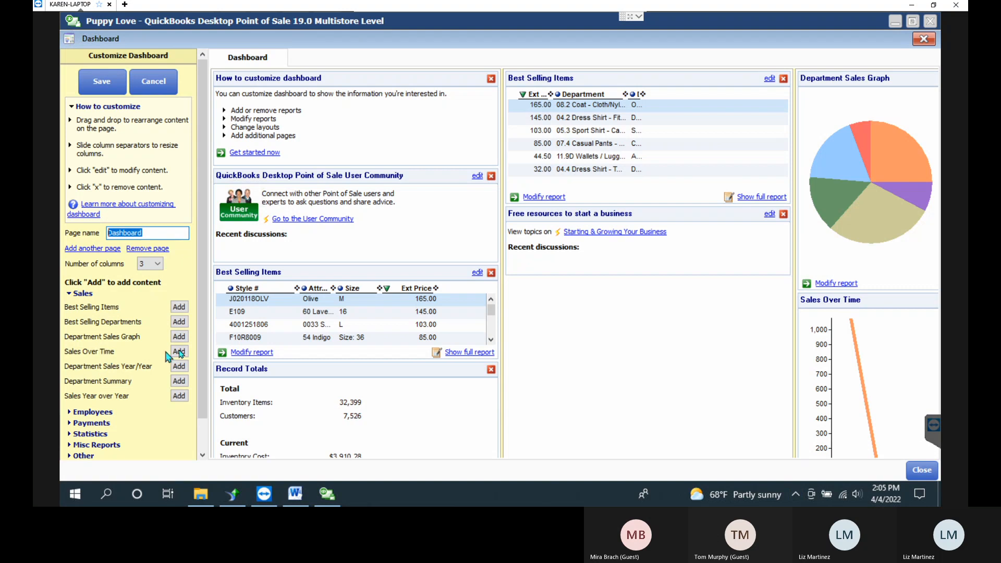
click(178, 366)
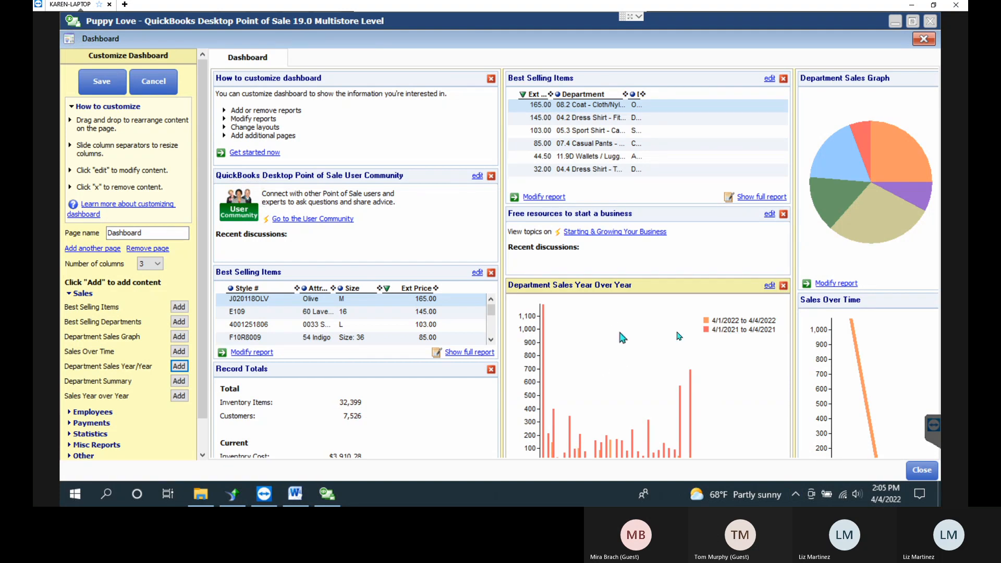
click(69, 294)
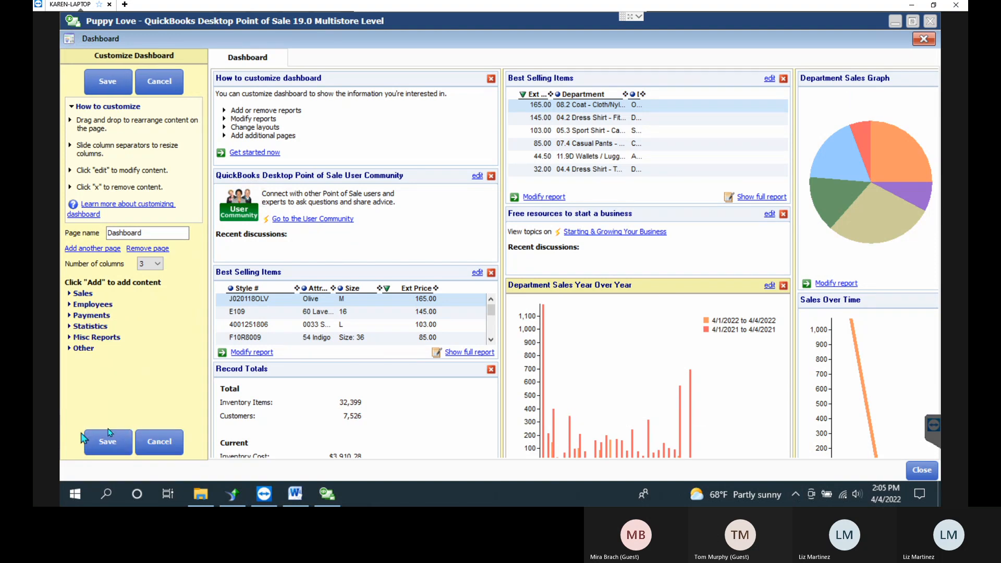
Save the dashboard layout, set Best Selling Items to show 4 results, and refresh all panels.
click(126, 447)
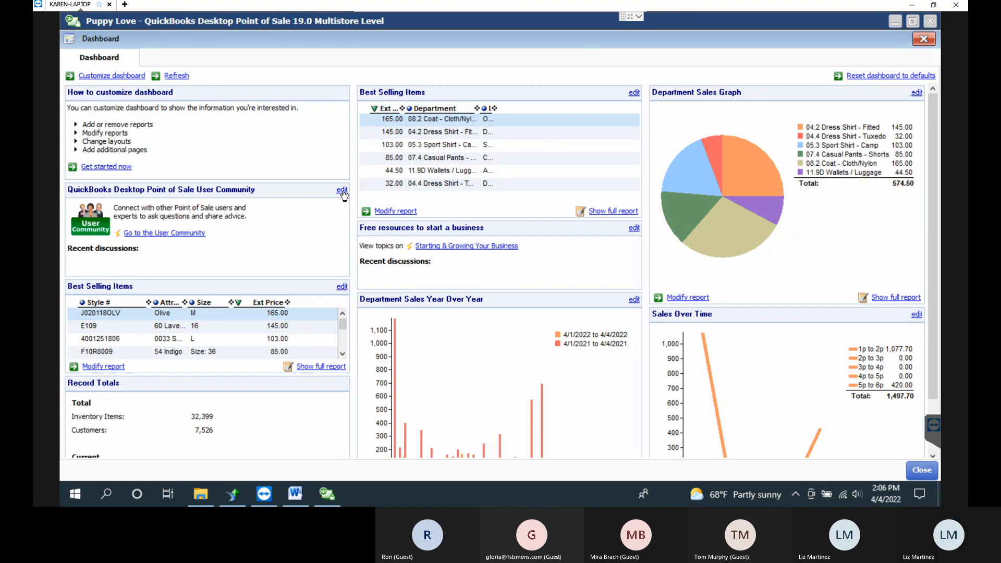
click(342, 287)
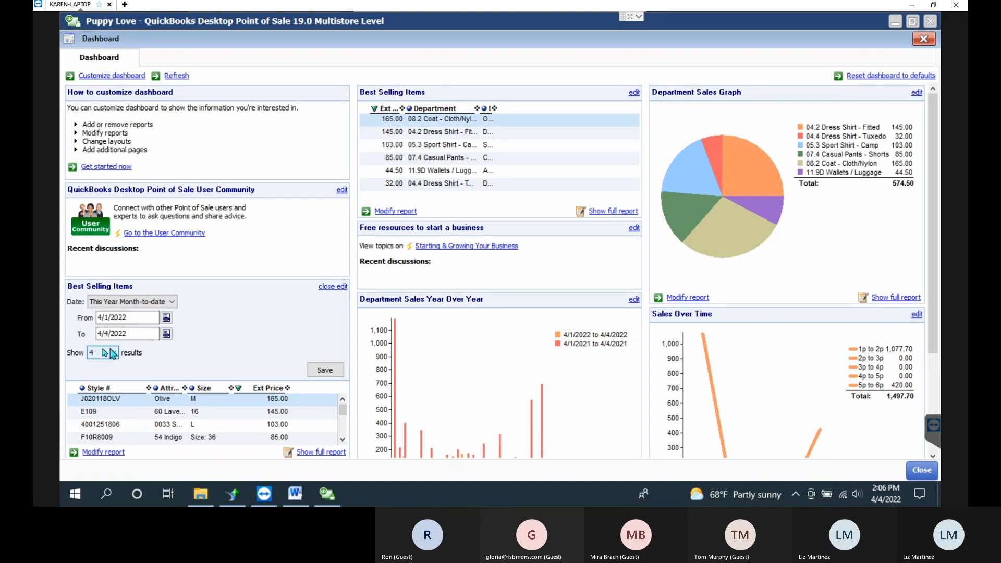
click(325, 370)
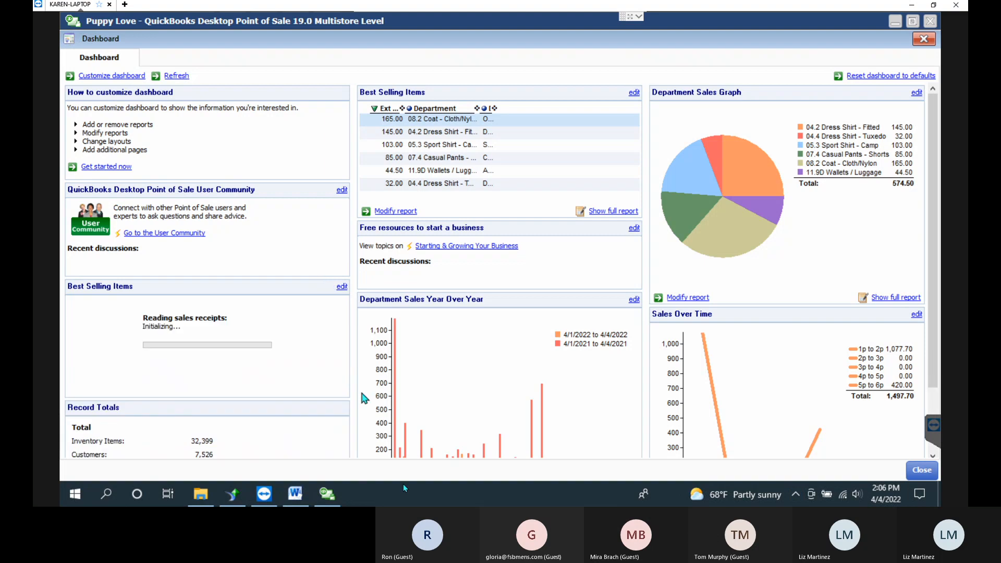
mouse_move(383, 367)
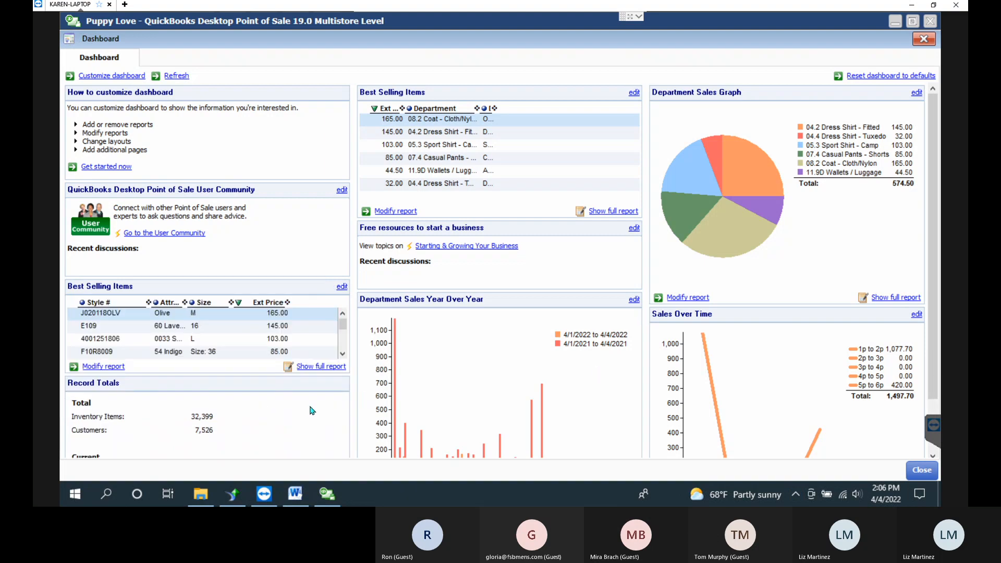
click(184, 78)
Close the Dashboard to return to the Navigator home page and open the Reports menu.
mouse_move(787, 142)
click(923, 38)
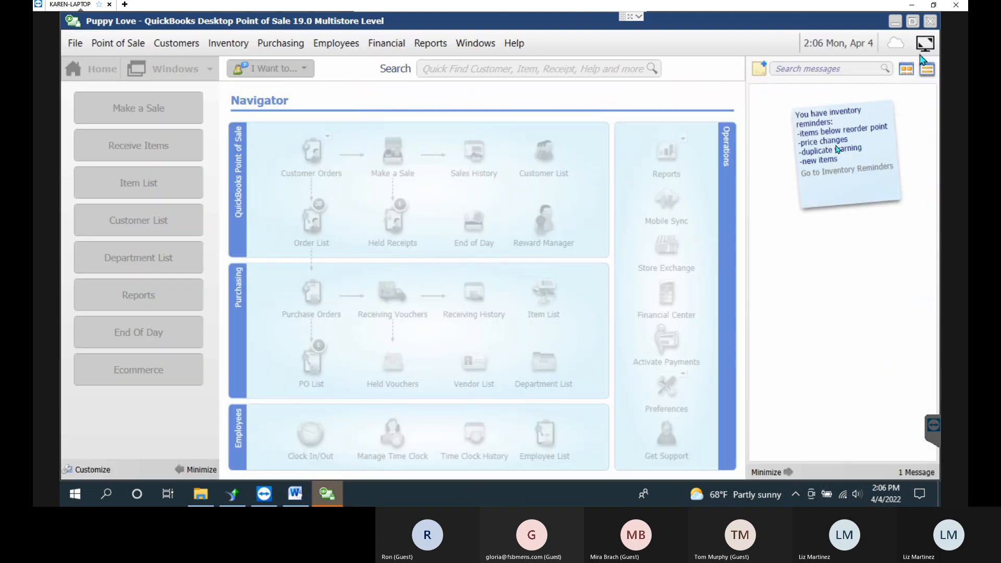
click(431, 46)
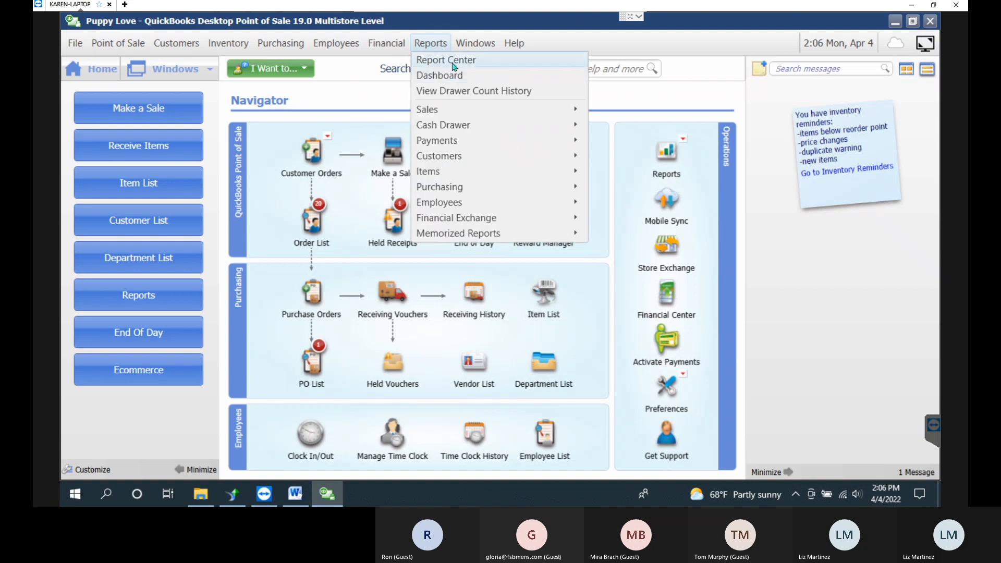
Open the Report Center from the Reports menu.
click(452, 61)
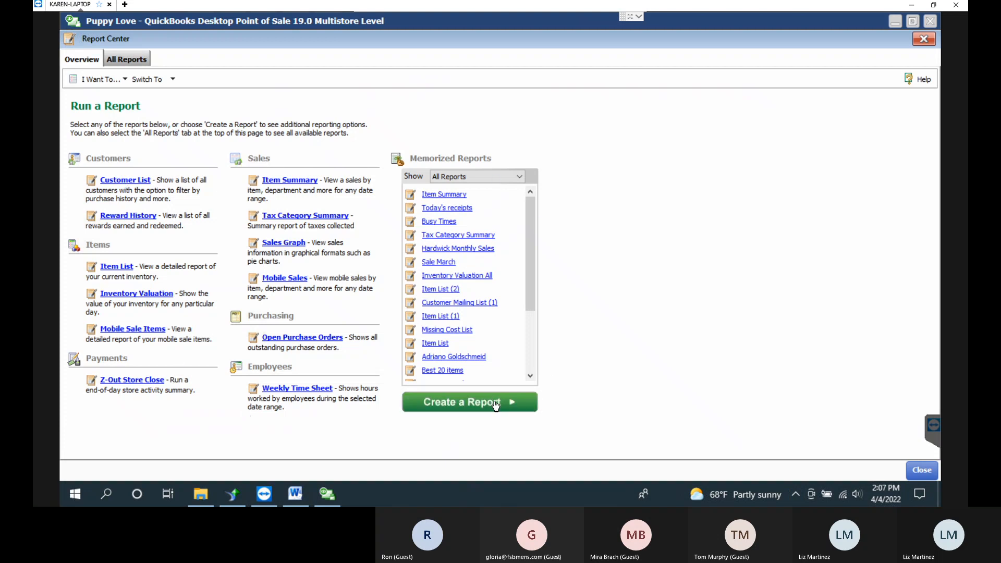
Open Manage My Reports, review the Customer Mailing List and Item List memorized reports, then close it.
click(94, 81)
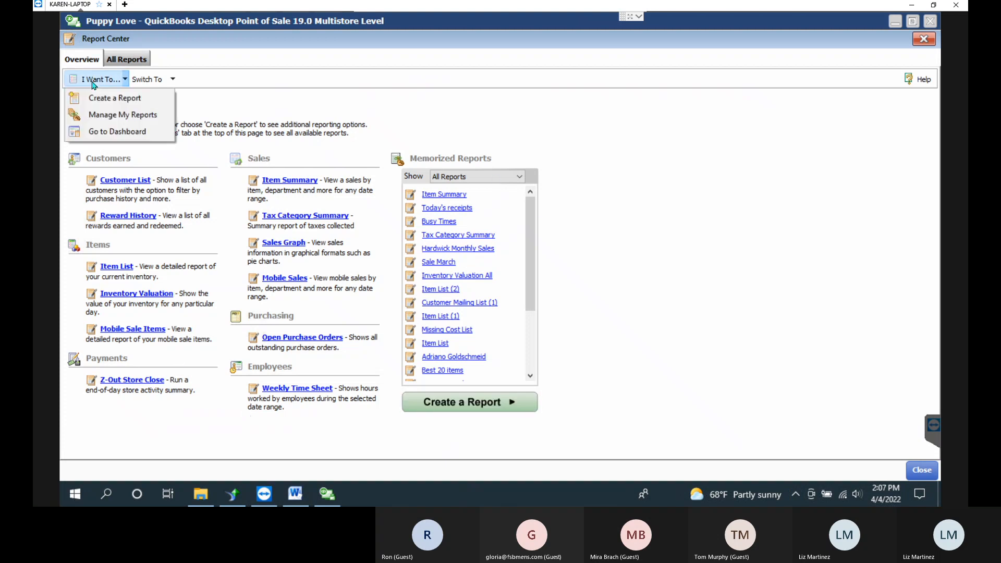
click(106, 115)
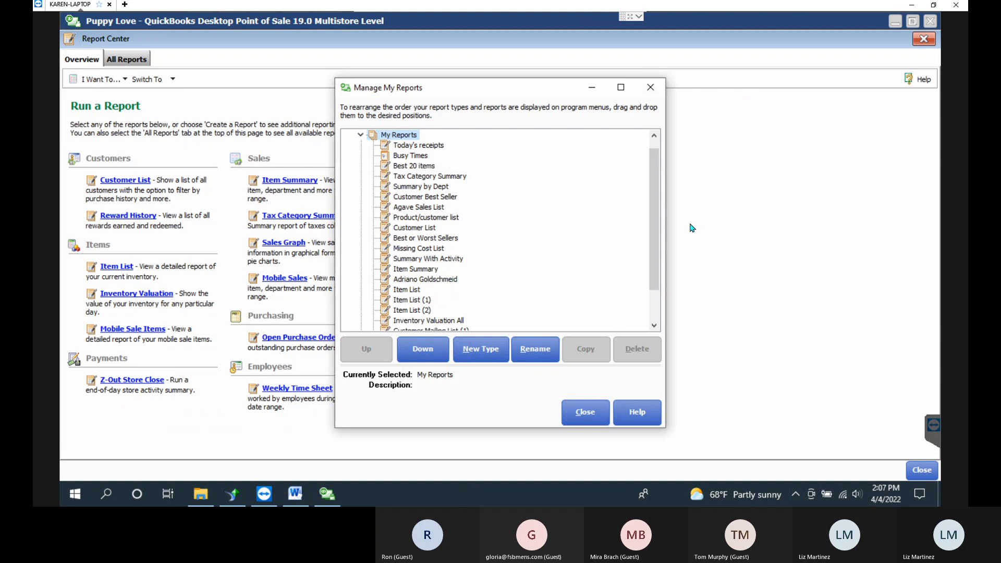
drag(651, 263, 650, 287)
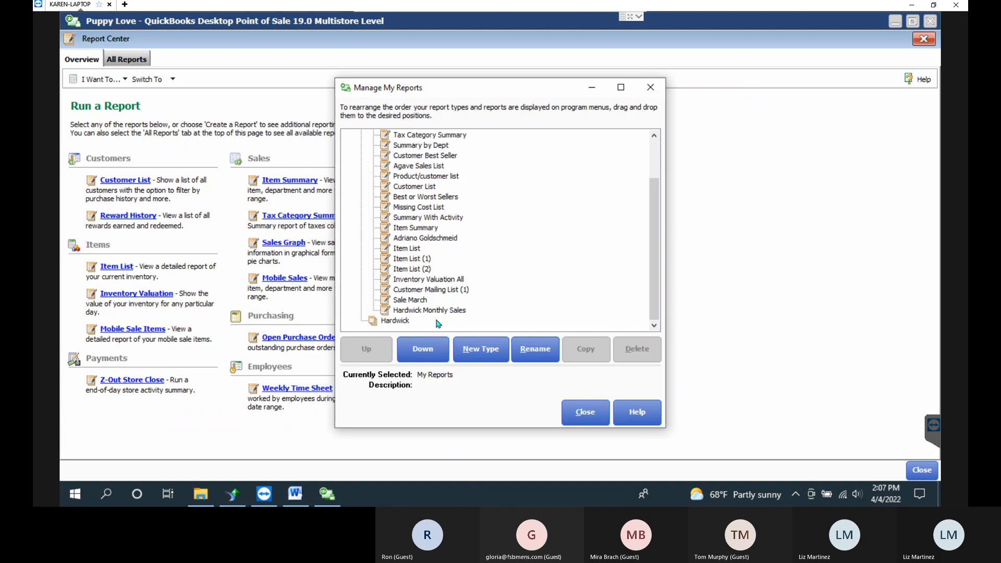
click(417, 290)
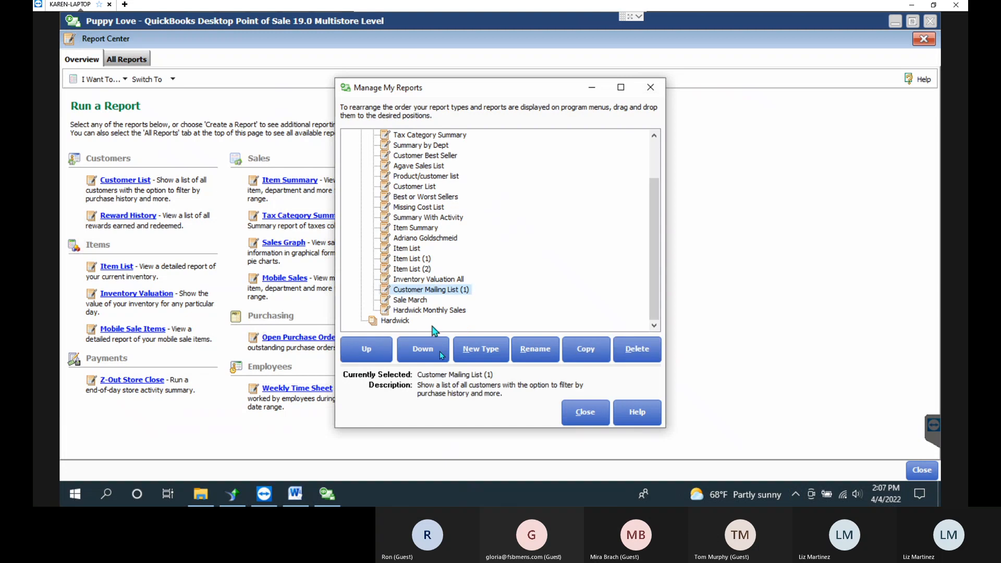
click(419, 267)
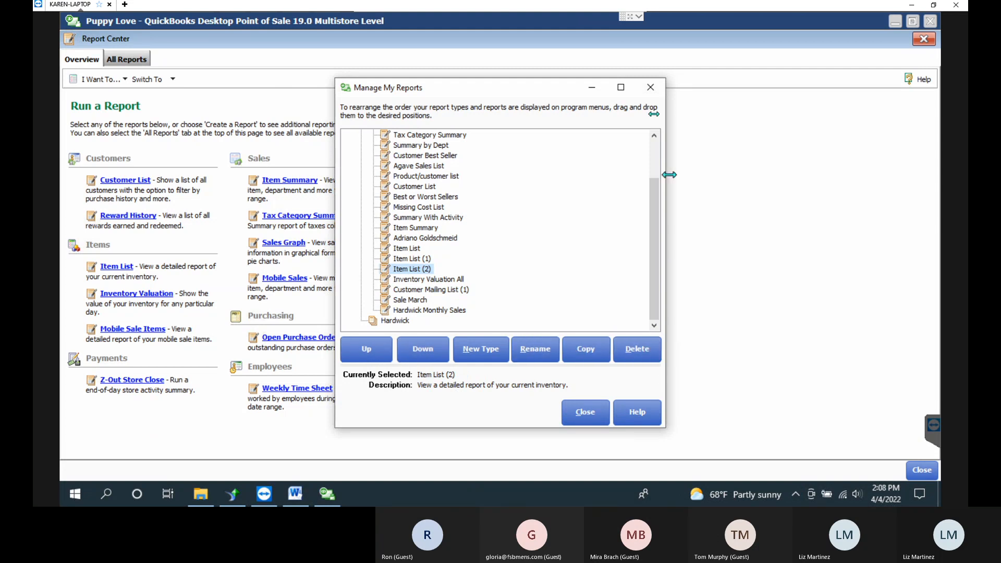
click(651, 87)
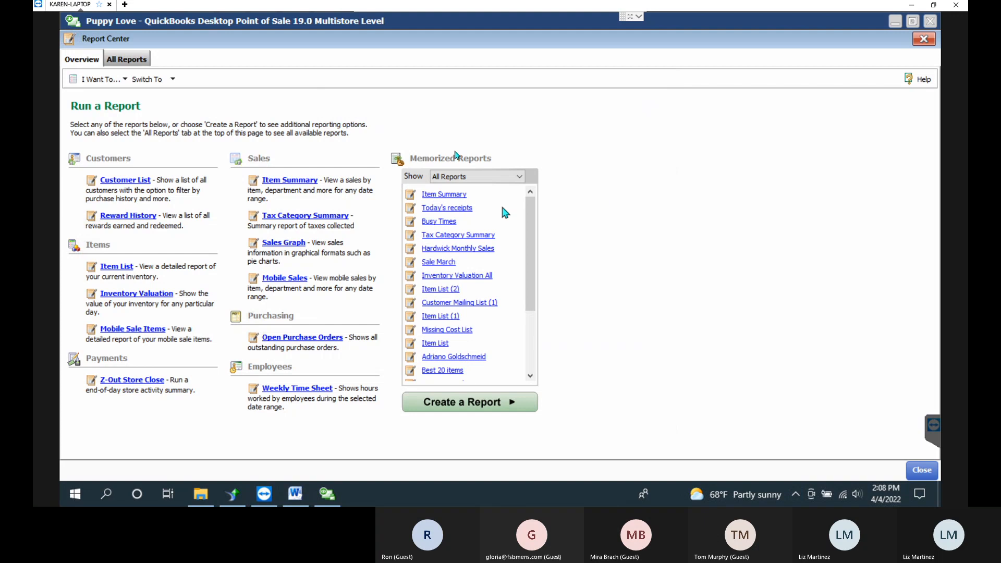
Keep all memorized reports shown, switch to All Reports, and briefly check the notes document.
click(485, 178)
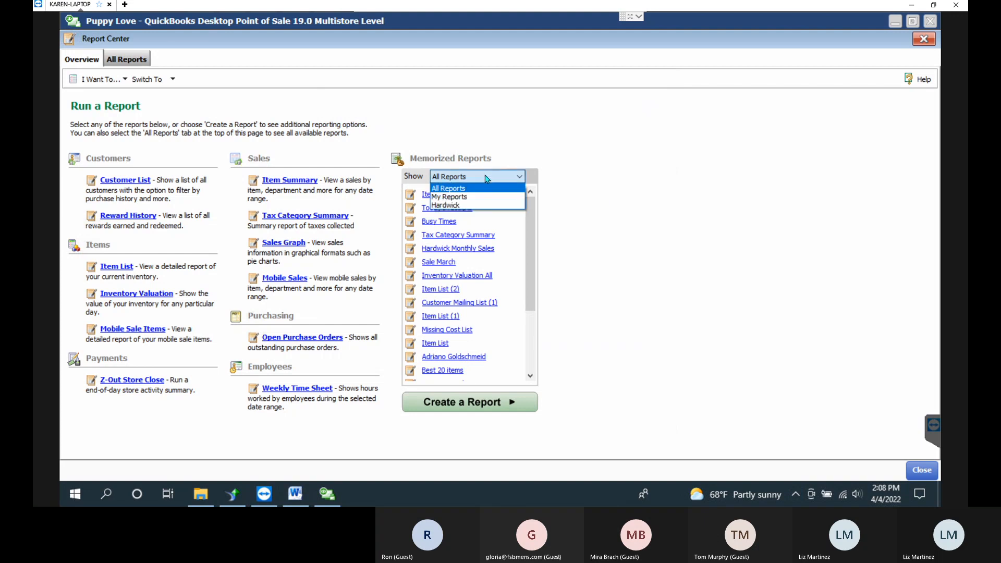
click(485, 179)
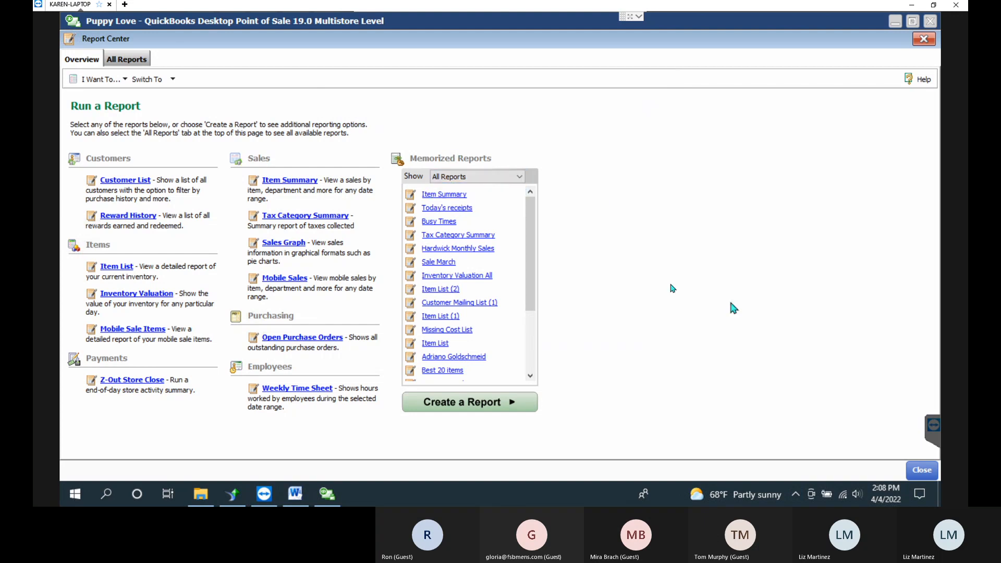
click(124, 59)
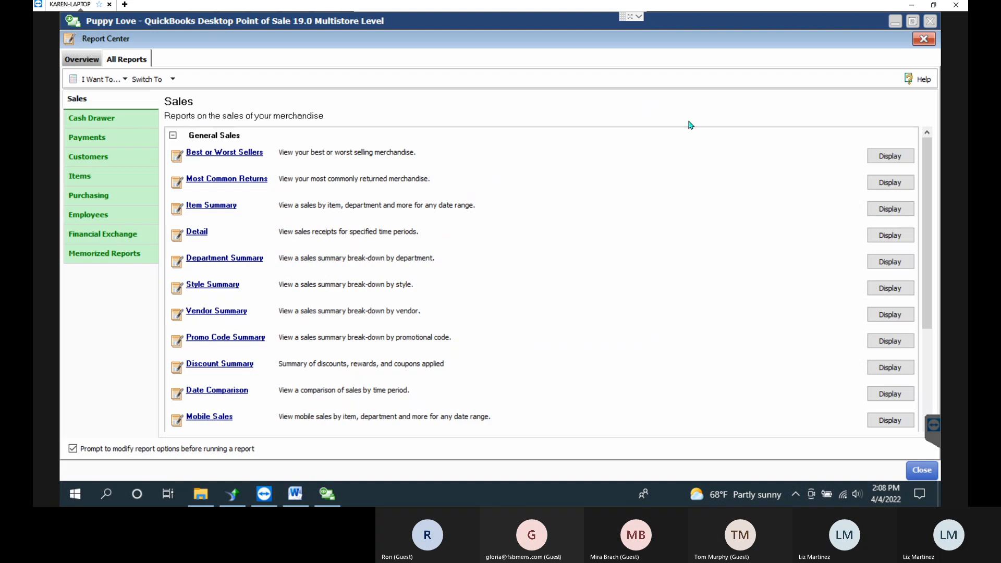
click(295, 499)
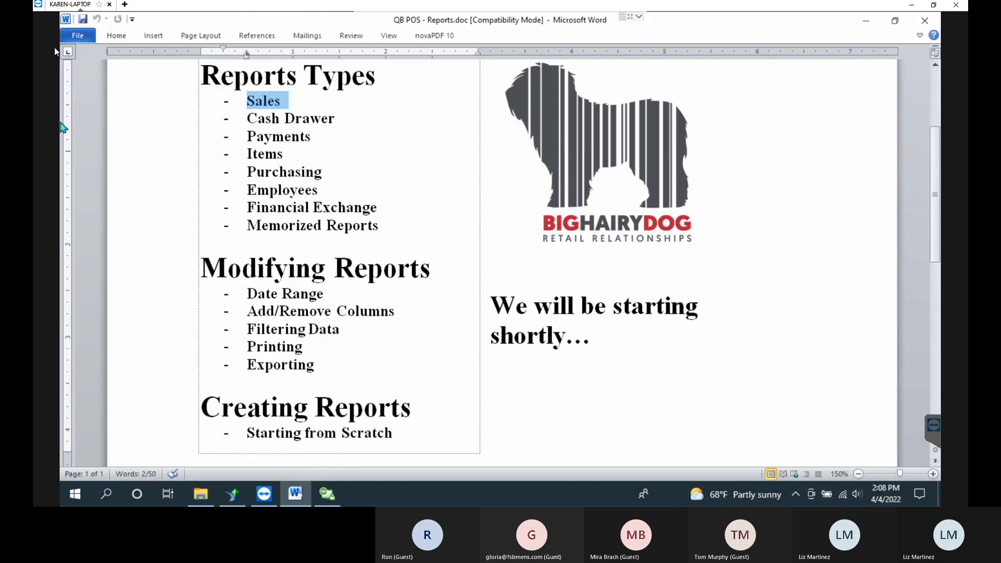
click(866, 26)
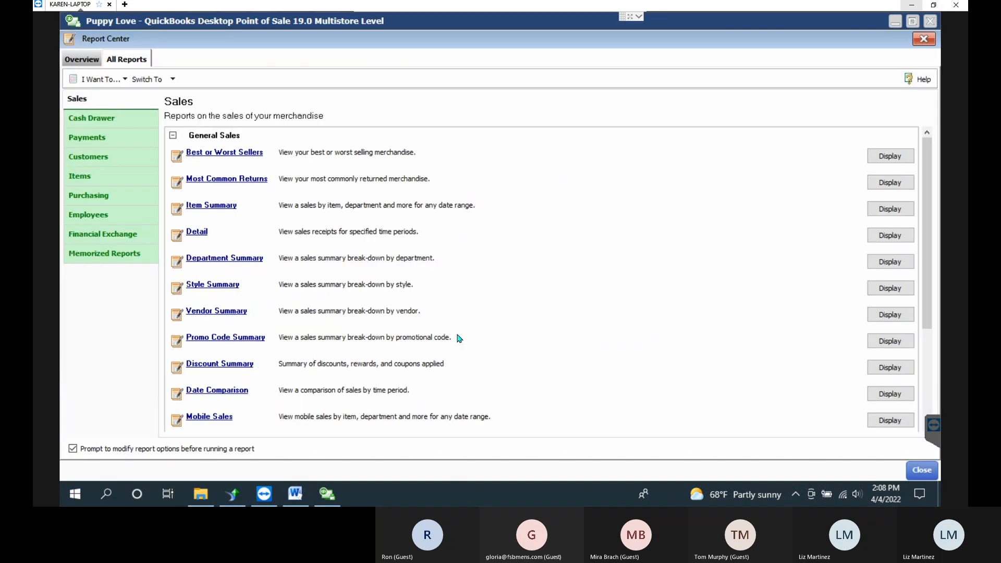
click(173, 136)
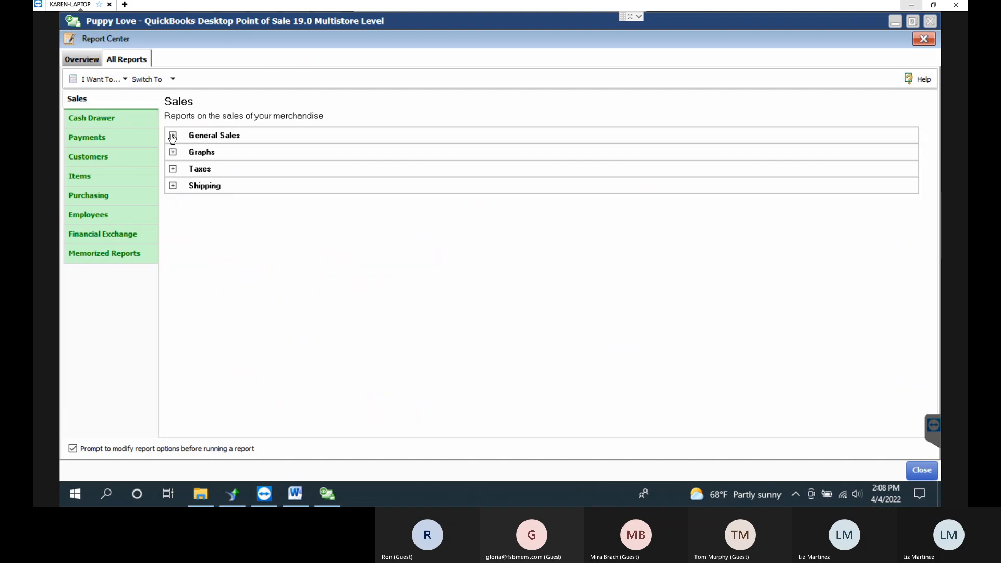
click(173, 136)
click(173, 136)
click(172, 136)
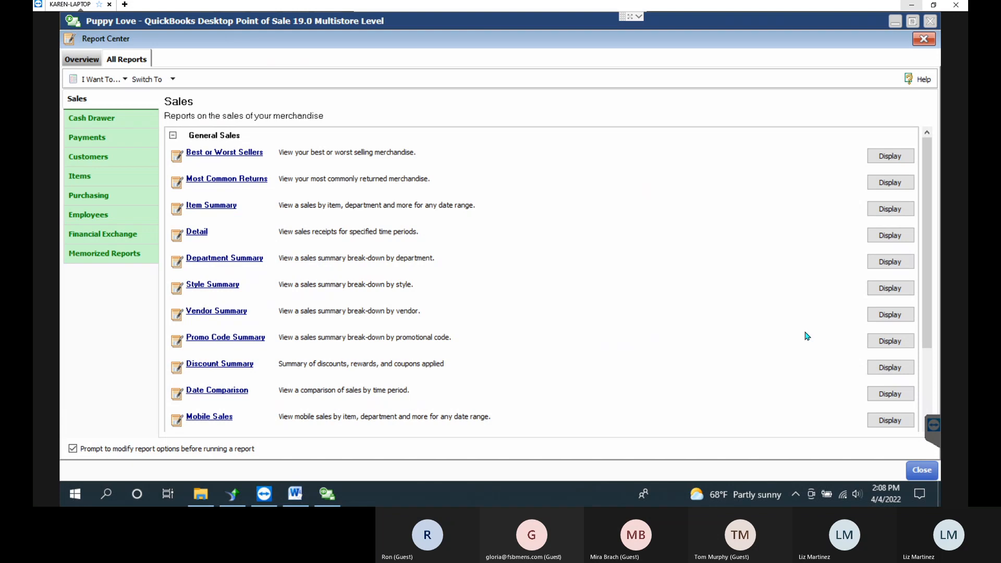
click(107, 451)
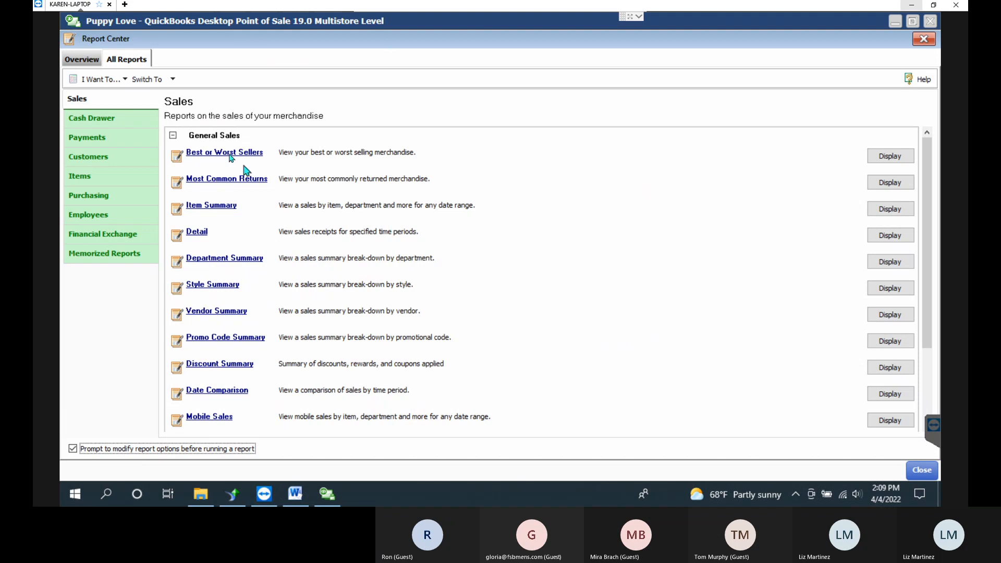
Open the Best or Worst Sellers run options and set the To date to 12/30/2017.
click(212, 157)
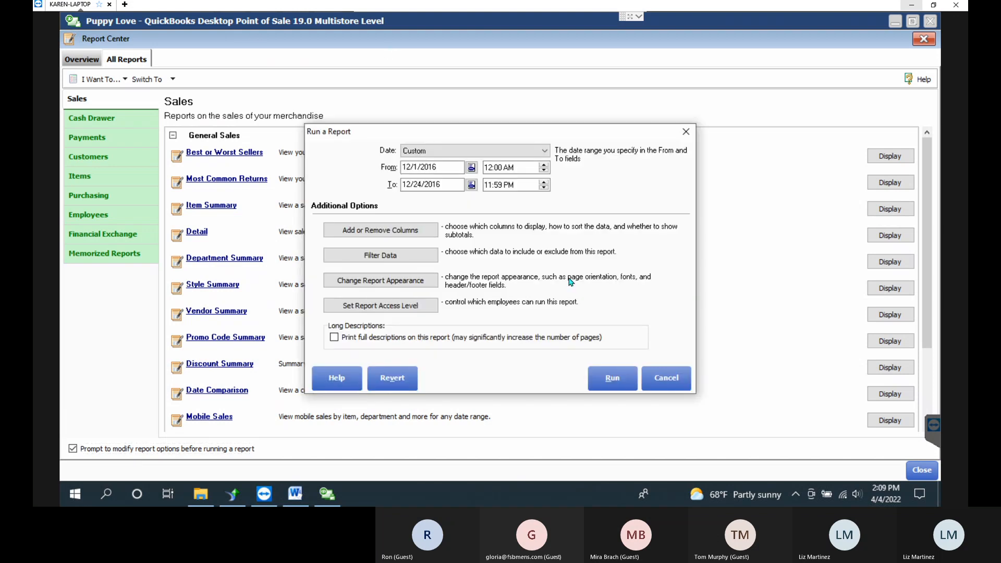
click(446, 168)
click(458, 184)
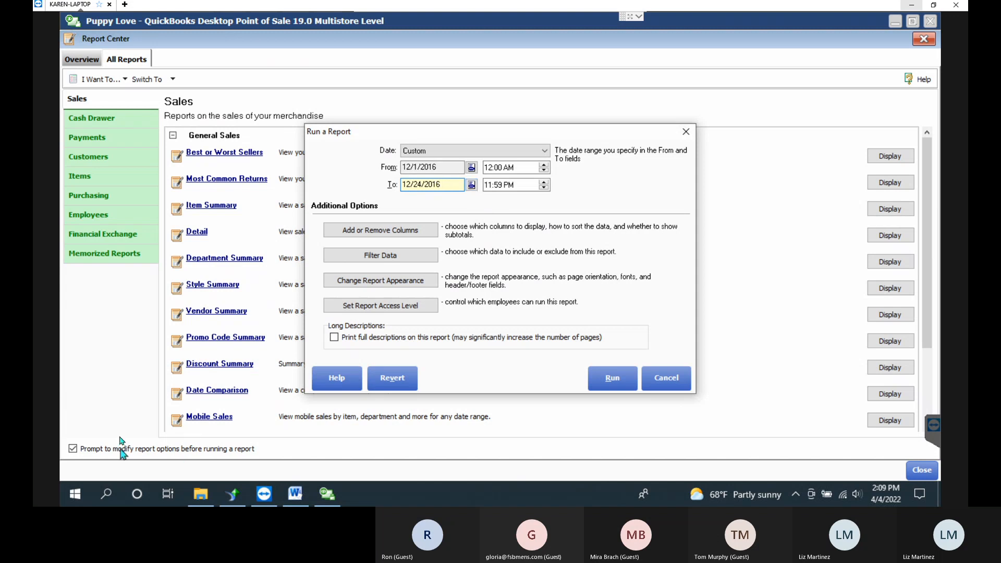
click(471, 184)
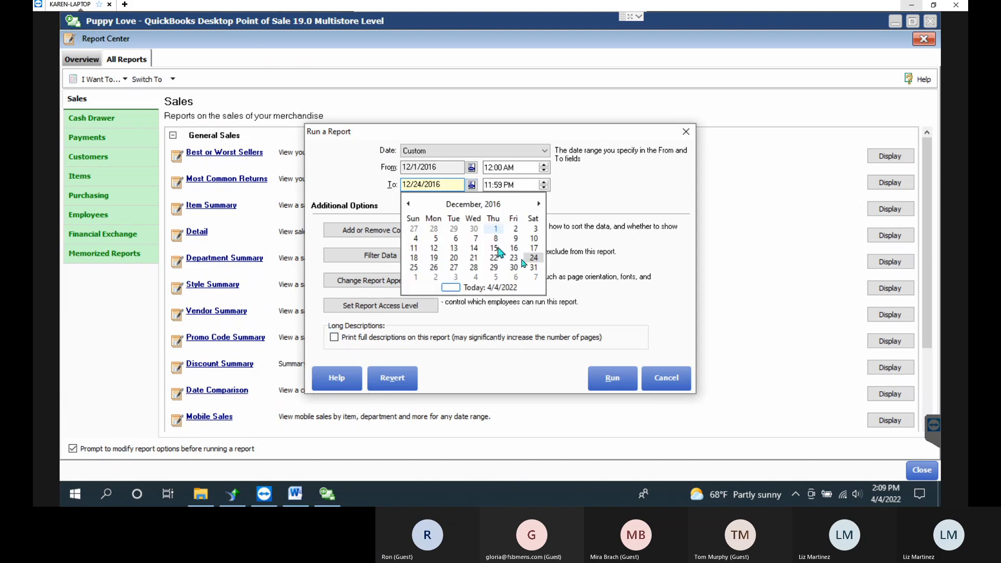
click(538, 204)
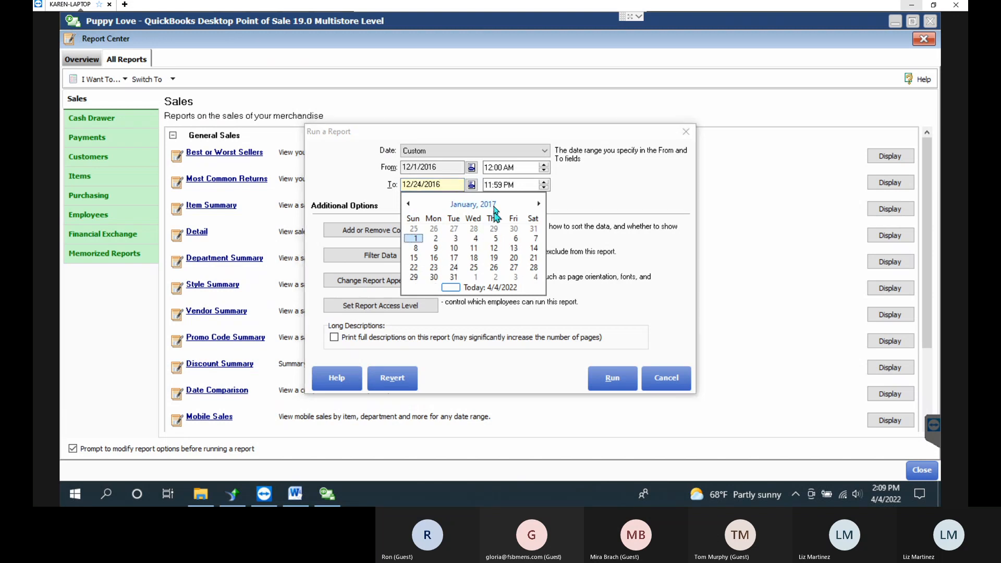
click(473, 203)
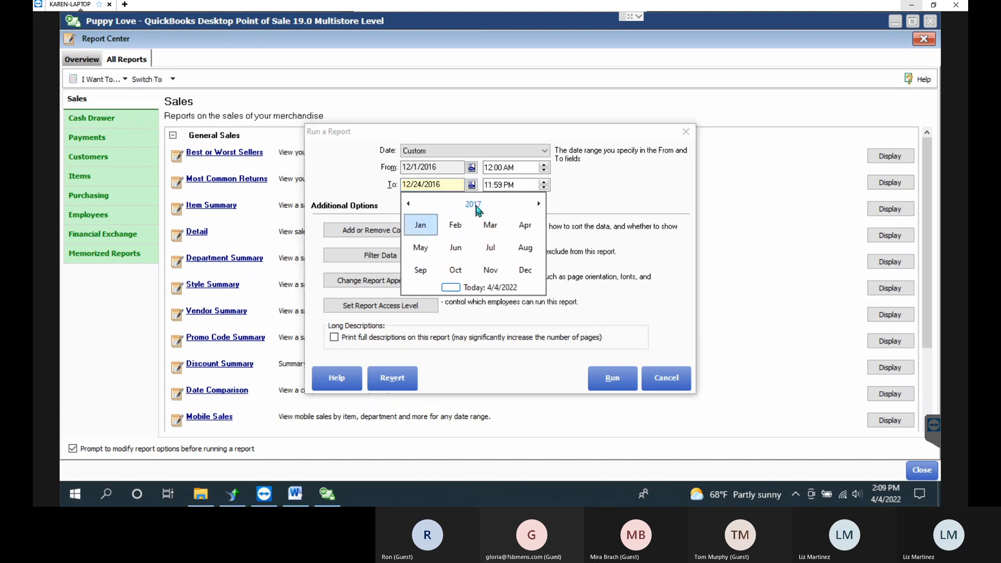
click(527, 271)
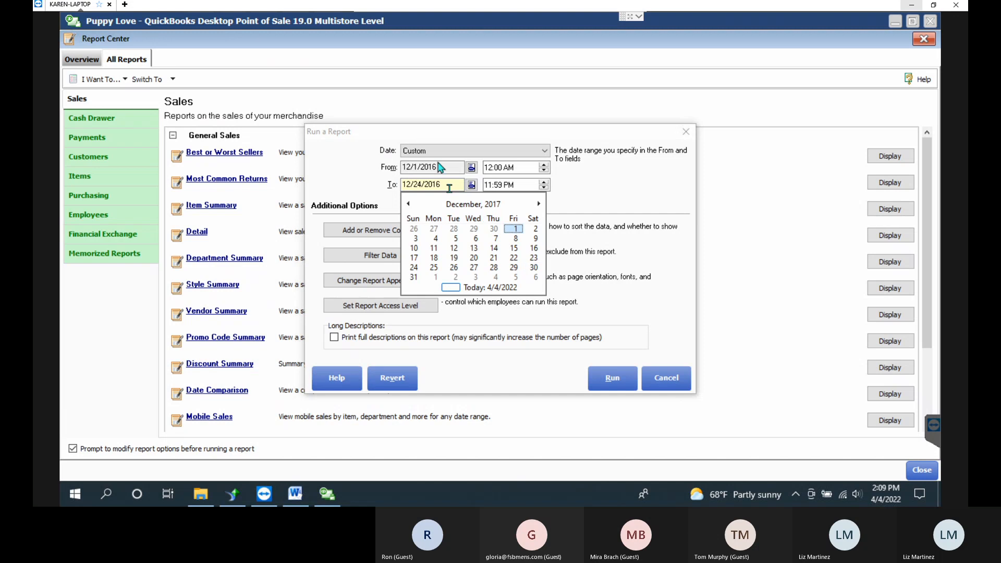
click(534, 268)
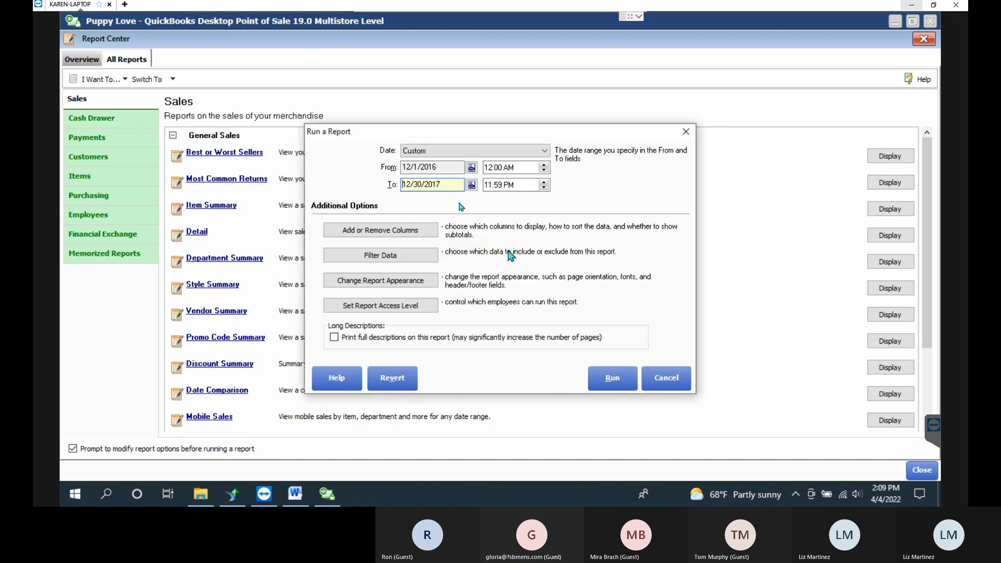
Set the From date to 1/1/2017 using the calendar picker.
click(471, 168)
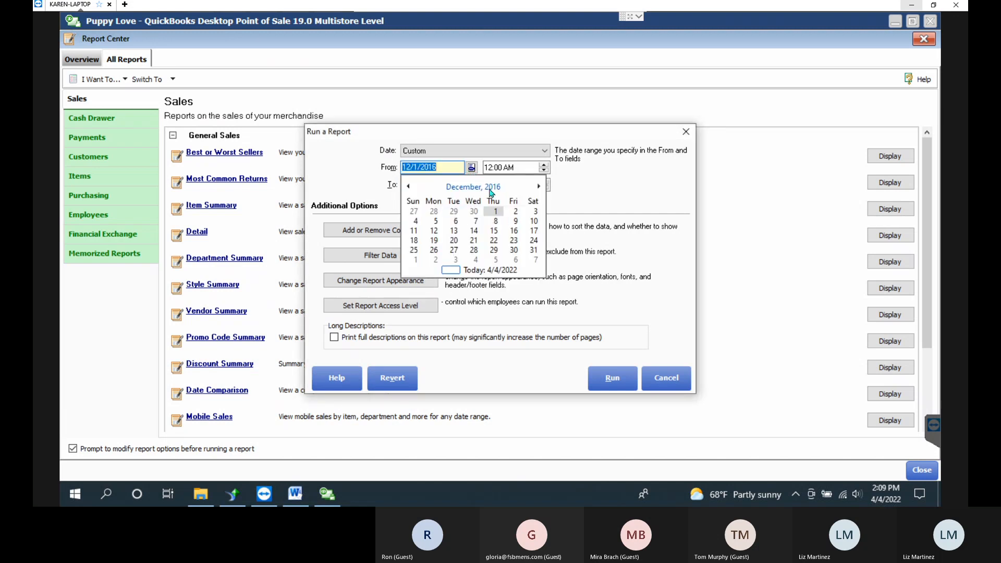
click(473, 187)
click(420, 208)
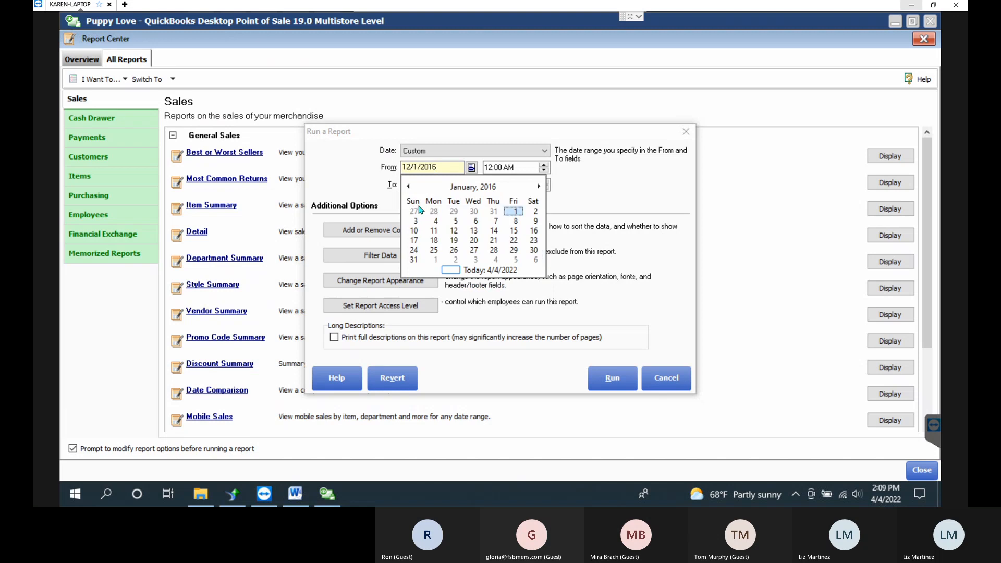
click(475, 187)
click(476, 188)
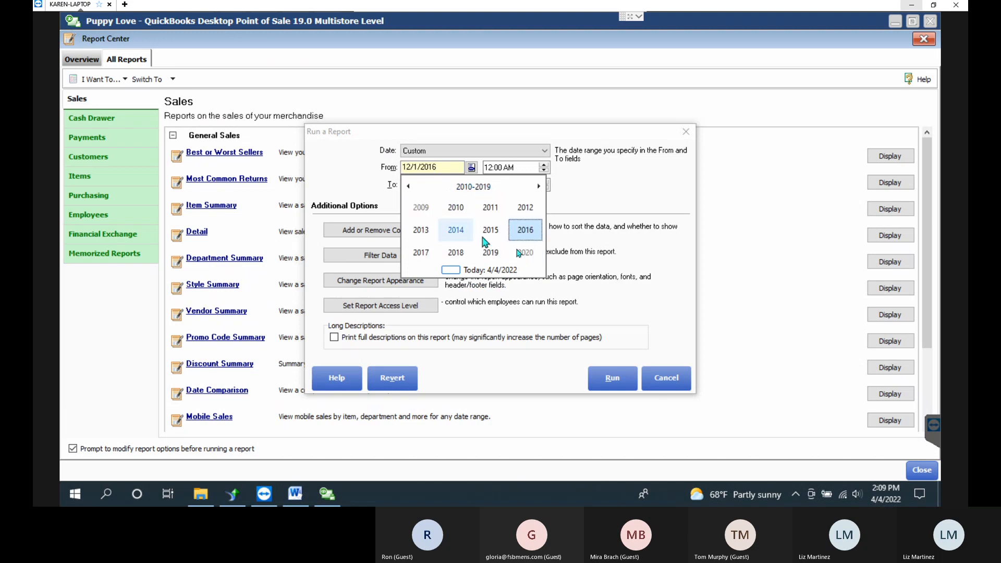
click(420, 252)
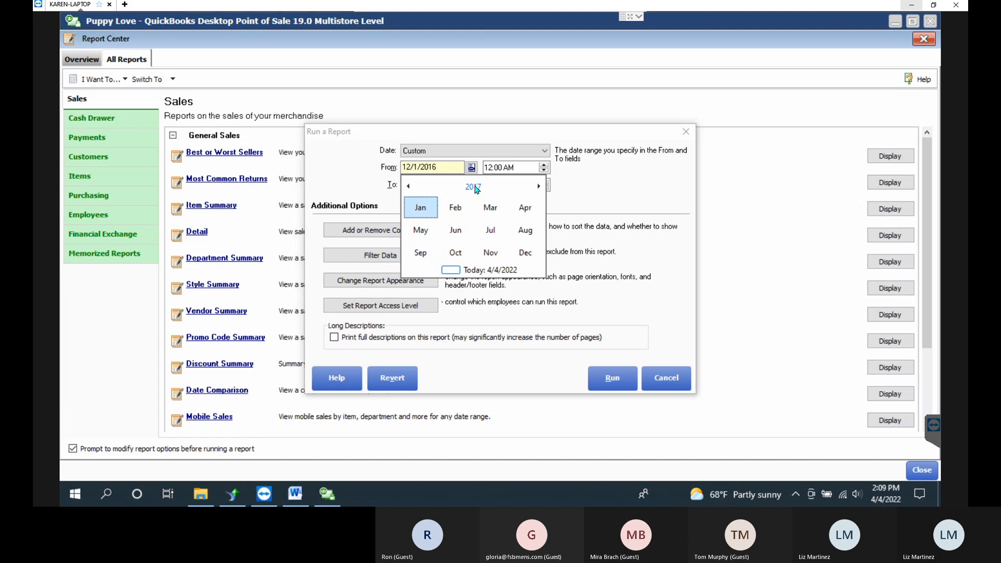
click(420, 208)
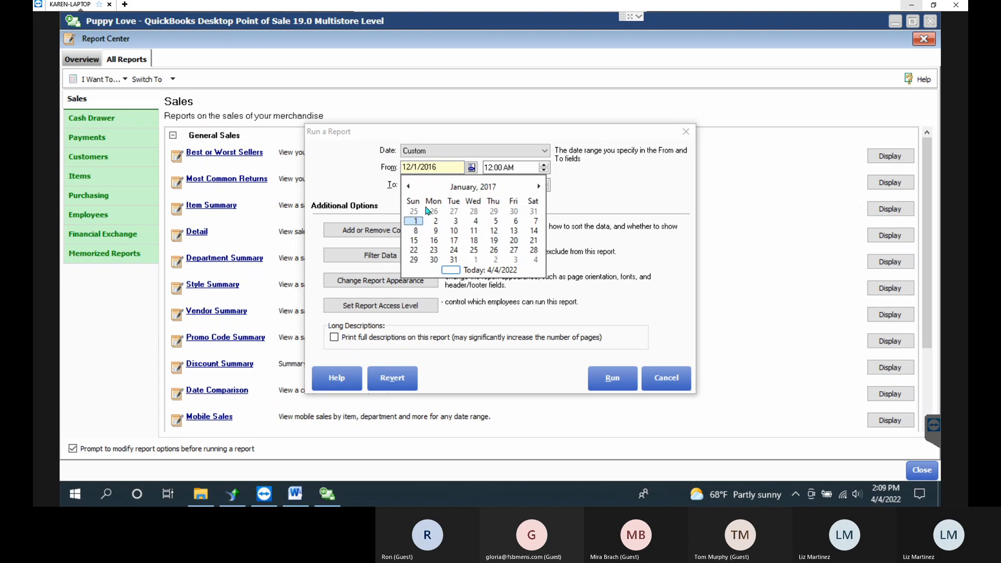
click(477, 190)
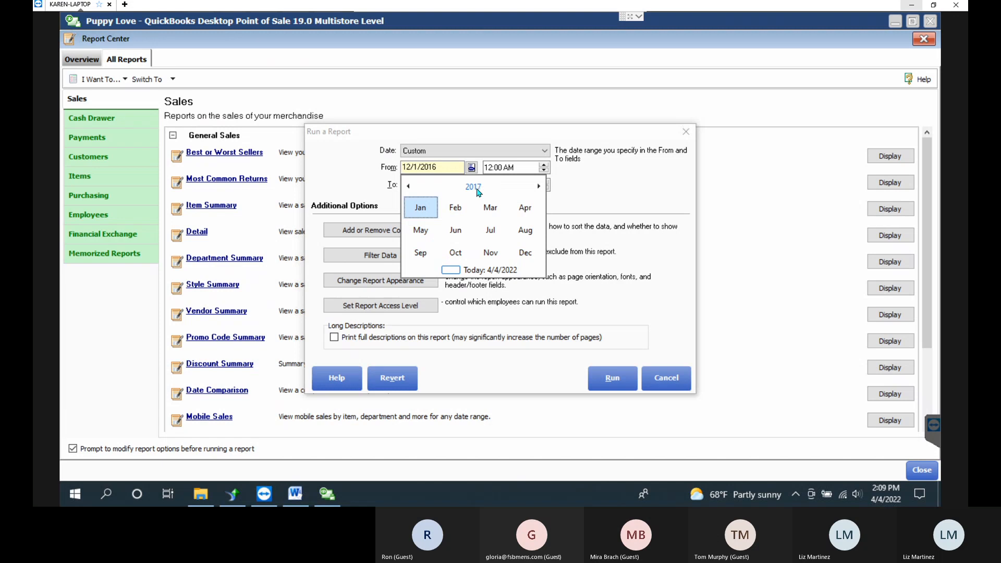
click(473, 187)
click(473, 188)
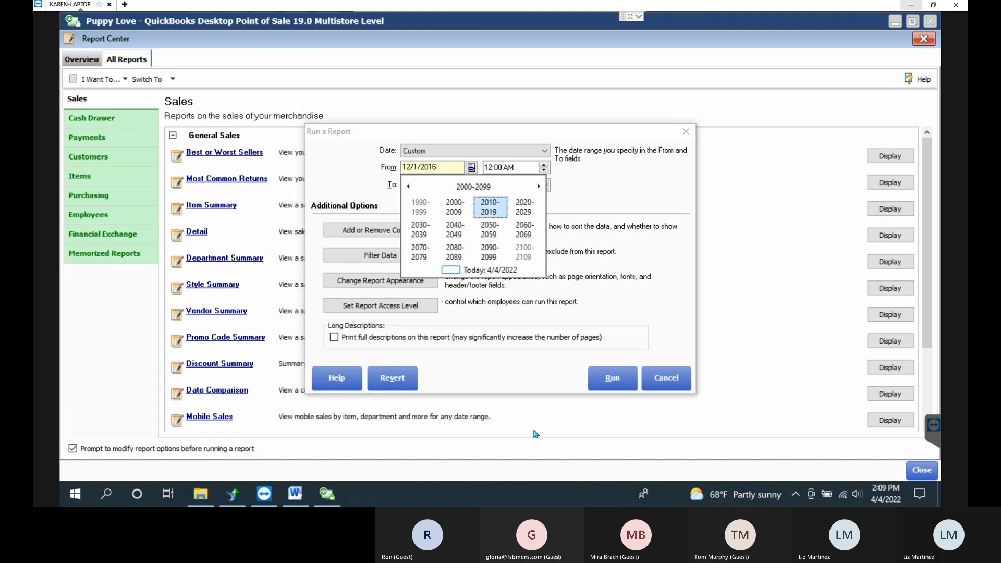
click(490, 211)
click(421, 253)
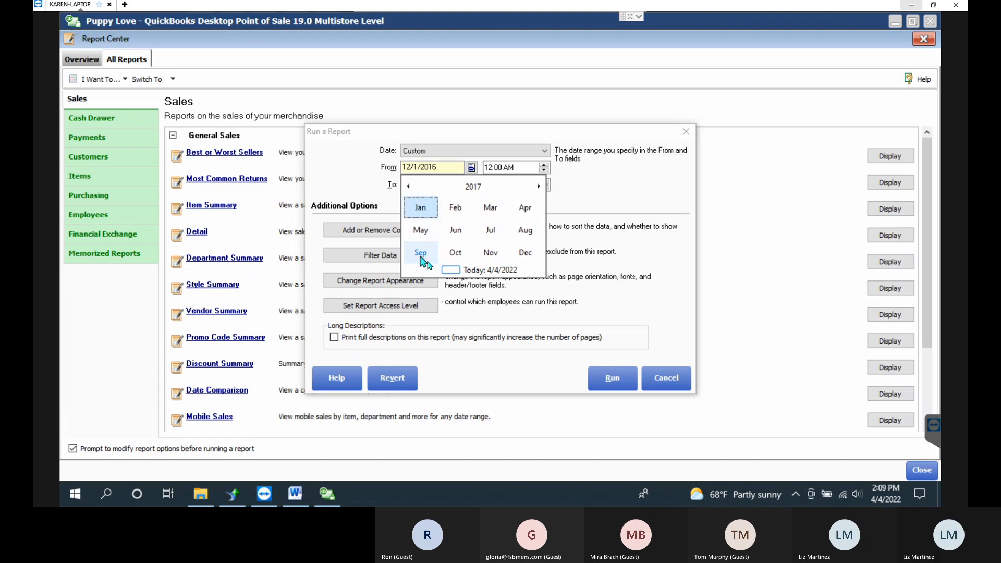
click(424, 209)
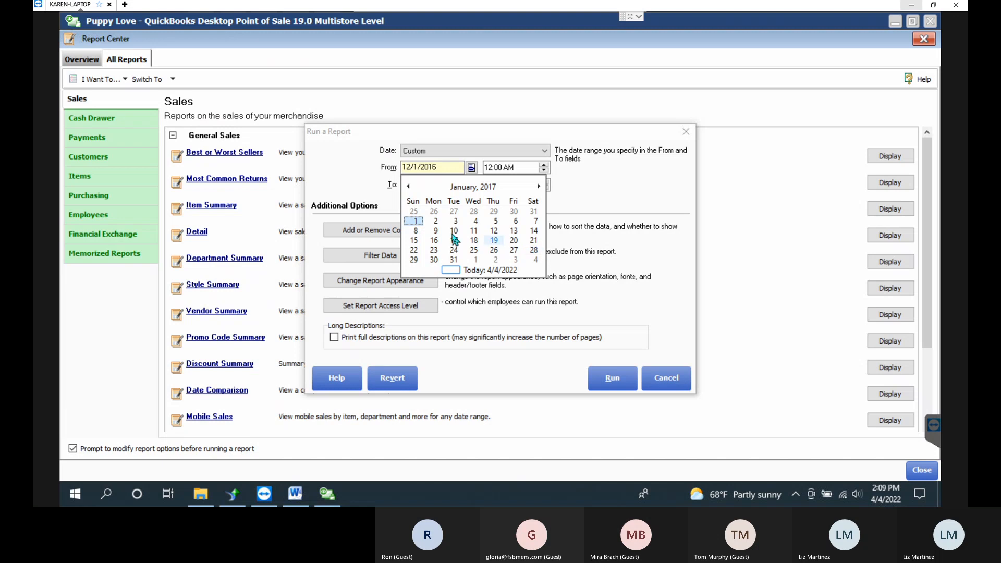
click(413, 221)
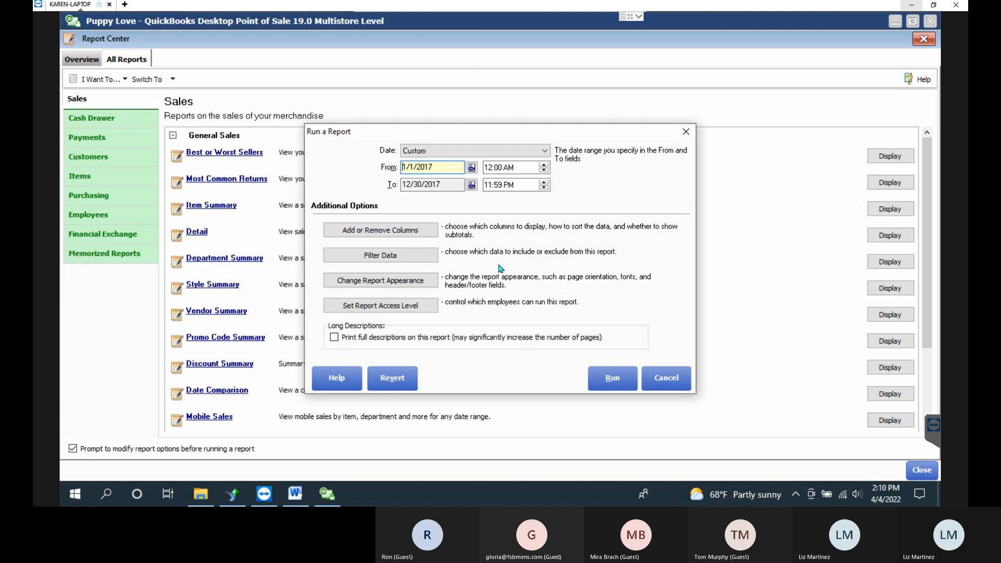
Filter Receipt Type to Sales, Return, Ecommerce Sales and Ecommerce Return, save, and run the report.
click(389, 231)
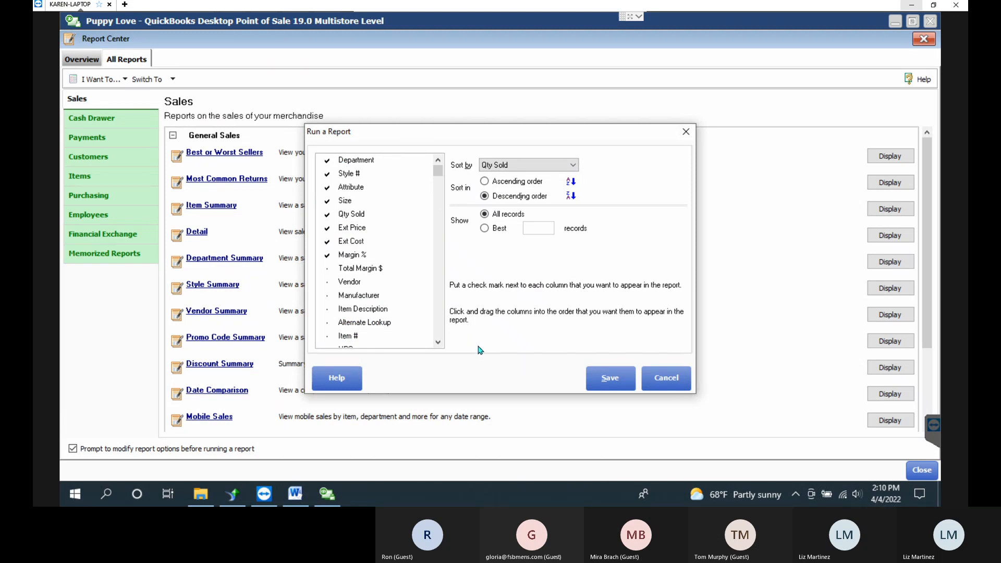
click(631, 377)
click(376, 255)
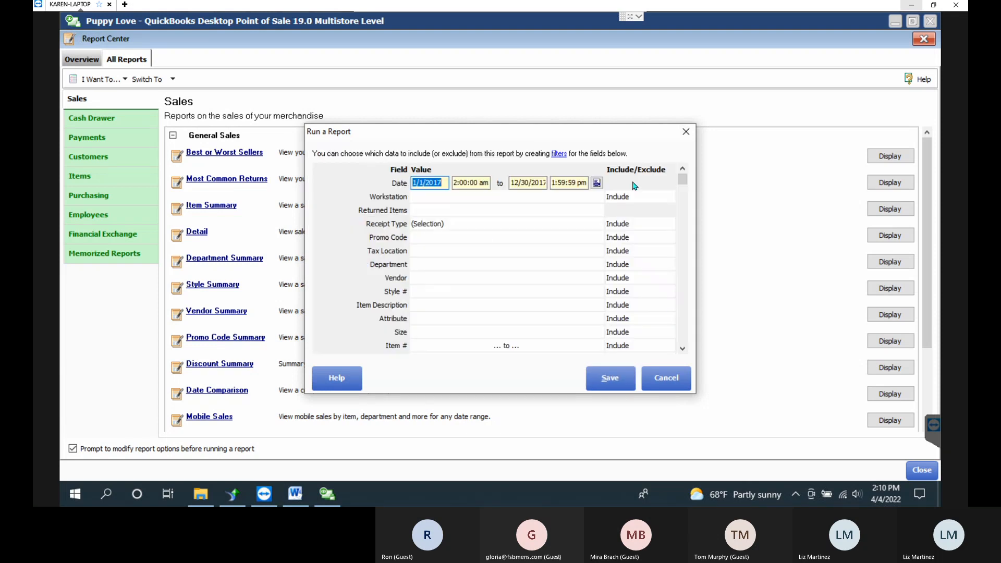
click(558, 225)
click(597, 224)
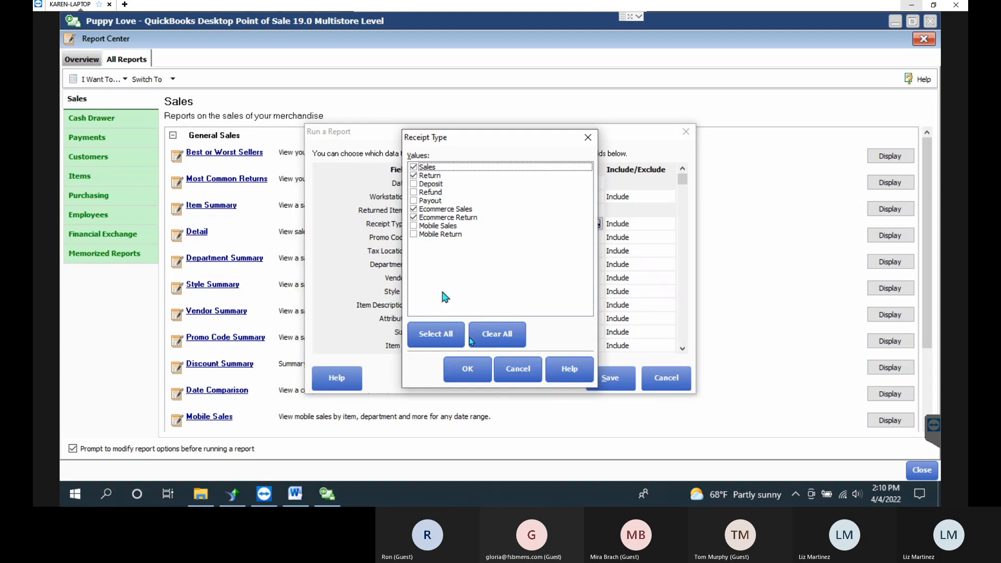
click(467, 368)
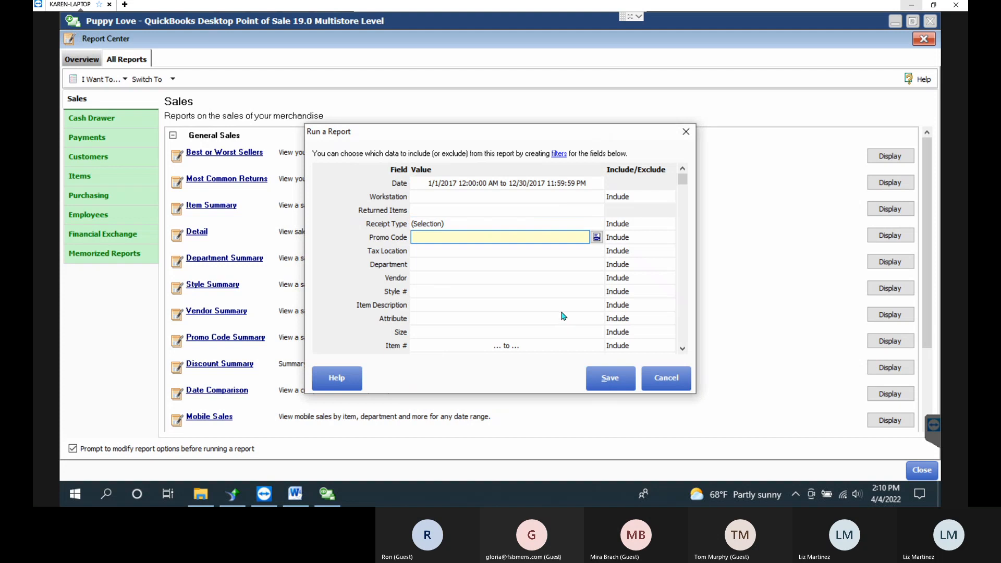
click(608, 376)
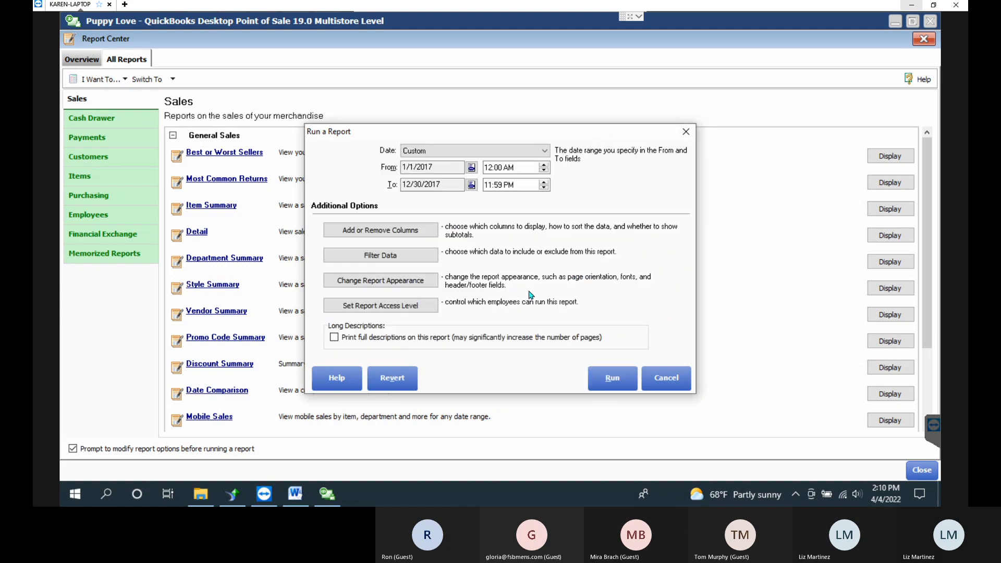
click(602, 379)
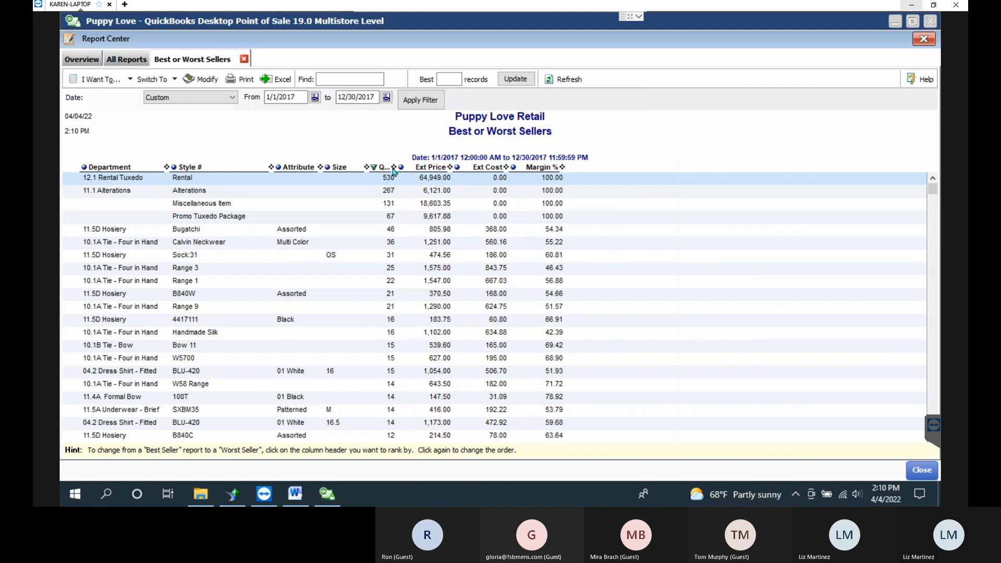
Widen the Qty Sold and Ext Price columns and auto-fit the column widths.
drag(395, 167, 424, 167)
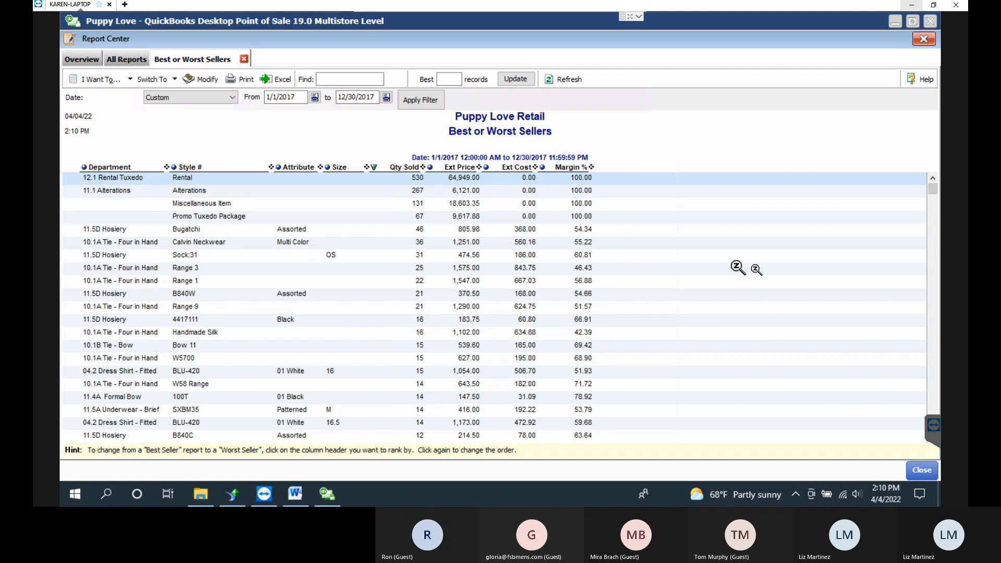
right_click(657, 170)
click(695, 179)
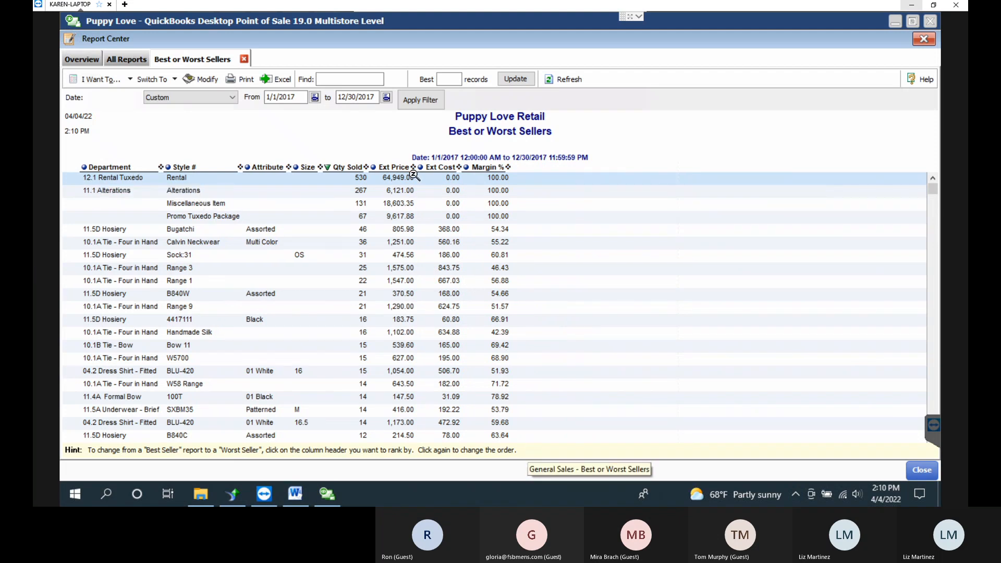
drag(413, 168, 430, 167)
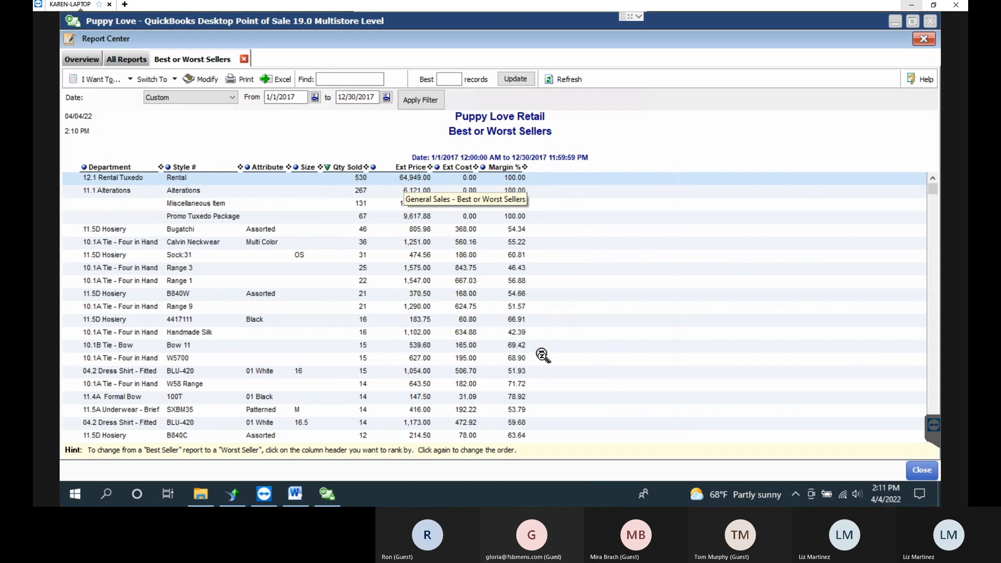
Scroll through the report rows, jump back to the top, and open Modify.
click(738, 272)
scroll(736, 276, down, 7)
scroll(736, 277, down, 10)
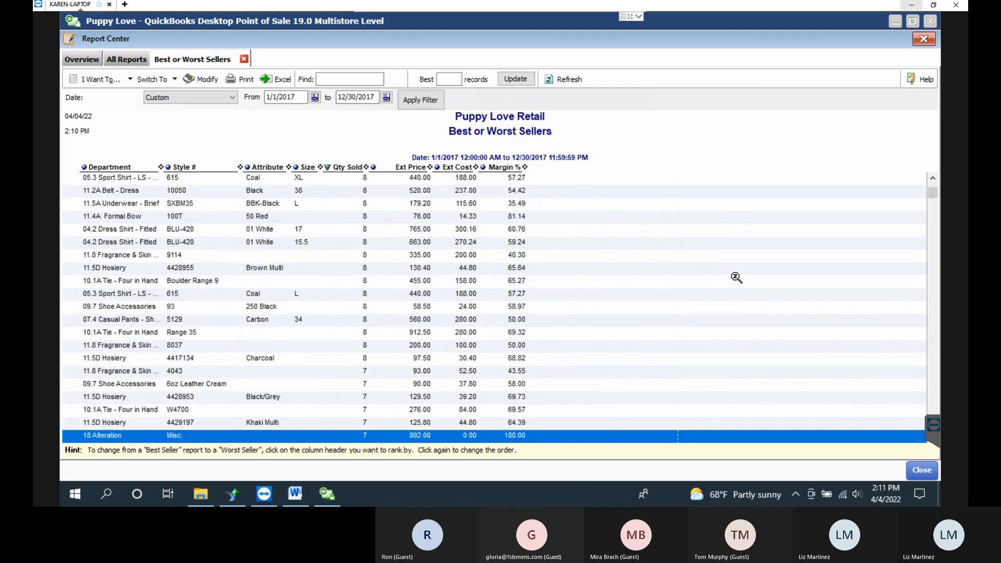
scroll(730, 279, down, 10)
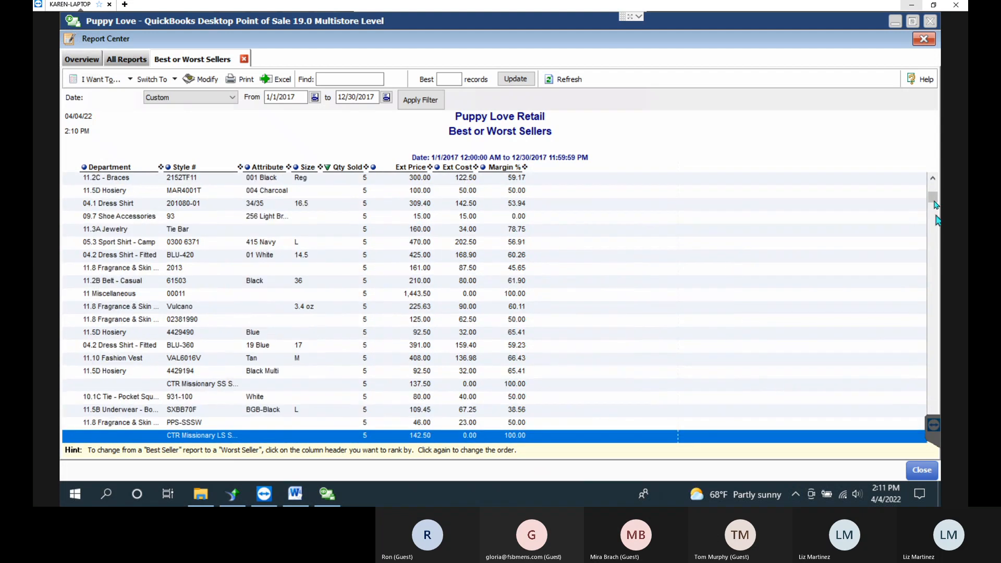
key(ctrl+Home)
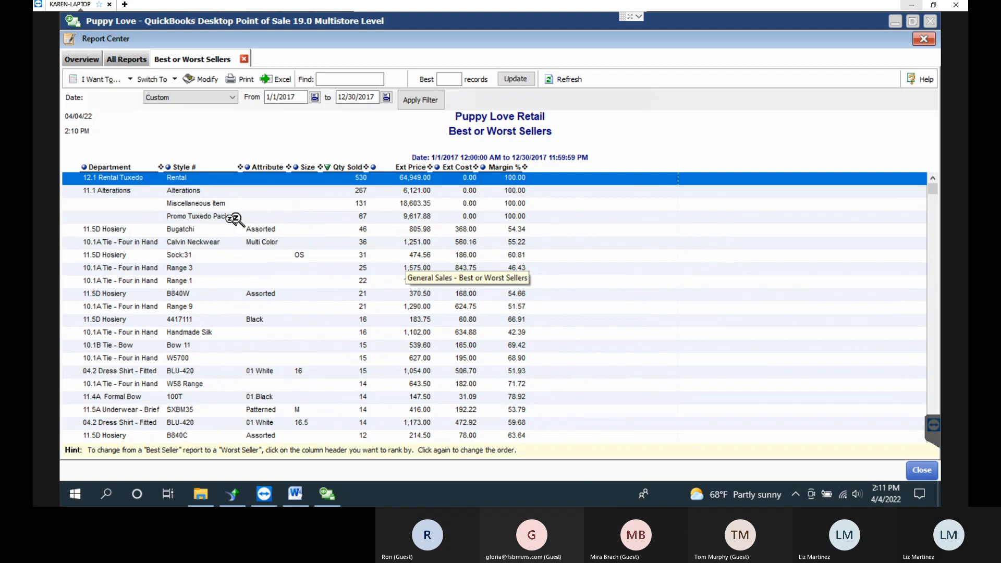
click(212, 82)
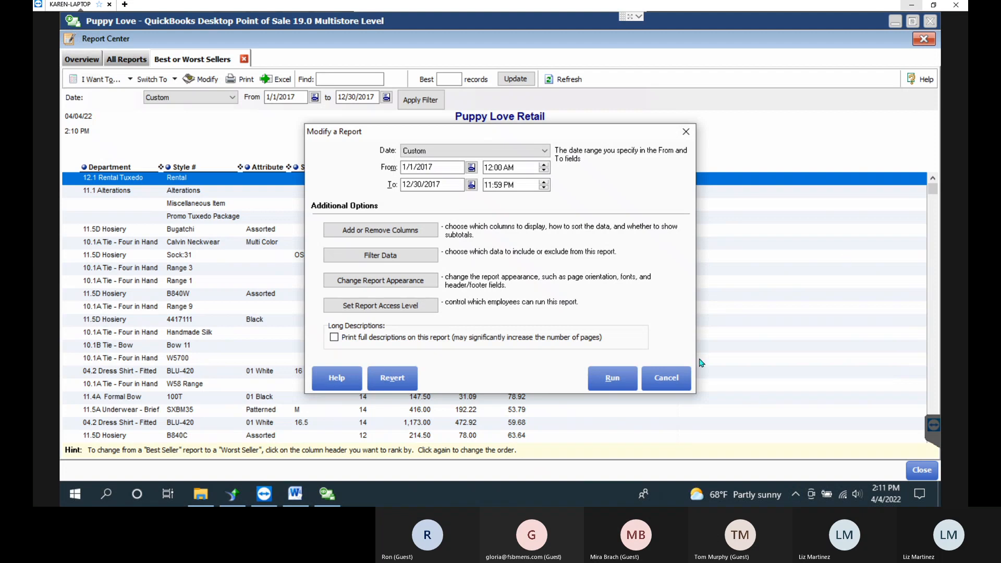
Limit the report to the best 100 records, save, and rerun it.
click(381, 231)
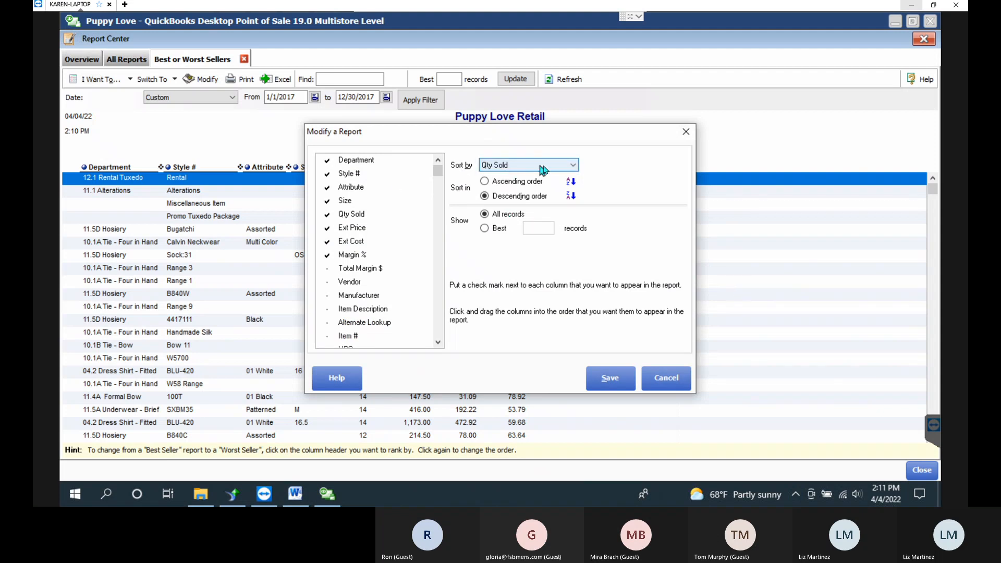
click(494, 230)
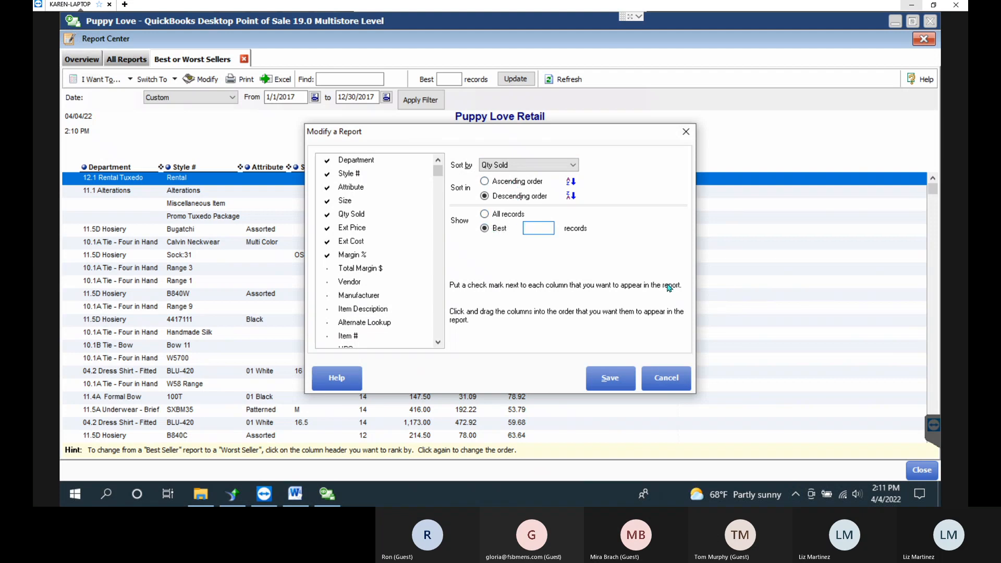
text(100)
click(614, 379)
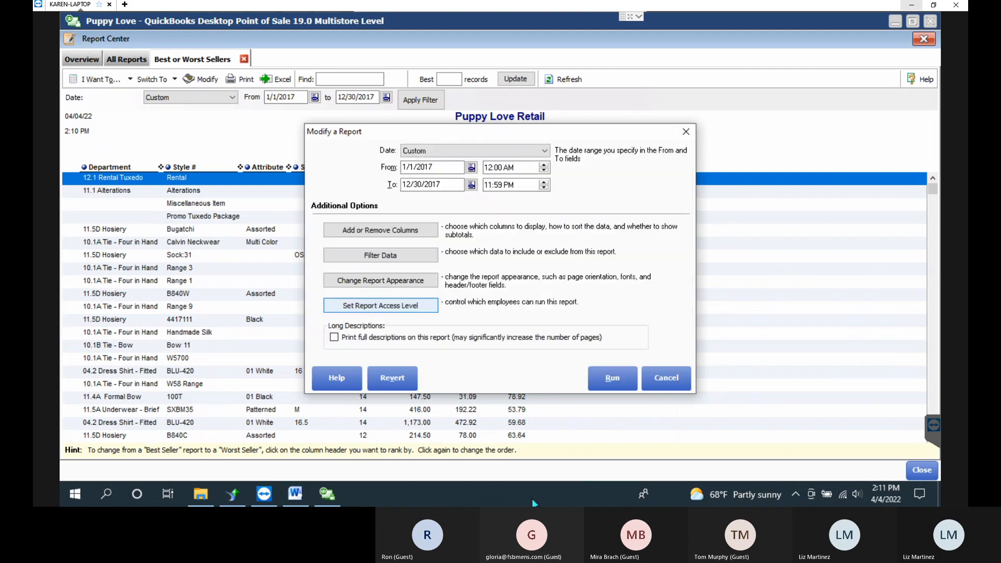
click(612, 378)
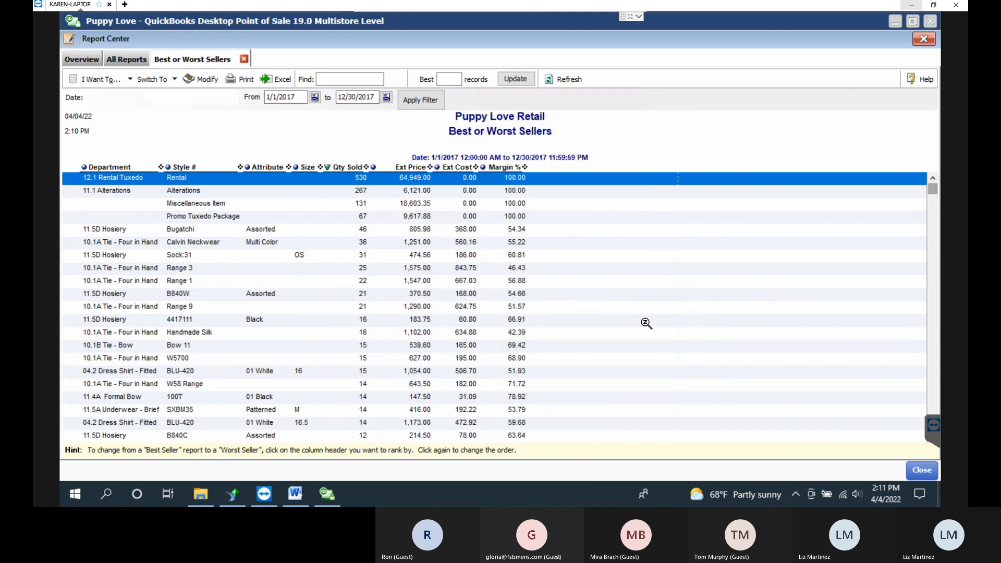
click(403, 344)
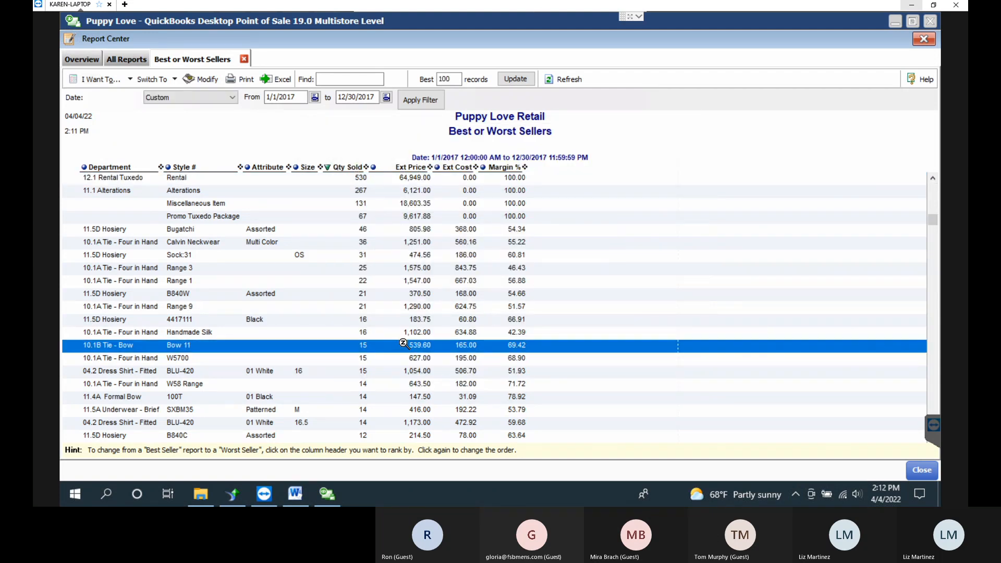
scroll(411, 354, down, 5)
scroll(411, 354, down, 5)
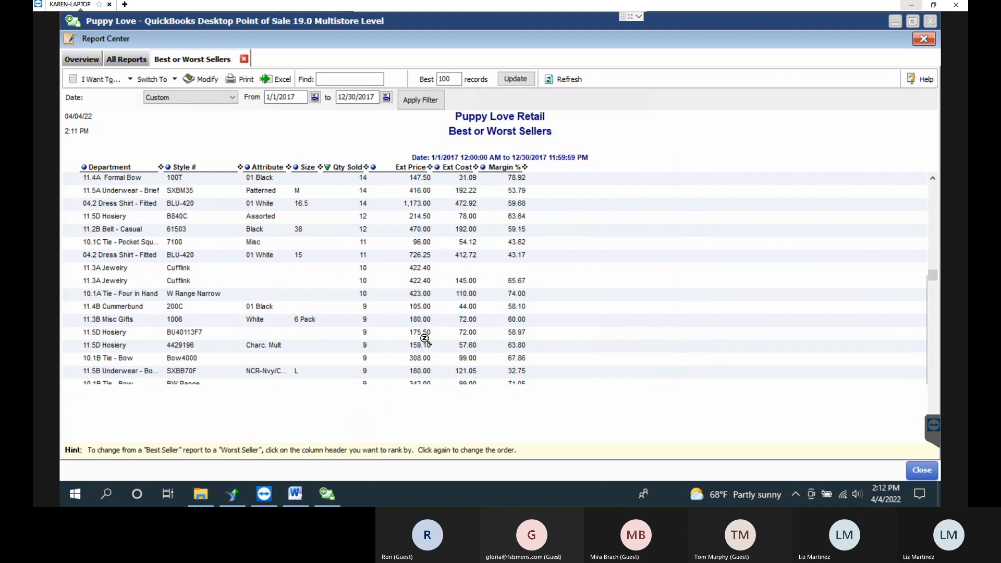
scroll(425, 340, down, 1)
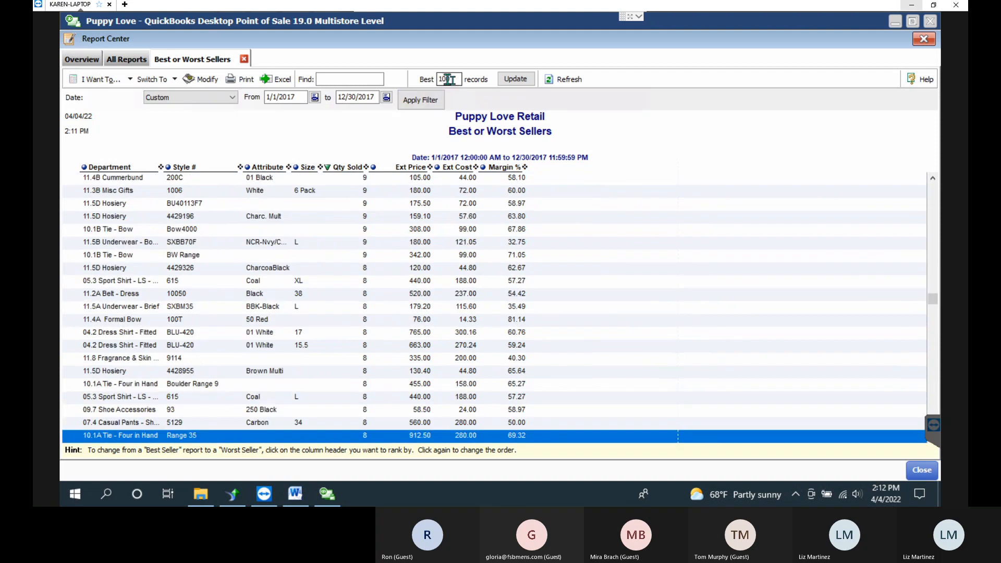
double_click(445, 78)
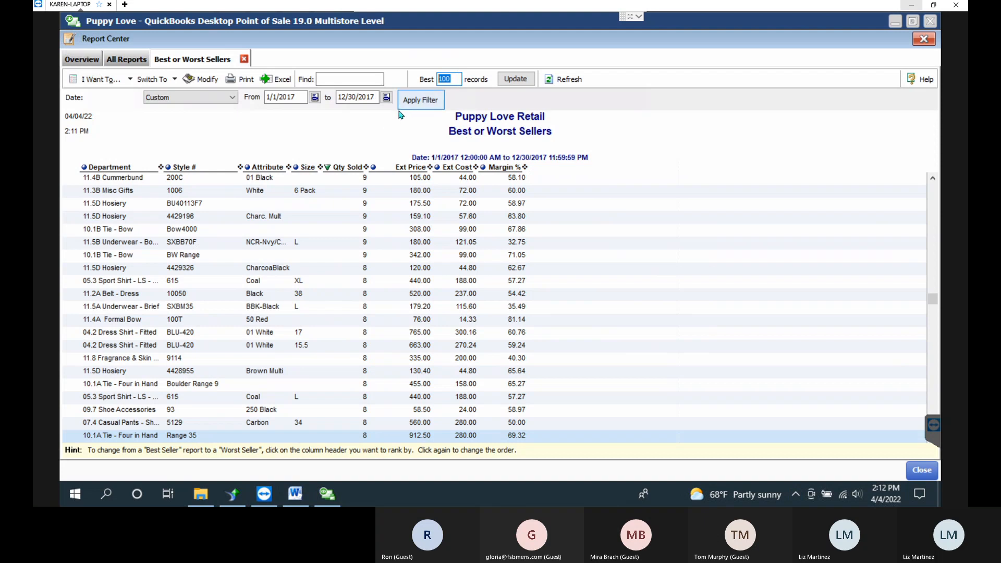
drag(936, 301, 933, 180)
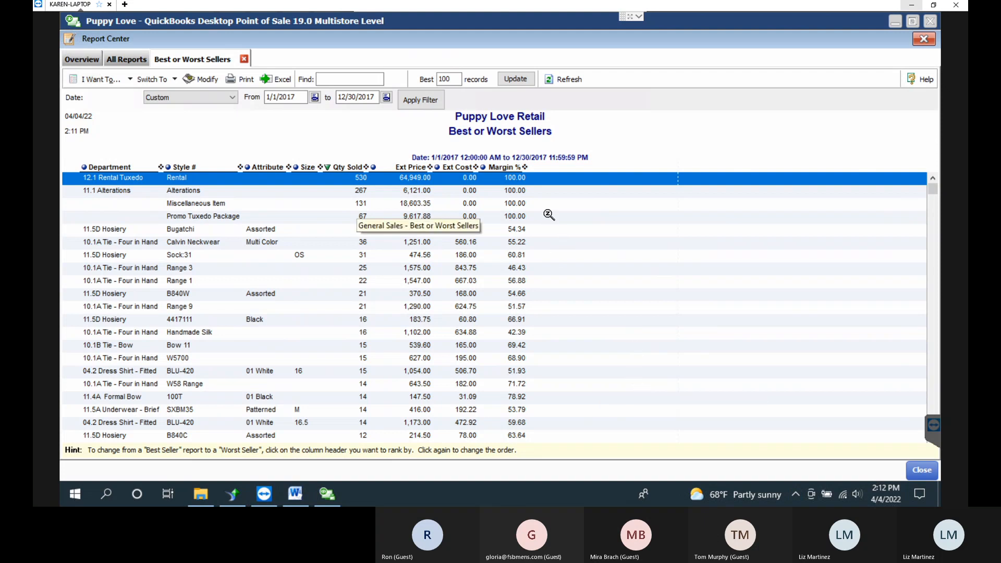
Memorize the report as 'Best 100 Items' under My Reports and reopen it.
click(91, 83)
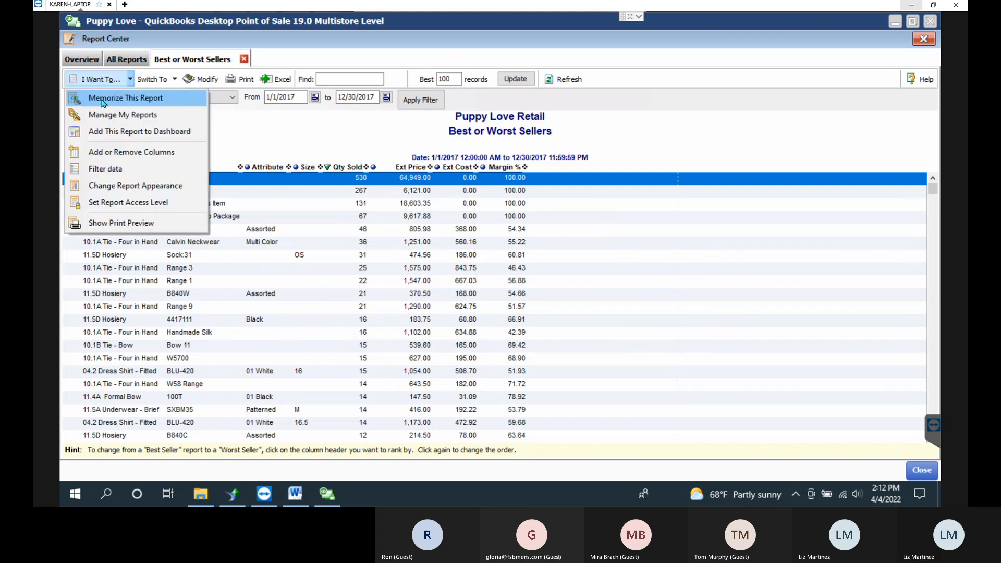
click(101, 99)
drag(520, 236, 436, 239)
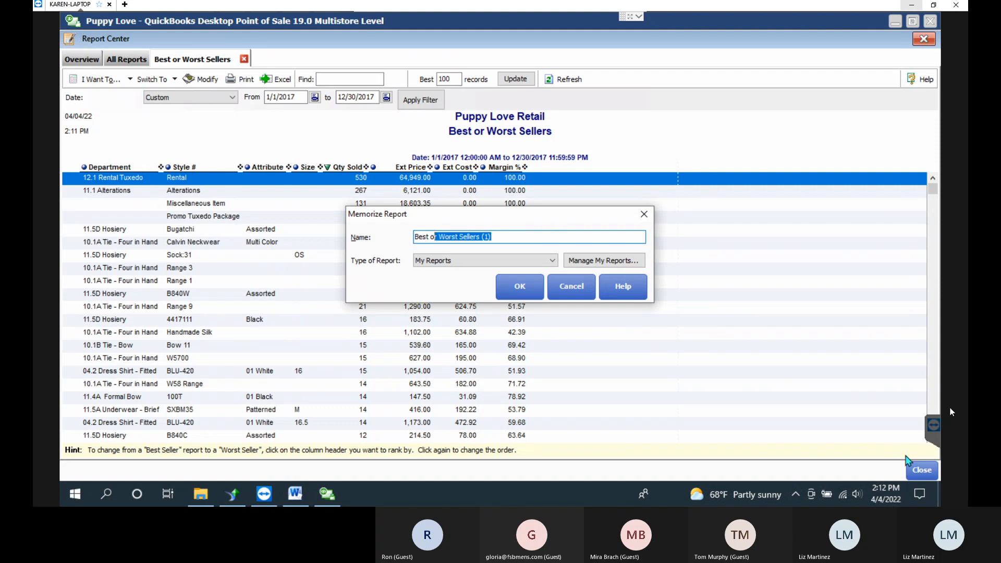
key(BackSpace)
key(BackSpace)
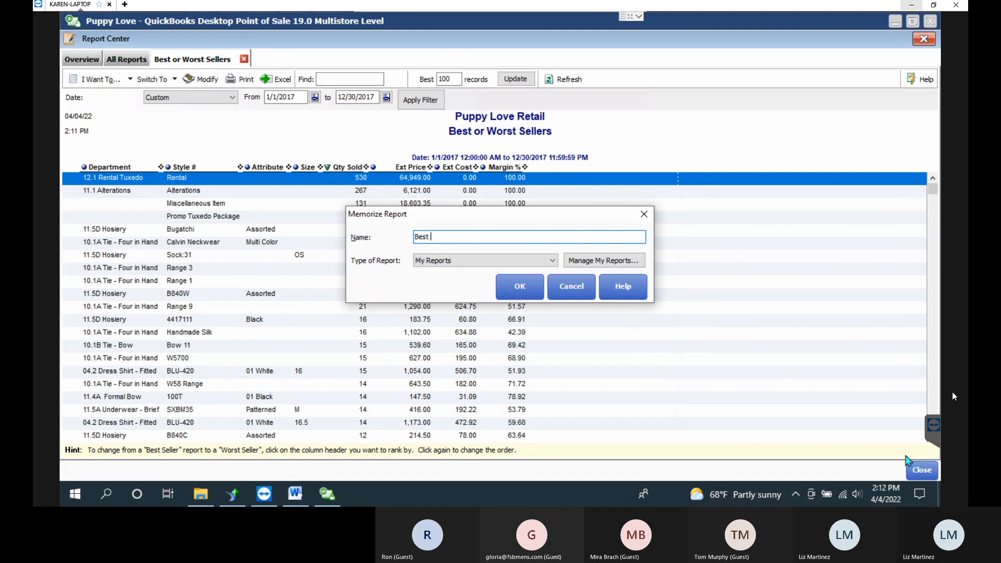
text(100 Items (2017))
key(BackSpace)
key(BackSpace)
key(BackSpace)
key(BackSpace)
key(BackSpace)
key(BackSpace)
click(520, 288)
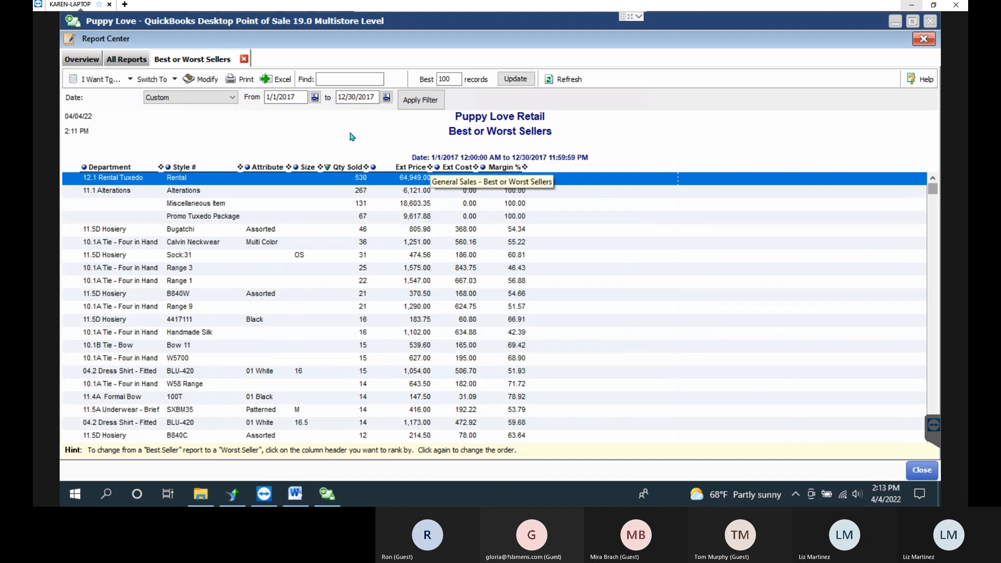
click(244, 59)
click(82, 59)
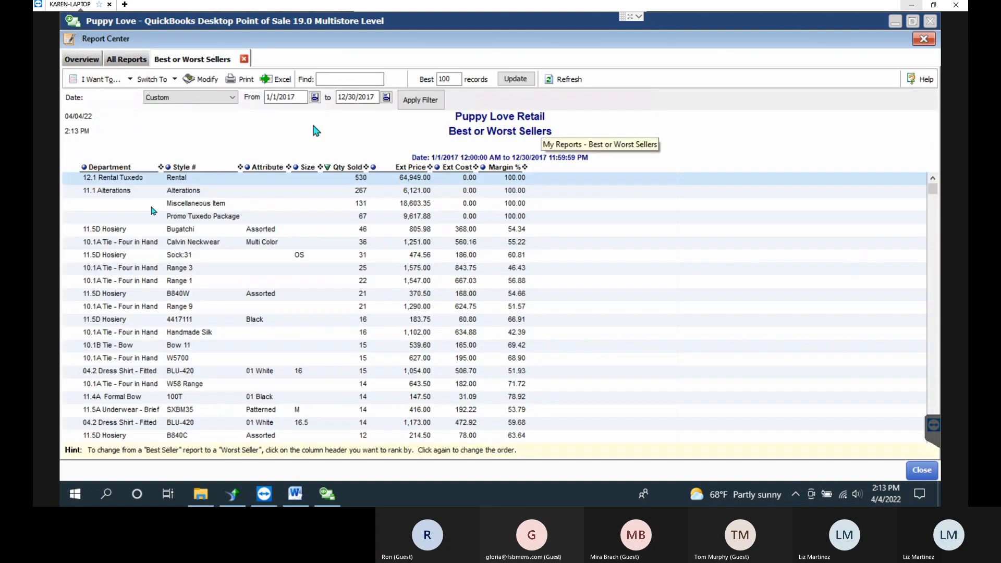
Close Best or Worst Sellers and run Item Summary for 1/1/2020–12/31/2021.
click(244, 59)
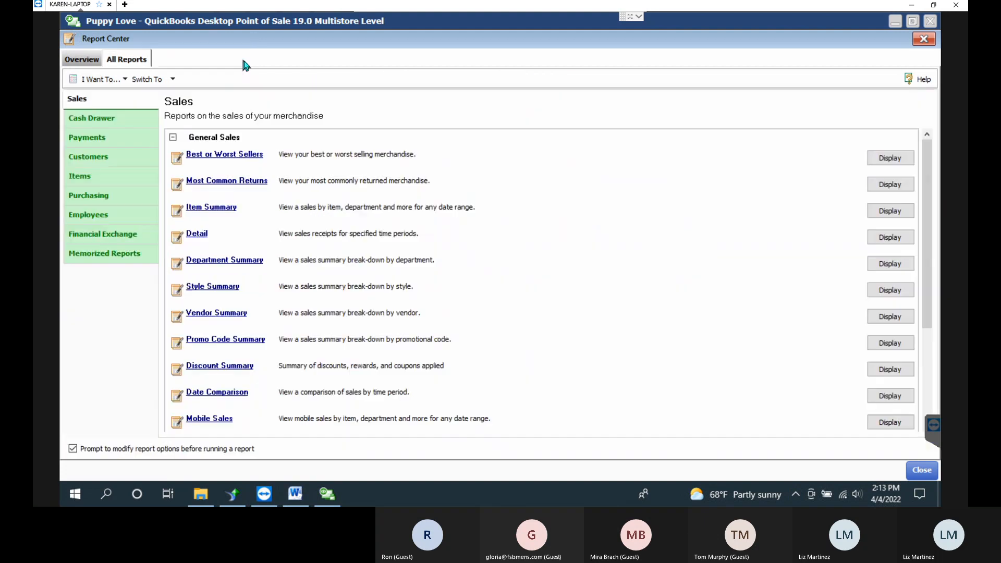
click(209, 208)
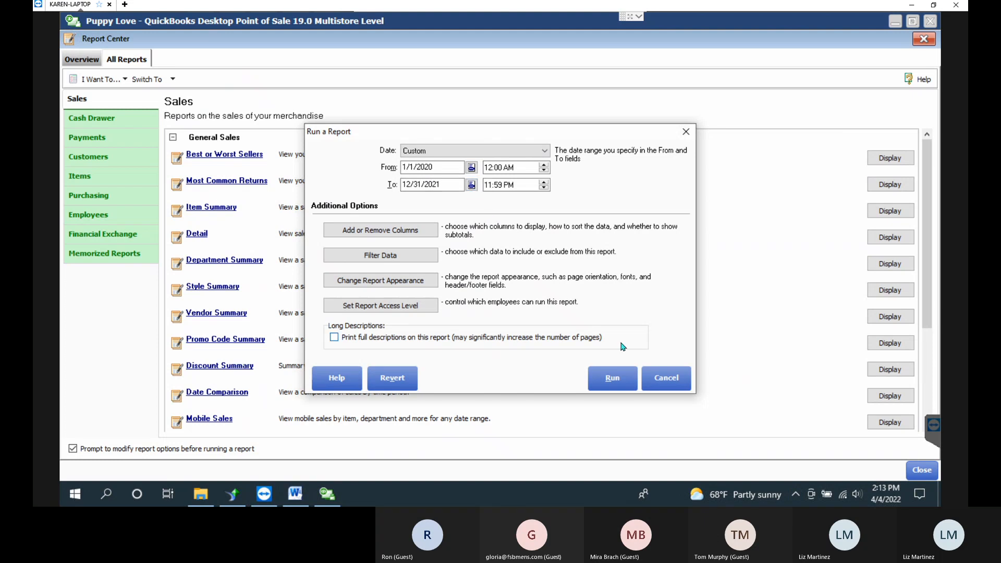
click(618, 382)
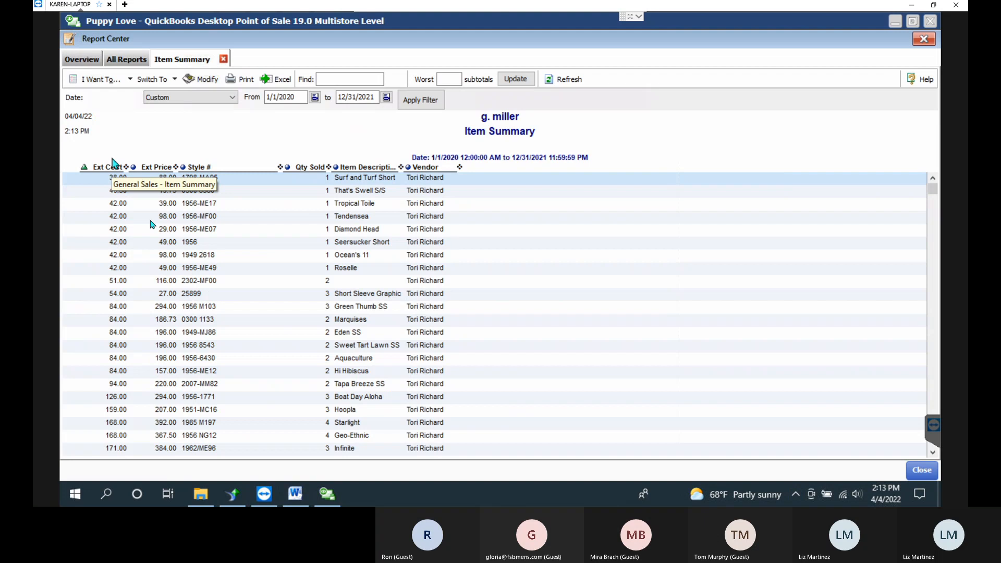
click(235, 268)
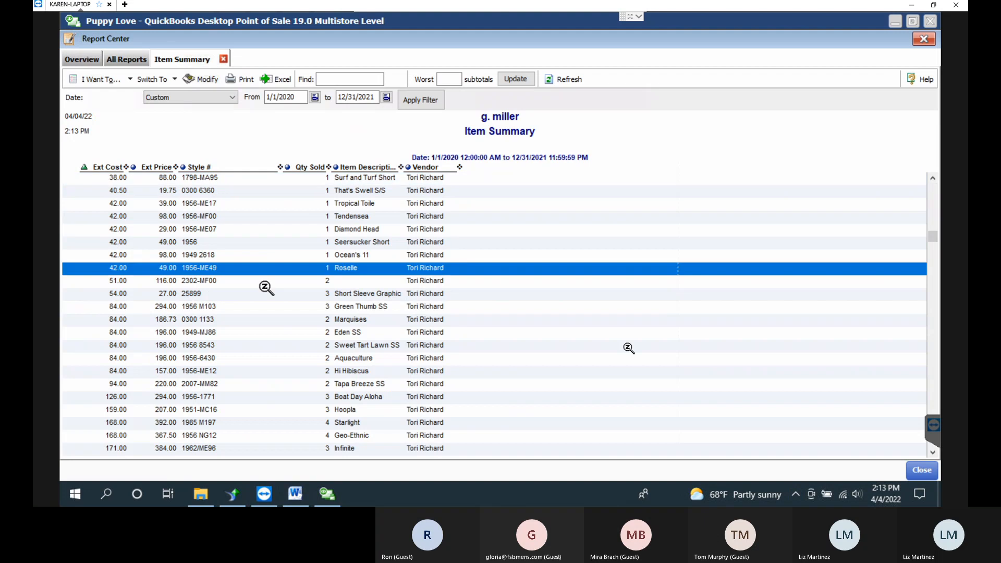
Browse a few item rows, then drag Item Description to the first column and Vendor second.
click(498, 306)
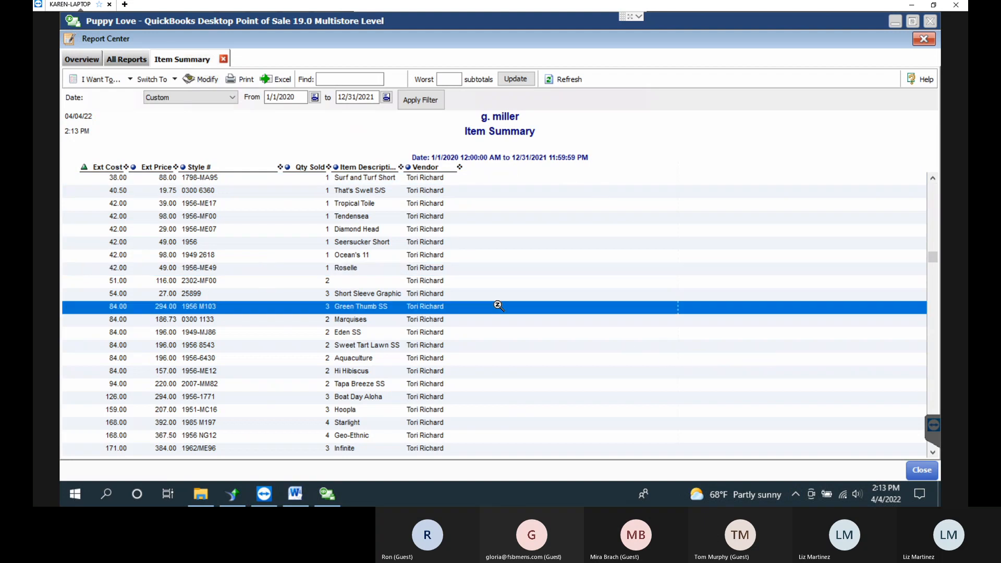
key(Down)
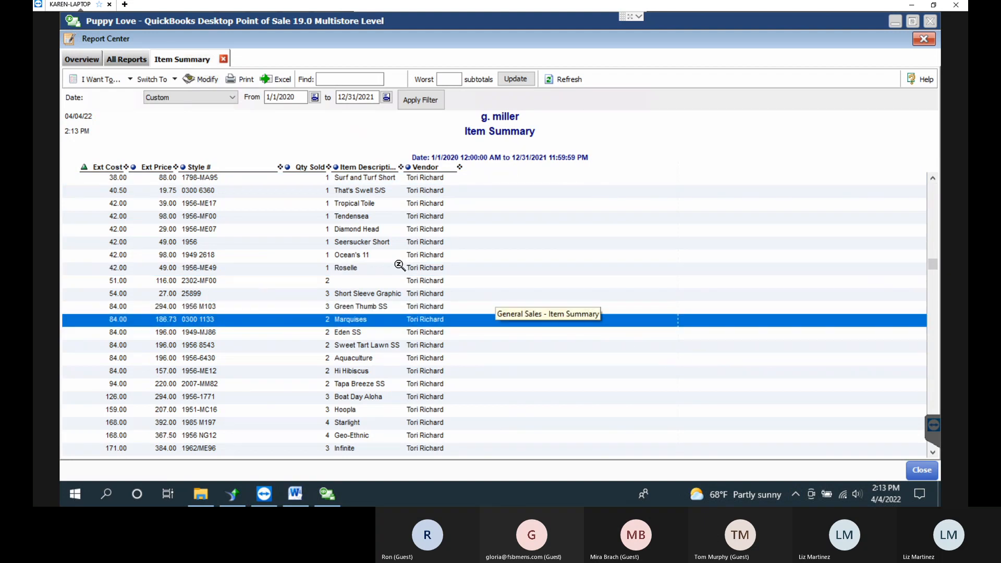
click(398, 257)
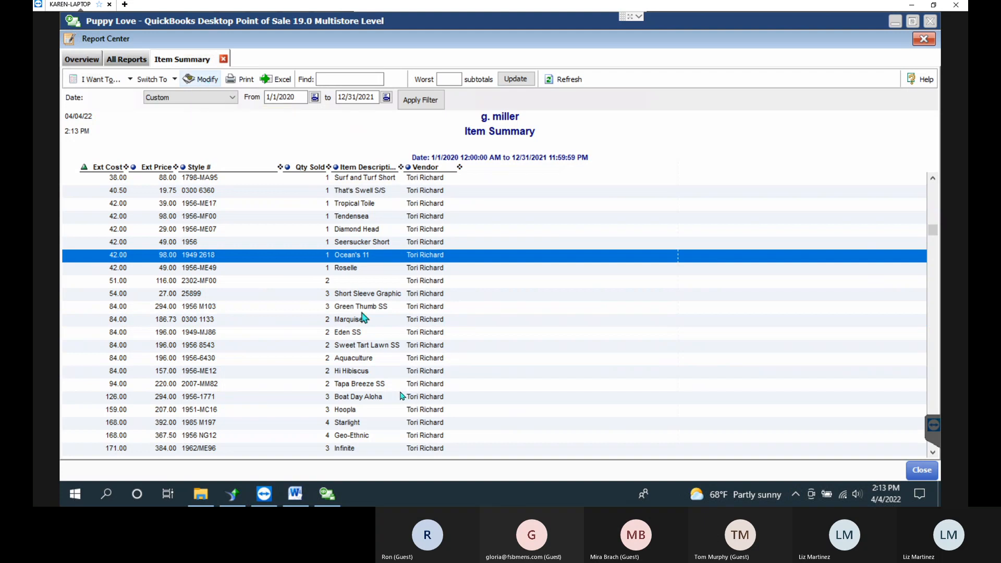
drag(495, 133, 628, 49)
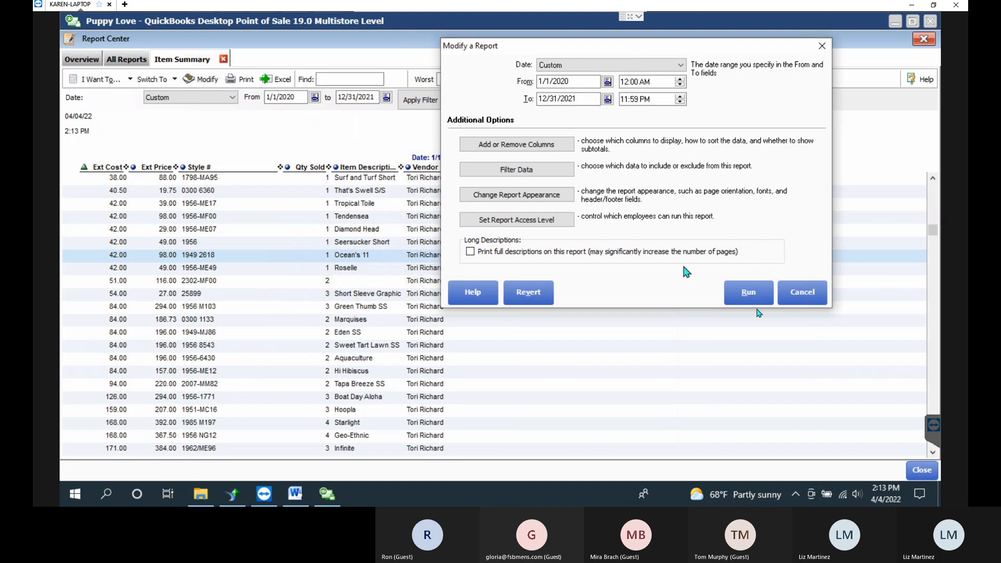
click(784, 293)
drag(354, 168, 119, 174)
drag(94, 179, 88, 179)
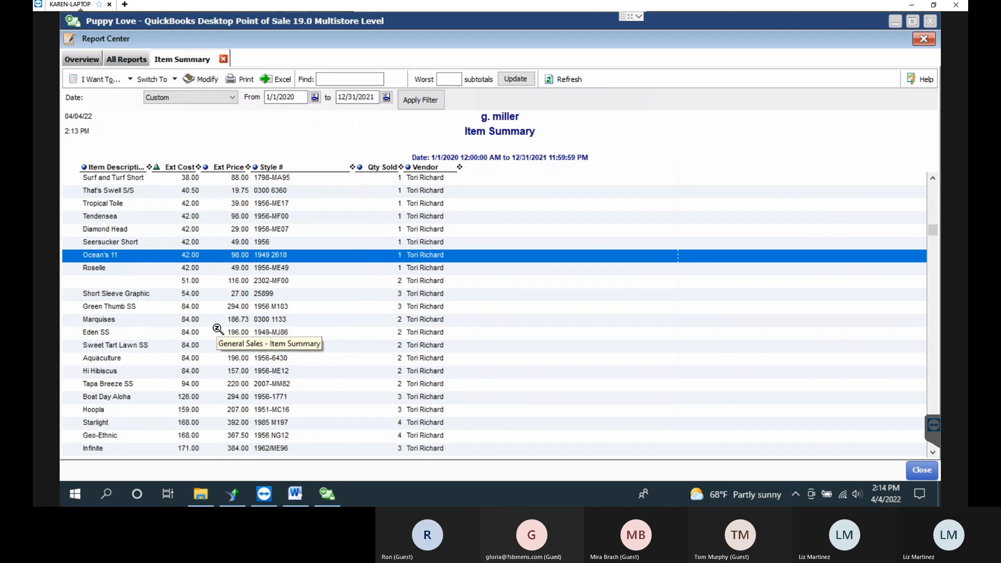
drag(426, 166, 172, 172)
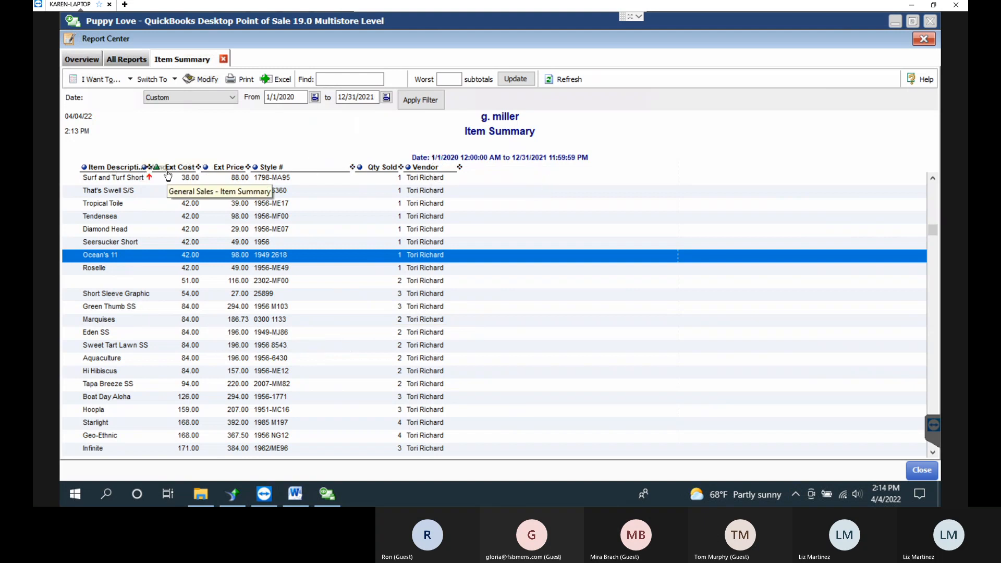
Add the Department, Attribute, Size, Item # and Total Margin $ columns to the report.
click(215, 81)
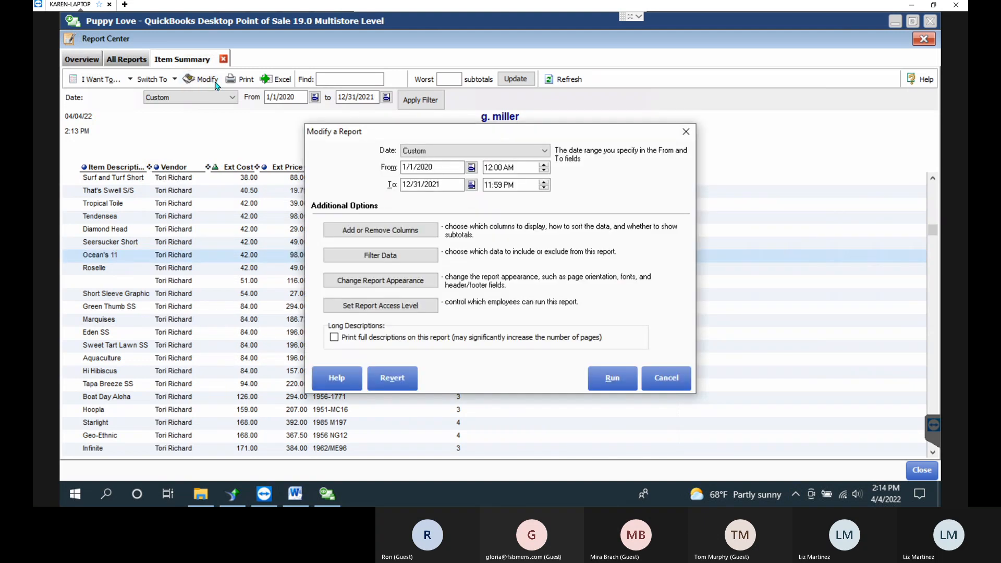
click(346, 229)
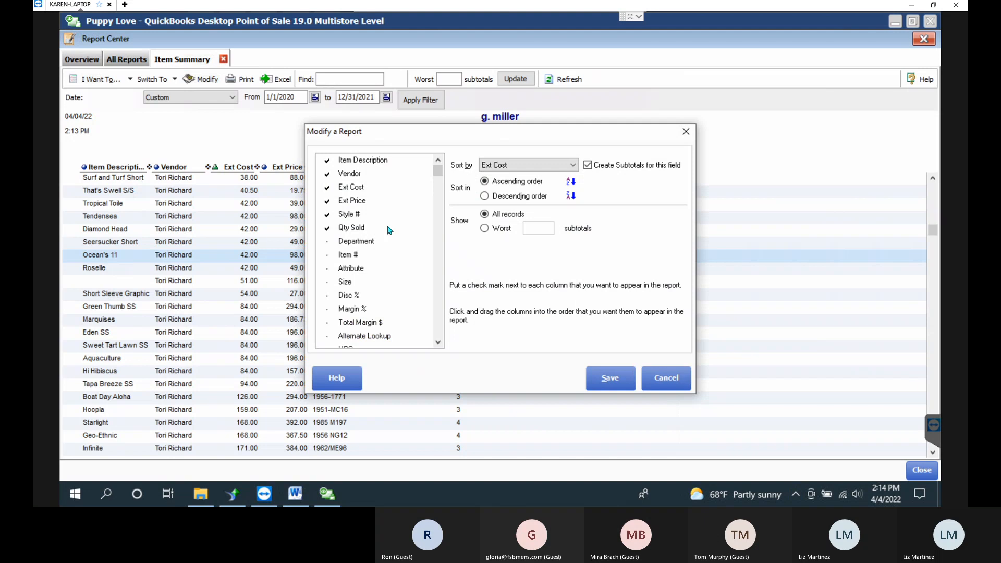
click(329, 242)
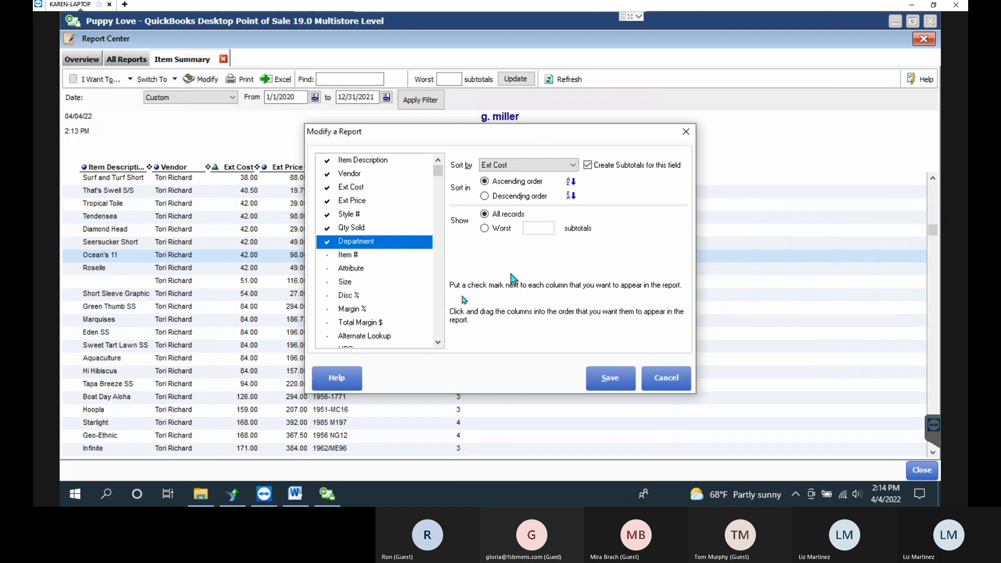
click(327, 268)
click(327, 282)
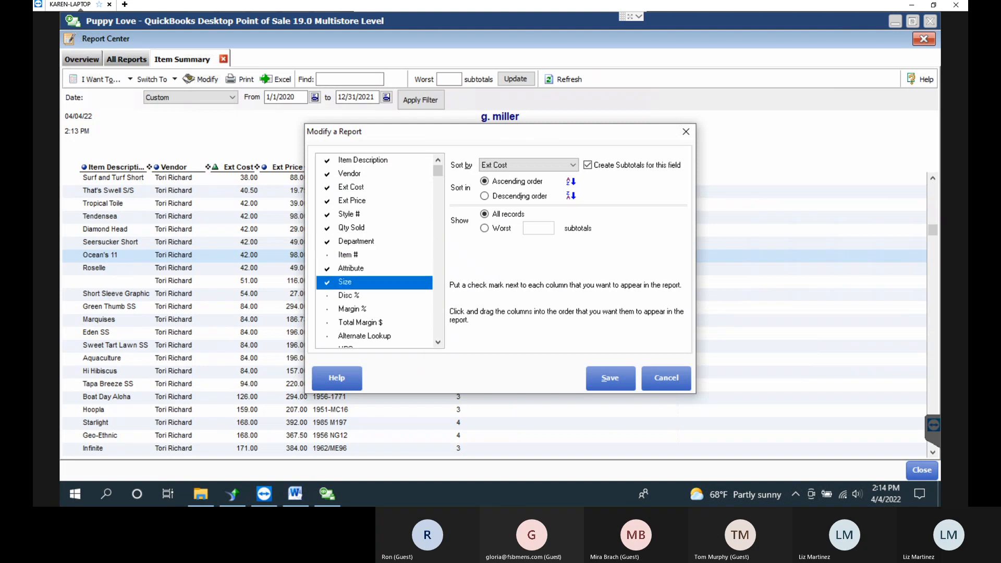
click(328, 254)
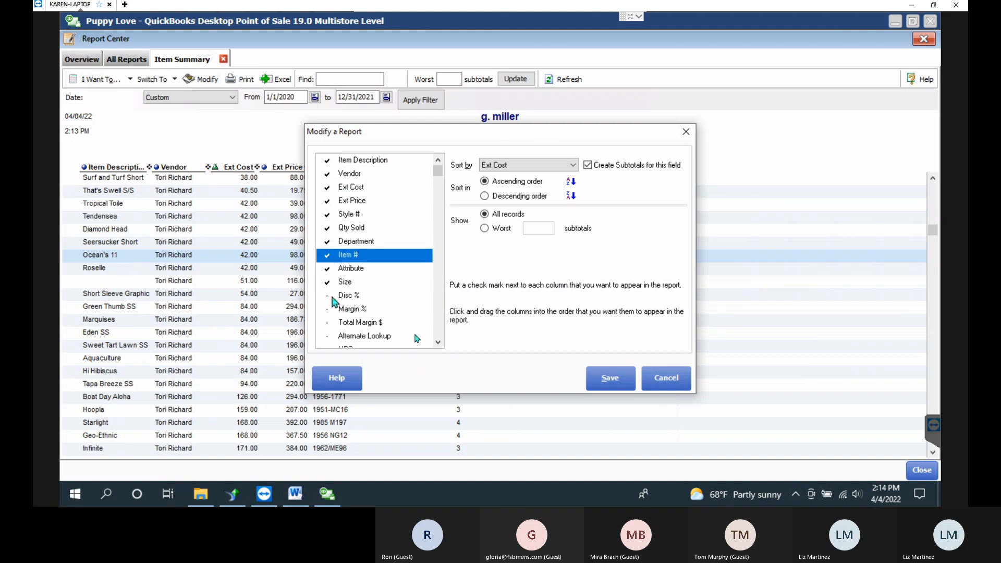
click(328, 323)
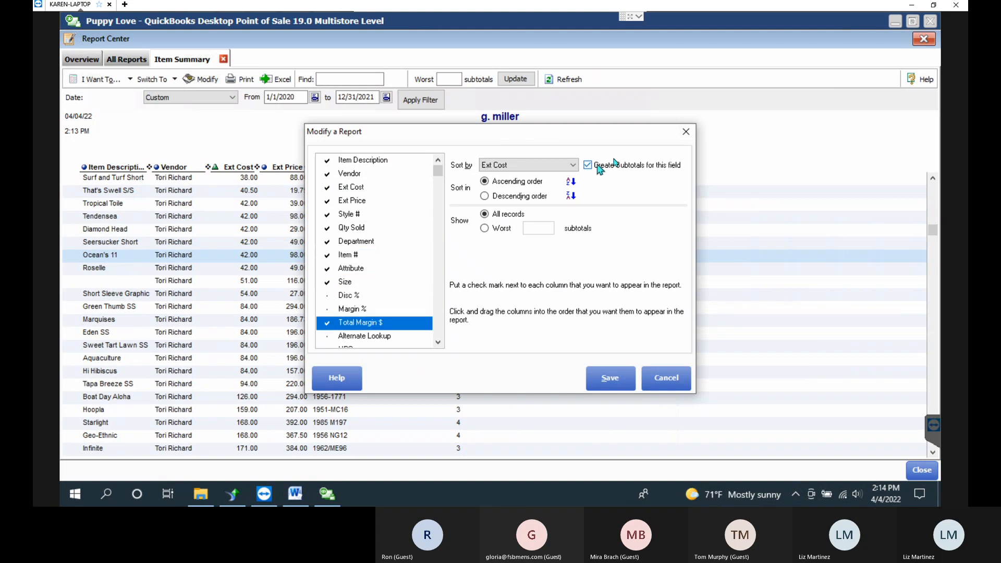
Sort by Department with subtotals per department, save, and rerun the report.
click(636, 169)
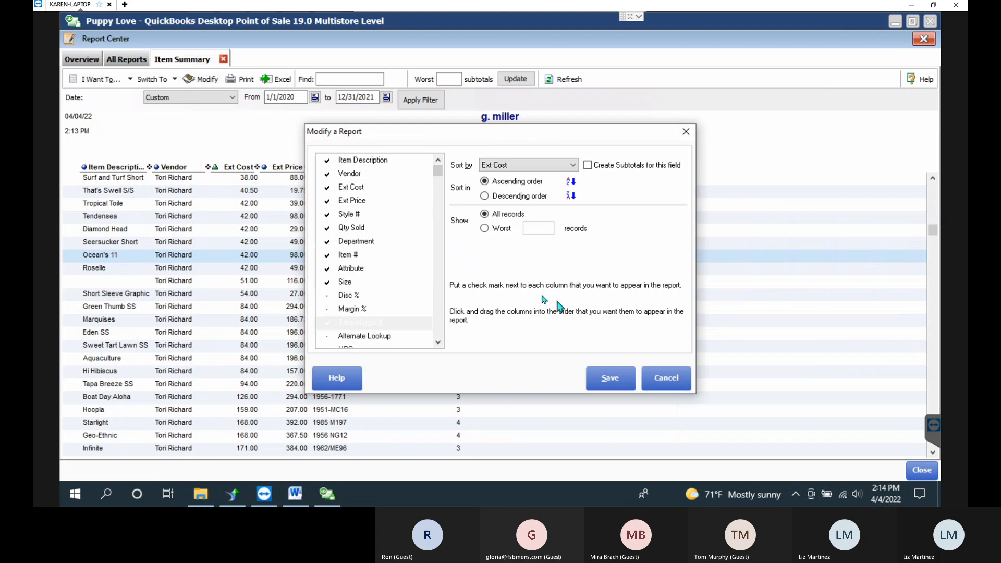
click(525, 166)
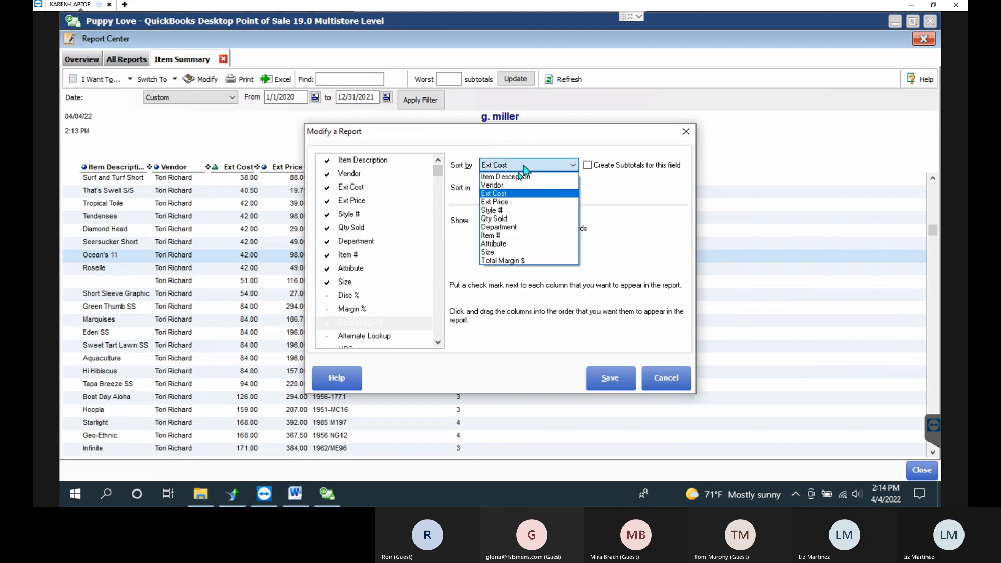
click(504, 232)
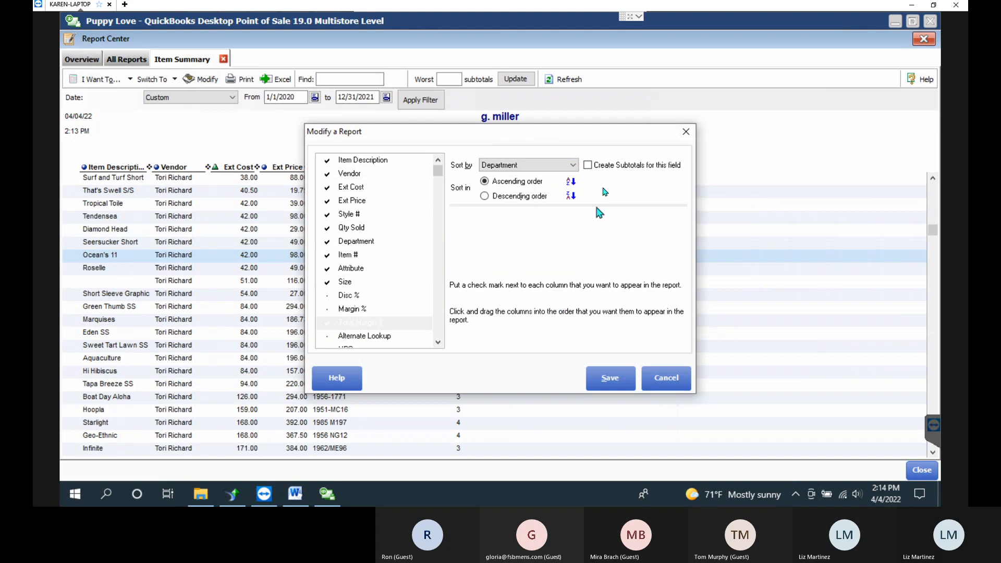
click(587, 165)
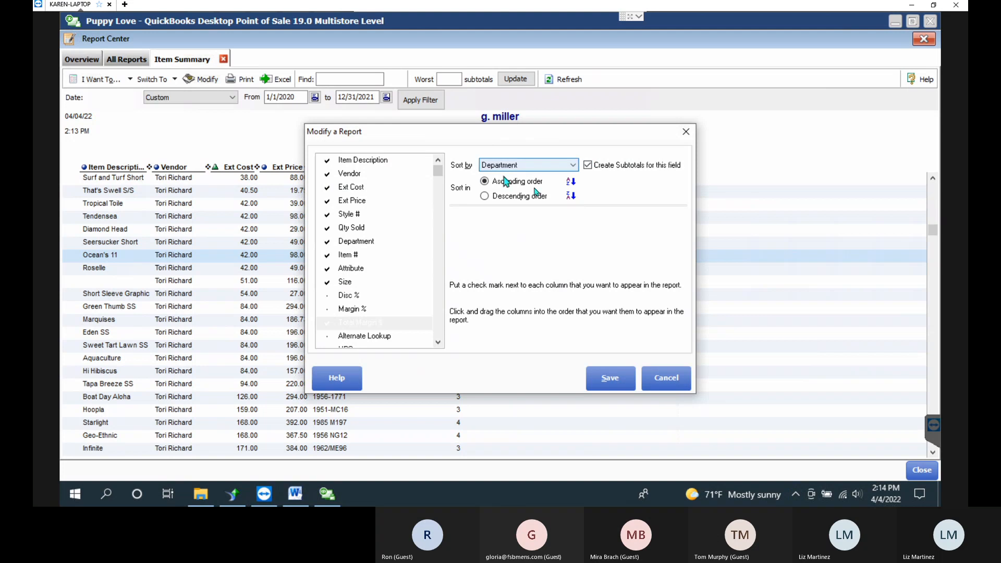
click(611, 378)
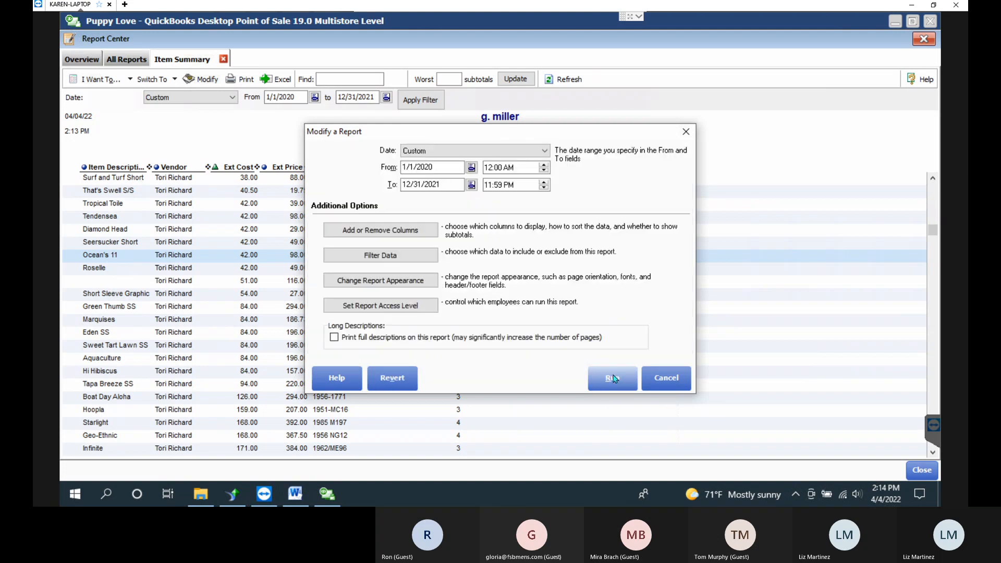
click(612, 378)
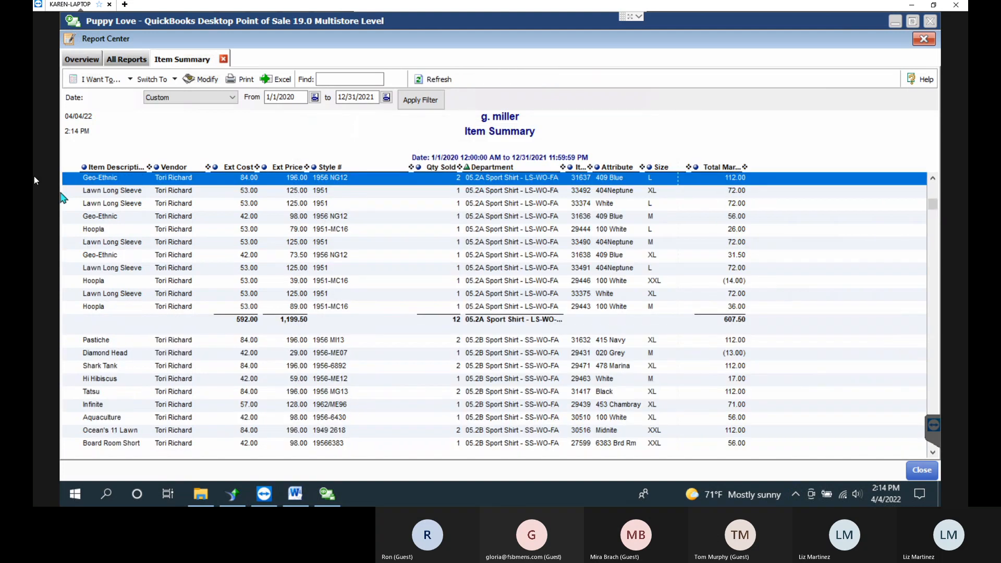
Place Item # first and Department second, widening both columns to read fully.
drag(516, 174, 105, 177)
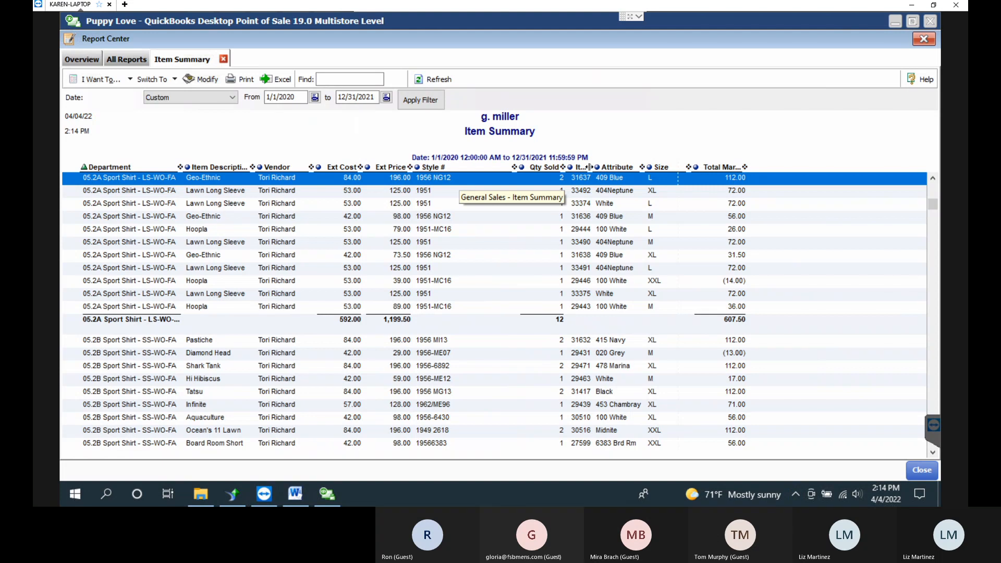
drag(590, 168, 639, 170)
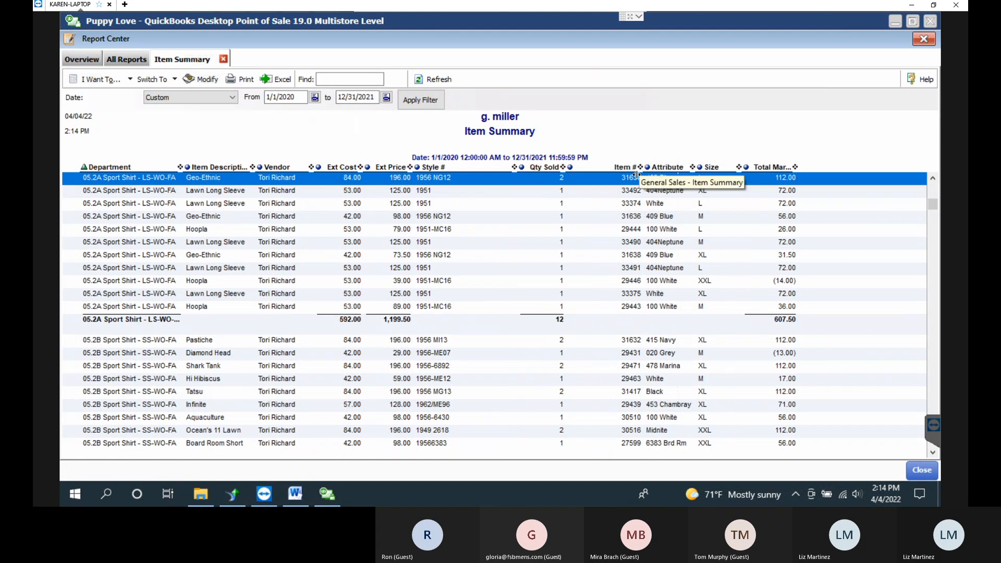
drag(104, 176, 106, 175)
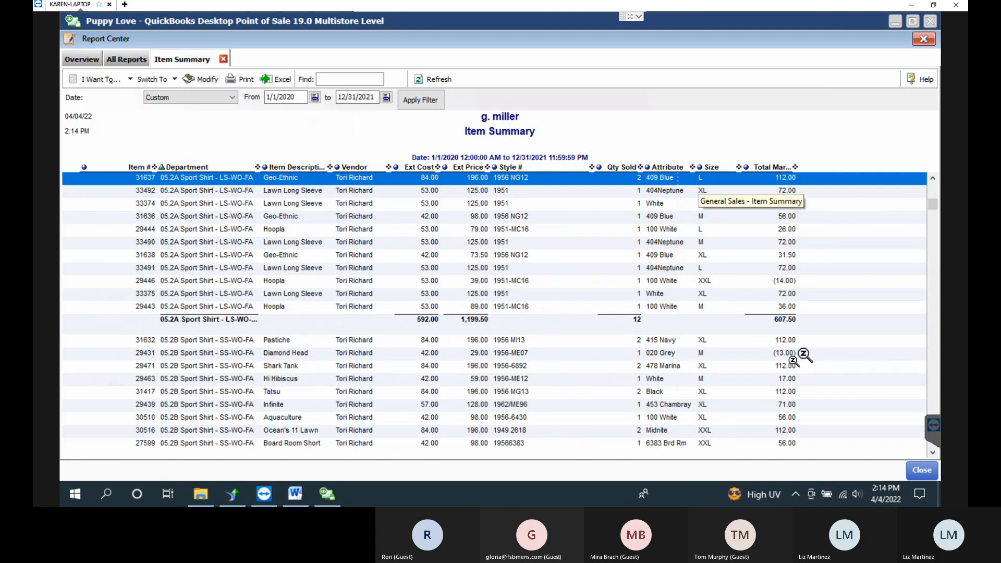
click(165, 322)
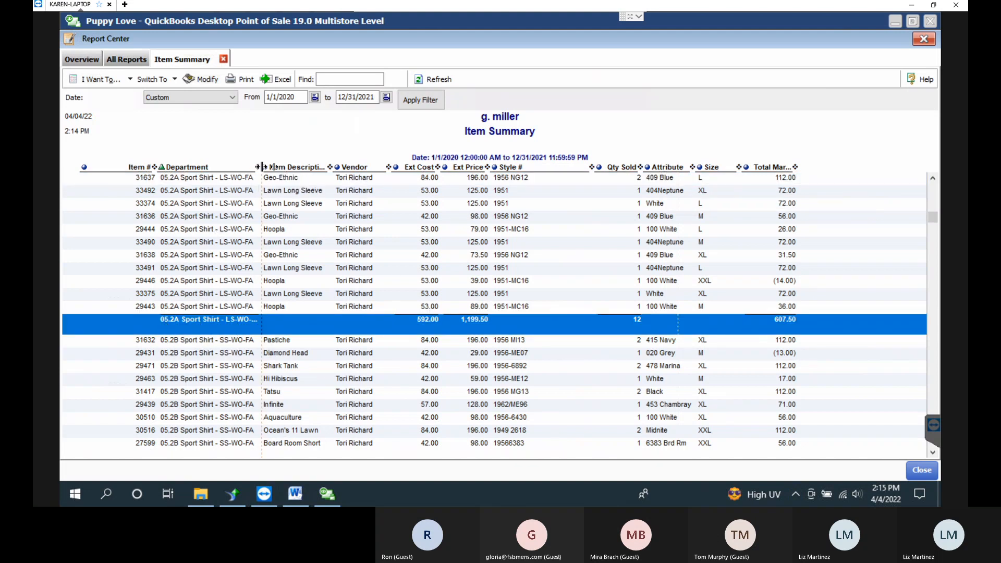
drag(257, 167, 286, 167)
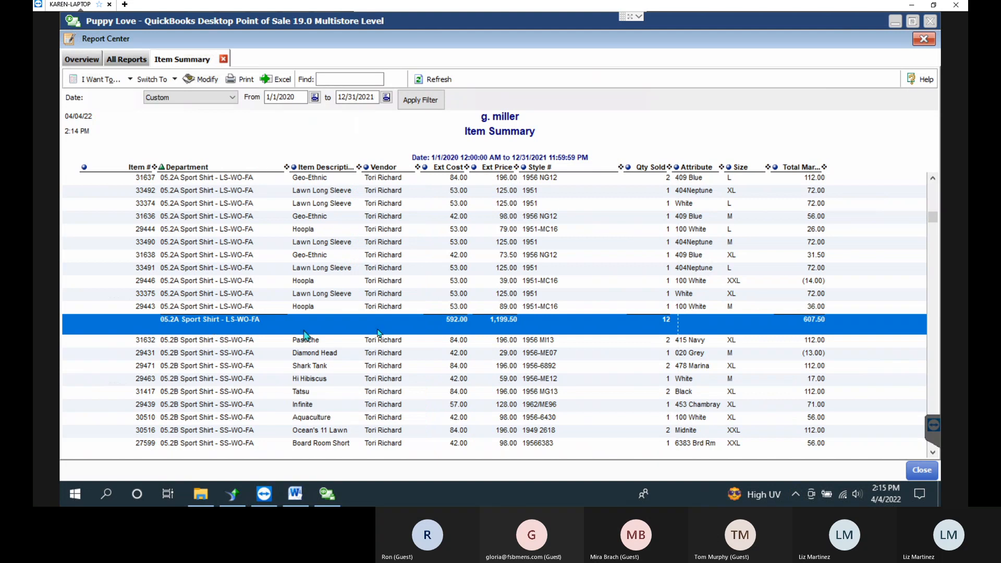
Scroll through the department subtotals, such as 05.2B Sport Shirt, and return to the top.
key(Down)
key(Down)
key(Down)
key(Down)
key(Down)
key(Down)
key(Down)
key(Down)
key(Down)
key(Down)
key(Down)
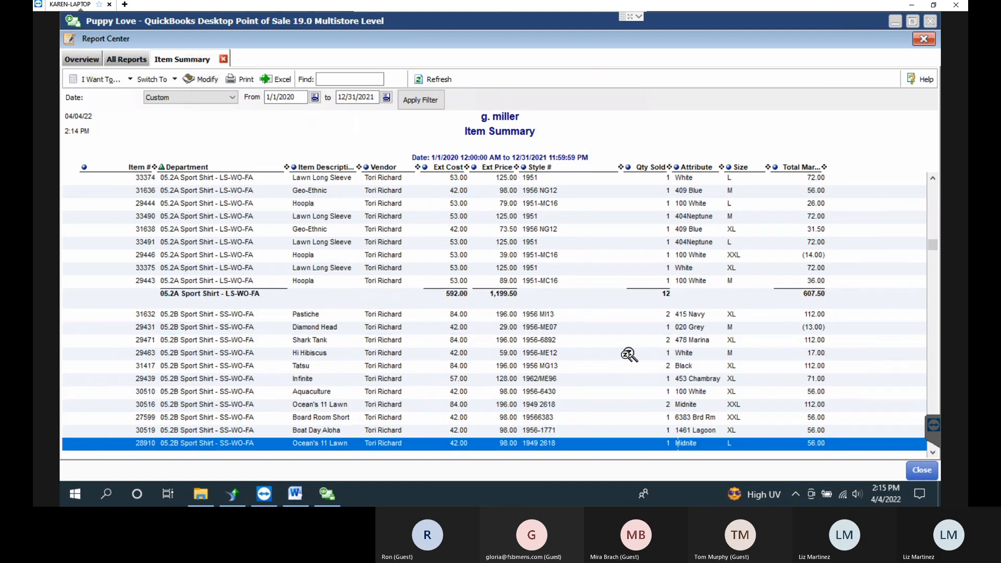
scroll(629, 354, down, 10)
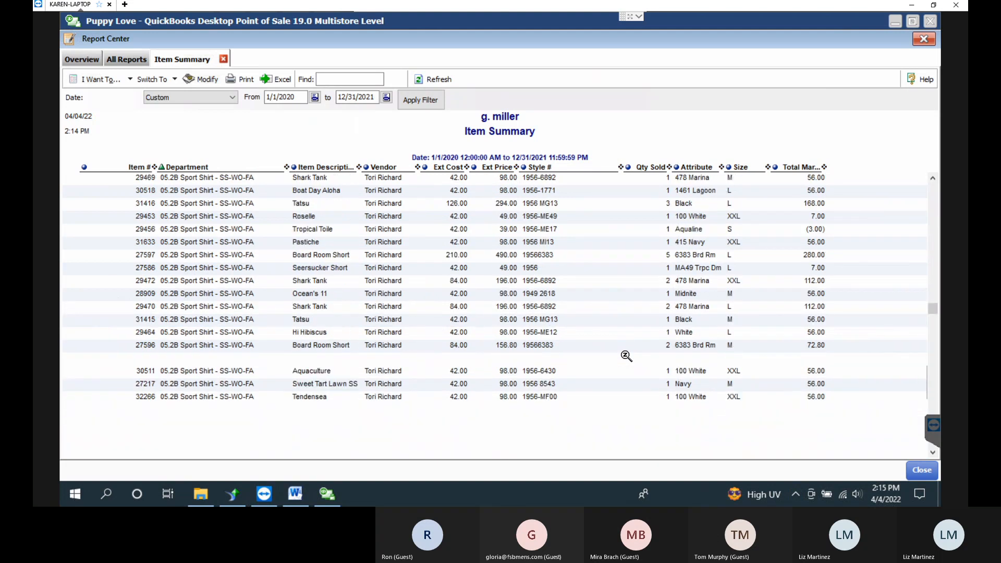
scroll(626, 356, down, 6)
click(194, 258)
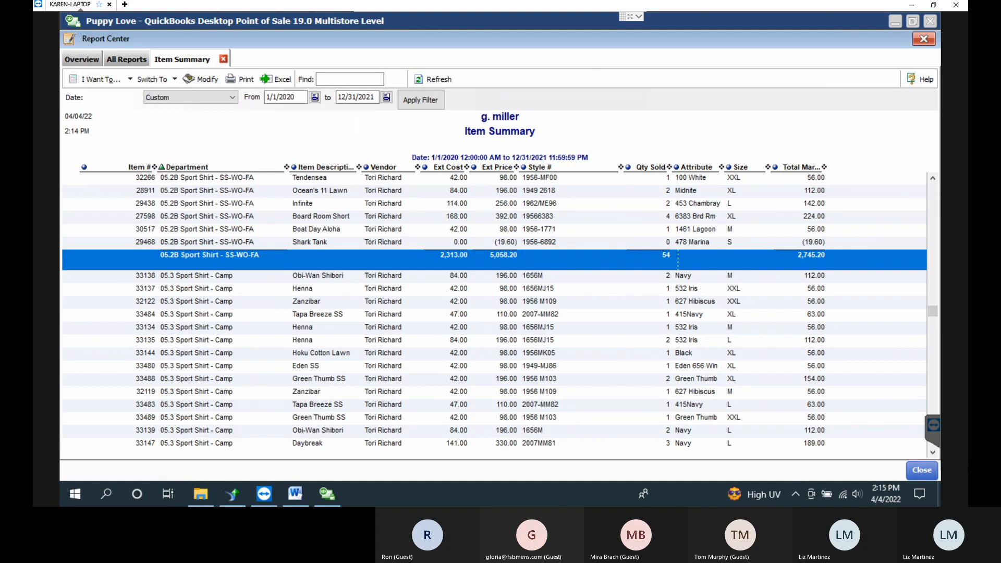
key(Up)
key(Up)
key(Up)
key(Up)
key(Up)
key(Up)
key(Up)
key(Up)
key(Up)
key(Up)
key(Up)
key(Up)
key(Up)
key(Up)
key(Up)
key(Up)
key(Up)
key(Up)
key(Up)
key(Up)
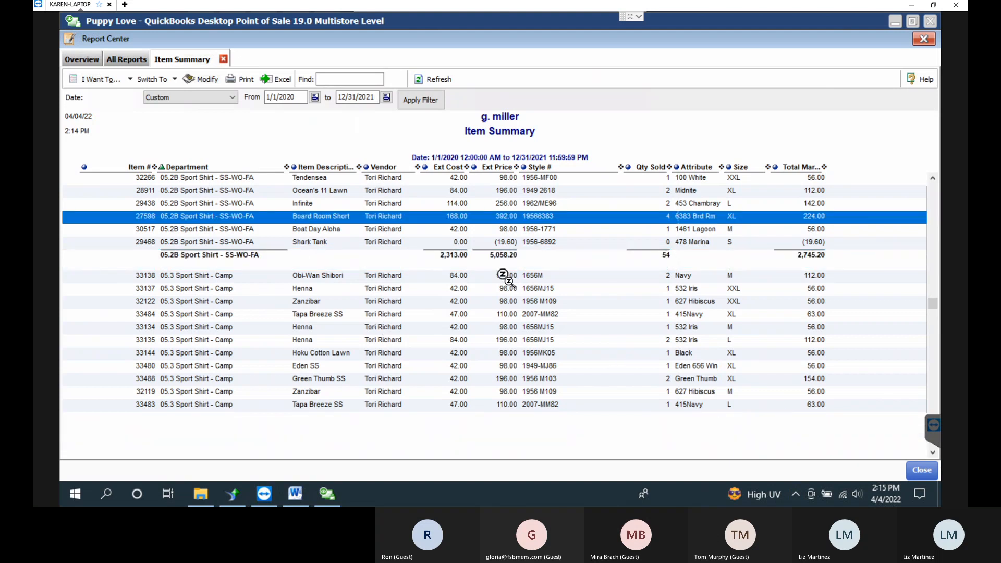
key(Up)
key(Up)
key(Up)
key(Up)
key(Up)
key(Up)
key(Up)
key(Up)
key(Up)
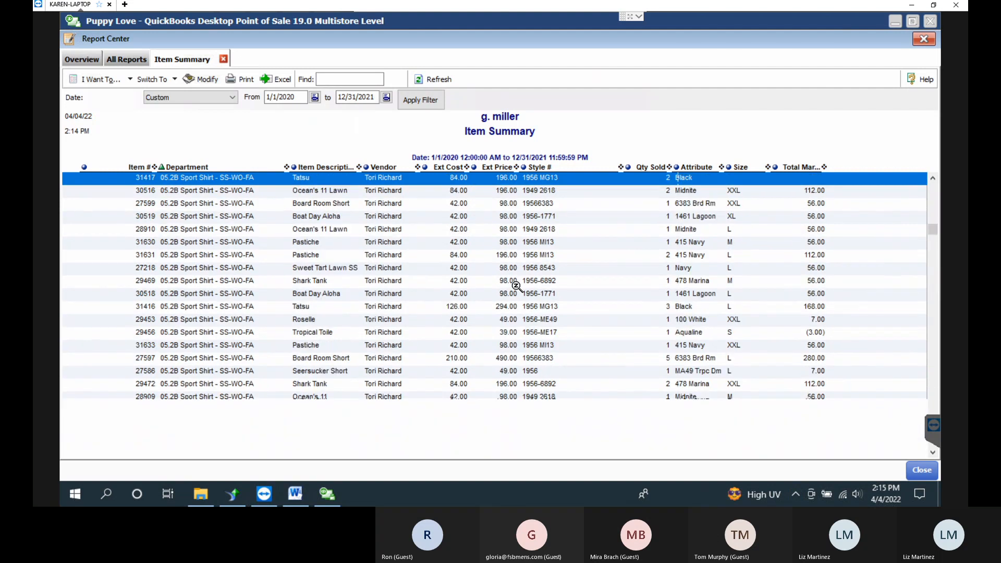
key(Up)
key(Up)
key(Up)
key(Up)
key(Up)
key(Up)
key(Up)
key(Up)
key(Up)
key(Up)
key(Up)
key(Up)
key(Up)
key(Up)
key(Up)
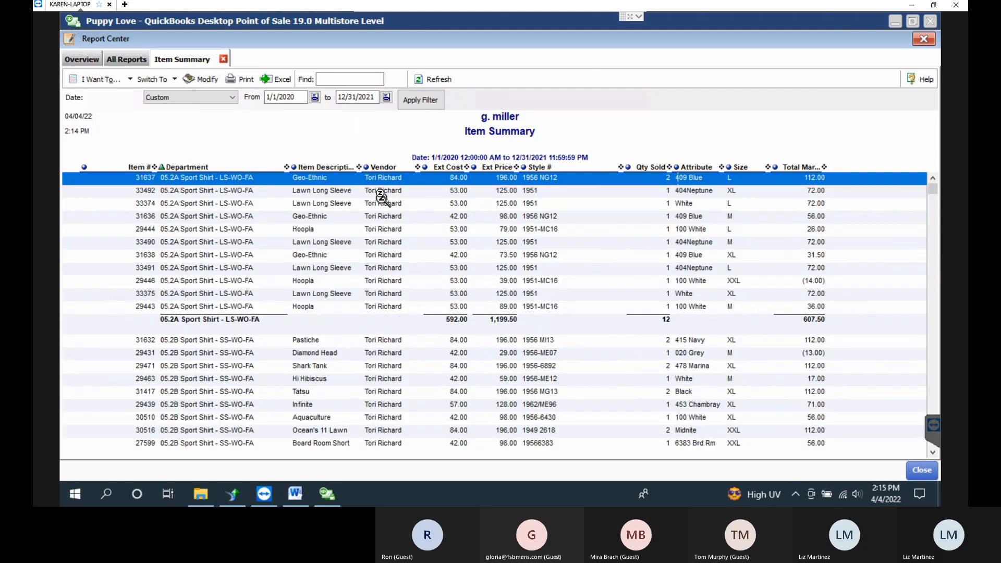
Sort the Item Summary report by Vendor with subtotals, save the change, and re-run it.
click(208, 79)
click(381, 231)
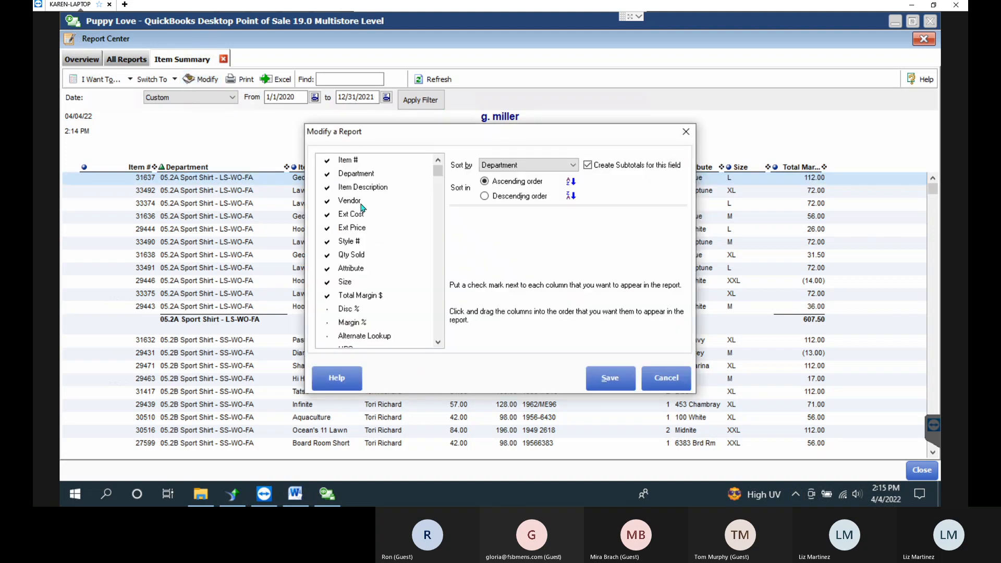
click(547, 166)
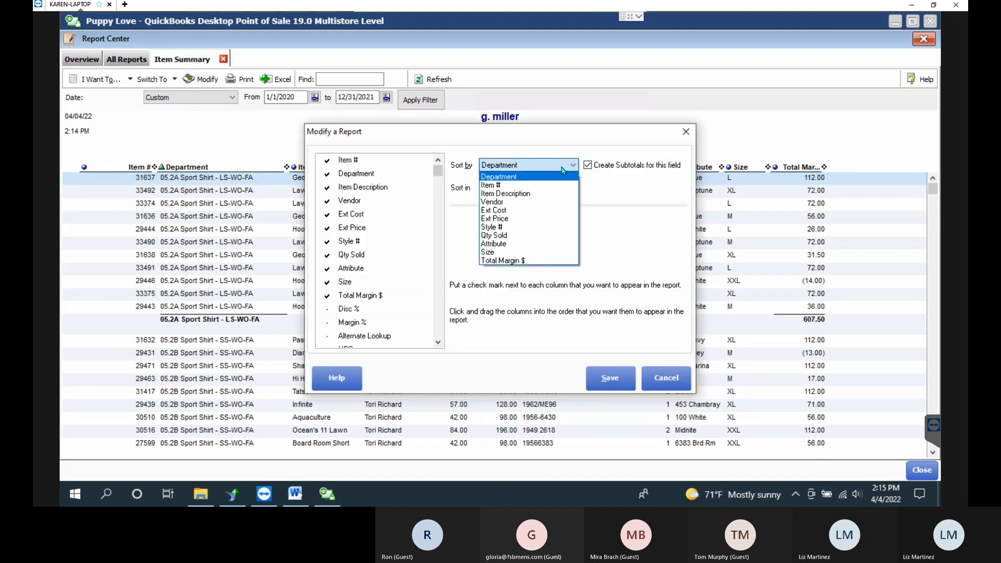
click(505, 203)
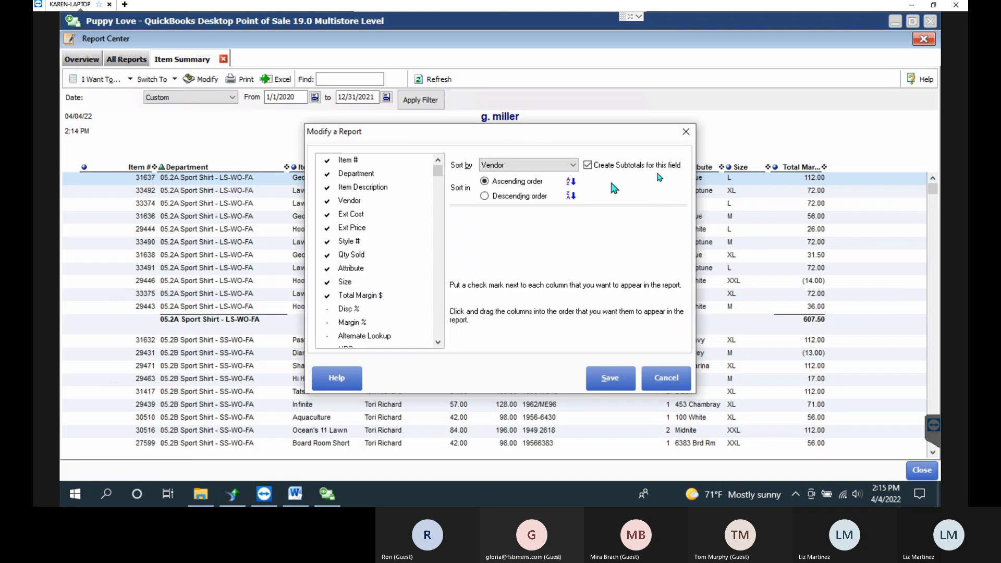
click(603, 380)
click(603, 379)
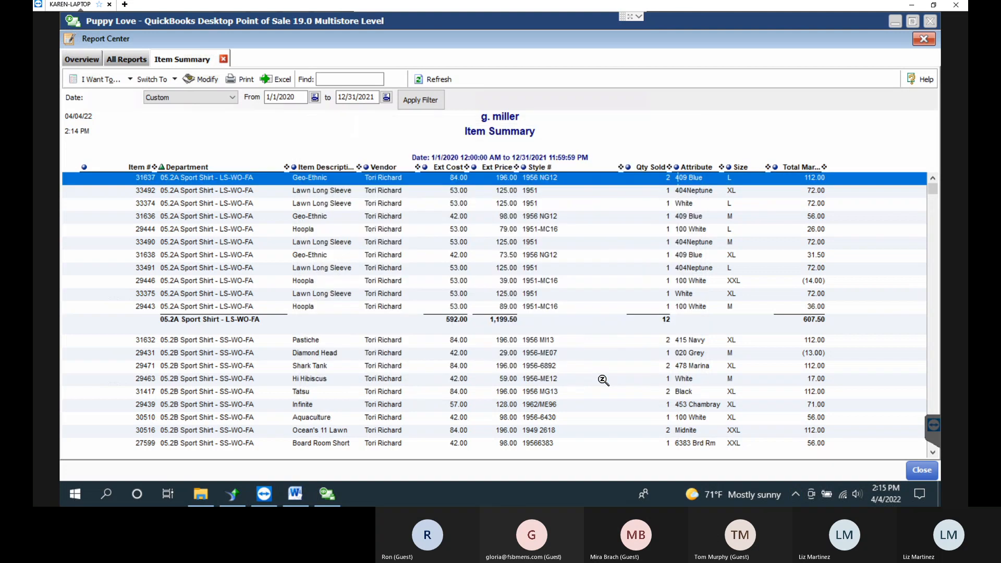
Scroll to the report's end and select the Tori Richard subtotal row (142 sold, 12,945.58).
click(387, 216)
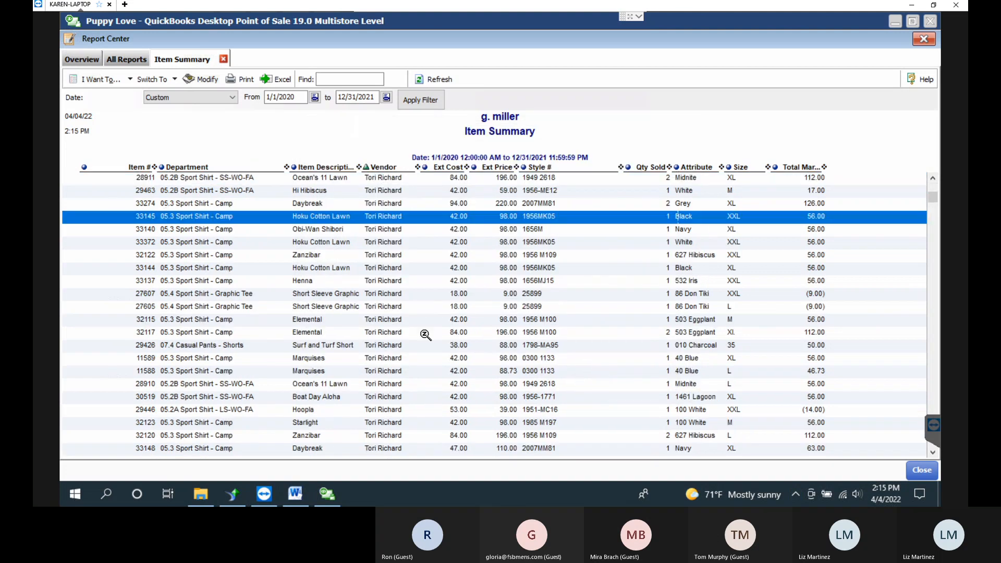
scroll(654, 318, down, 2)
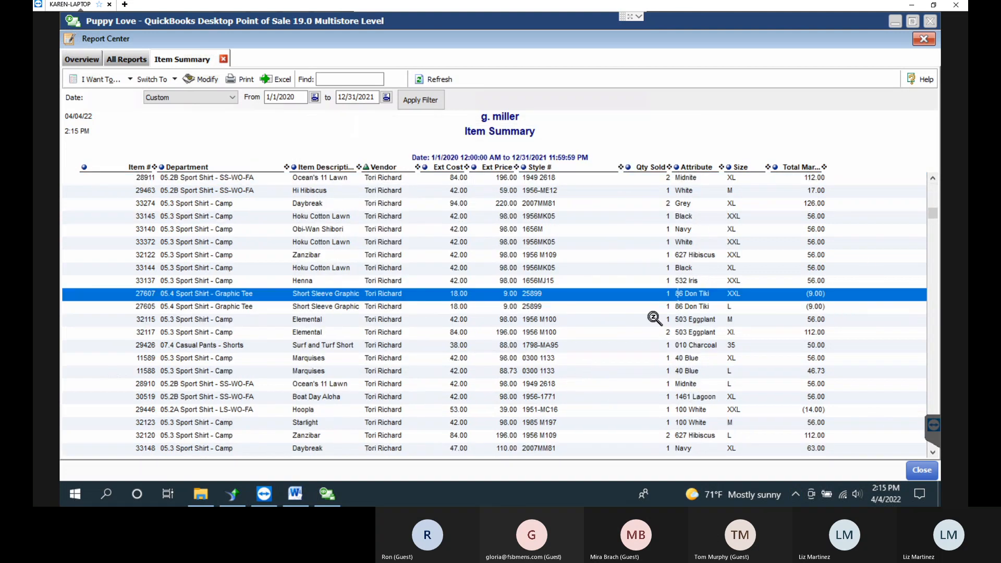
scroll(654, 318, down, 4)
scroll(652, 317, down, 15)
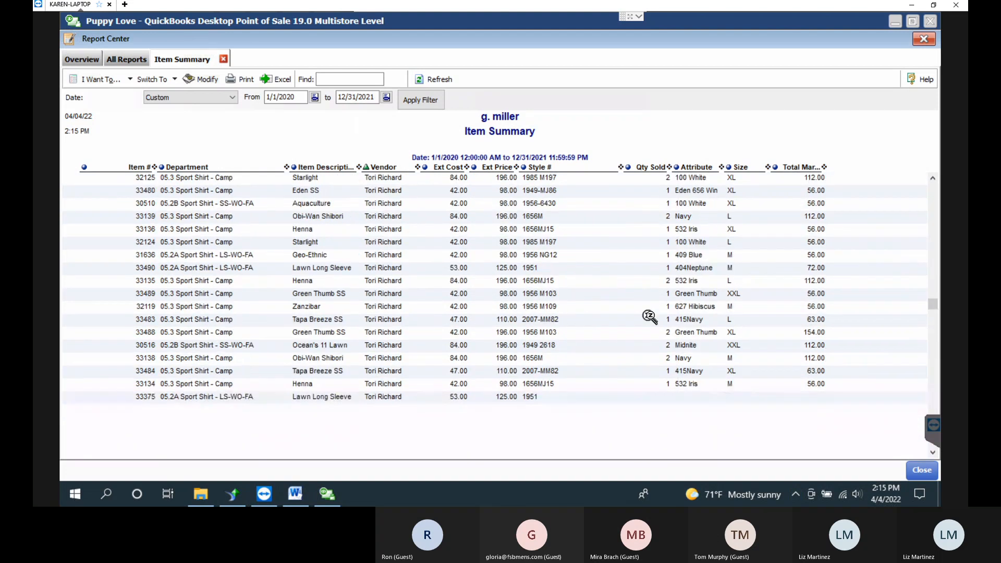
scroll(653, 319, down, 4)
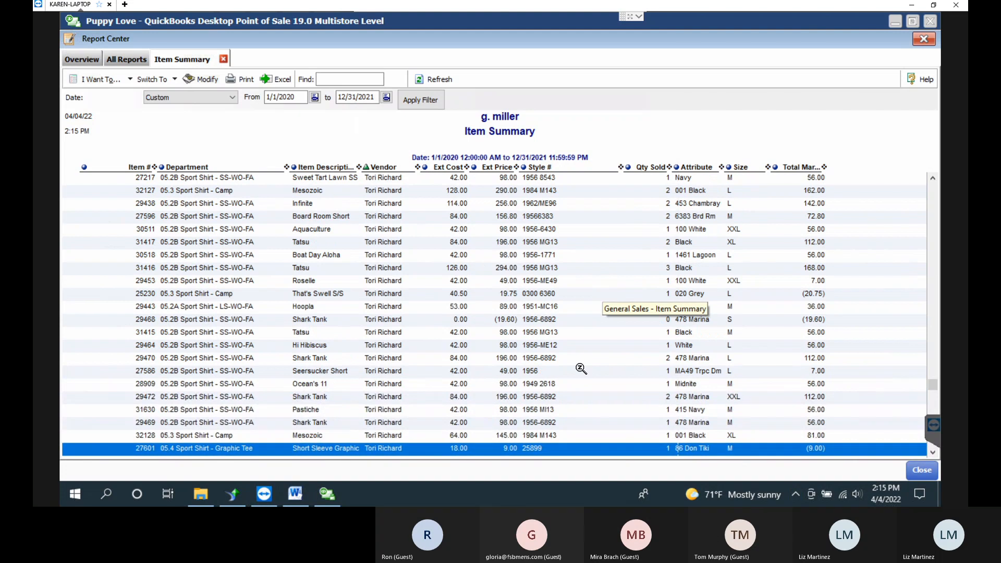
scroll(581, 308, down, 1)
scroll(580, 369, down, 4)
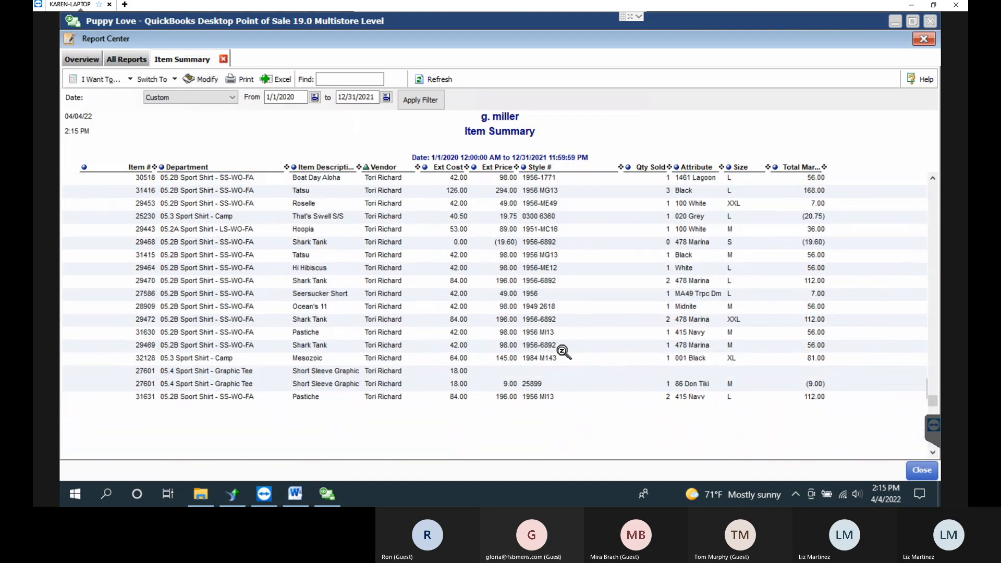
scroll(552, 352, down, 3)
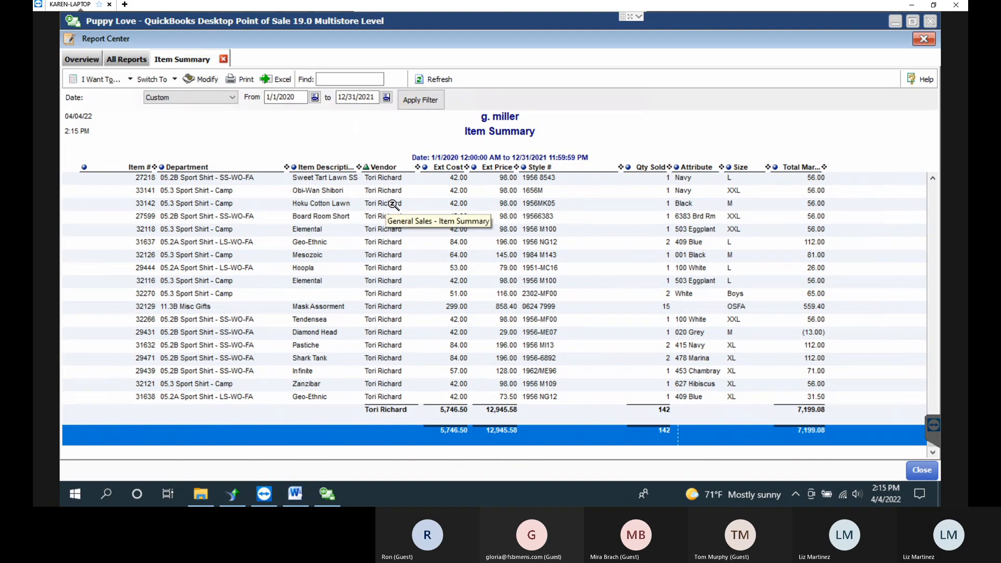
click(430, 411)
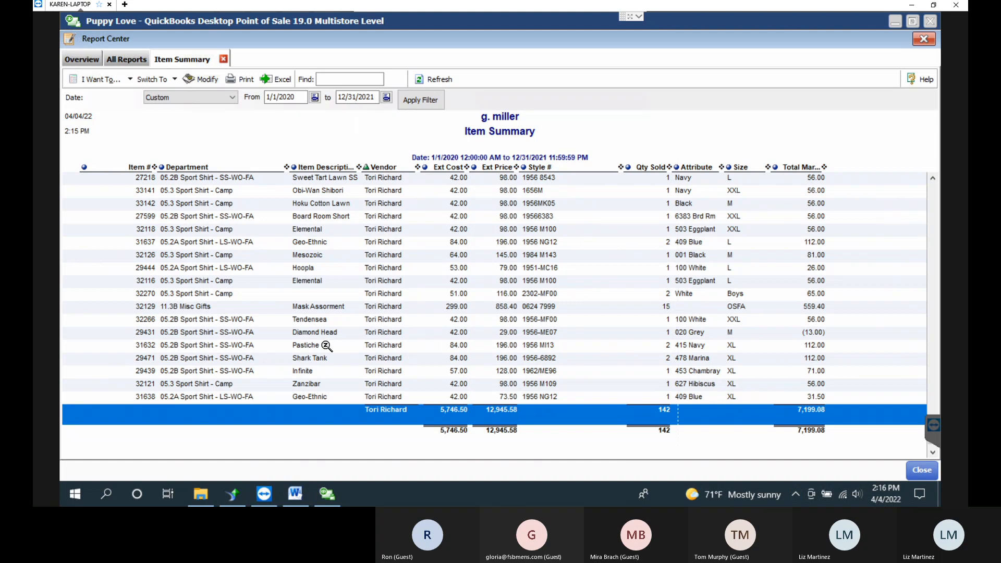
Export the Item Summary report to a new Excel workbook, review the enlarged sheet, and close Excel.
click(277, 92)
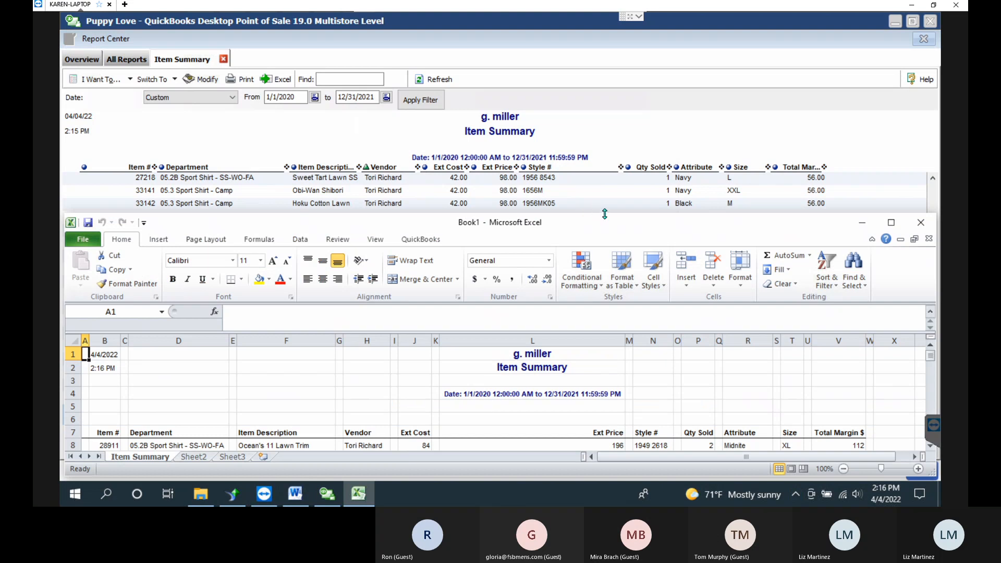
click(603, 202)
click(358, 494)
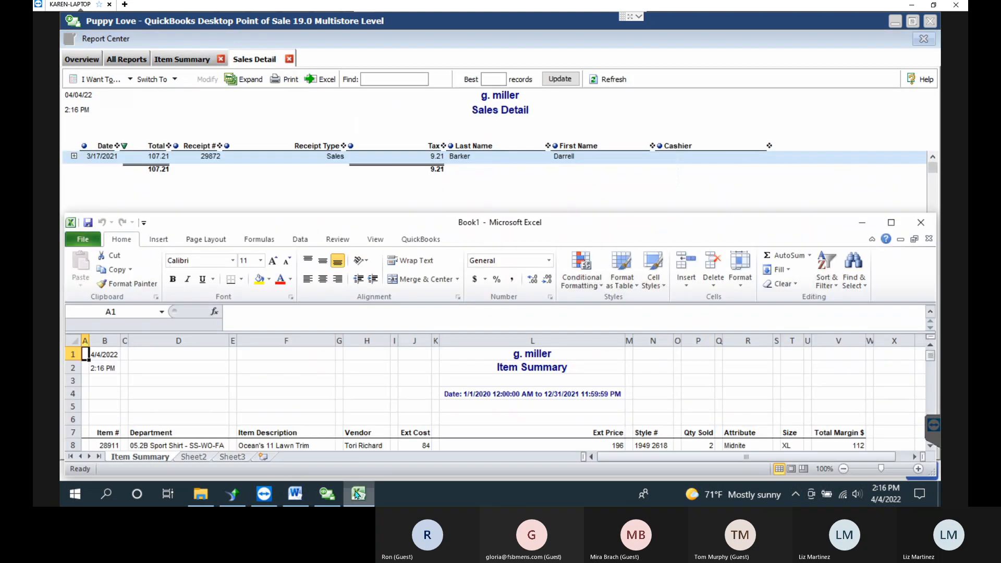
drag(615, 215, 616, 13)
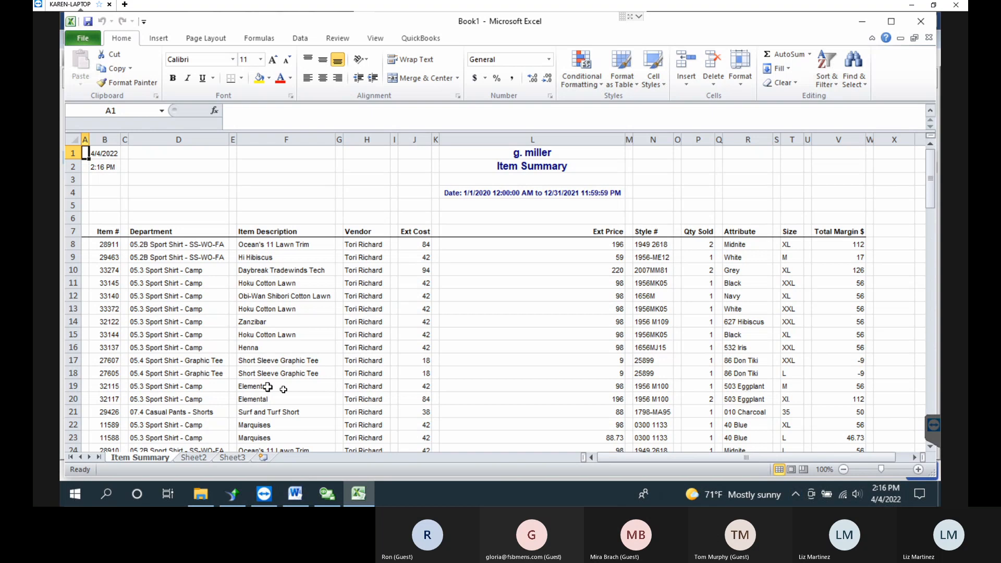
click(922, 20)
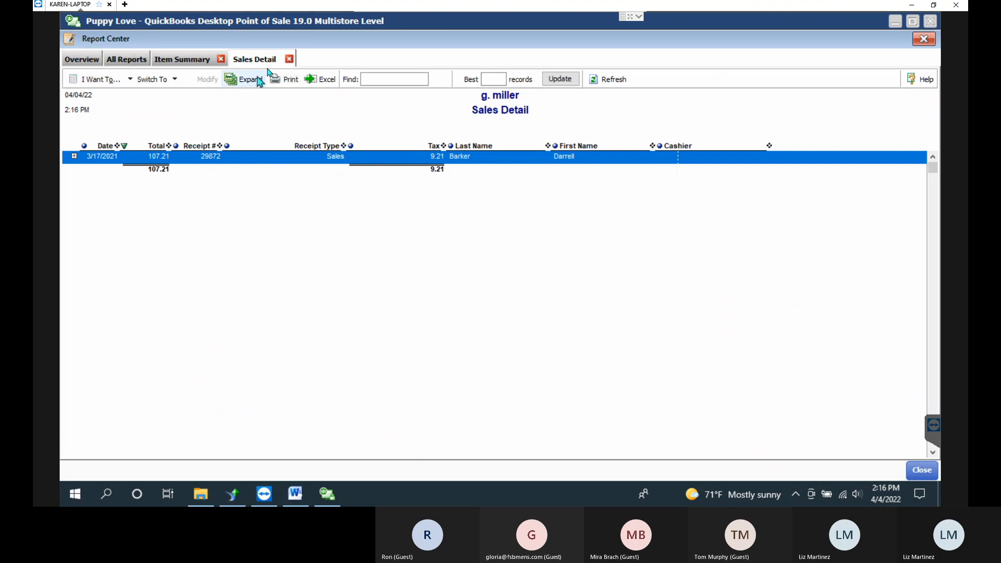
Close the Sales Detail tab and select the Geo-Ethnic and Mesozoic rows in the Item Summary.
click(289, 59)
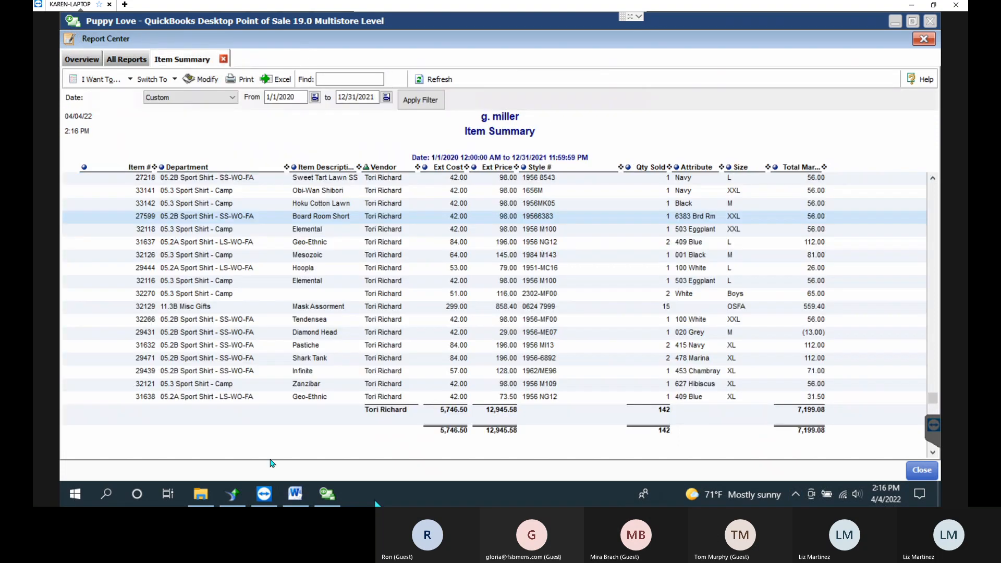
click(217, 243)
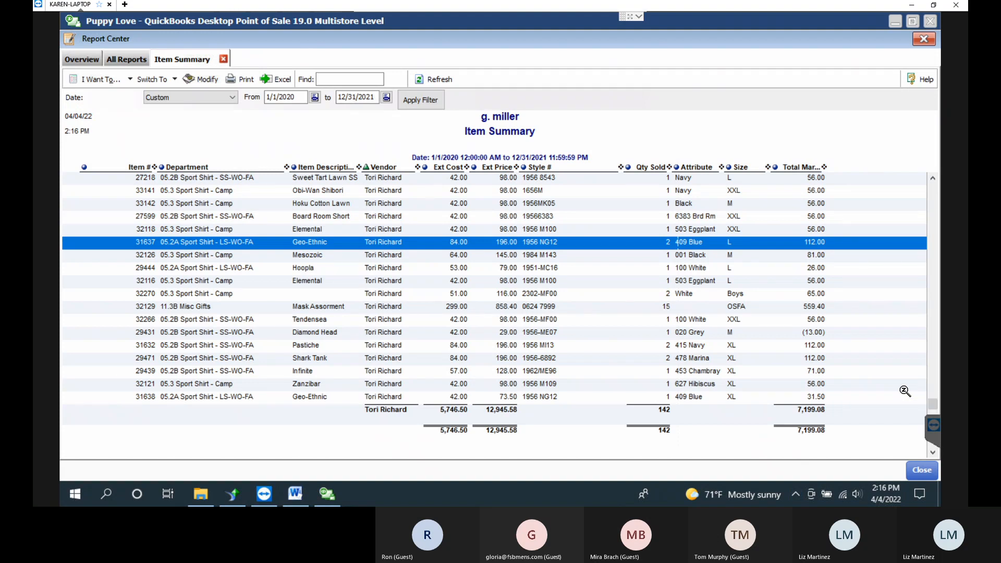
click(219, 254)
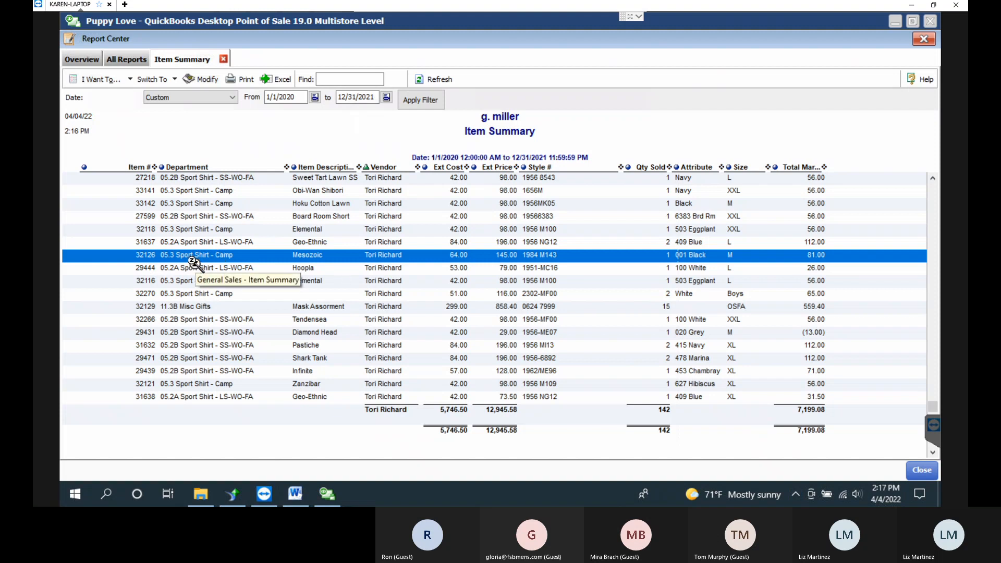
Drill into Mesozoic's sales detail and expand the 9/18/2020 receipt to show its item lines.
double_click(166, 256)
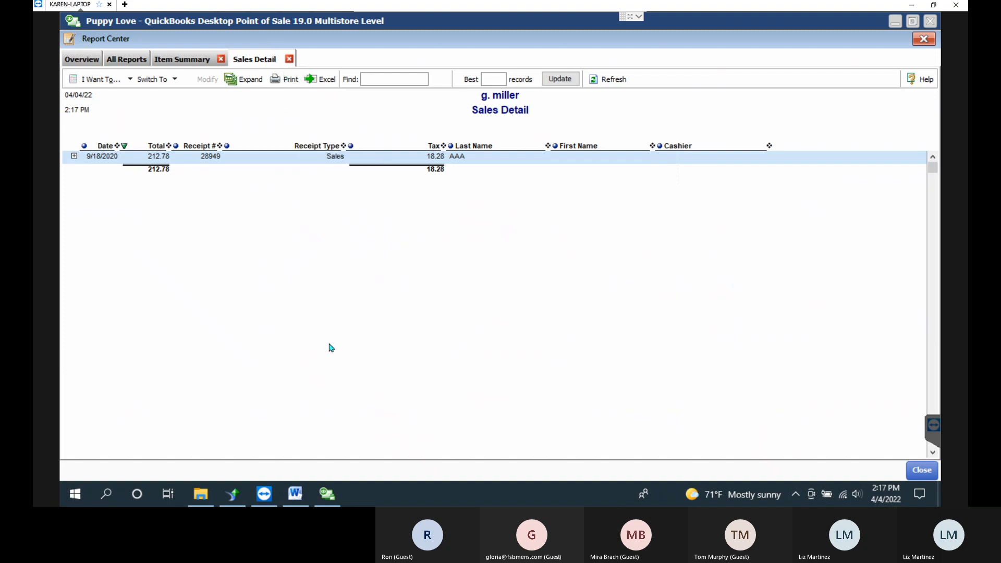
click(74, 157)
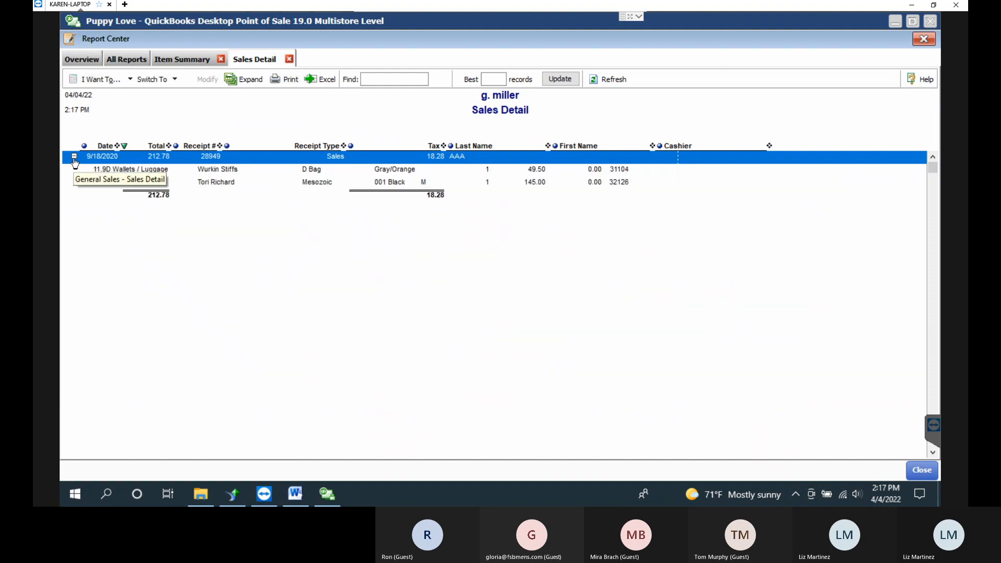
click(74, 162)
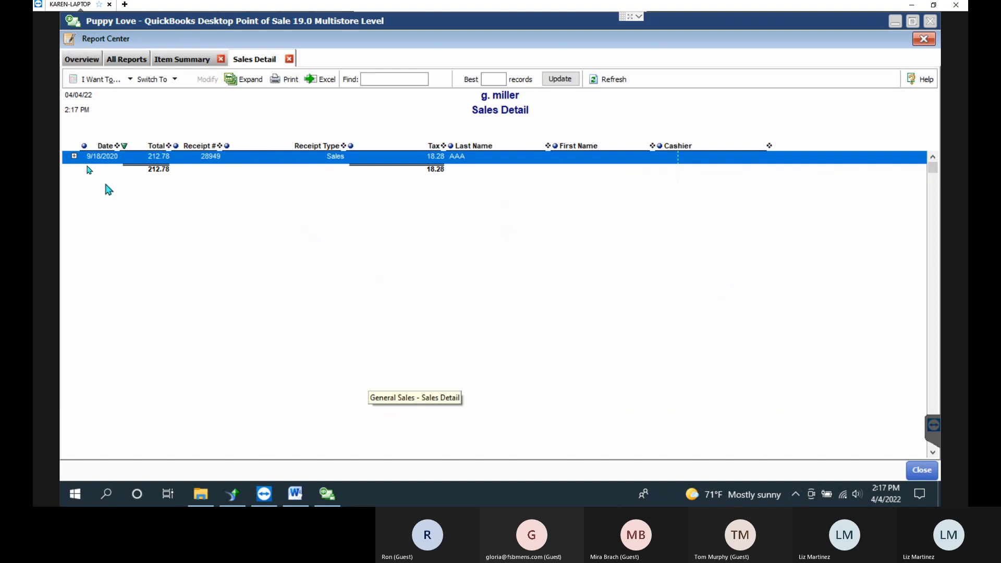
click(74, 156)
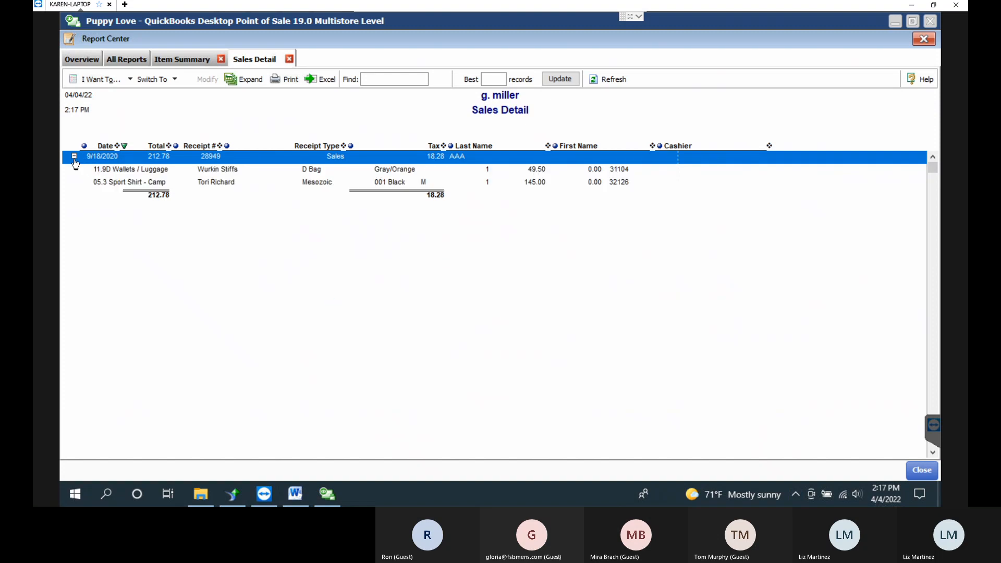
click(209, 179)
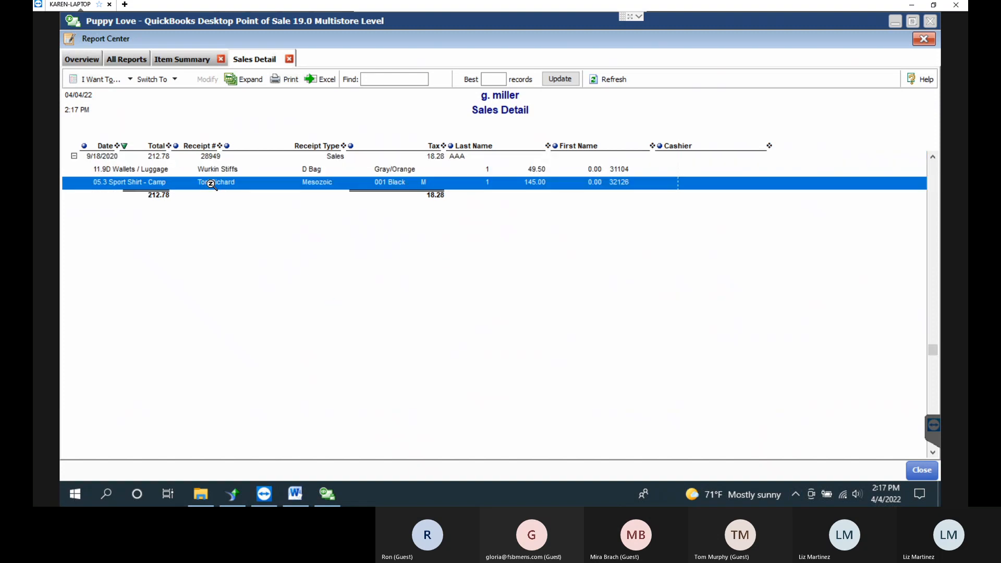
click(223, 158)
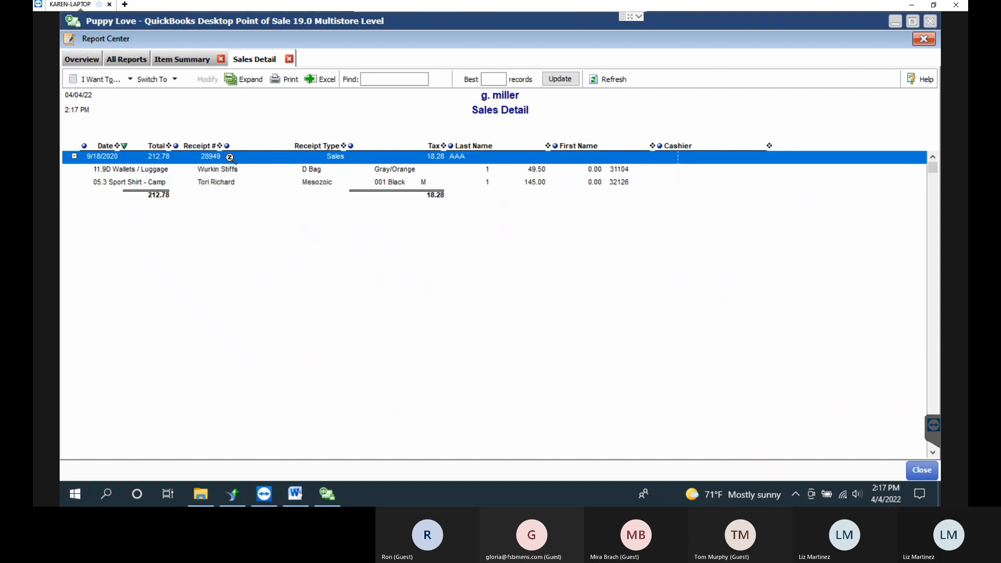
Open the full 9/18/2020 sales receipt, close it, and return to the Item Summary report.
double_click(229, 157)
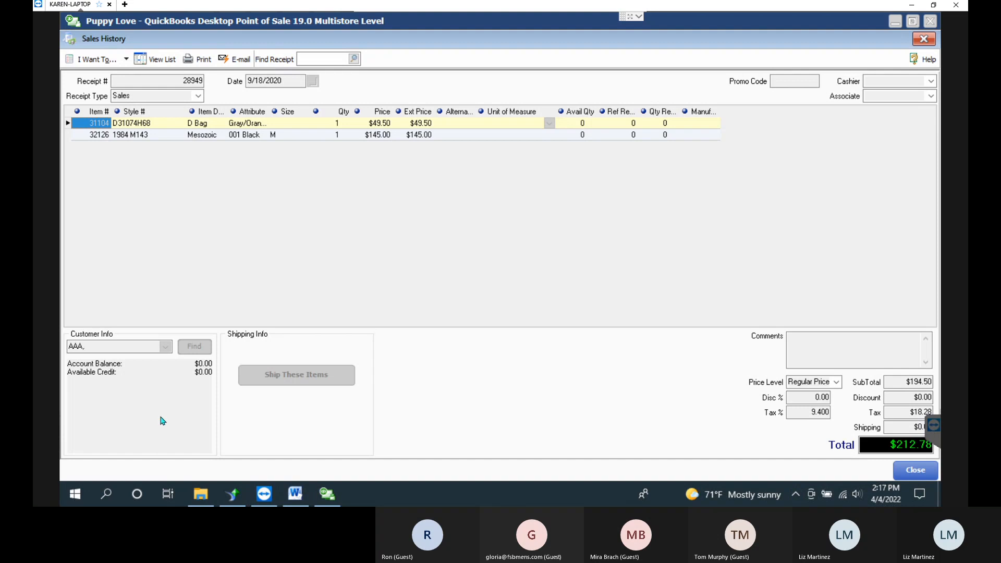
click(917, 472)
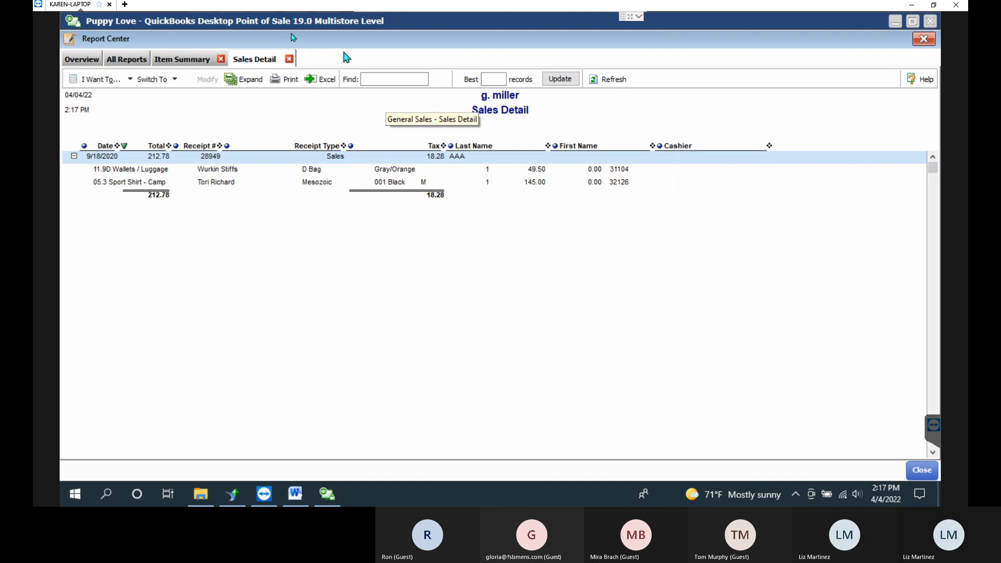
click(194, 64)
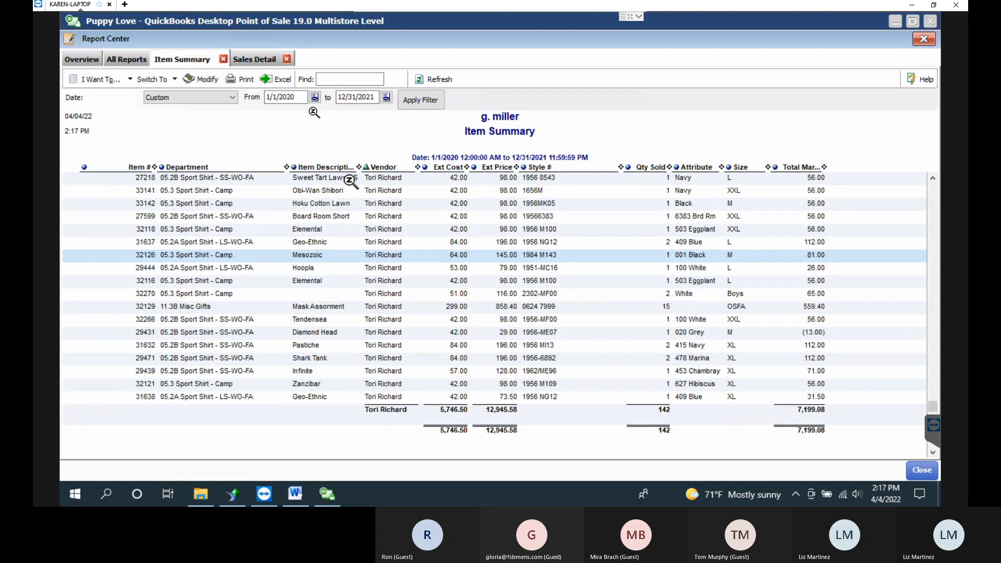
Close the old Sales Detail tab and run a new Sales Detail report for 4/4/2022 only.
click(286, 59)
click(138, 63)
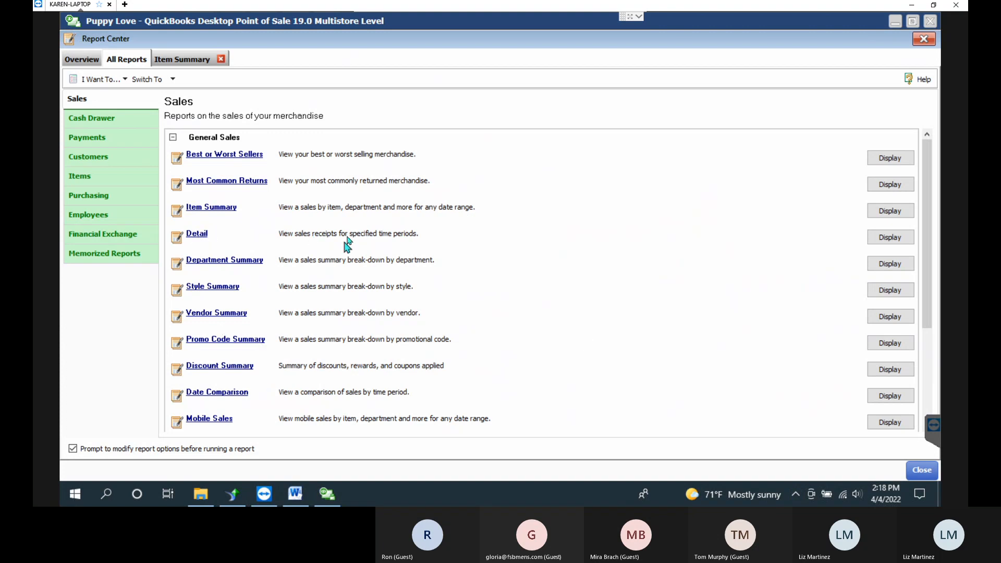
click(197, 235)
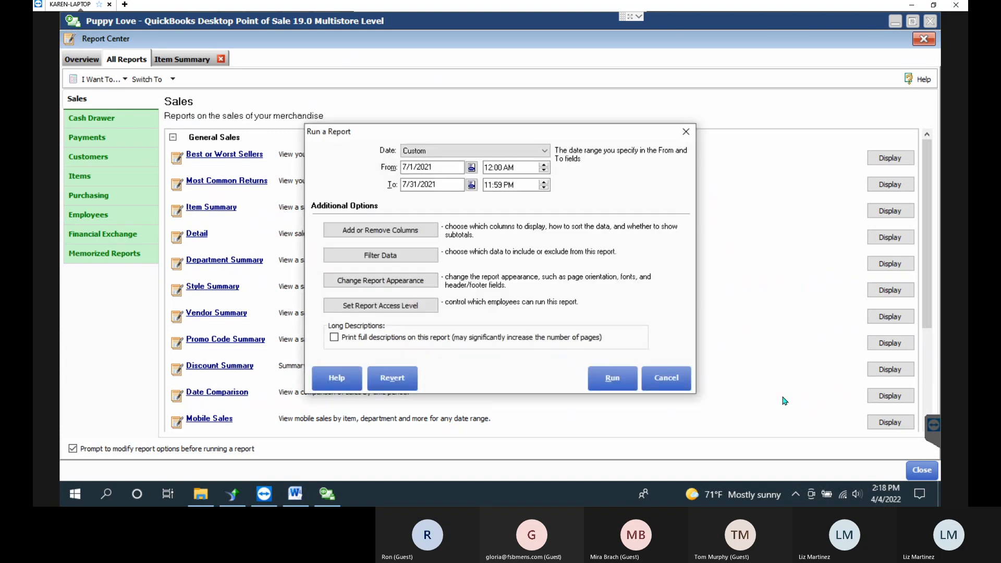
click(471, 167)
click(479, 269)
click(471, 184)
click(480, 286)
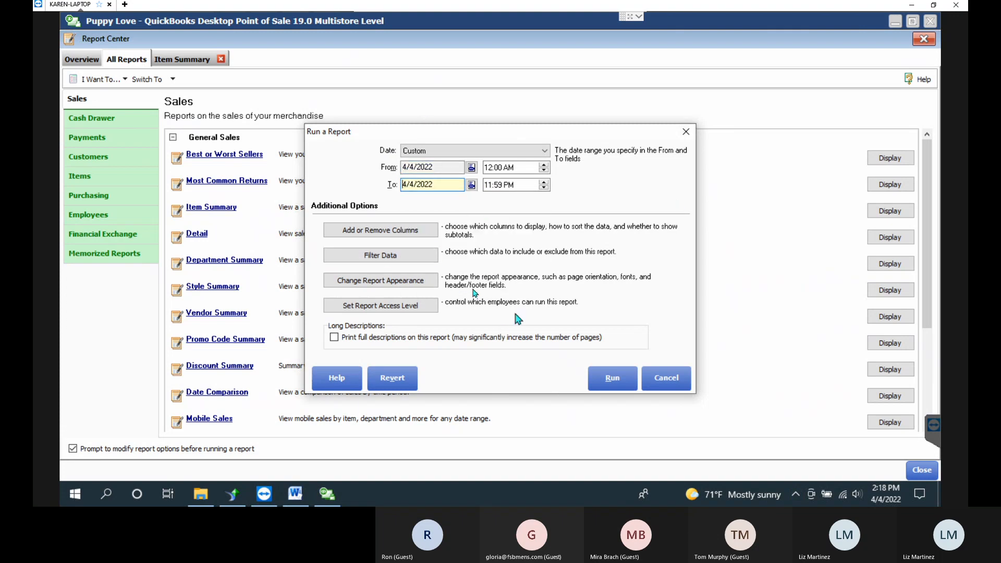
click(614, 377)
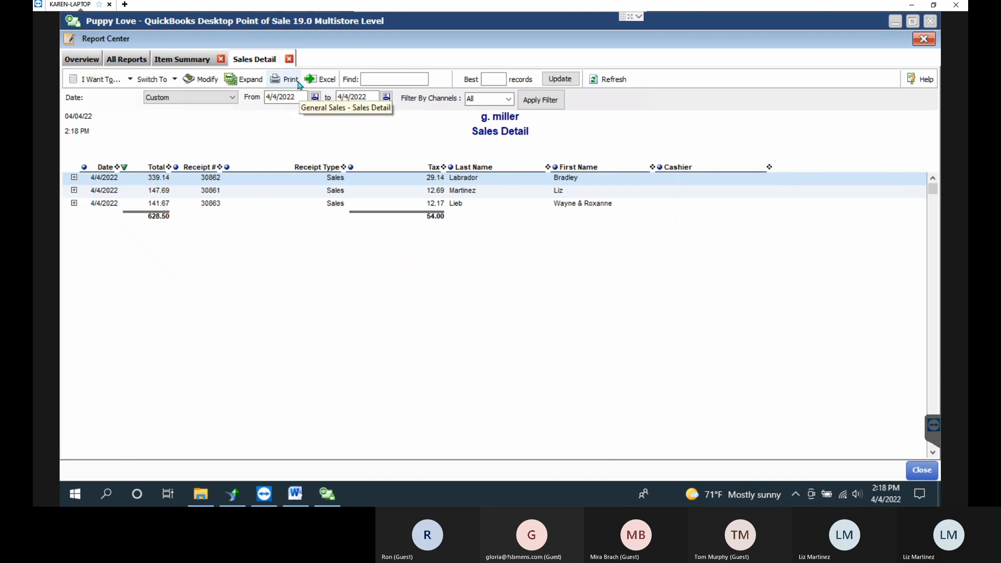
click(250, 79)
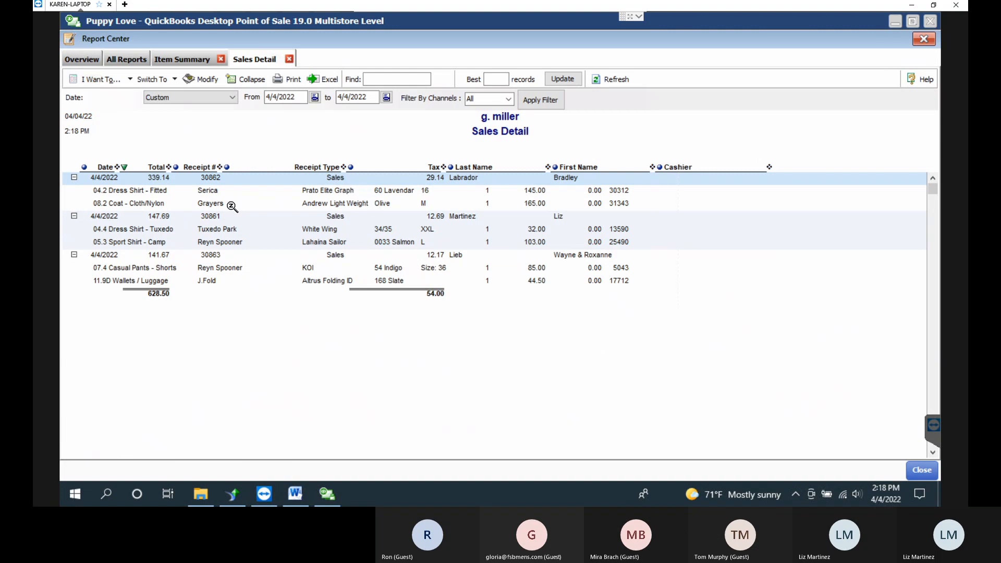
click(130, 190)
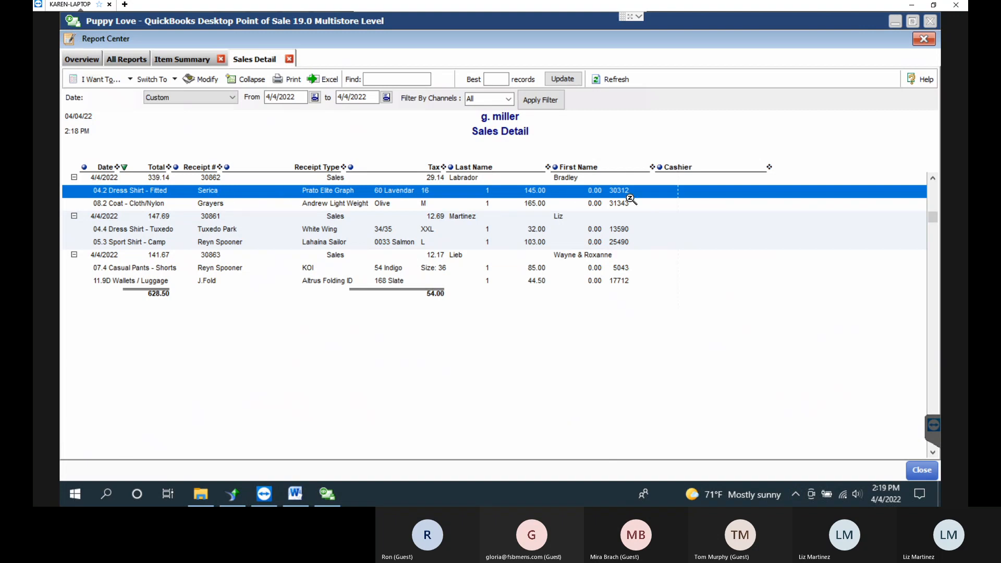
click(201, 82)
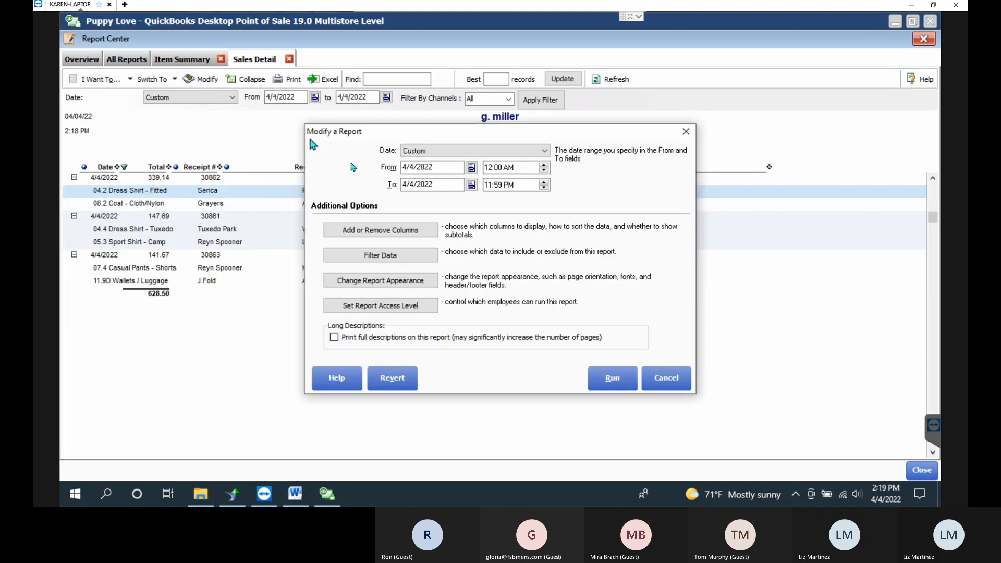
click(395, 231)
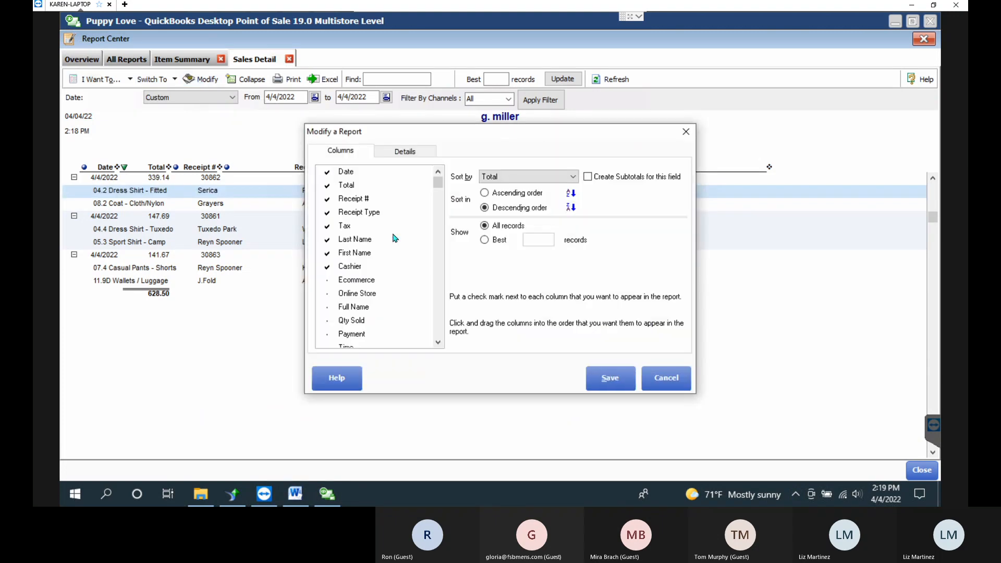
click(406, 152)
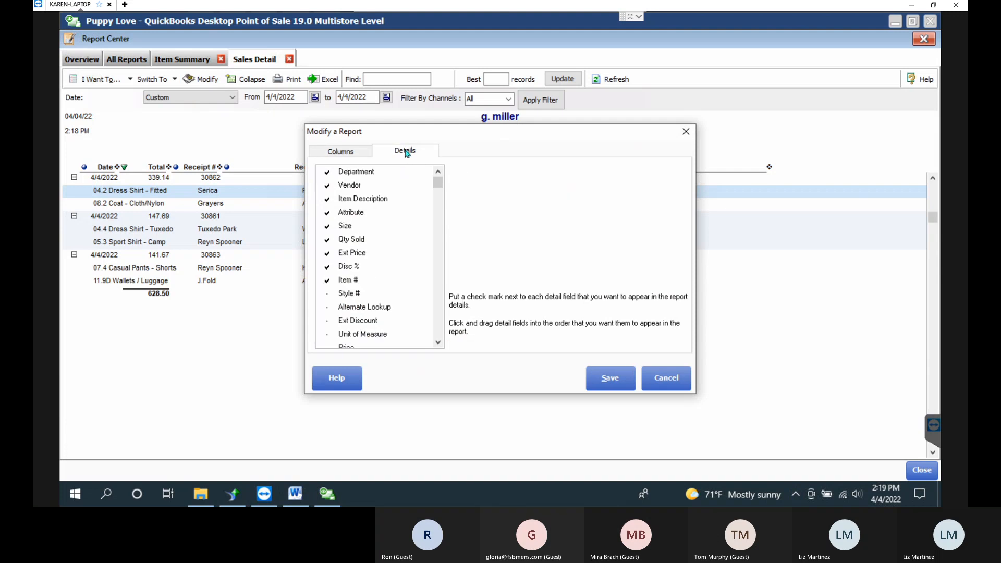
drag(426, 134, 490, 315)
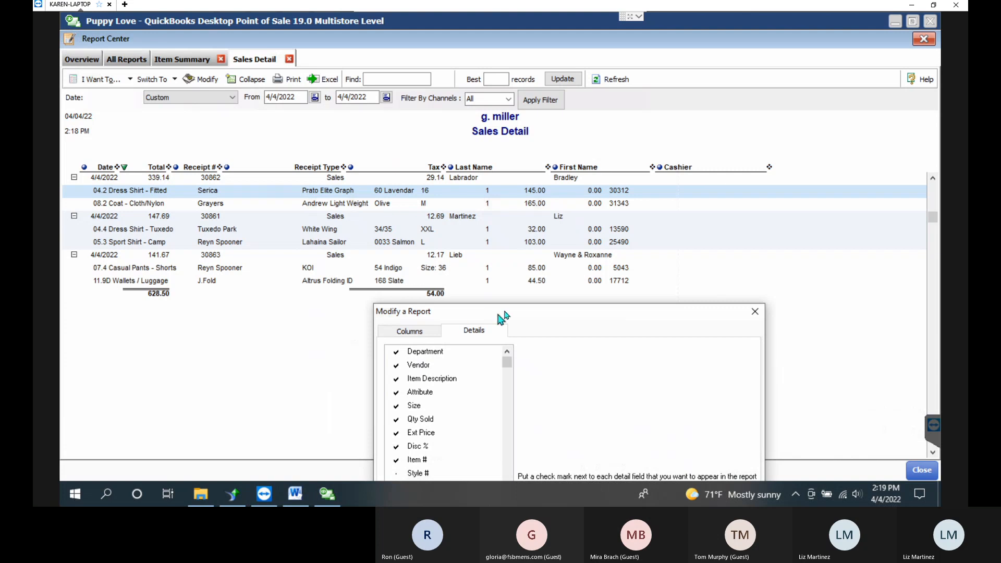
drag(507, 315, 605, 125)
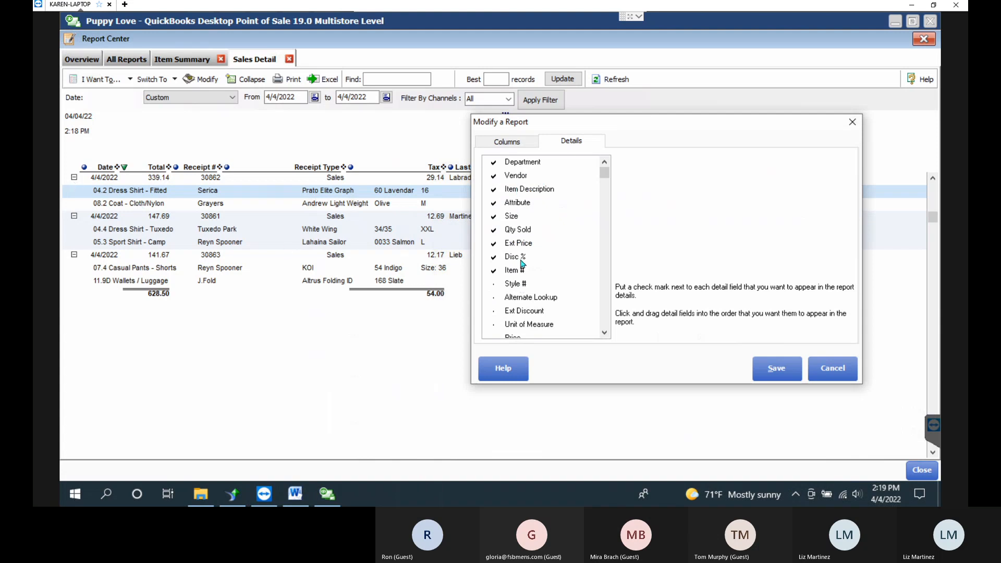
click(523, 162)
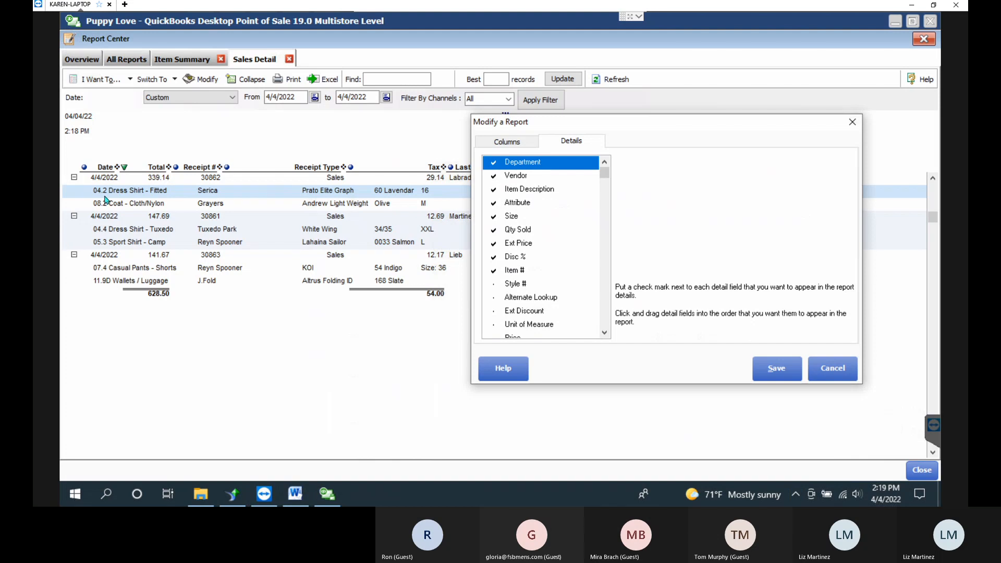
click(522, 176)
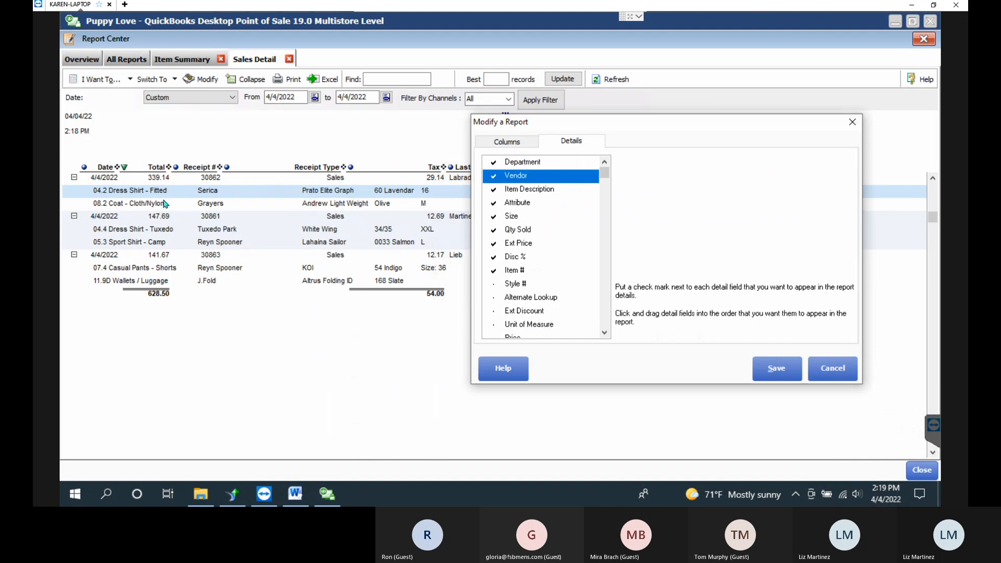
click(528, 190)
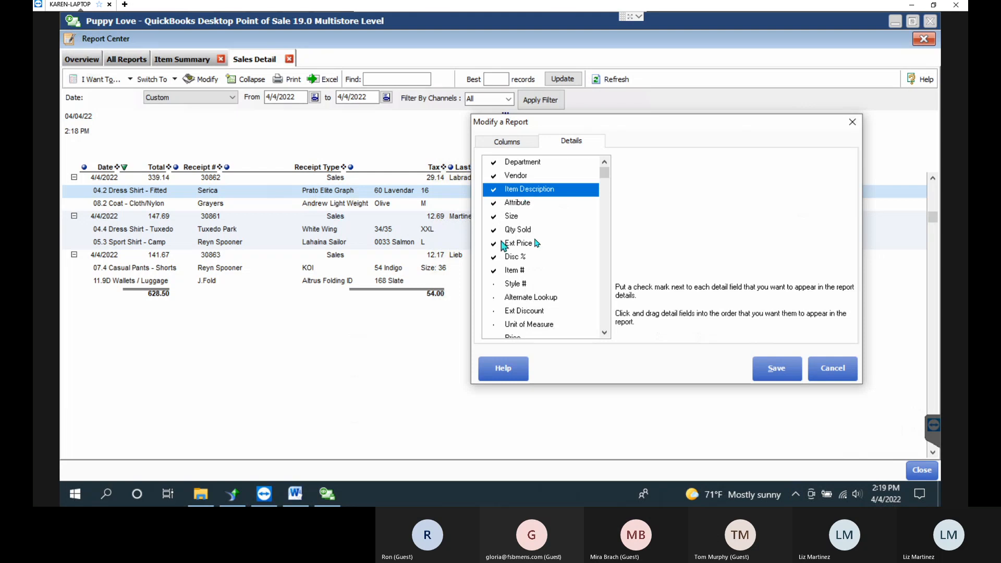
click(516, 203)
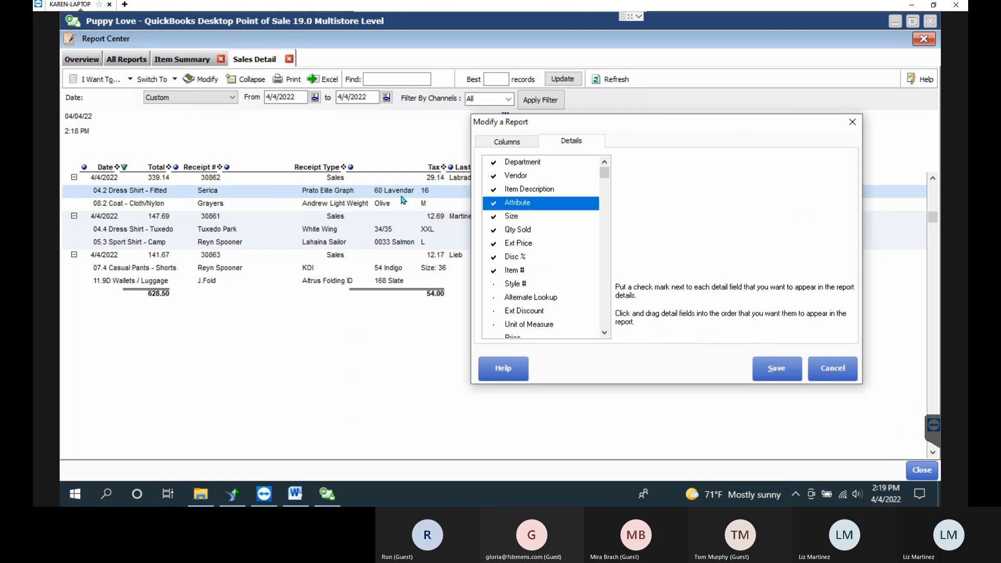
click(523, 219)
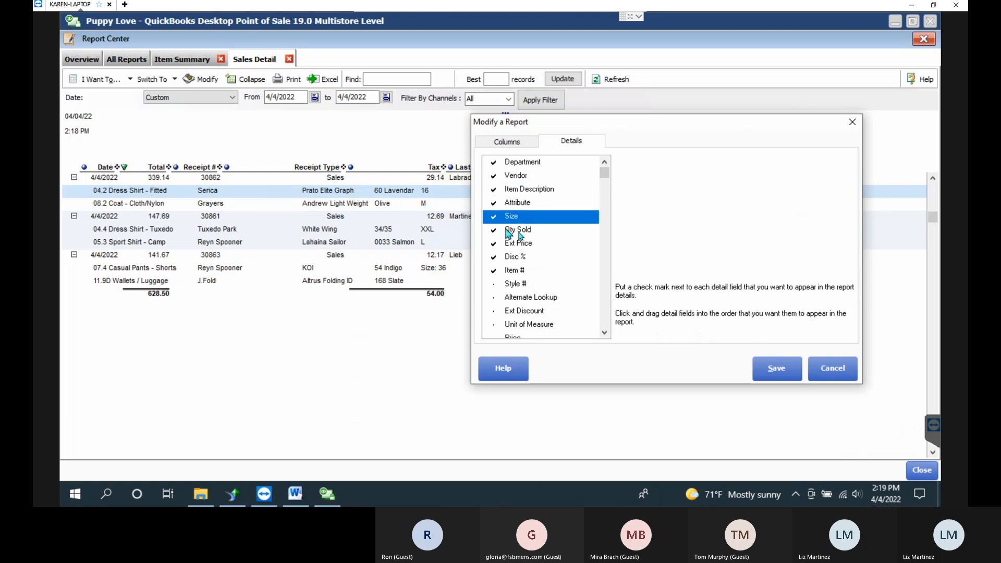
drag(545, 123, 733, 121)
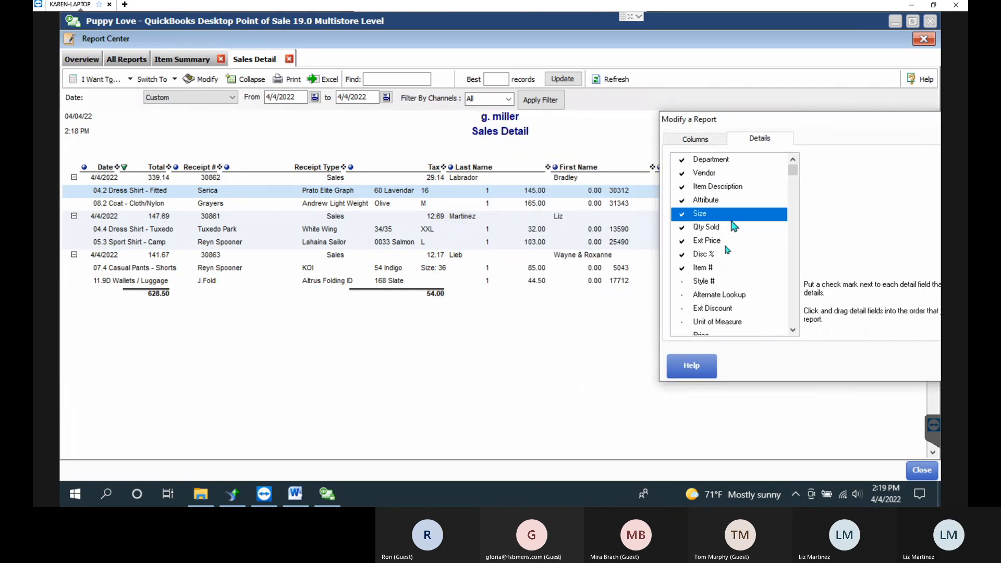
click(706, 228)
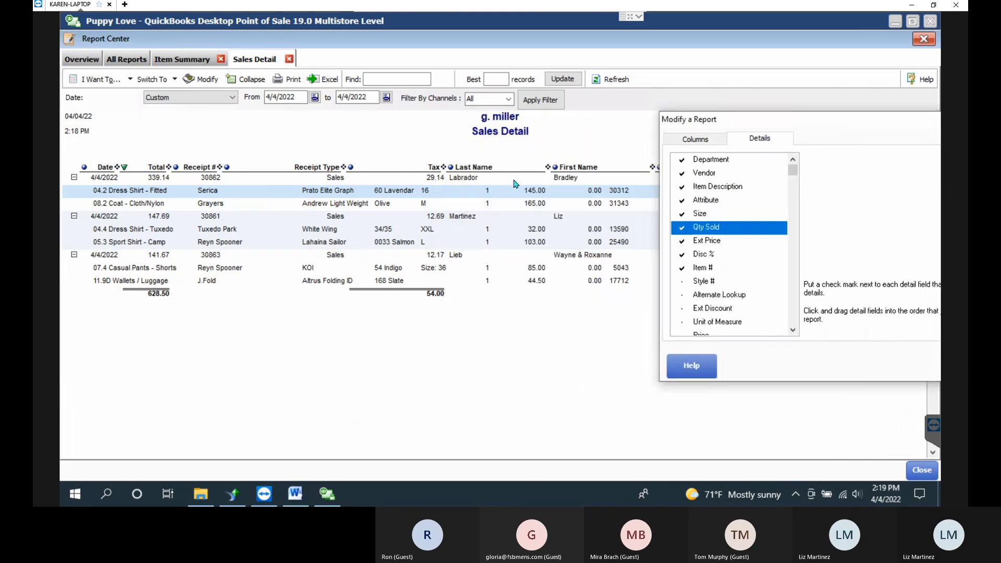
click(714, 243)
click(706, 255)
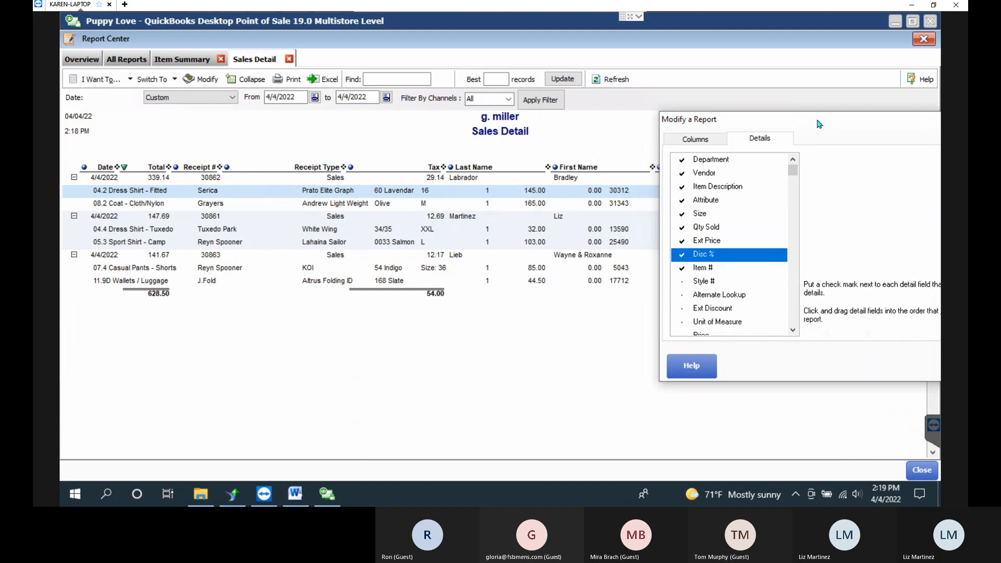
drag(819, 124, 509, 123)
click(652, 360)
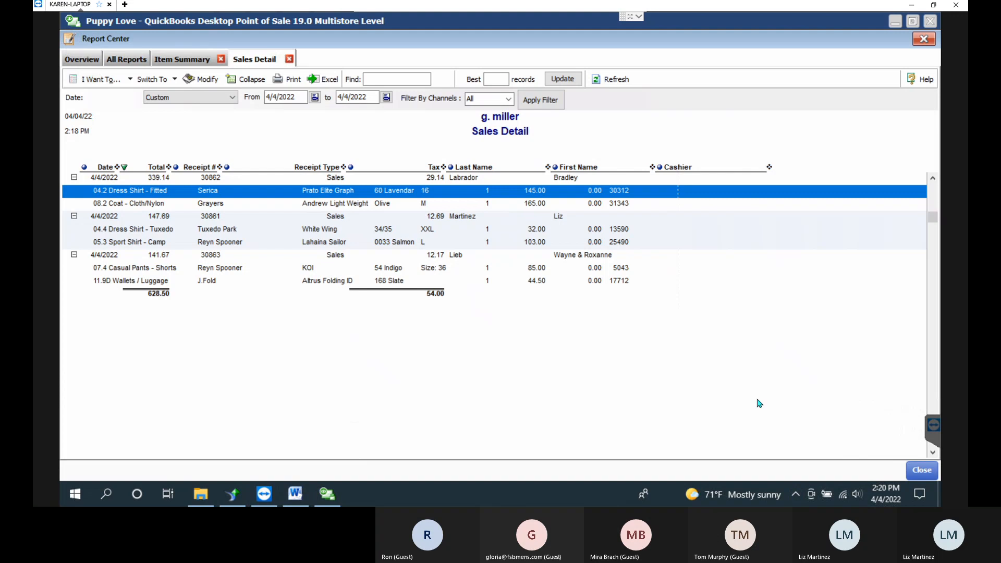
Collapse the Sales Detail report to receipt rows and open its data filters, keeping the 4/4/2022 range.
click(252, 80)
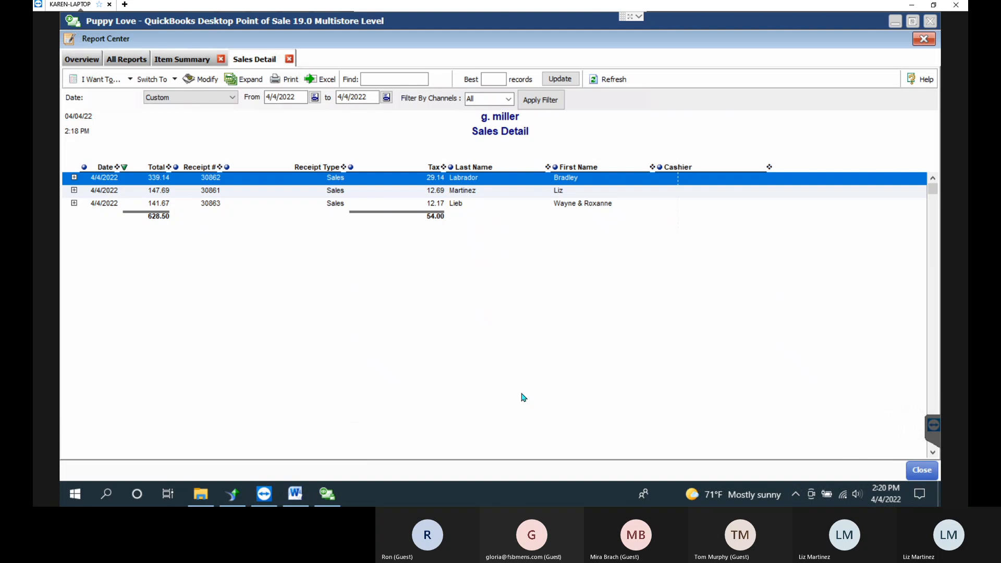
click(204, 79)
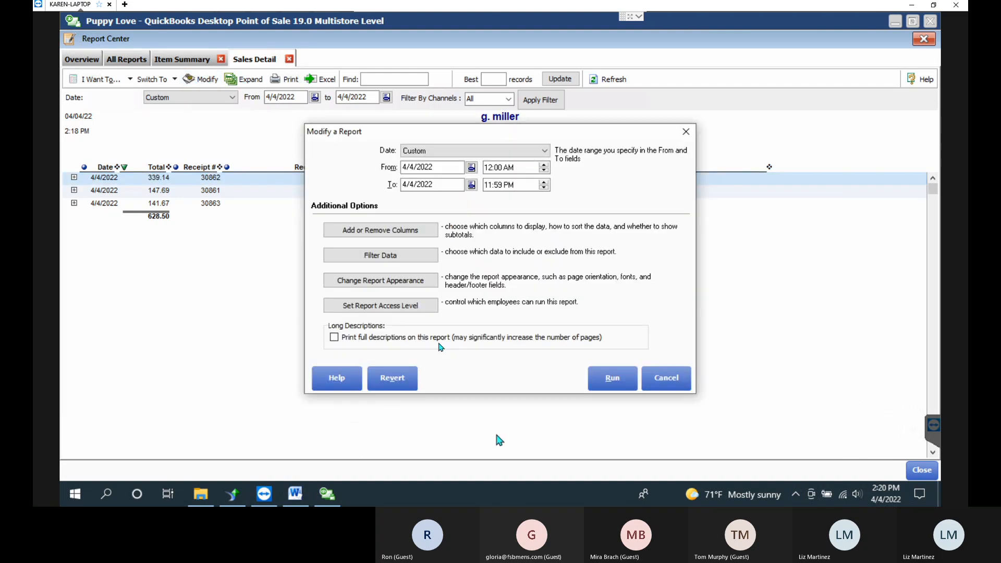
click(402, 256)
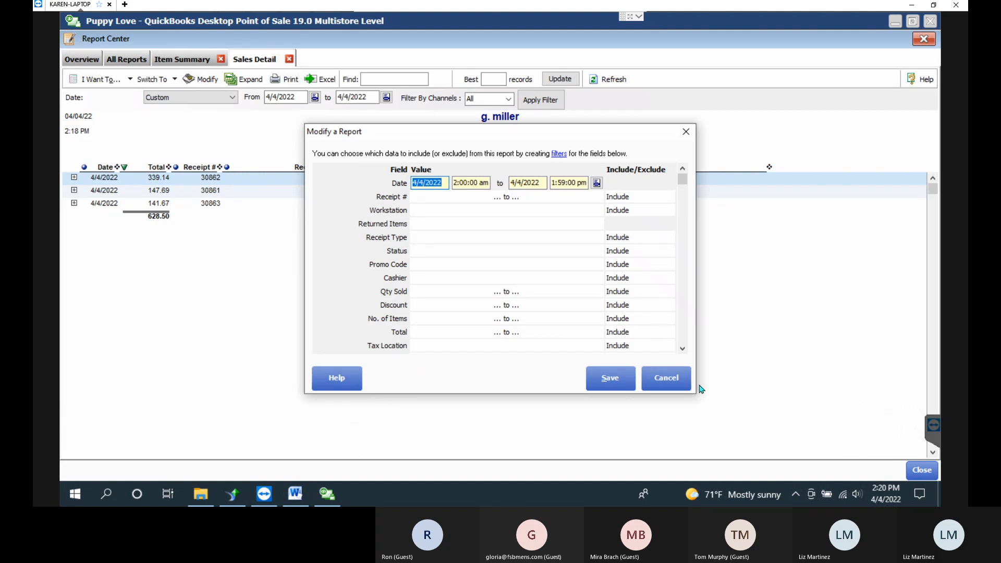
click(465, 250)
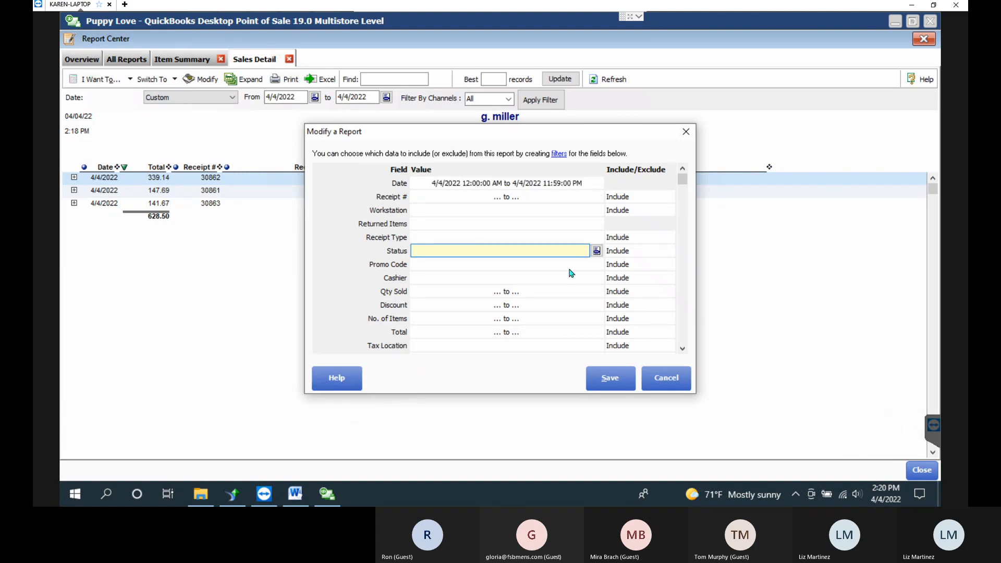
Scroll the filter list to Department and open its Include/Exclude dropdown.
scroll(482, 244, down, 1)
scroll(480, 241, down, 20)
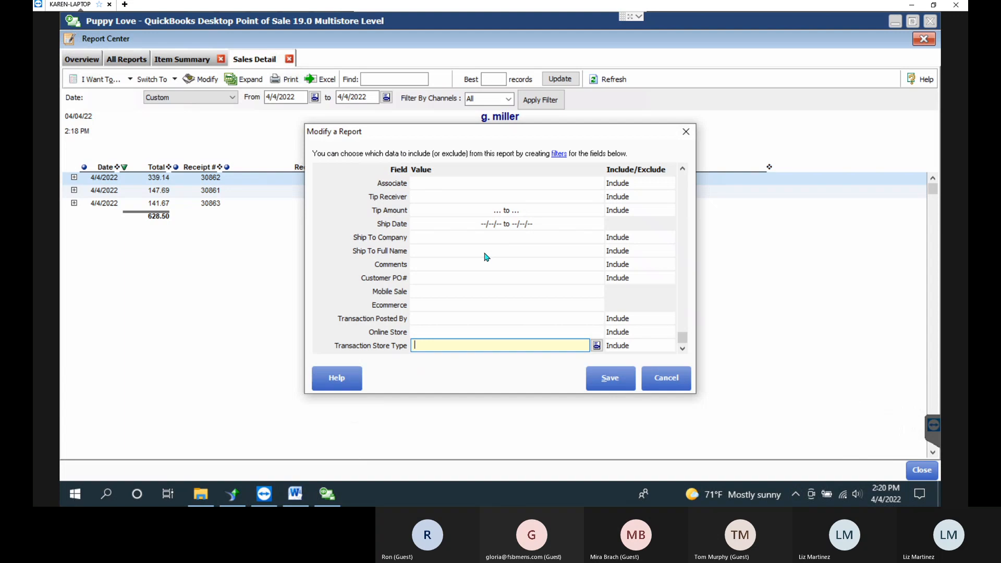
scroll(486, 257, up, 18)
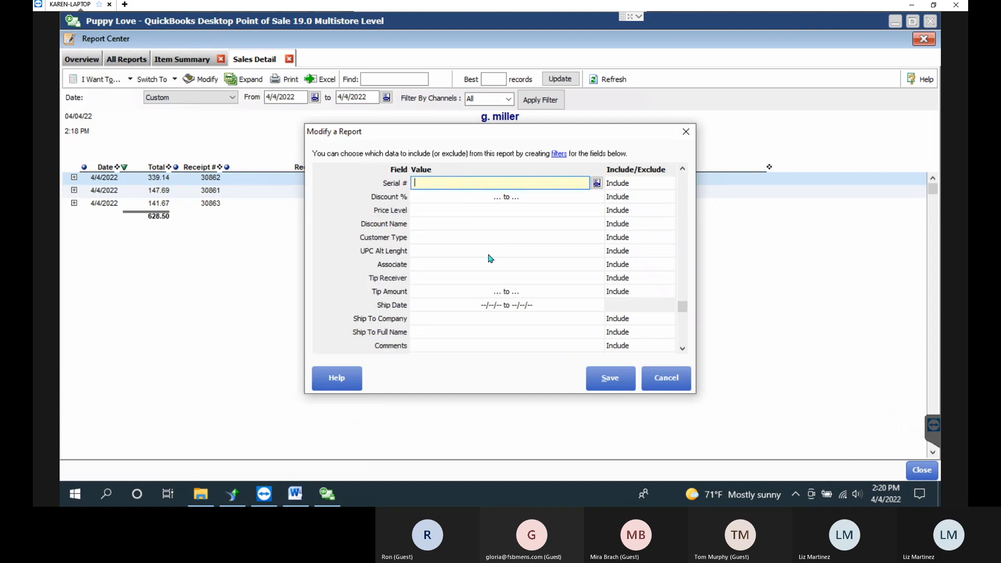
scroll(490, 258, up, 10)
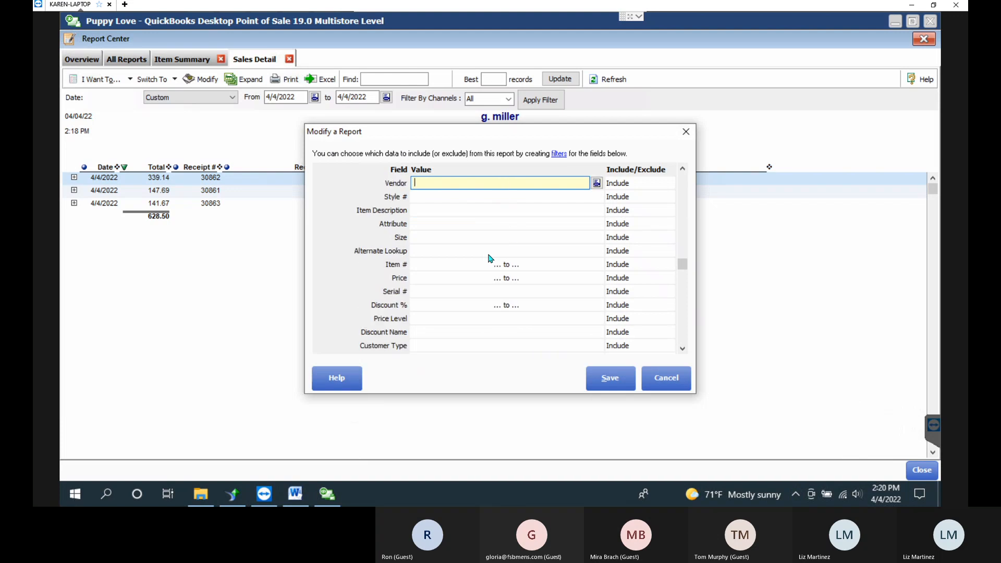
scroll(473, 233, up, 2)
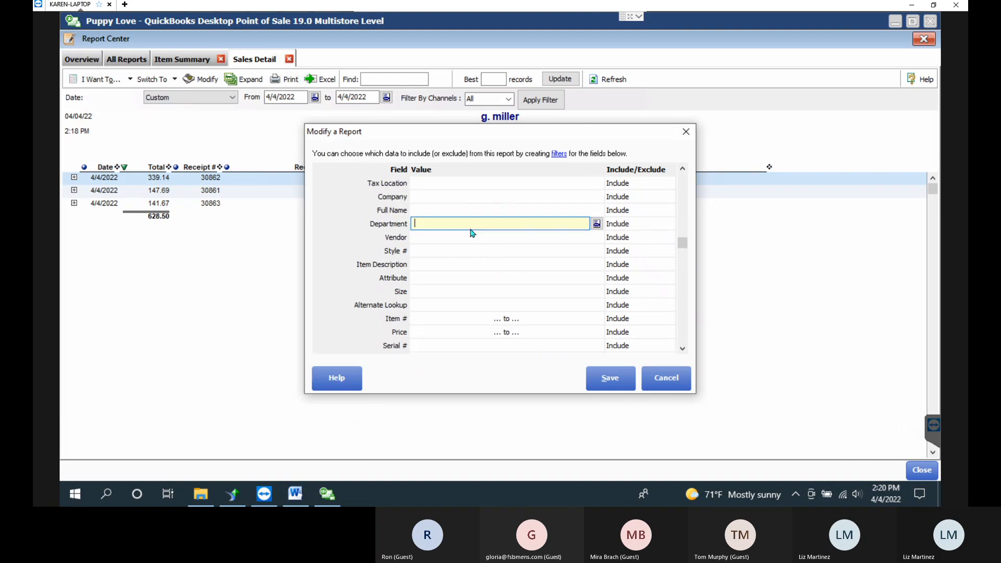
click(660, 224)
Set the Department filter to Exclude the six suit departments, 01.1 through 01.6.
click(668, 223)
click(641, 244)
click(600, 223)
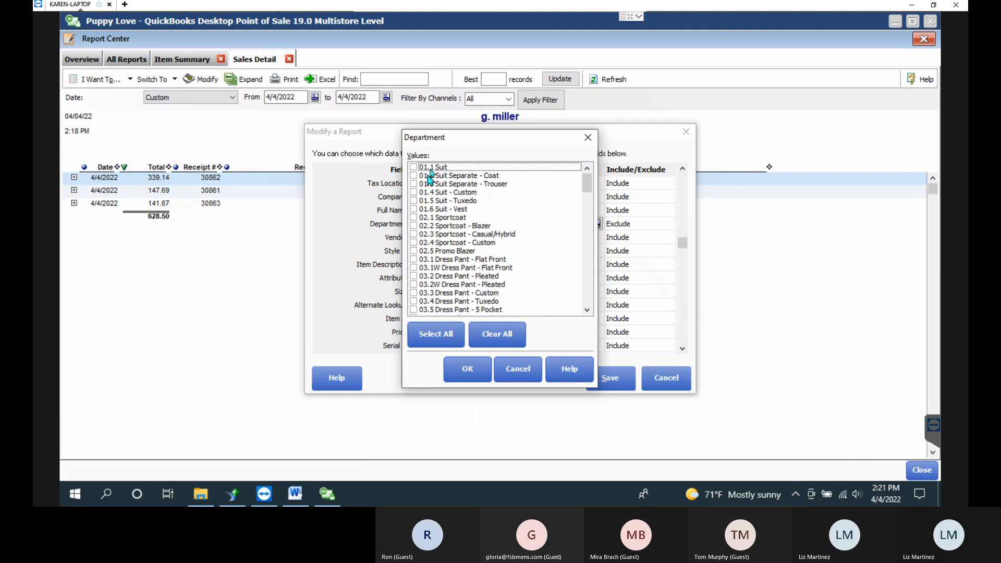
click(413, 167)
click(414, 176)
click(413, 183)
click(413, 192)
click(413, 200)
click(413, 209)
click(462, 176)
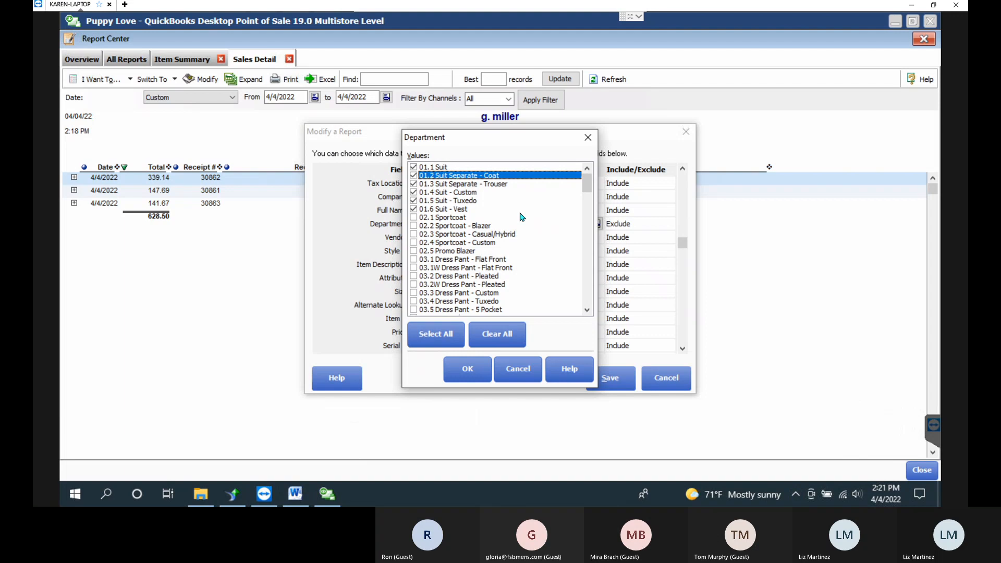
click(476, 192)
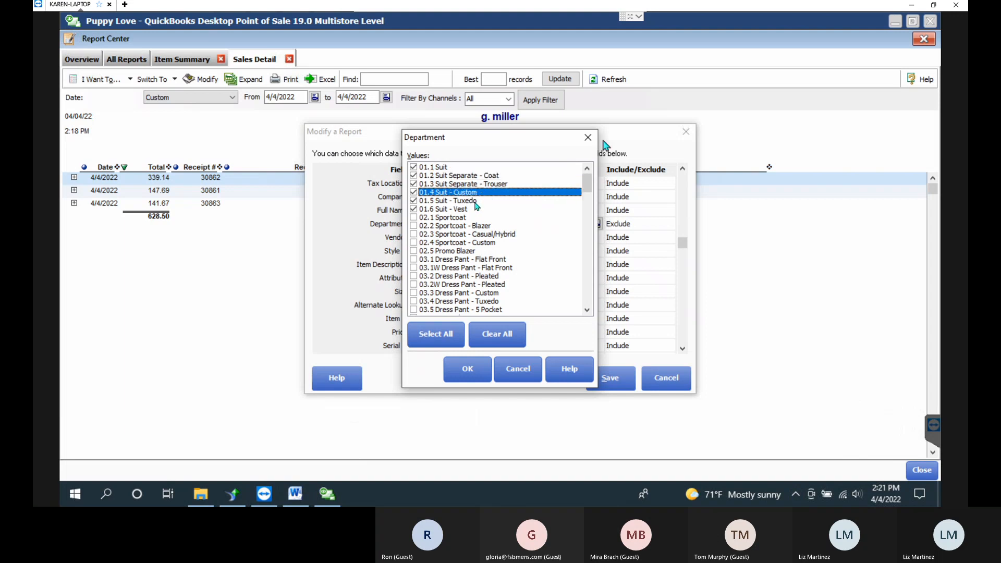
click(467, 368)
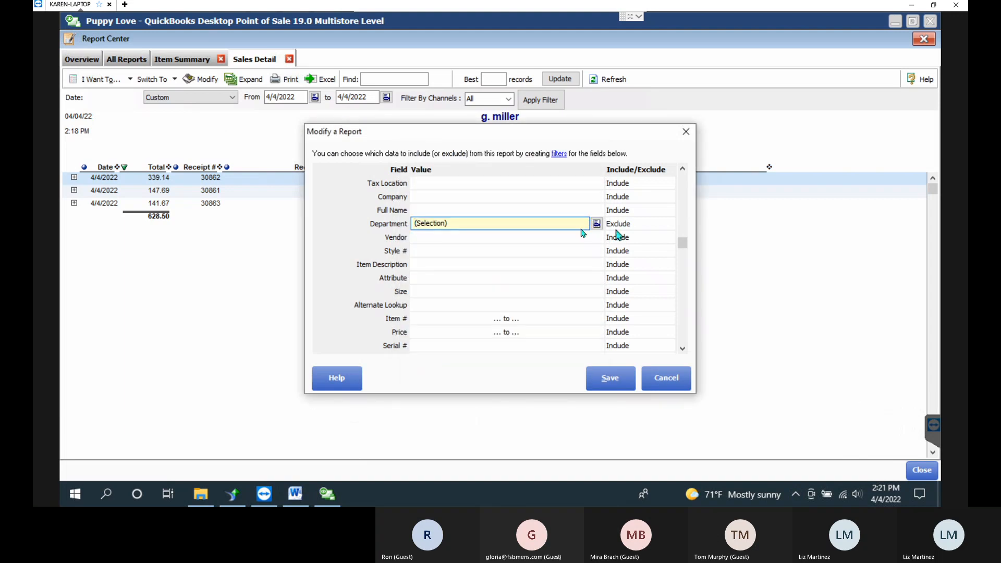
Untick all six suit departments again, clearing the Department filter.
drag(462, 134, 524, 261)
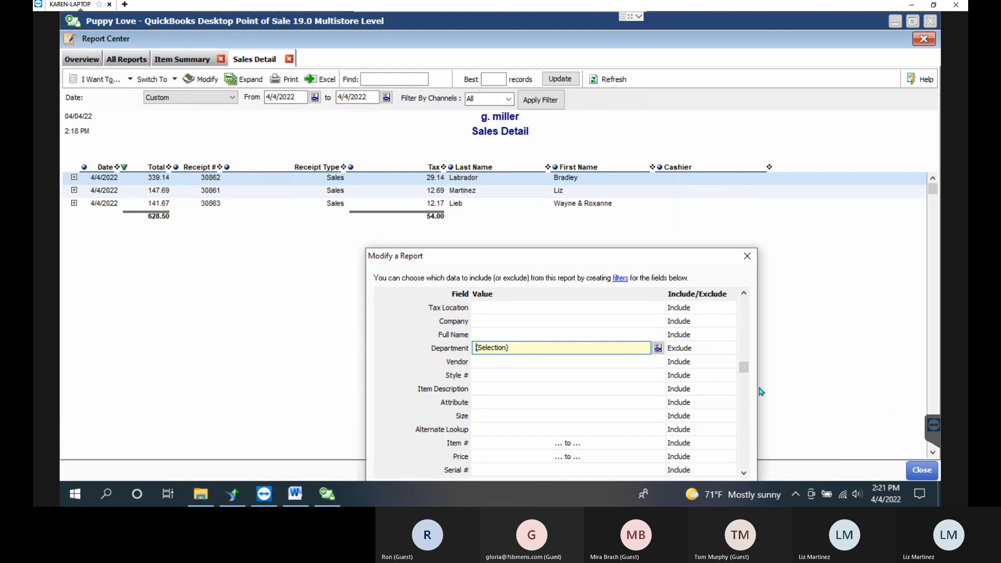
drag(637, 261, 562, 169)
click(583, 255)
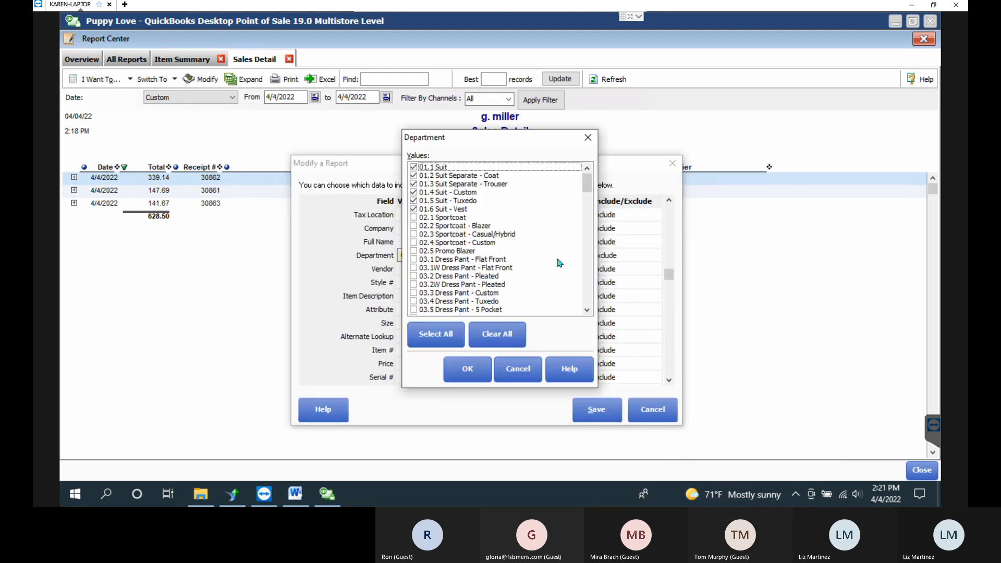
click(414, 209)
click(415, 200)
click(415, 191)
click(415, 184)
click(416, 175)
click(415, 167)
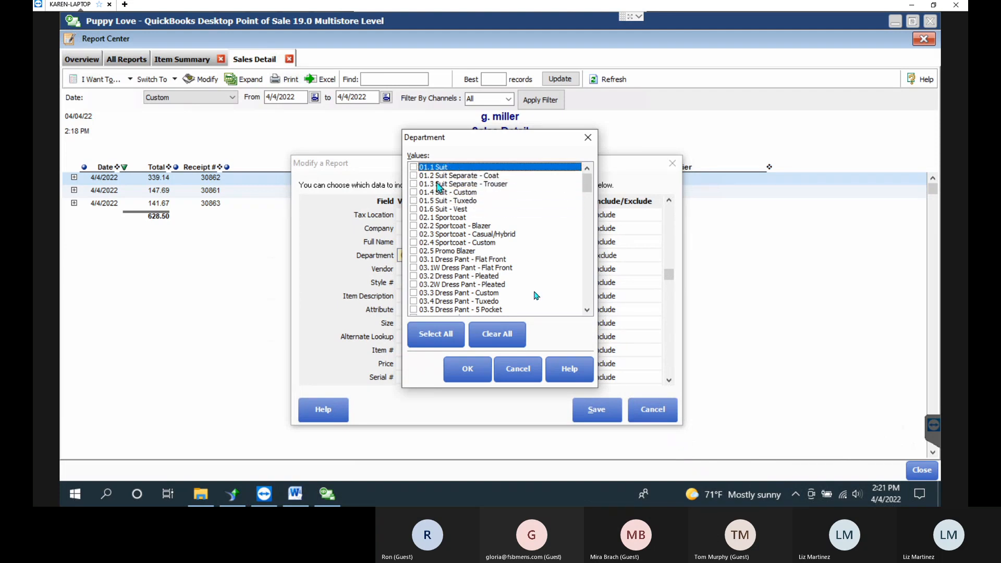
click(475, 370)
Save the report's filter settings and bring up the report appearance settings.
click(620, 363)
click(597, 409)
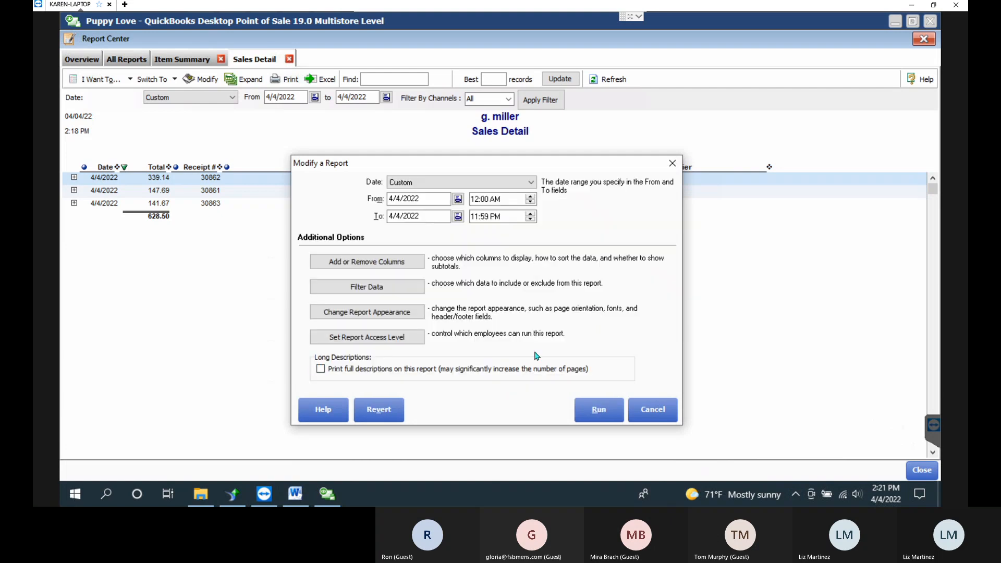
click(383, 313)
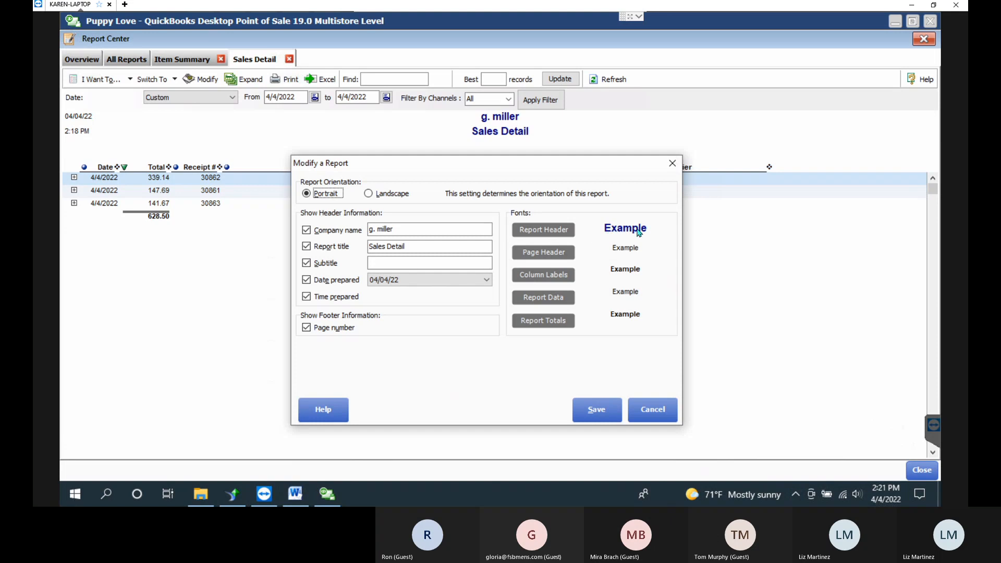
Replace the company name header with 'Puppy Love Retail', save, and rerun the Sales Detail report.
click(419, 229)
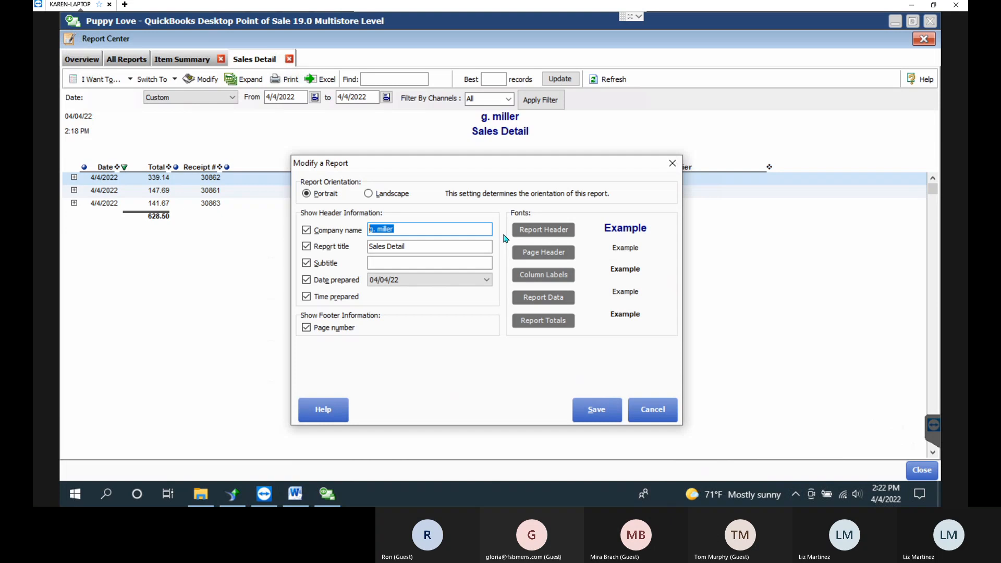
key(BackSpace)
text(Puppy Love retail)
click(410, 229)
key(BackSpace)
text(R)
click(404, 266)
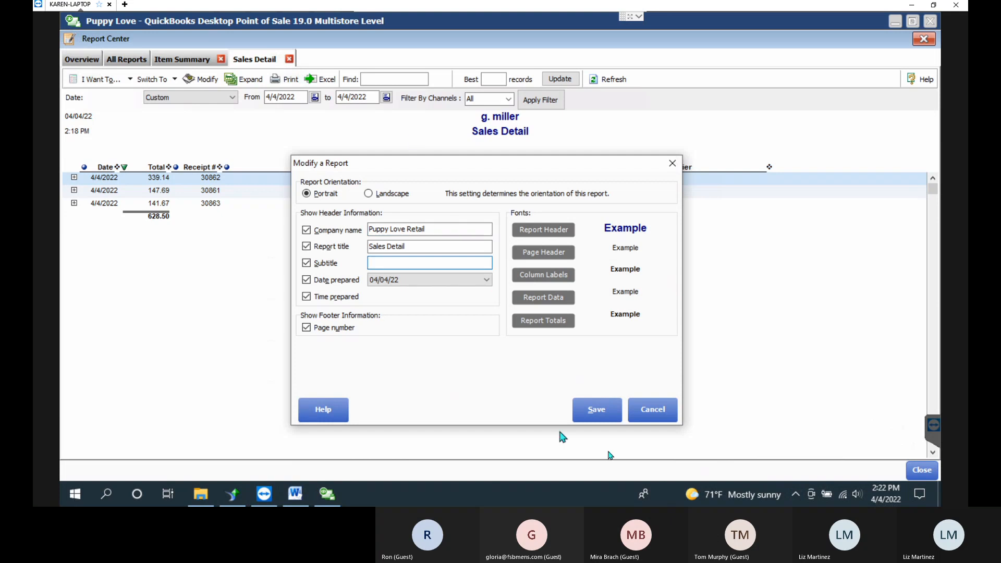
click(601, 409)
click(614, 413)
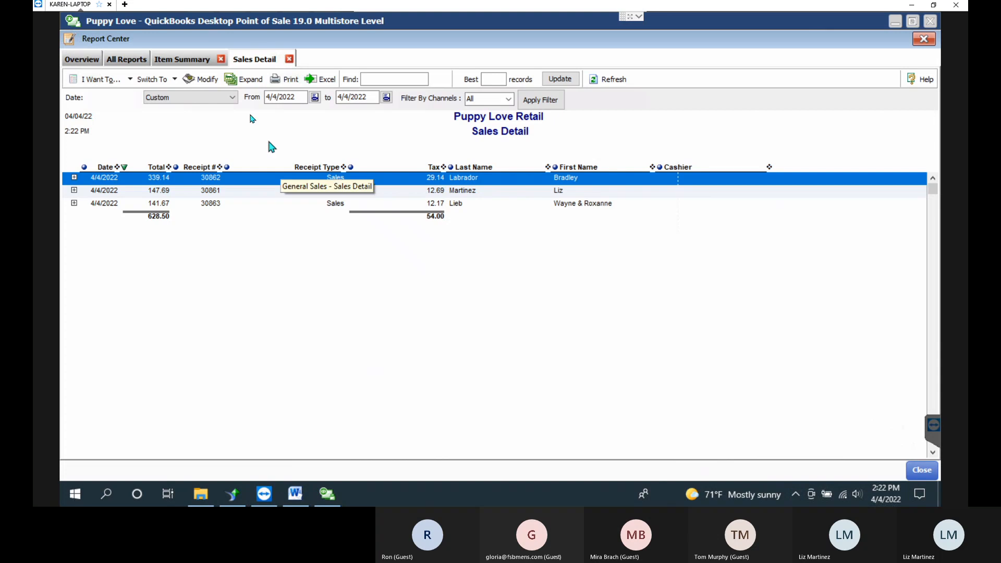
click(207, 81)
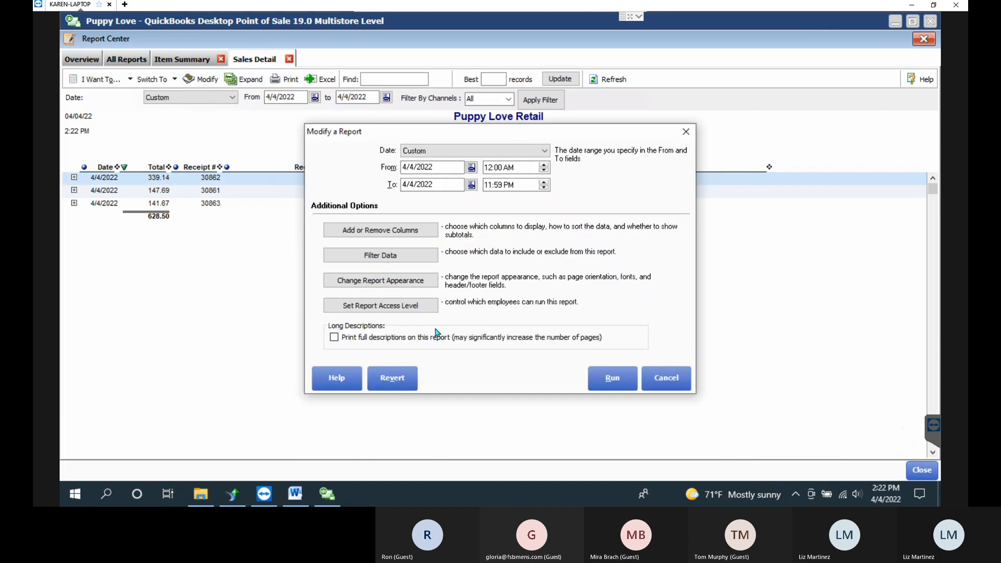
click(686, 132)
click(100, 82)
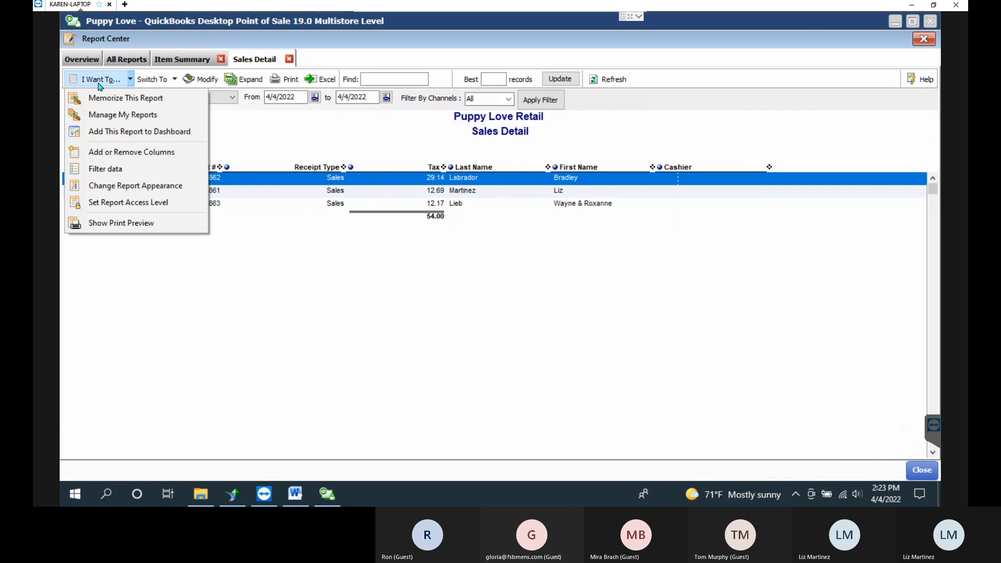
click(131, 152)
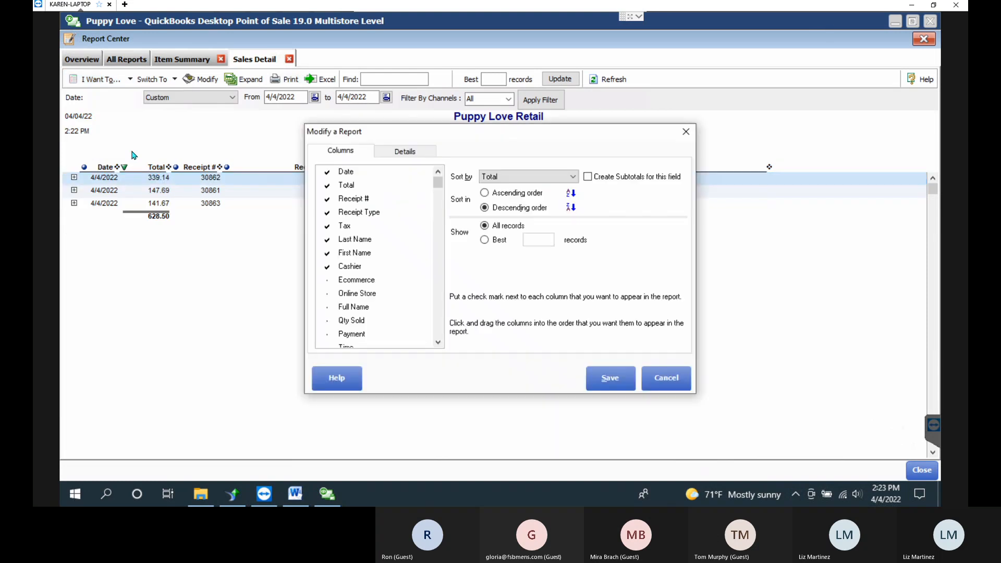
click(411, 150)
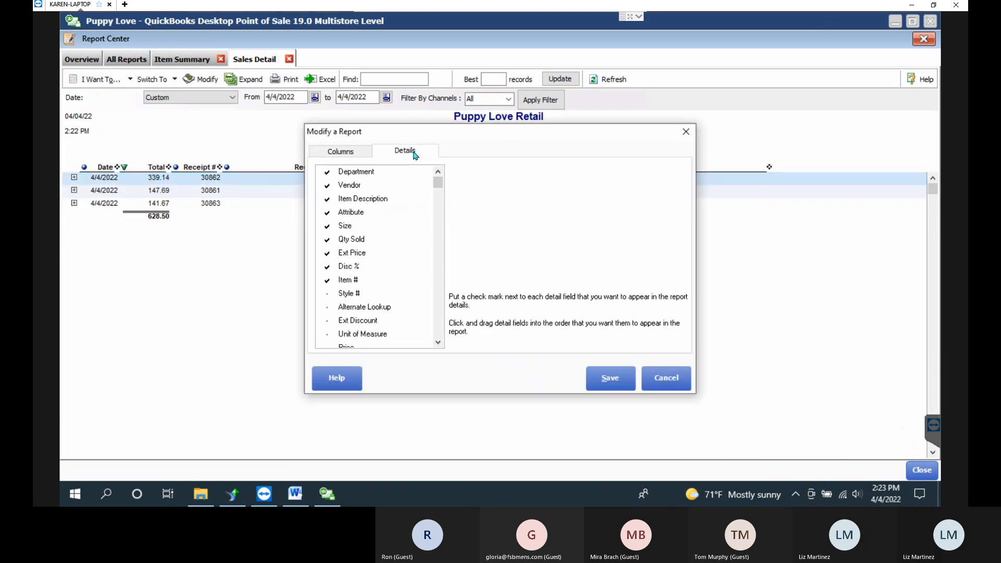
click(353, 154)
click(673, 378)
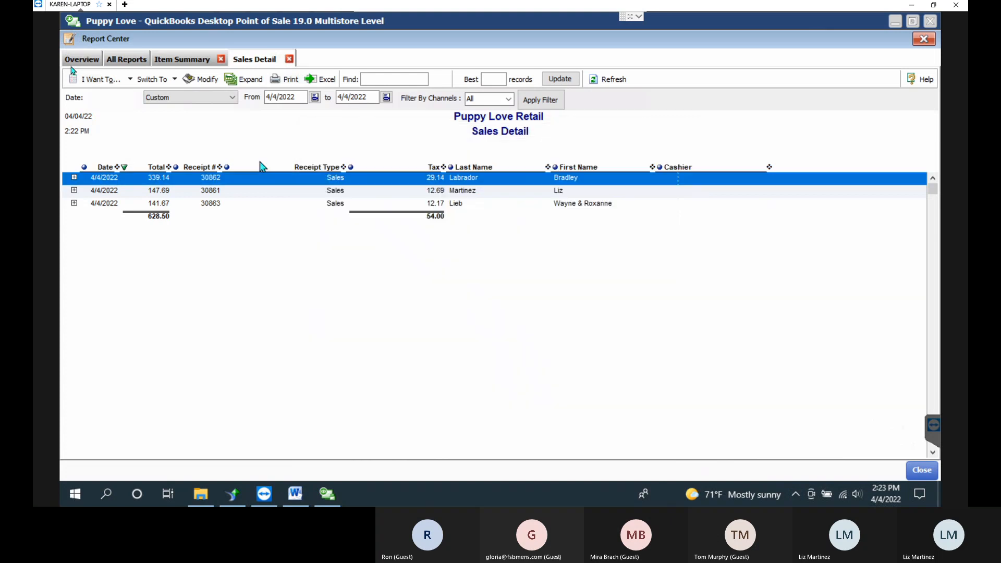
click(130, 79)
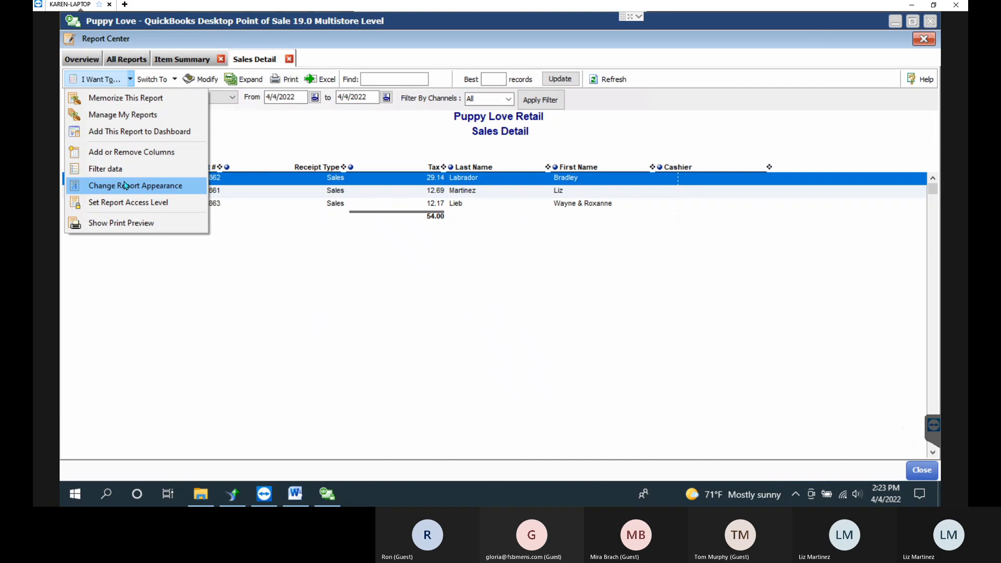
Set the Sales Detail report's access level to 4 - Low Security and save it.
click(94, 203)
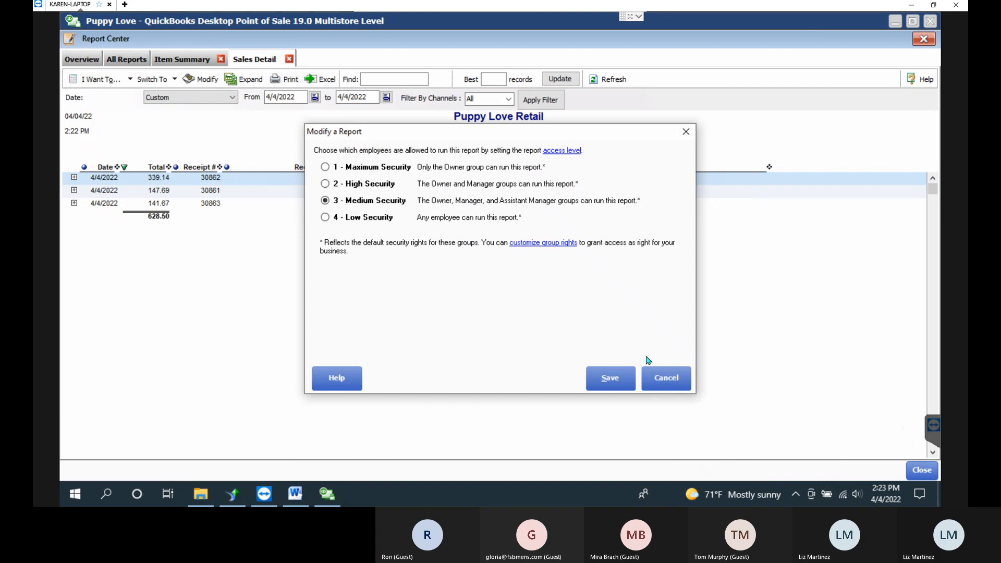
click(355, 218)
click(619, 384)
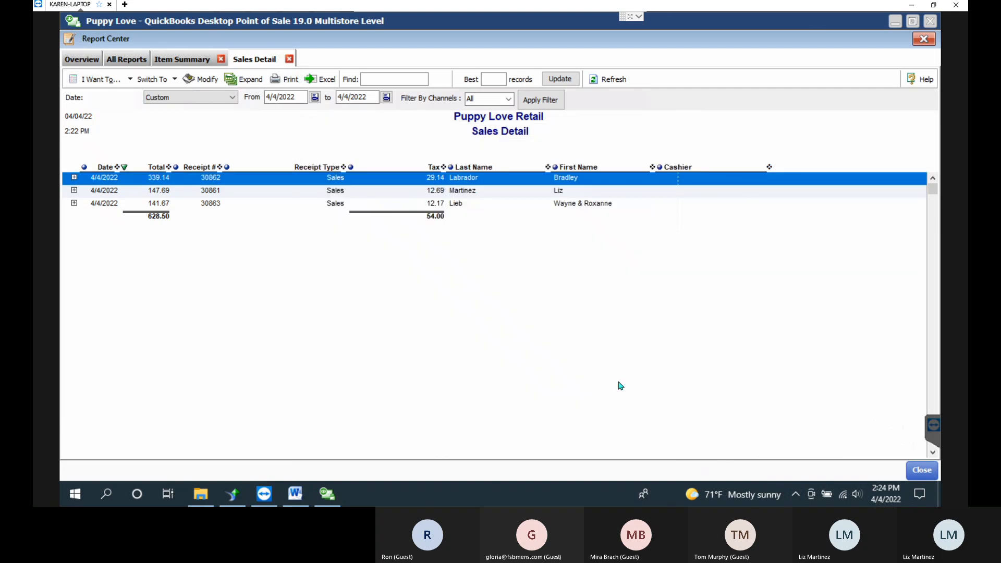
Confirm the Low Security access level without changes, then open the Sales Detail print preview.
click(129, 79)
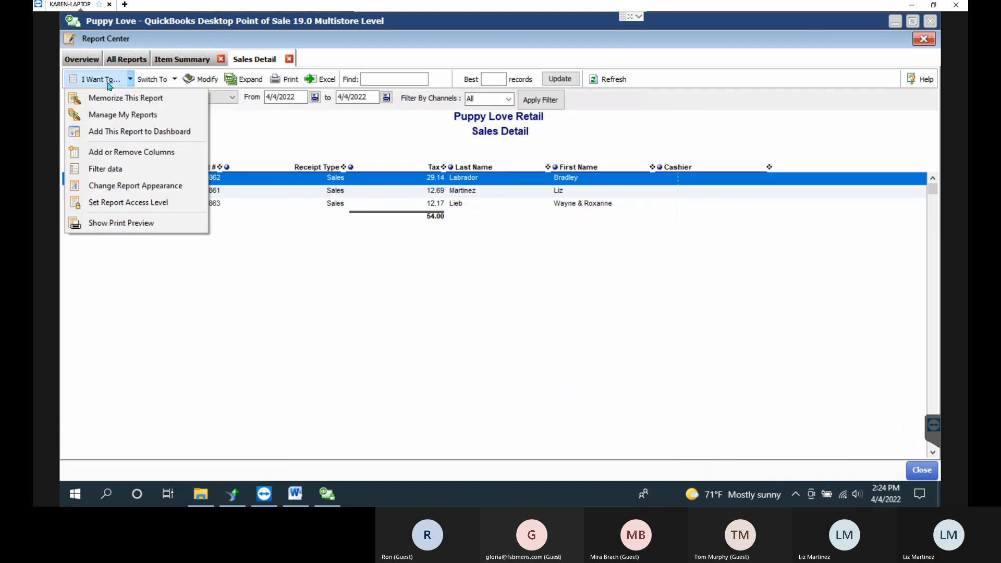
click(133, 203)
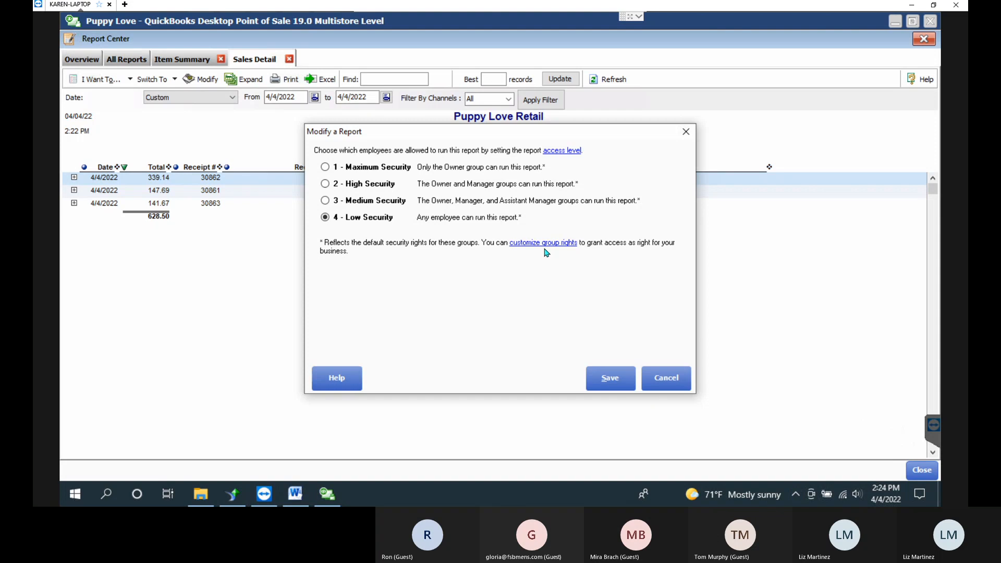
click(672, 379)
click(109, 85)
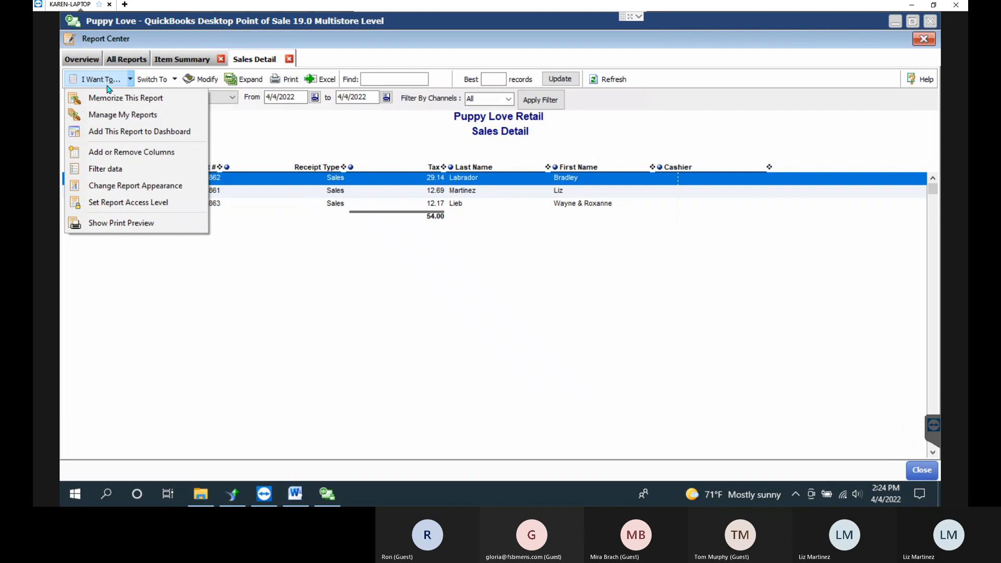
click(178, 223)
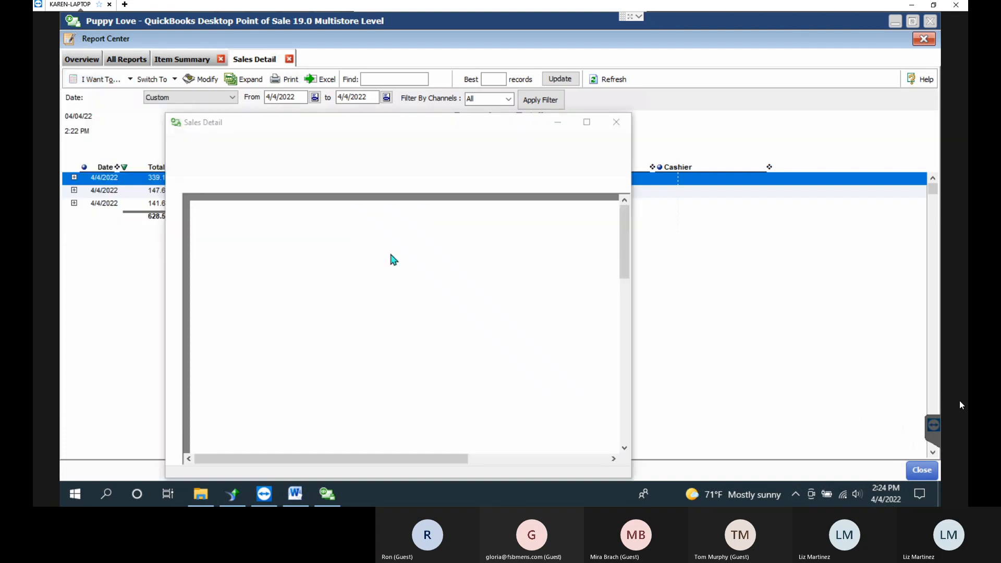
Widen the Puppy Love Retail Sales Detail preview to view all columns (628.50 total), then close it.
drag(634, 296, 924, 296)
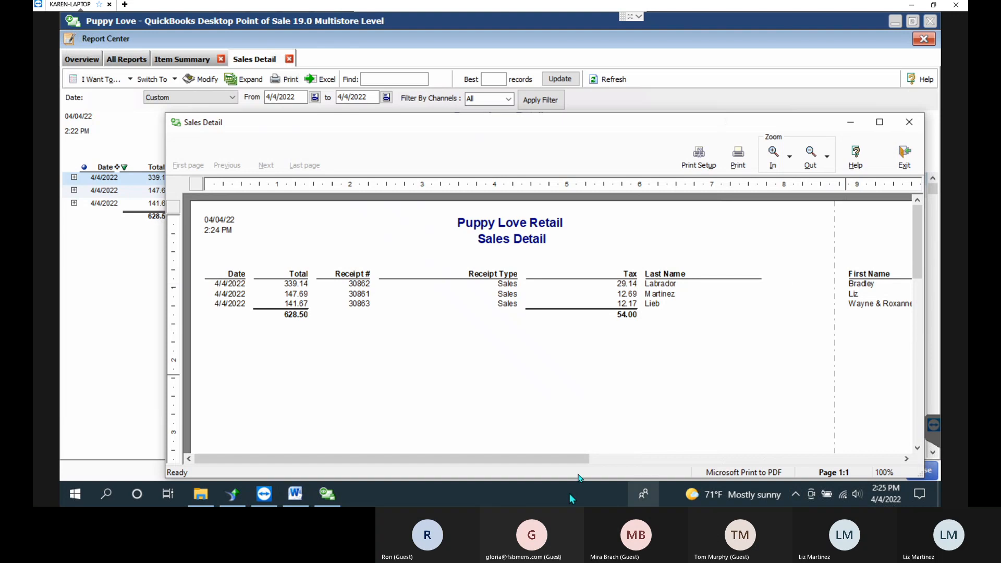
drag(584, 459, 891, 454)
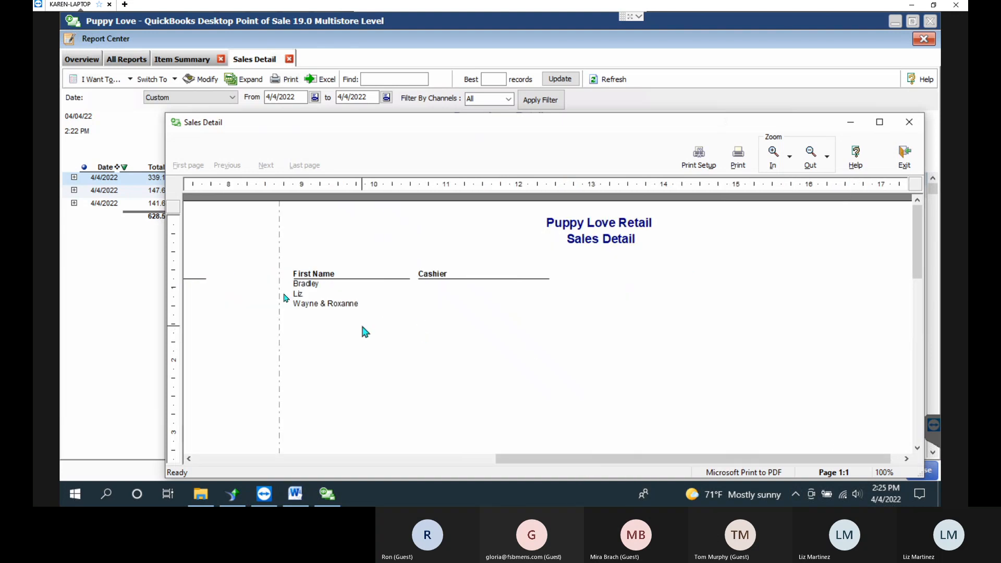
click(916, 129)
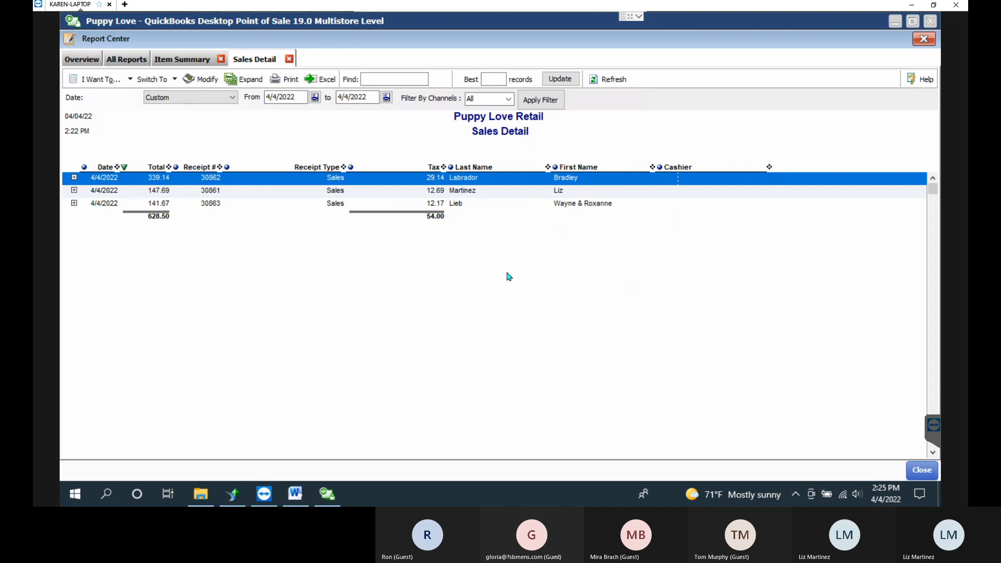
click(295, 494)
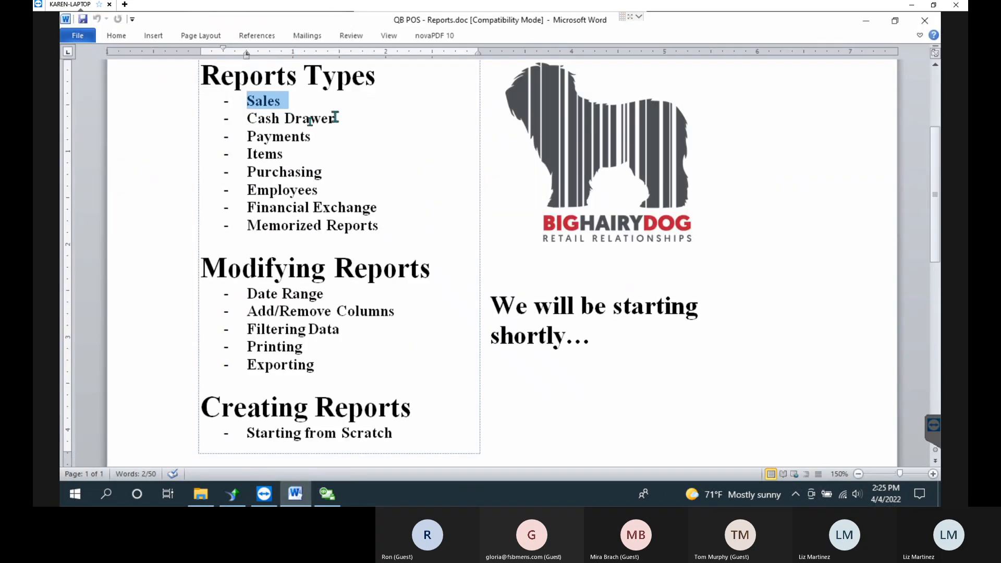
click(284, 118)
drag(248, 119, 379, 235)
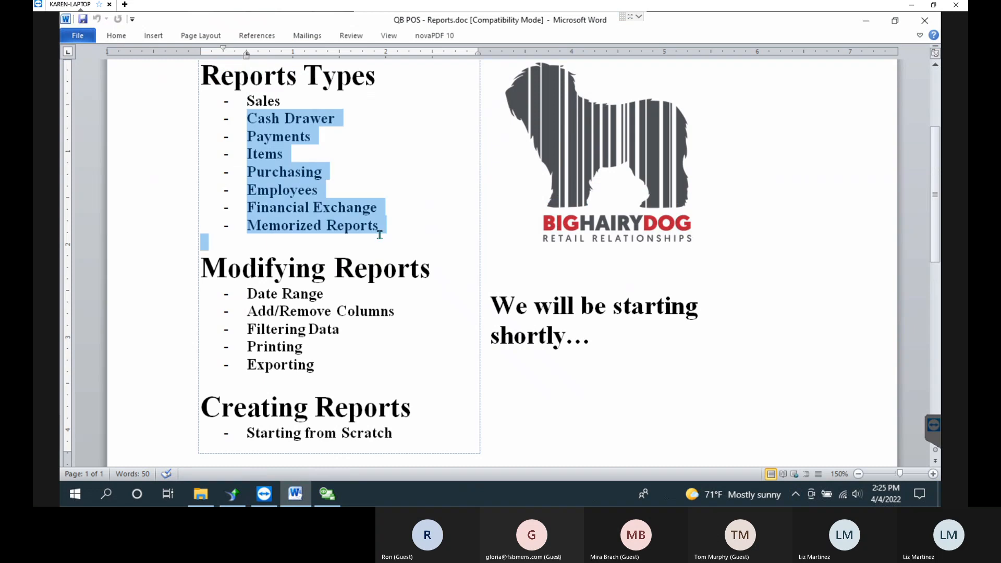
click(258, 293)
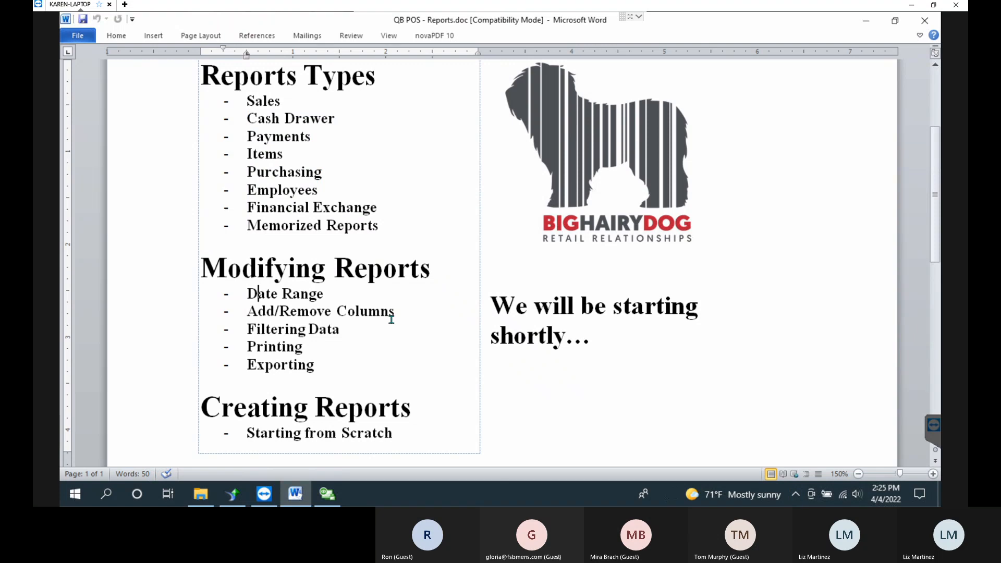
click(869, 24)
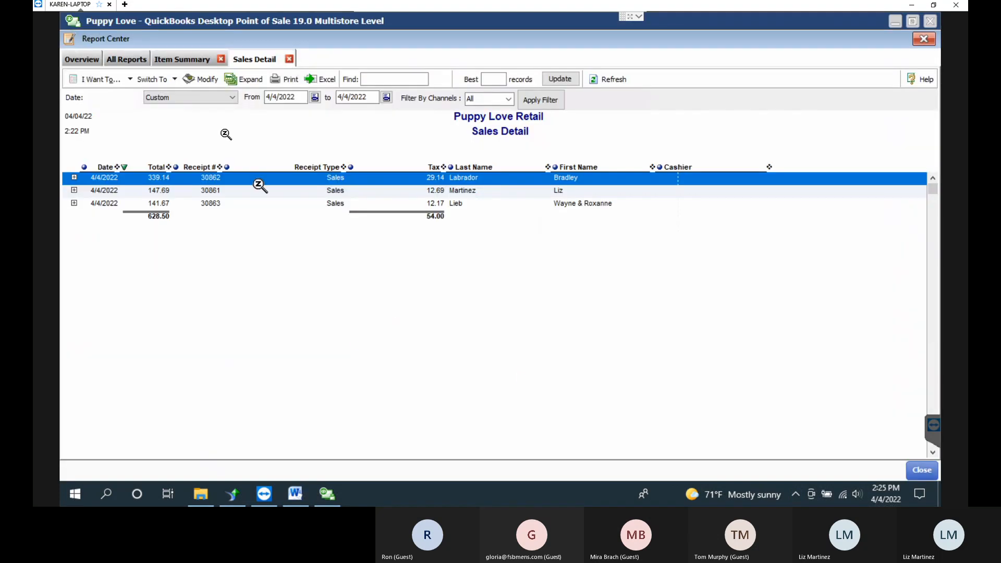
Run the General Sales Vendor Summary for 1/5/2022–4/4/2022, then list the Cash Drawer reports.
click(135, 61)
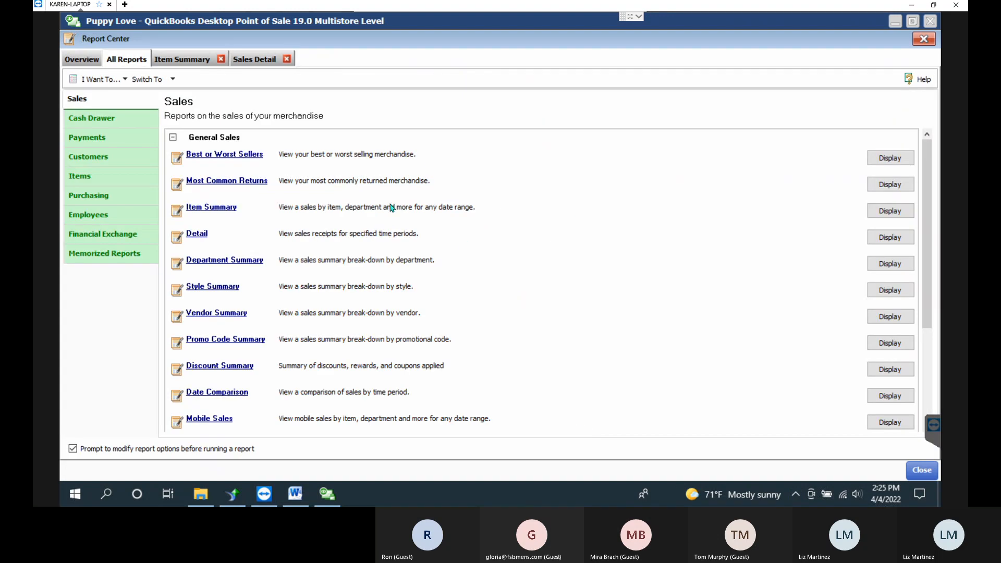
click(173, 137)
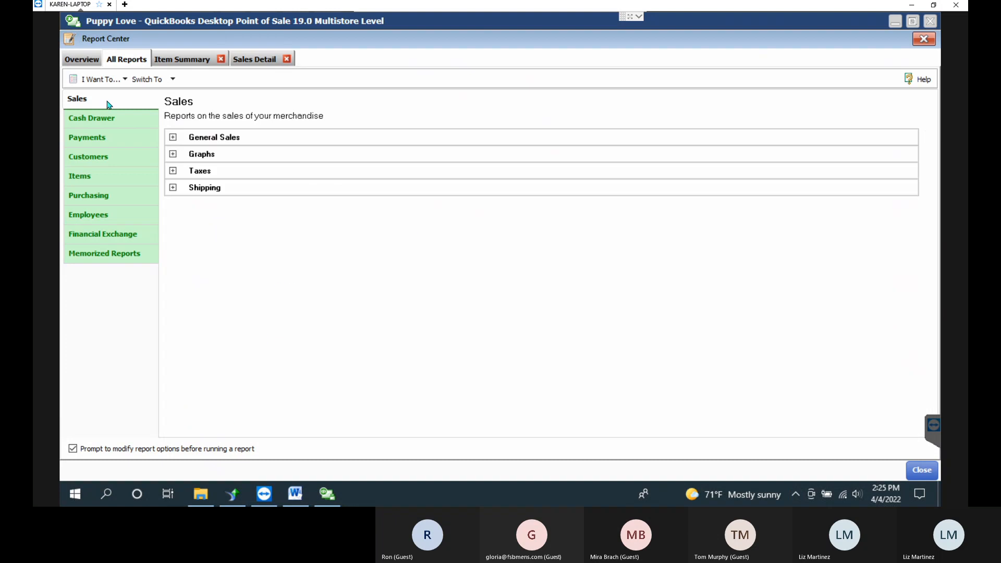
click(174, 138)
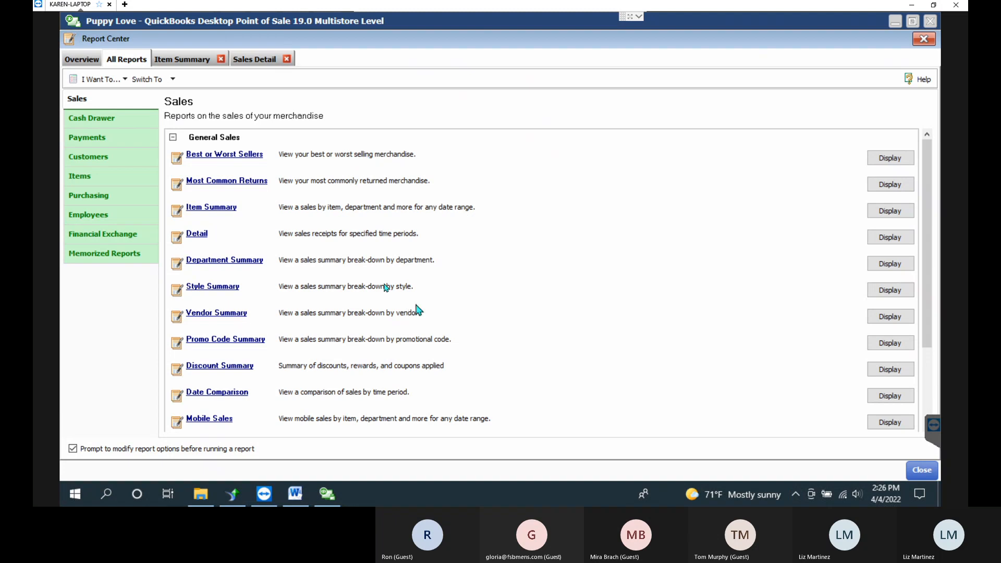
click(898, 319)
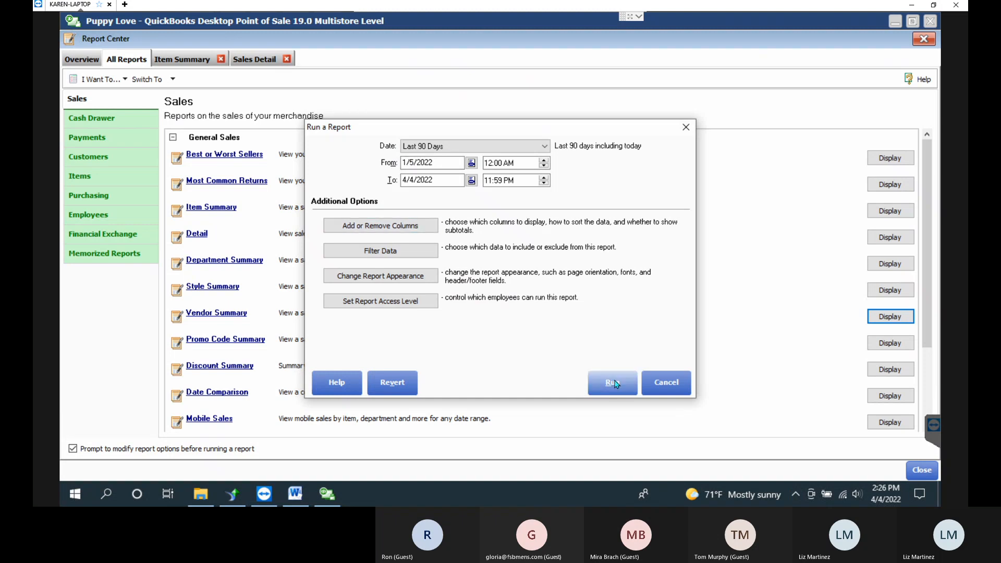
click(611, 383)
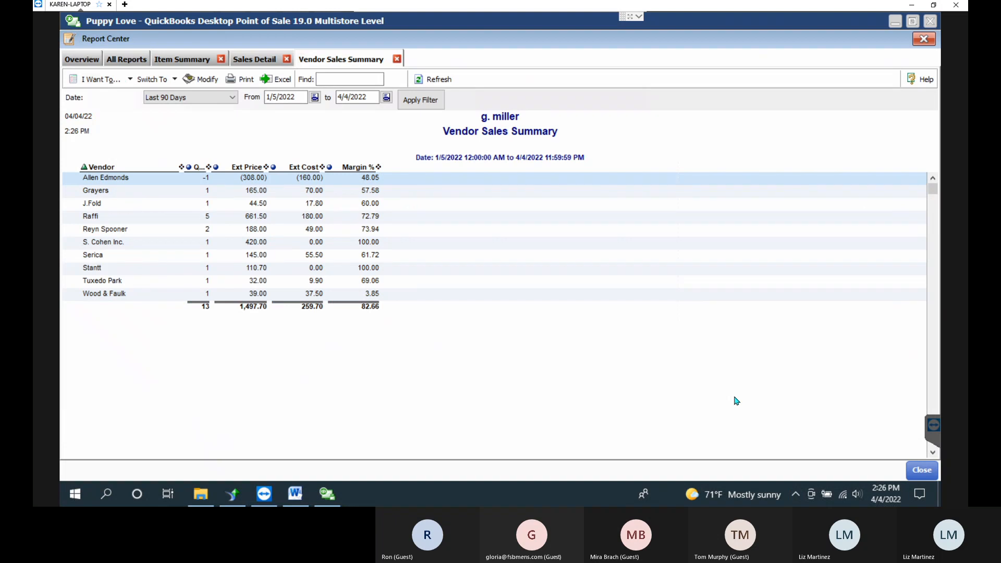
click(126, 58)
click(121, 115)
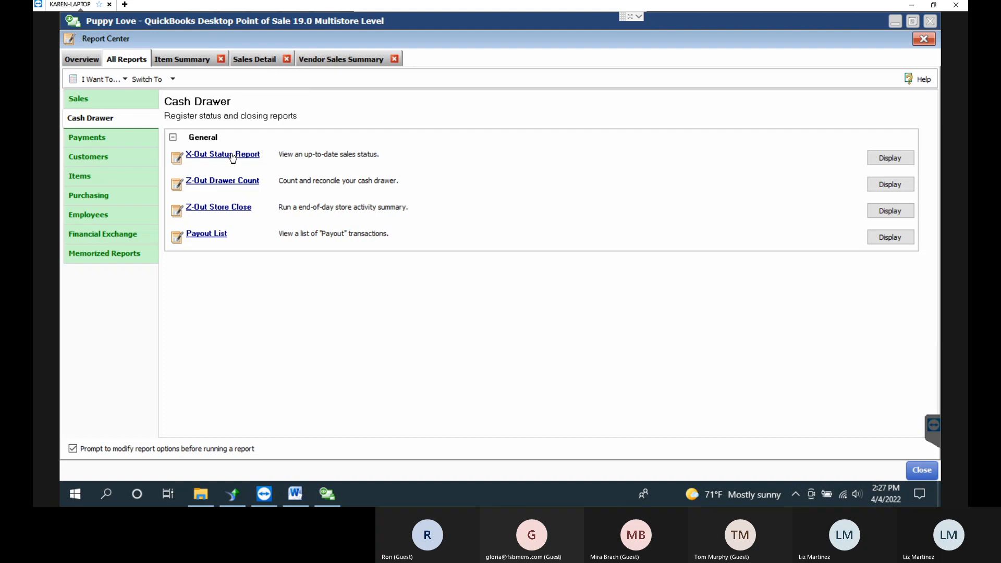
Run today's X-Out Status Report and scroll through its 628.50 total from 3 sales.
click(233, 156)
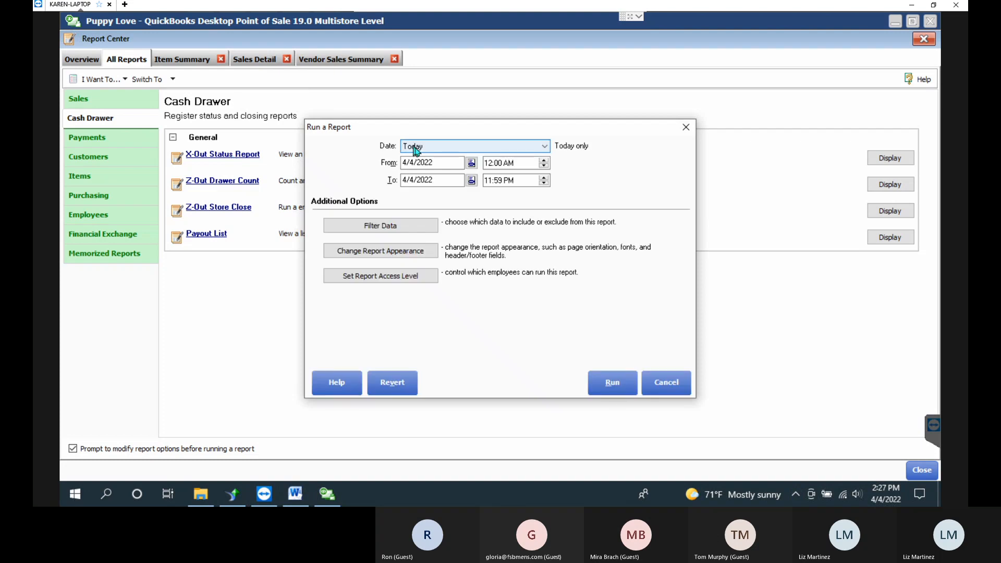
click(604, 386)
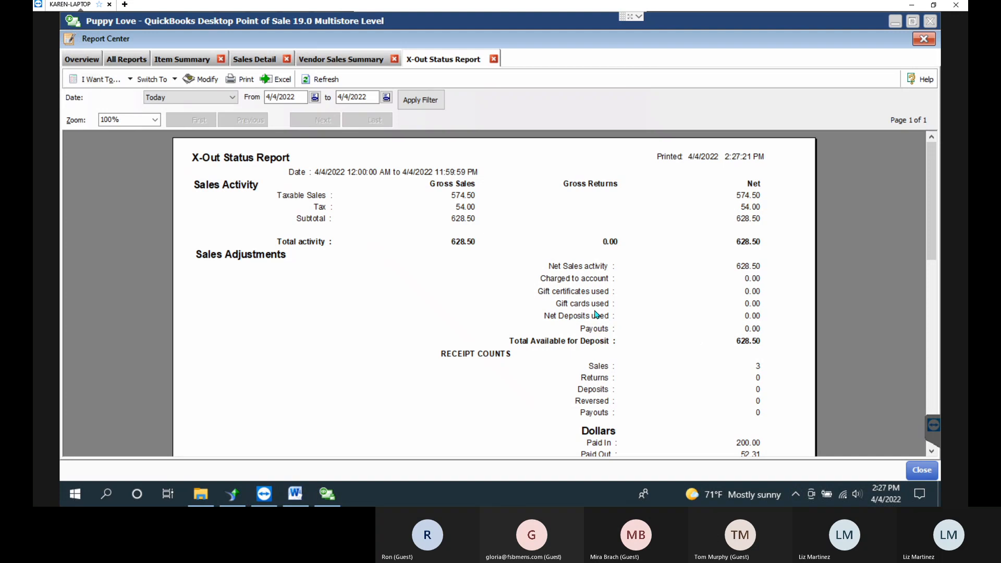
scroll(936, 232, down, 1)
drag(937, 232, 932, 343)
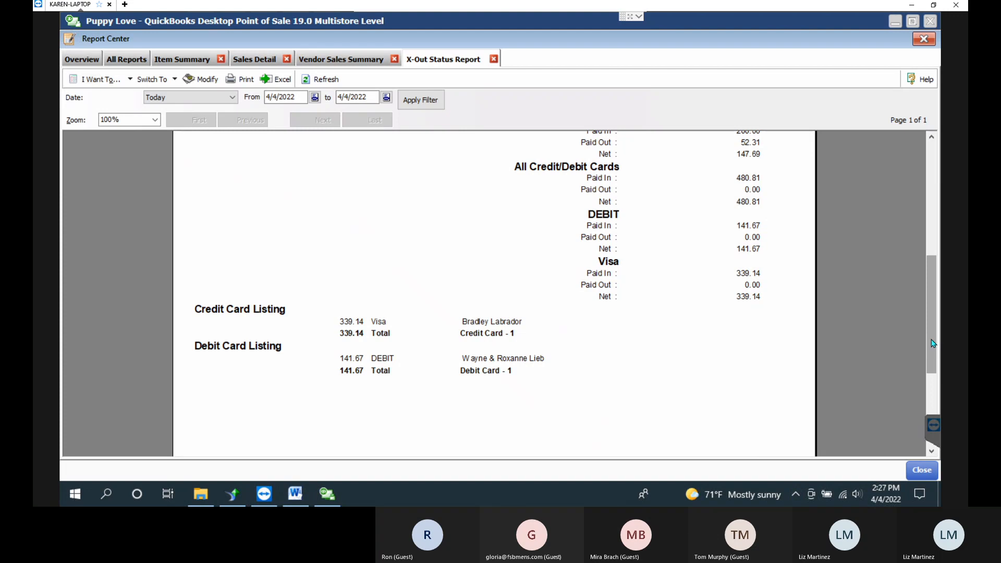
drag(933, 343, 923, 232)
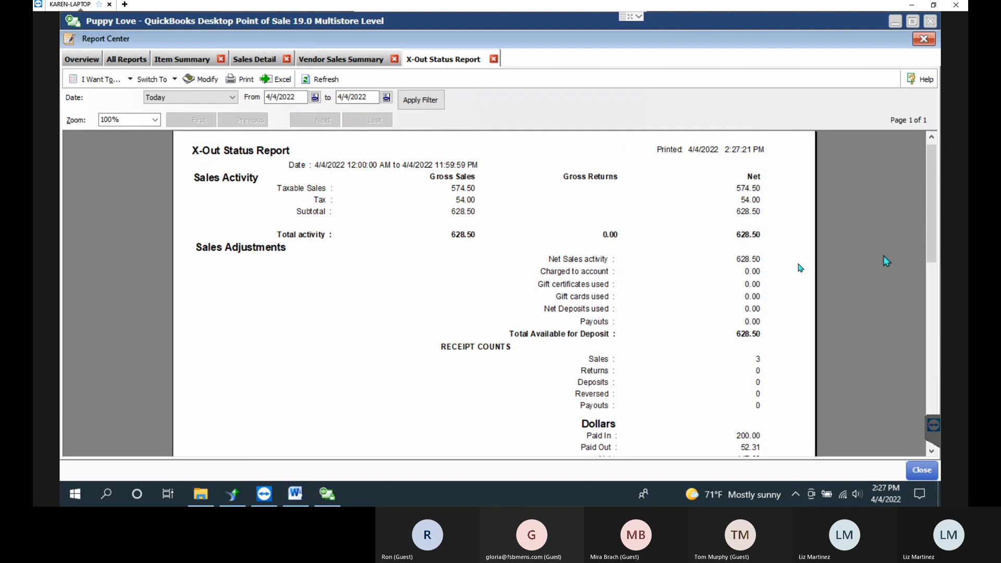
Return to All Reports, close the Report Center, and start the End of Day Process.
click(140, 62)
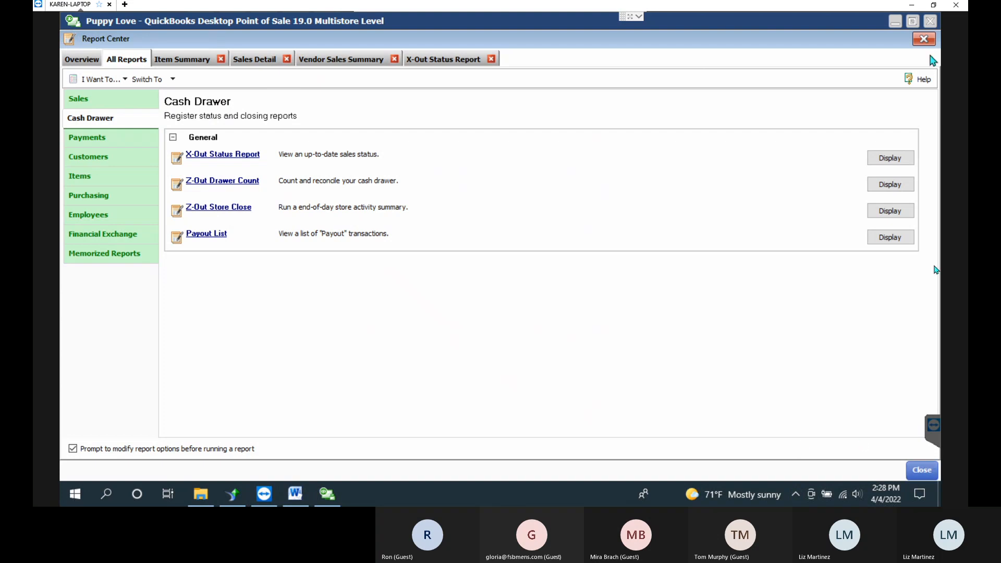
click(921, 470)
click(474, 229)
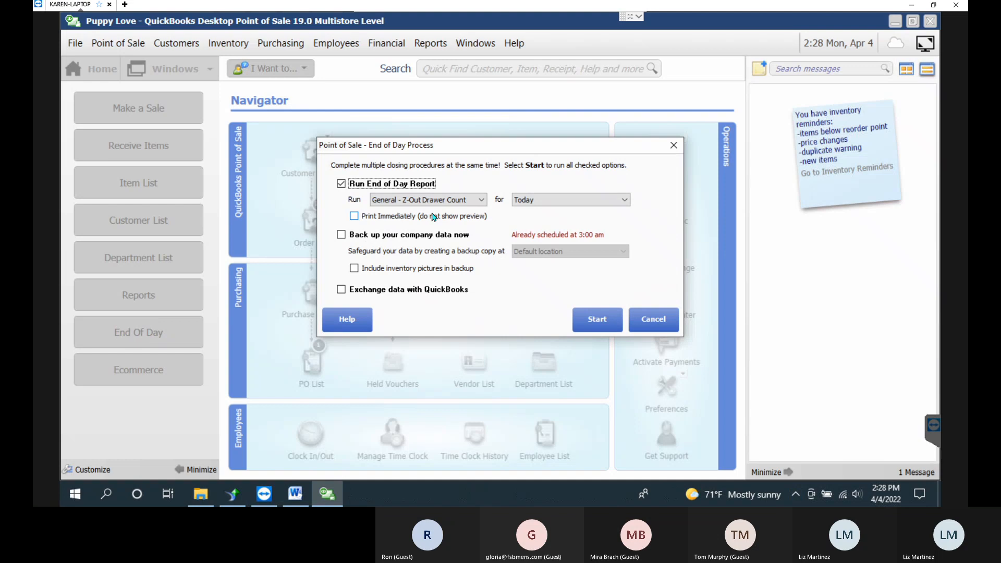
Review the End of Day Run choices, then close the dialog without running it.
click(474, 202)
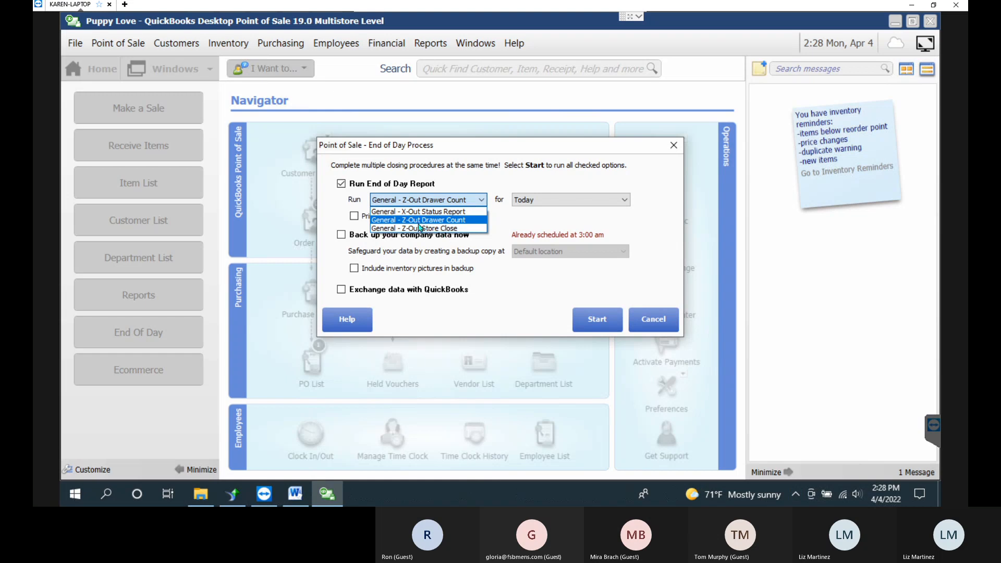
click(667, 317)
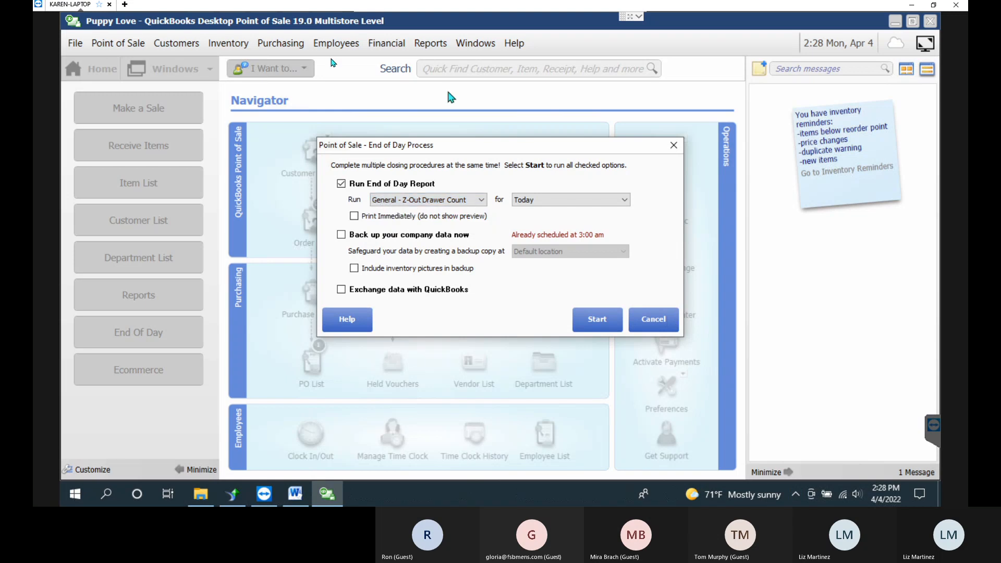
click(672, 145)
click(427, 44)
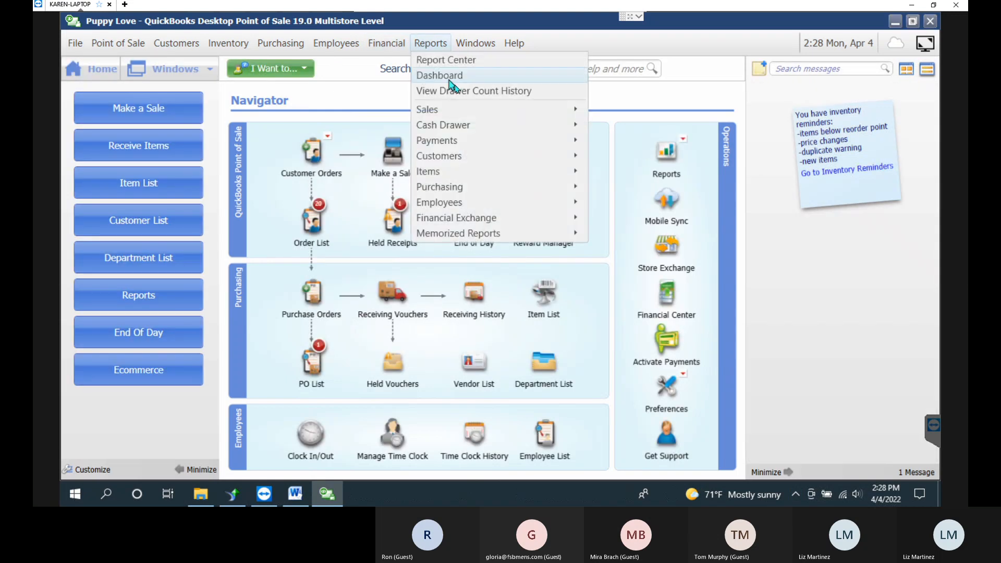
Set the Cash Drawer Z-Out Drawer Count to Today, filtered to workstation 01, and save.
click(472, 91)
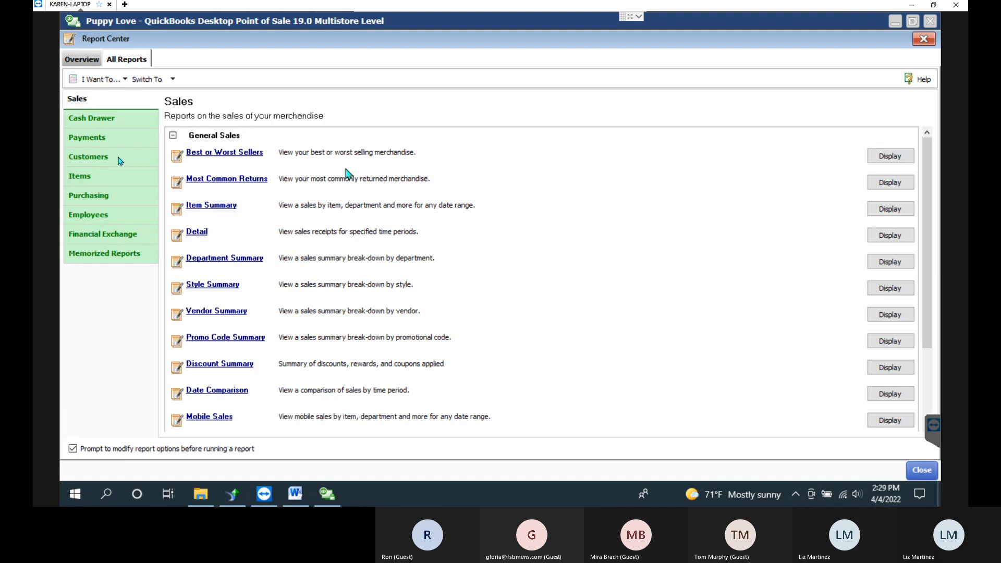
click(88, 119)
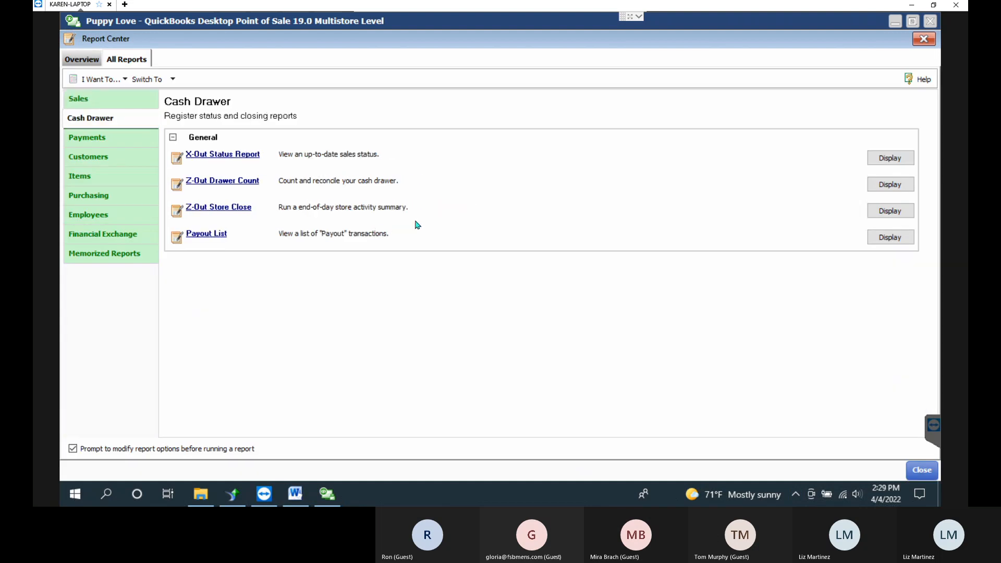
click(238, 185)
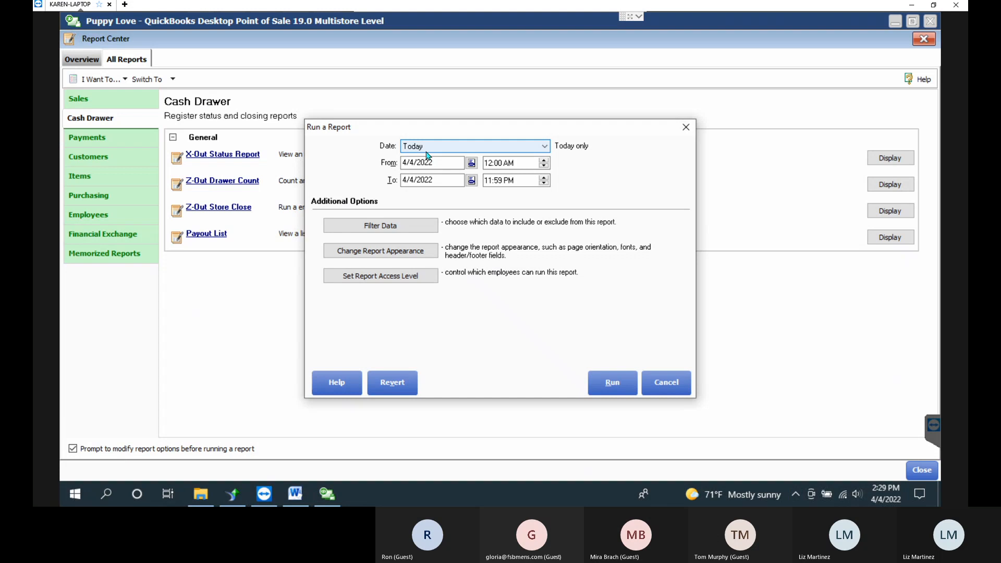
click(429, 226)
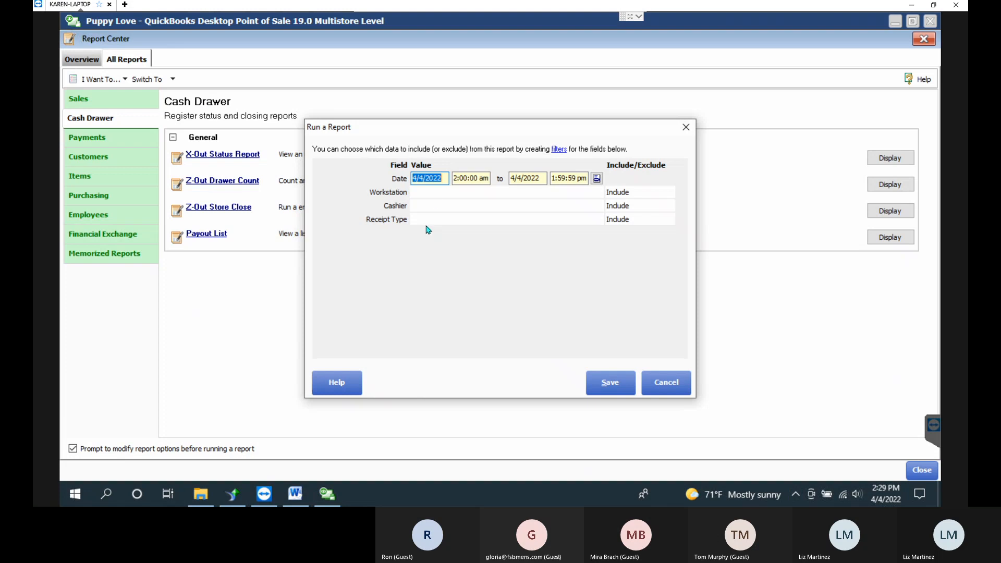
click(432, 195)
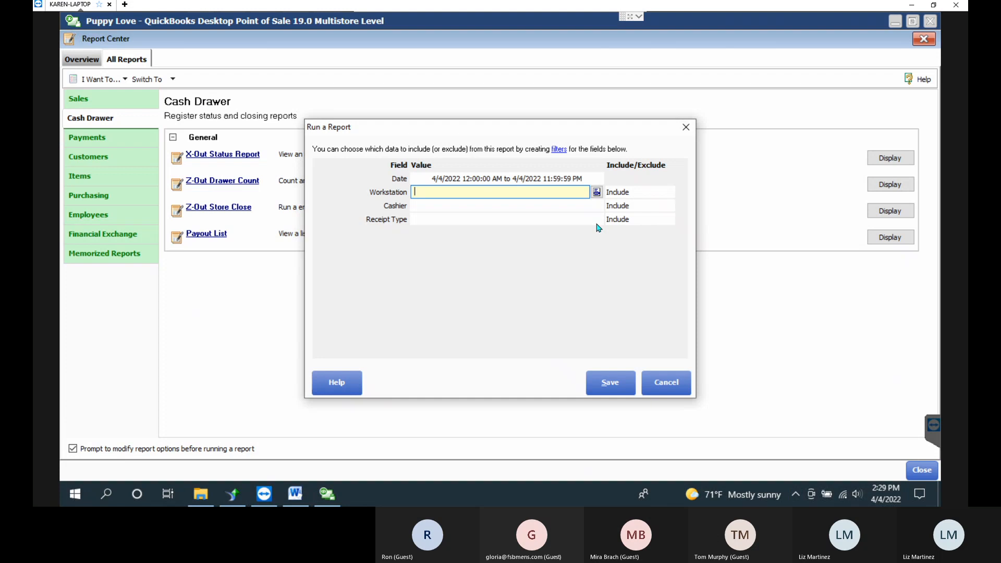
click(596, 193)
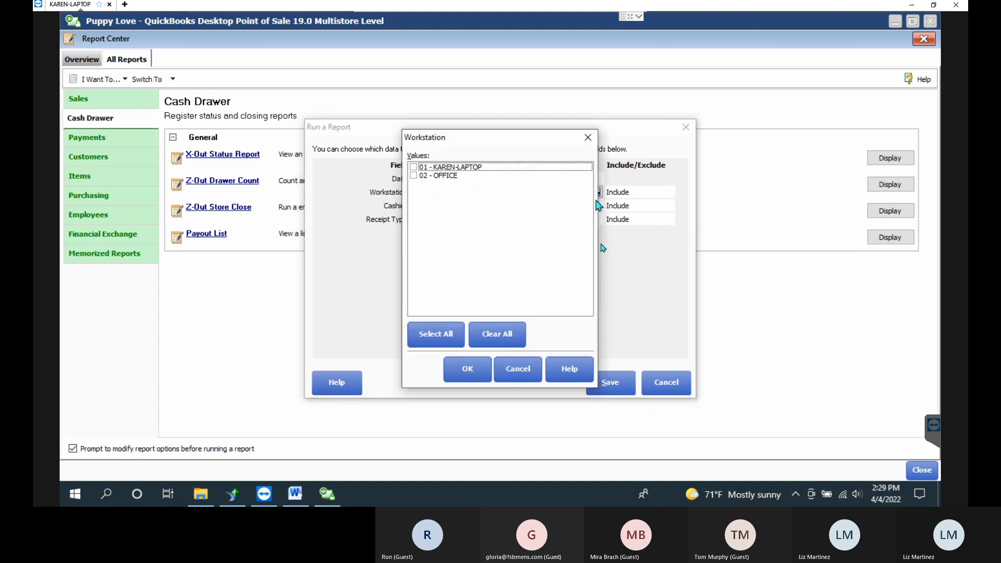
click(413, 167)
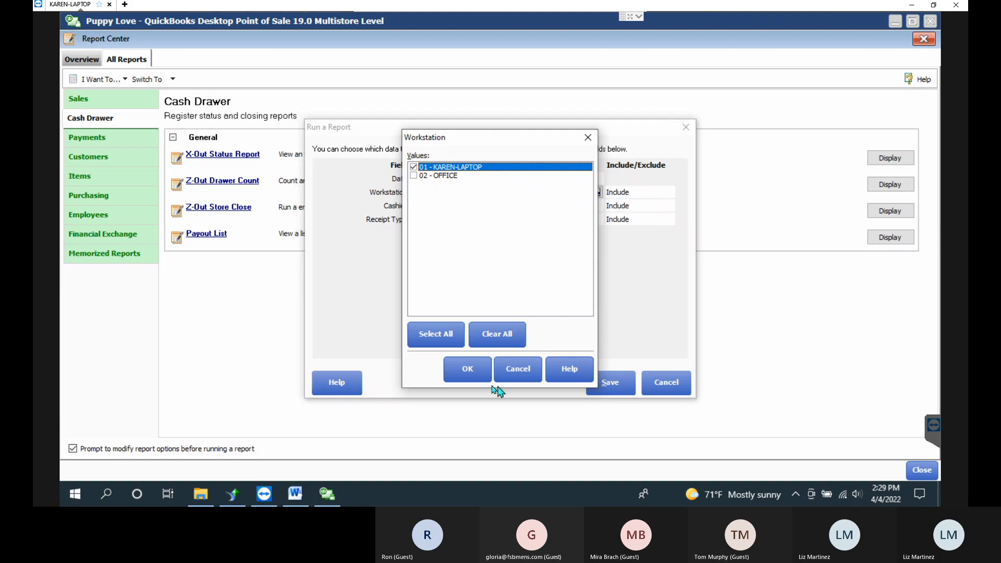
click(477, 372)
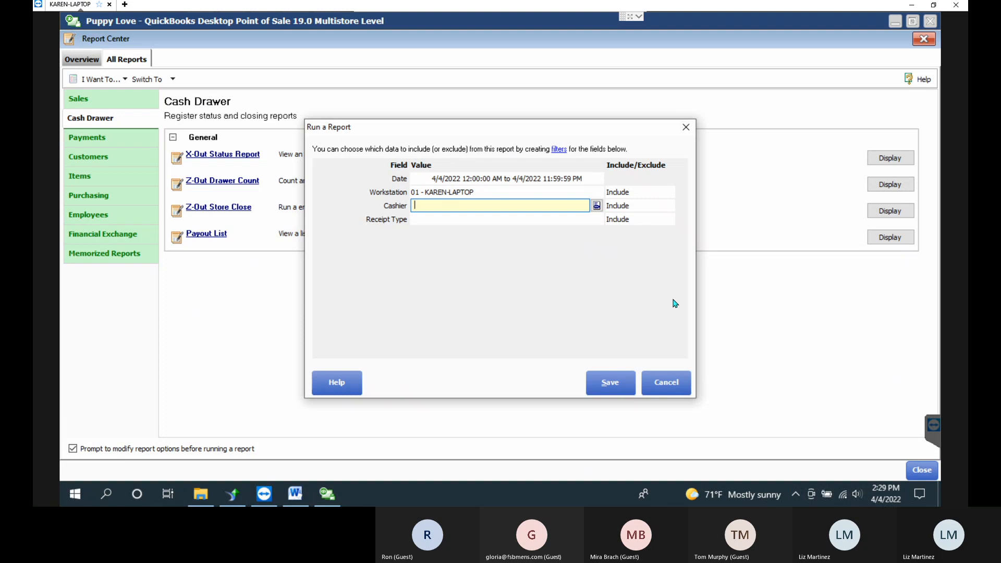
click(609, 383)
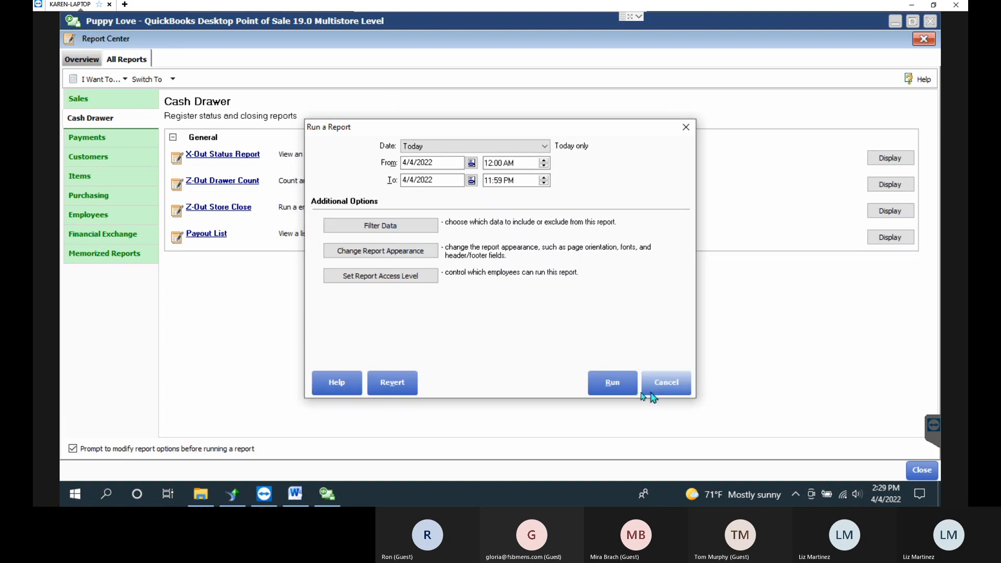
Run the Z-Out Drawer Count, count two $100 bills for 200.00, and submit the totals.
click(612, 384)
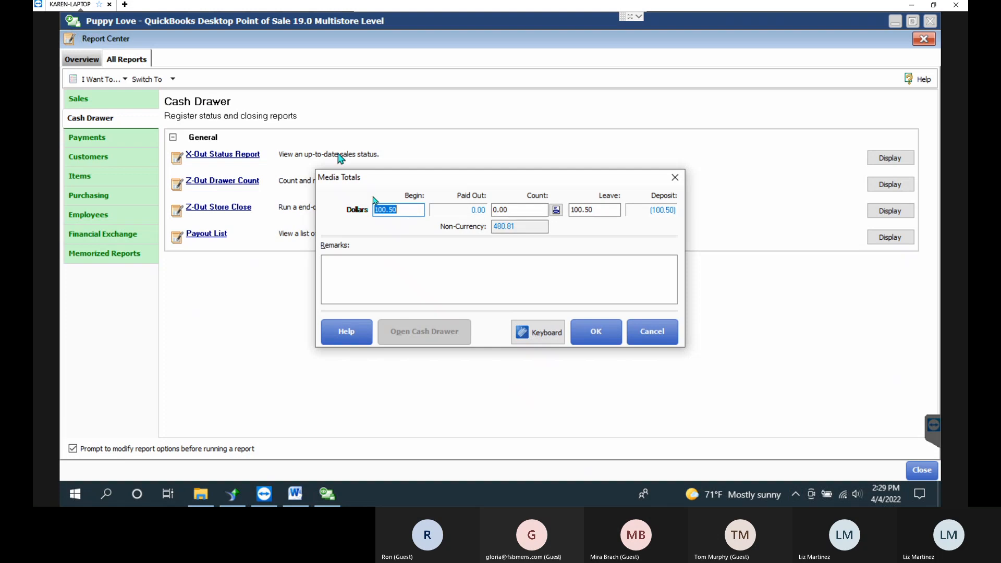
drag(408, 214, 360, 211)
click(507, 272)
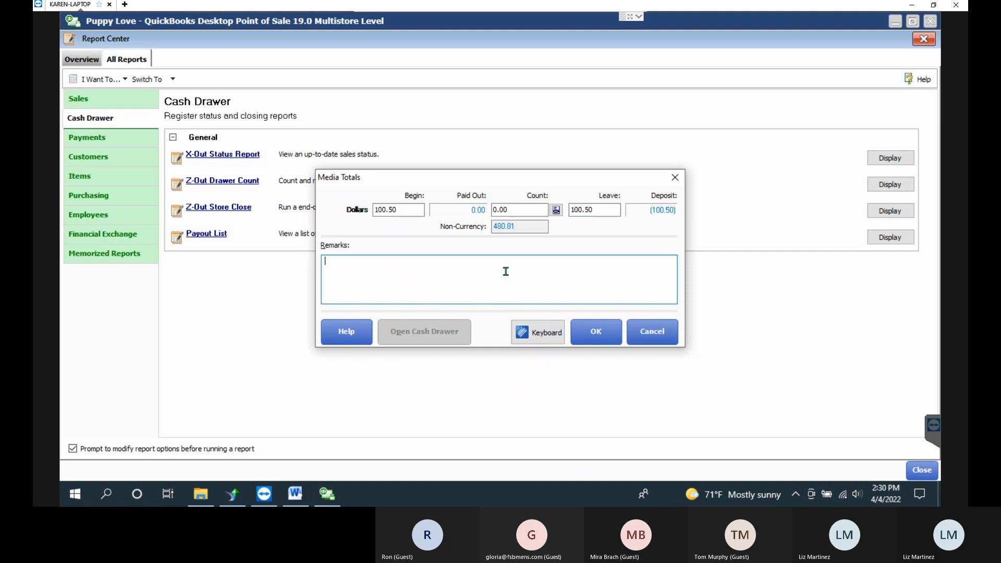
click(556, 209)
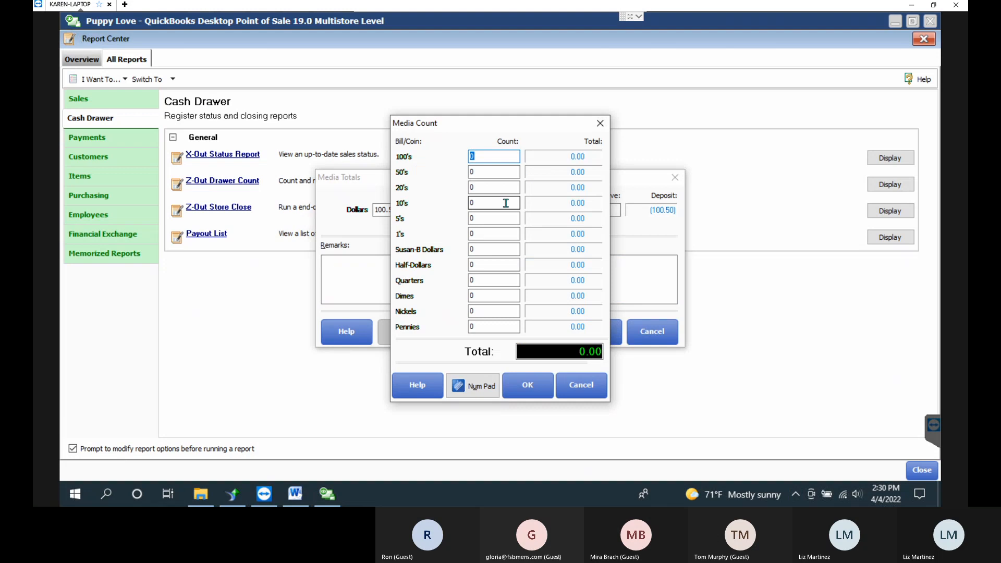
text(2)
click(491, 172)
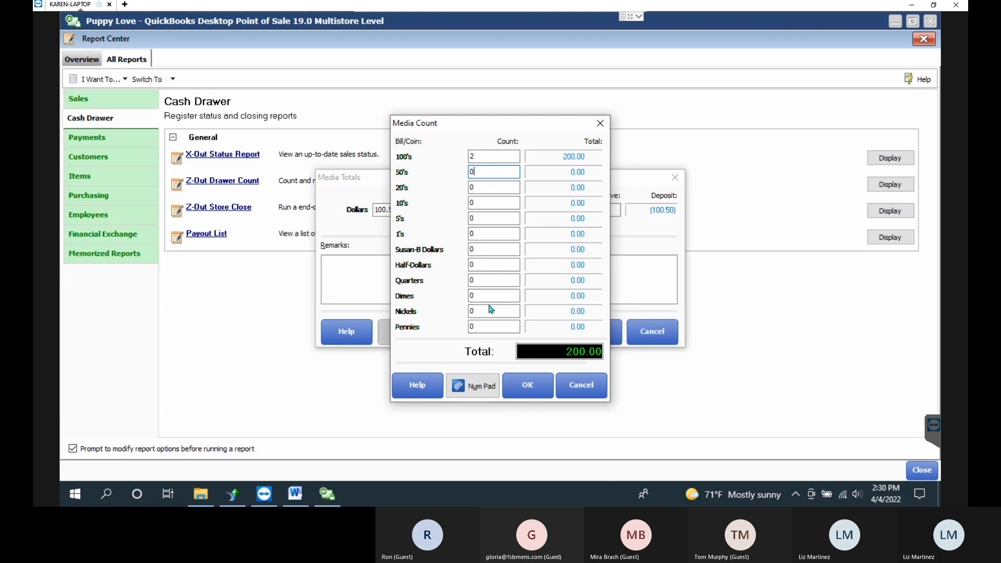
click(526, 387)
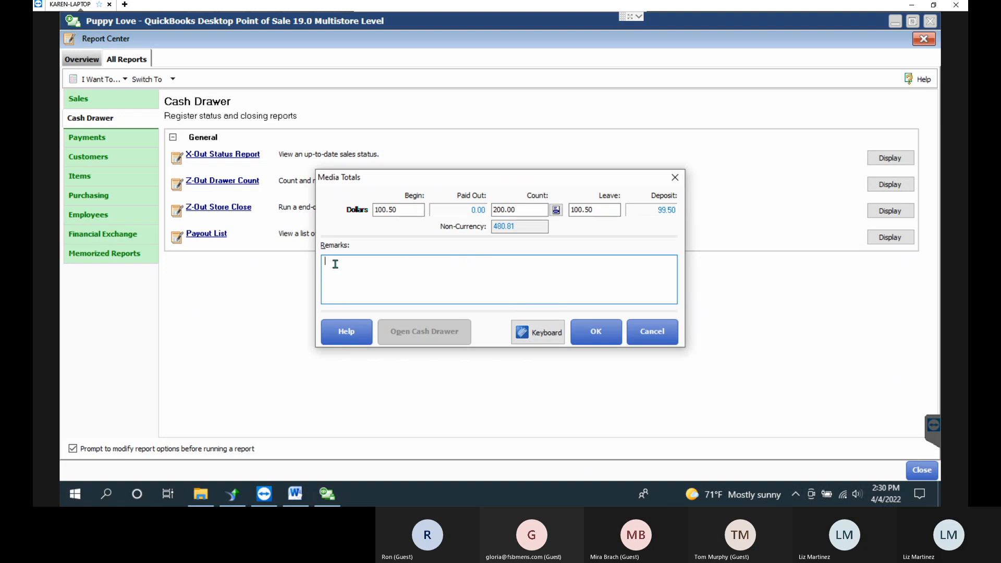
click(595, 329)
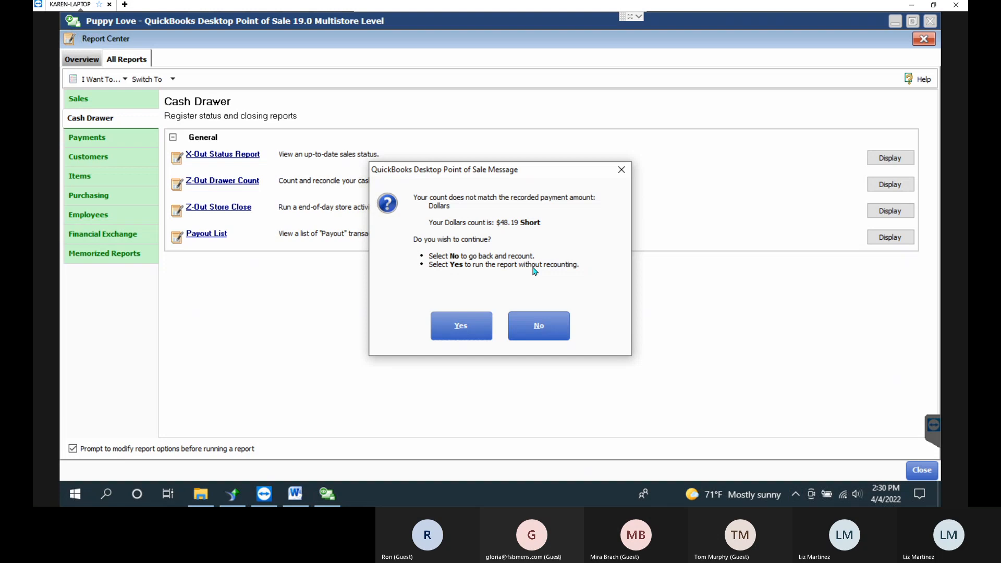
Recount with two $20 bills added for 240.00 and run the report despite $8.19 short.
click(539, 325)
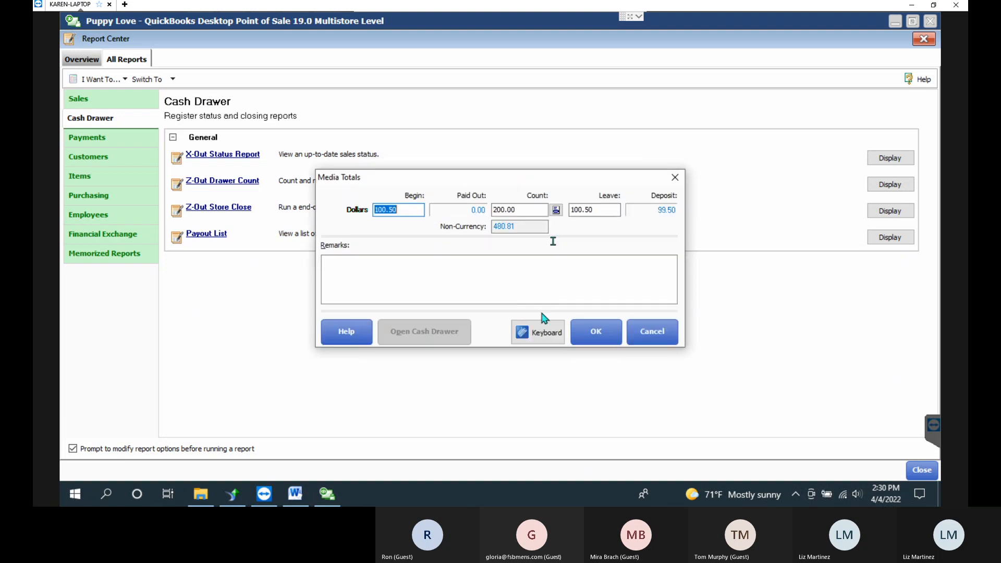
click(555, 210)
click(510, 187)
text(2)
click(517, 218)
click(545, 395)
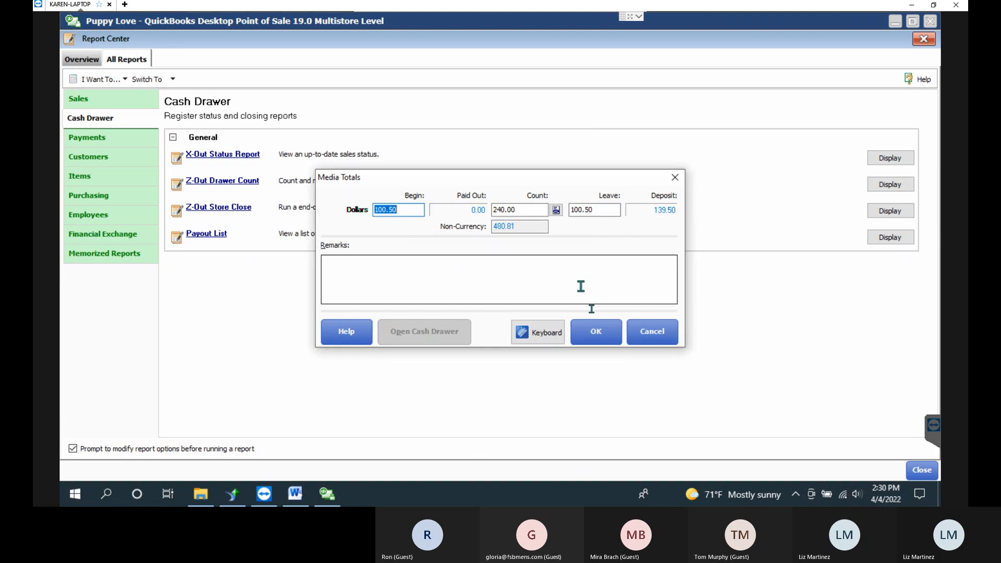
click(598, 330)
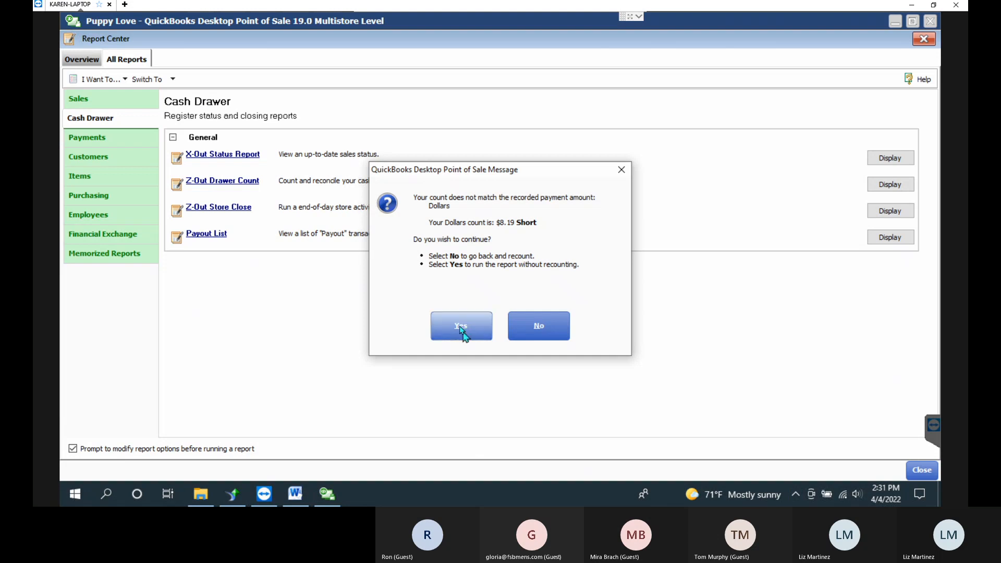
click(460, 328)
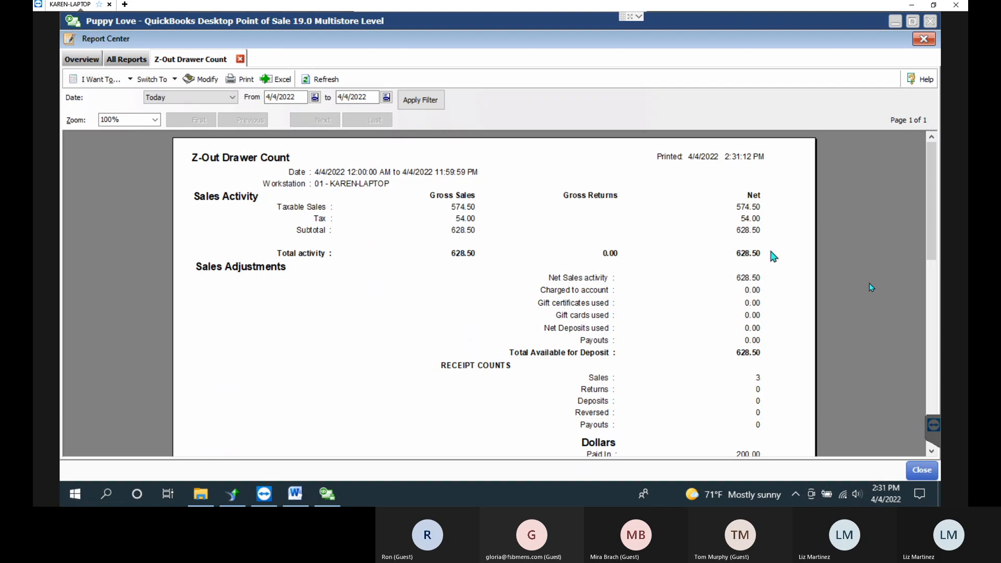
drag(932, 222, 937, 259)
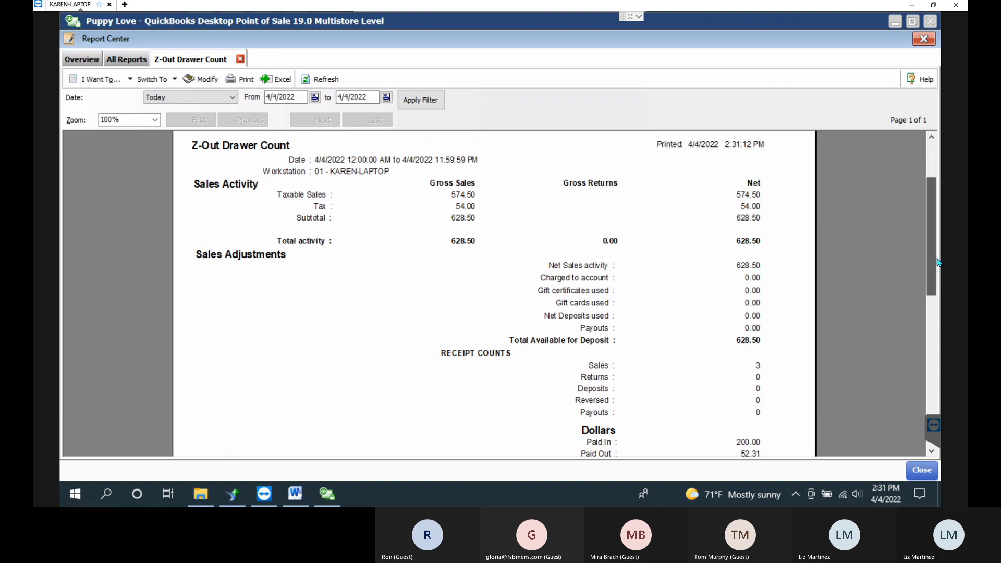
scroll(683, 300, down, 3)
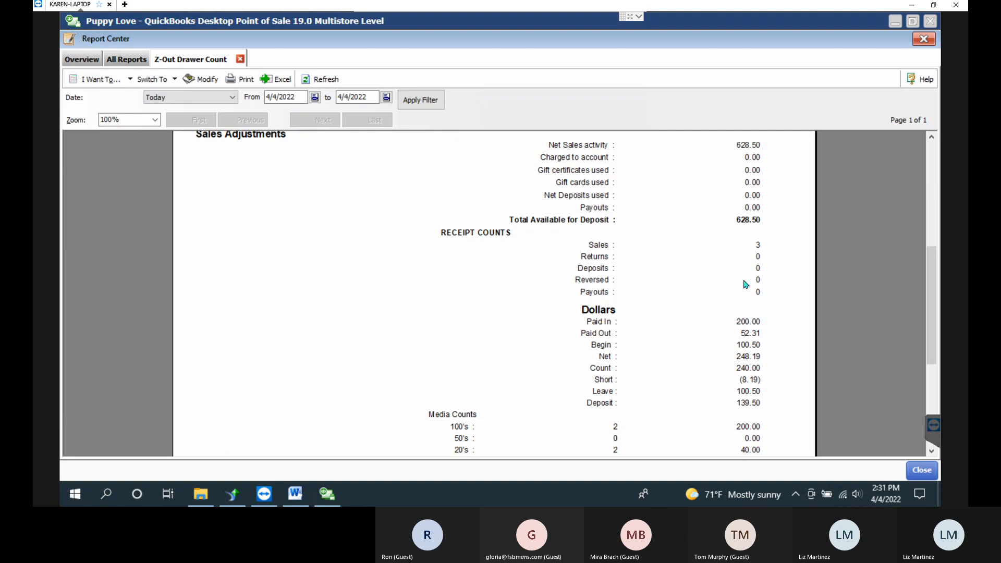
scroll(745, 284, down, 4)
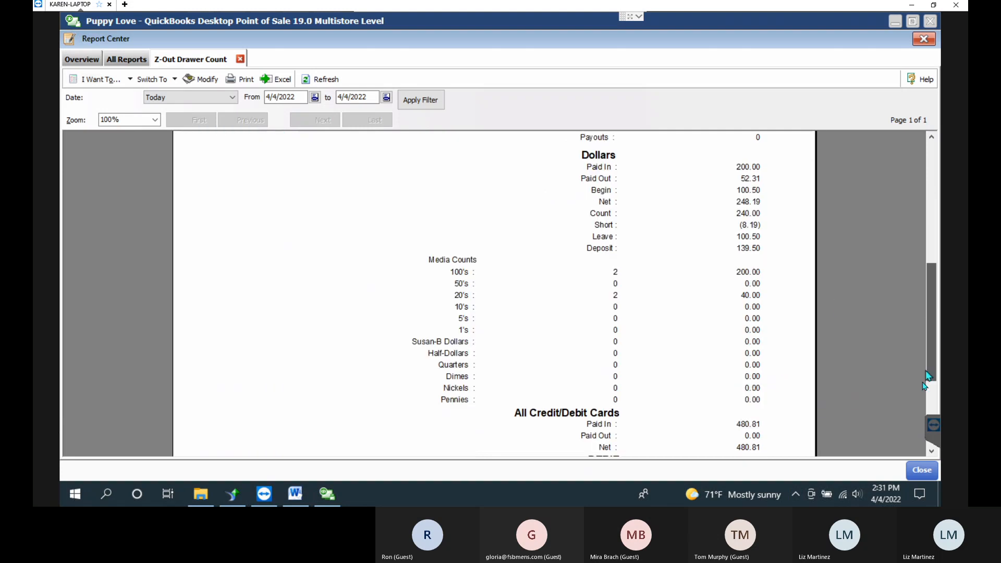
scroll(913, 359, down, 4)
scroll(913, 321, up, 6)
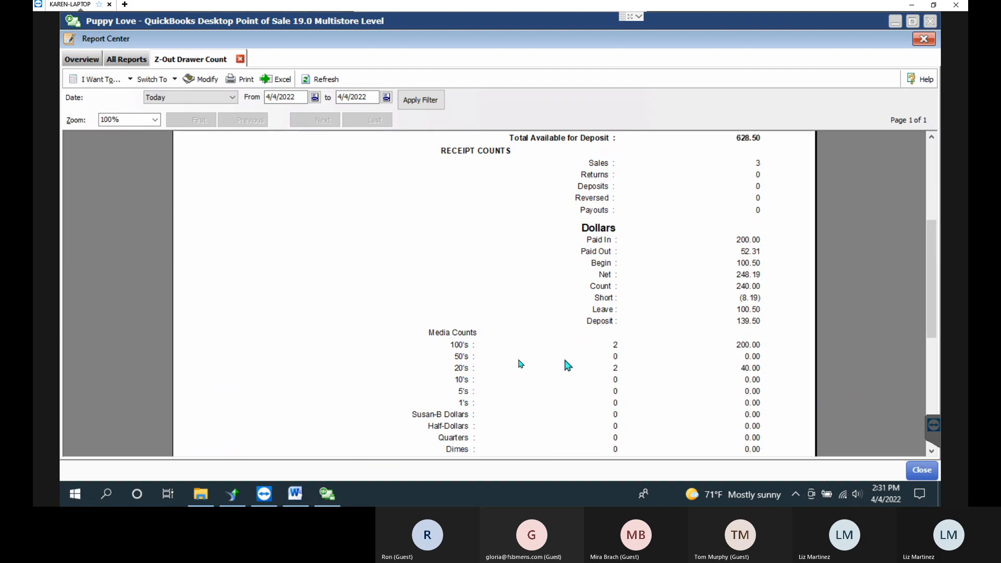
scroll(931, 452, down, 2)
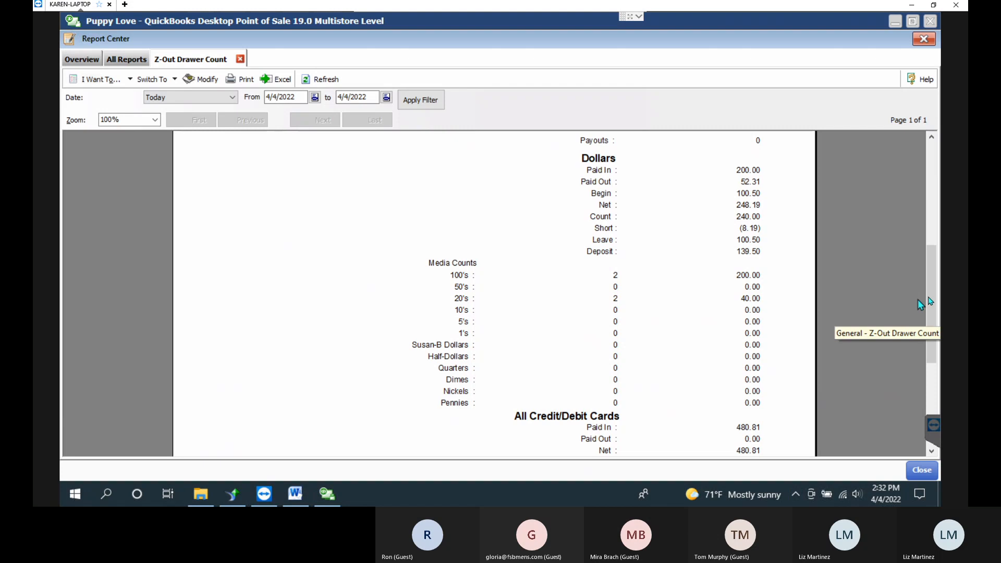
Scroll through the Z-Out Drawer Count report and close the Modify options unchanged.
click(935, 367)
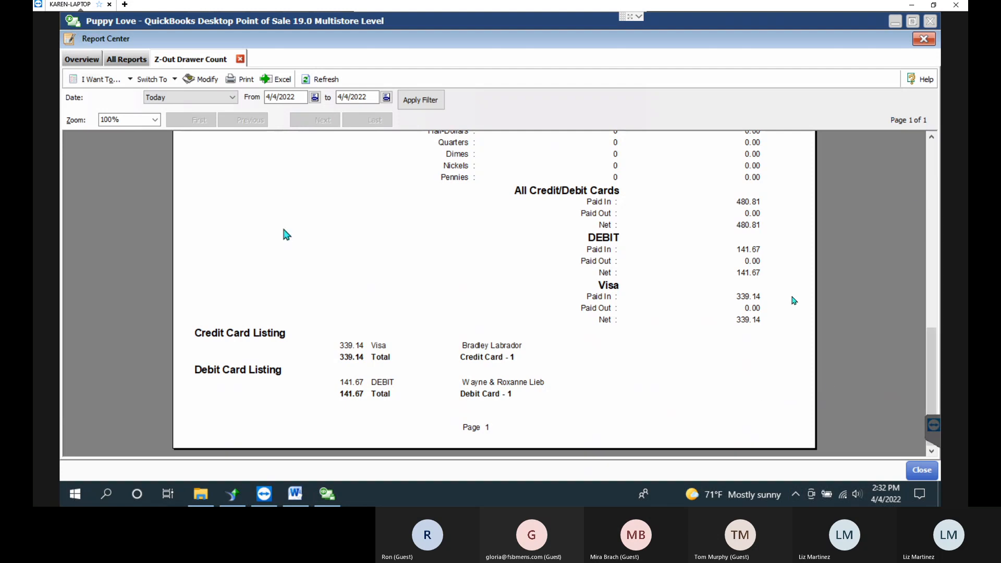
drag(932, 370, 927, 145)
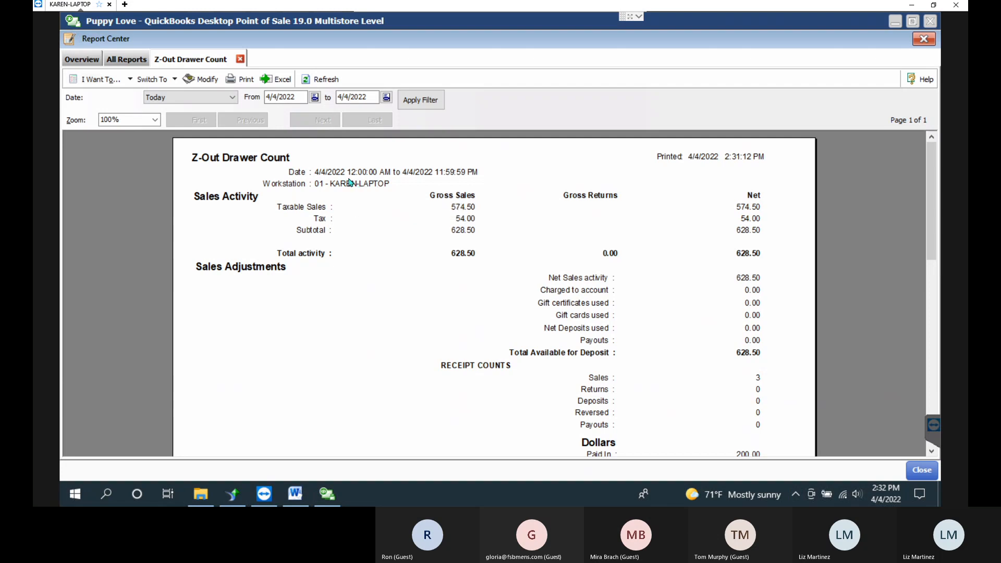
click(201, 79)
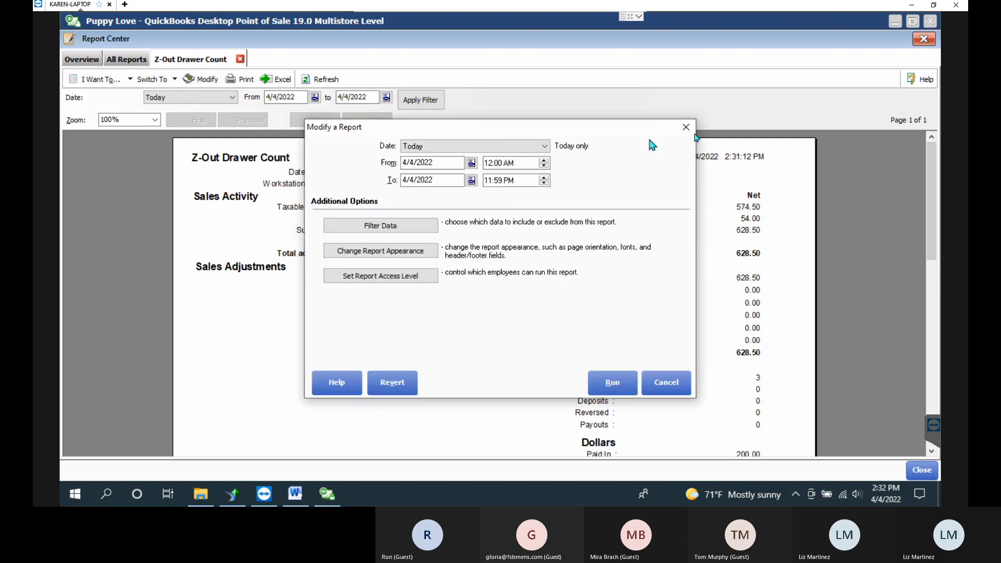
click(686, 127)
Memorize the report as 'Z-Out Drawer Count WS1' under My Reports.
click(104, 82)
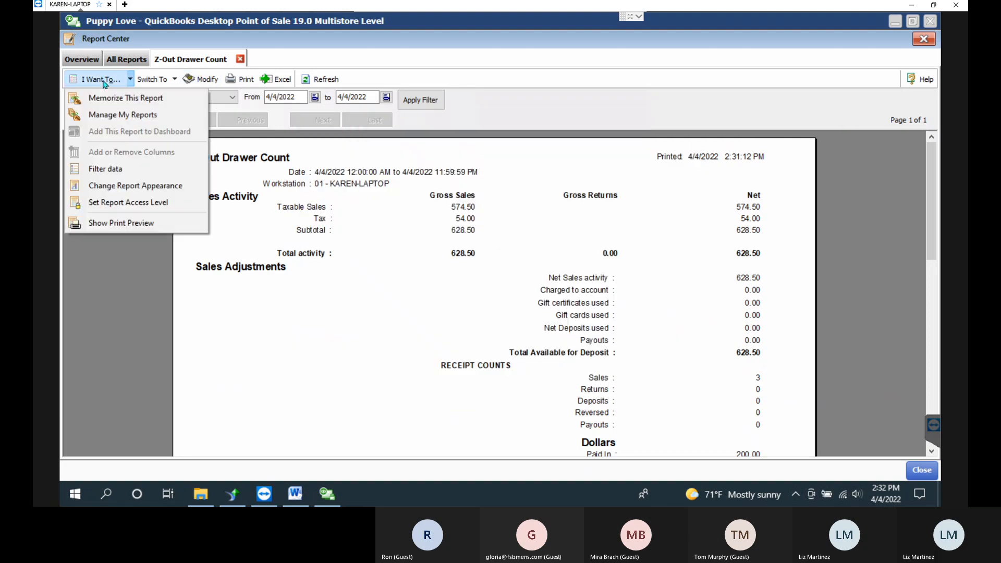
click(121, 98)
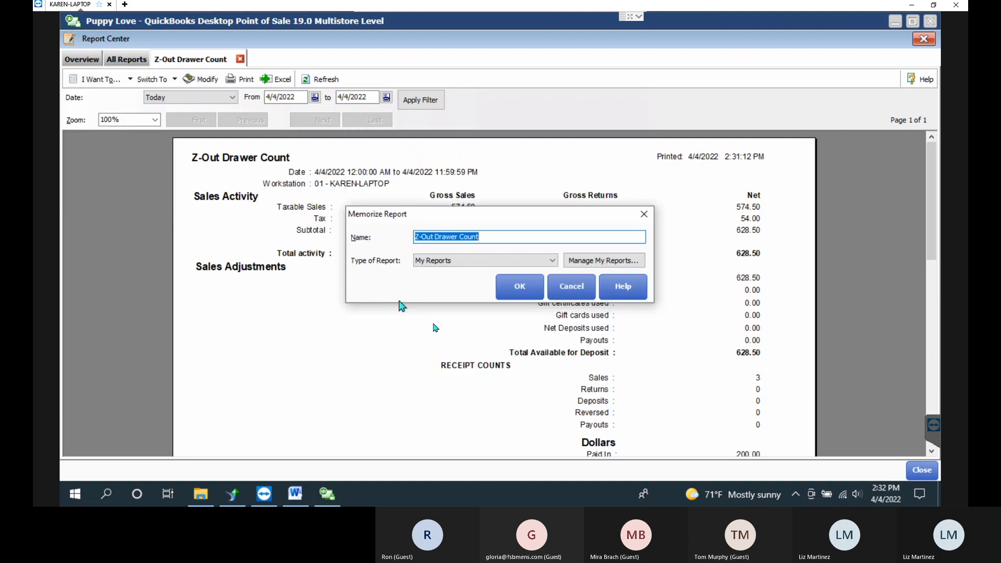
click(485, 236)
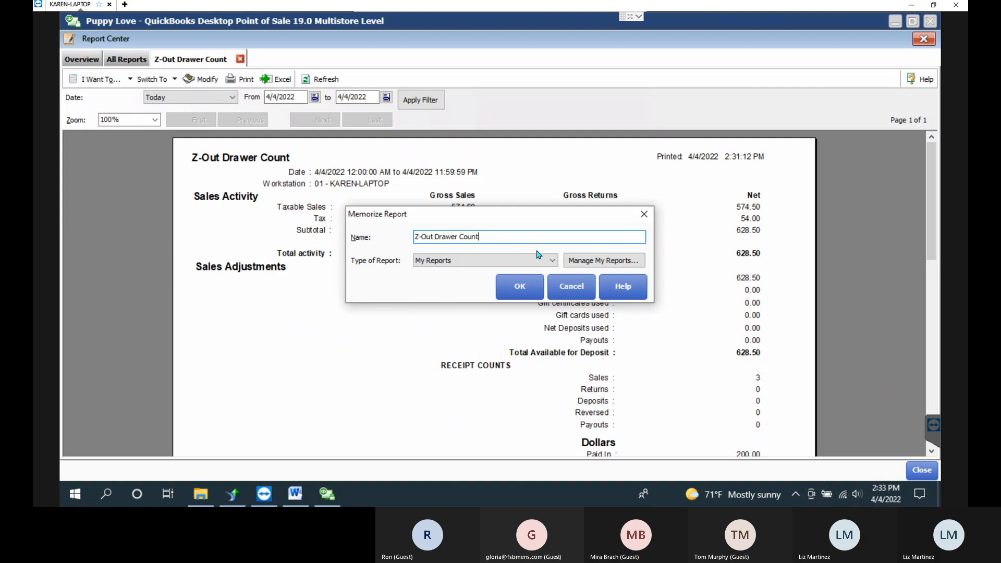
text(WS1)
click(537, 292)
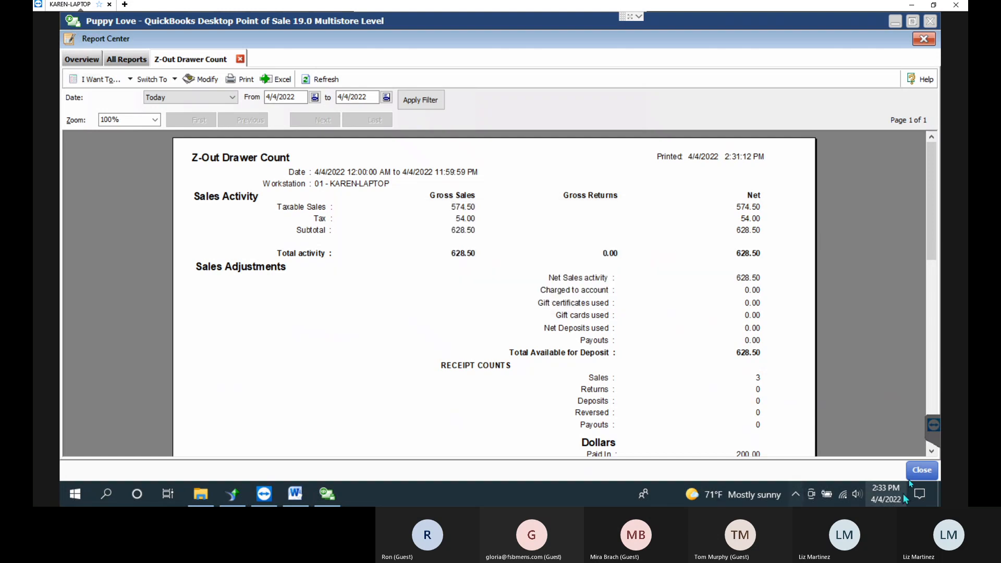
Close the Report Center, check End of Day's Run list, and exit without running it.
click(920, 471)
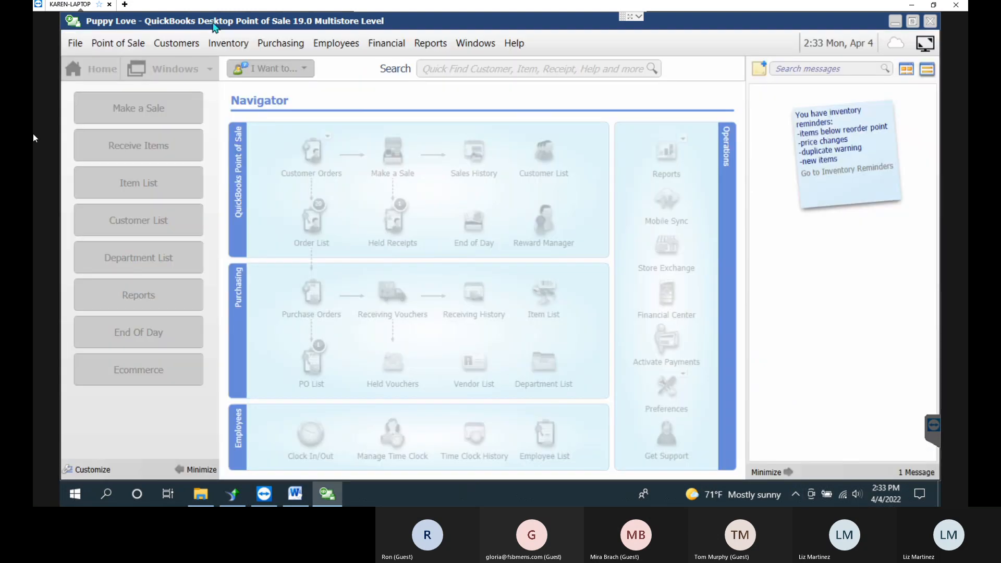
click(469, 223)
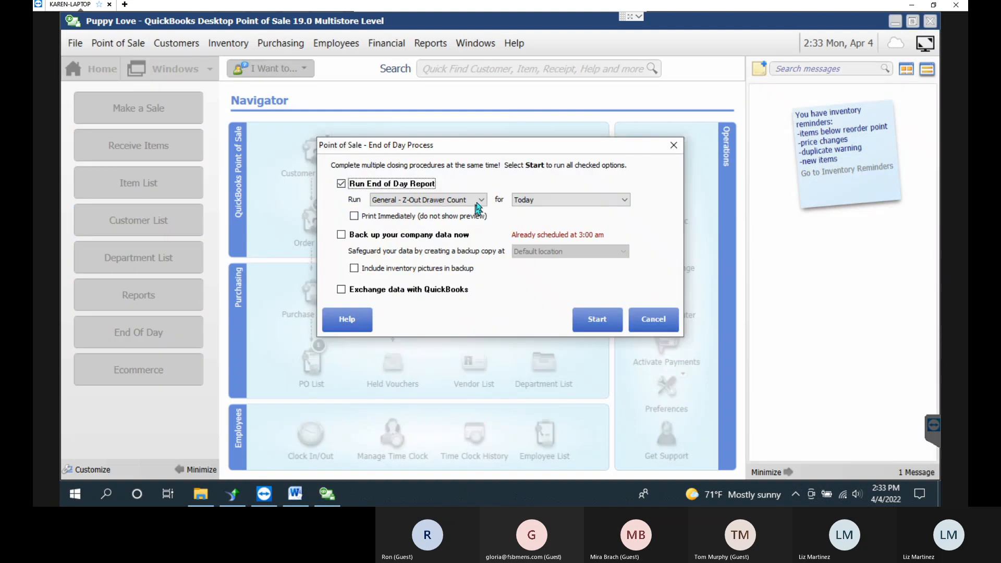
click(473, 199)
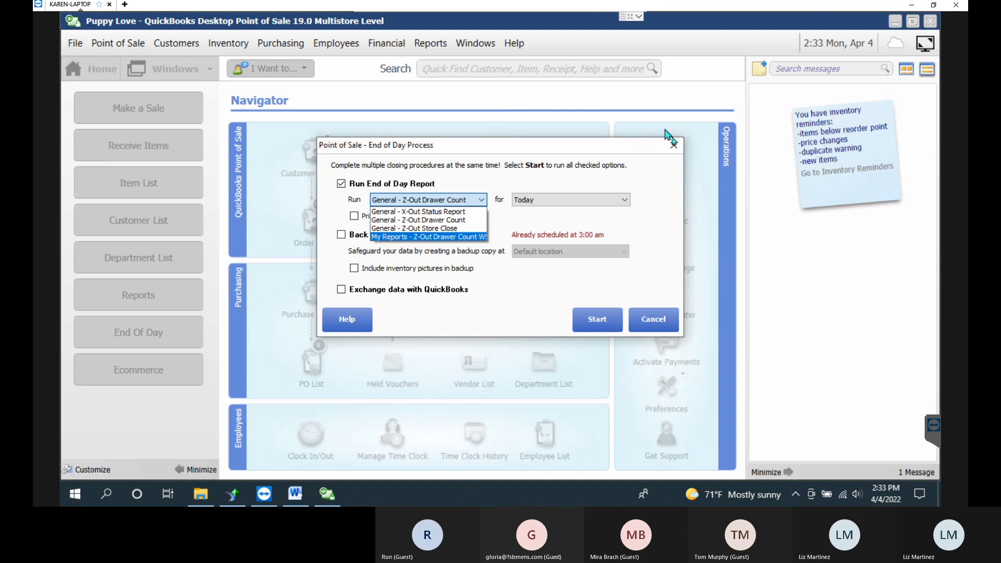
click(672, 146)
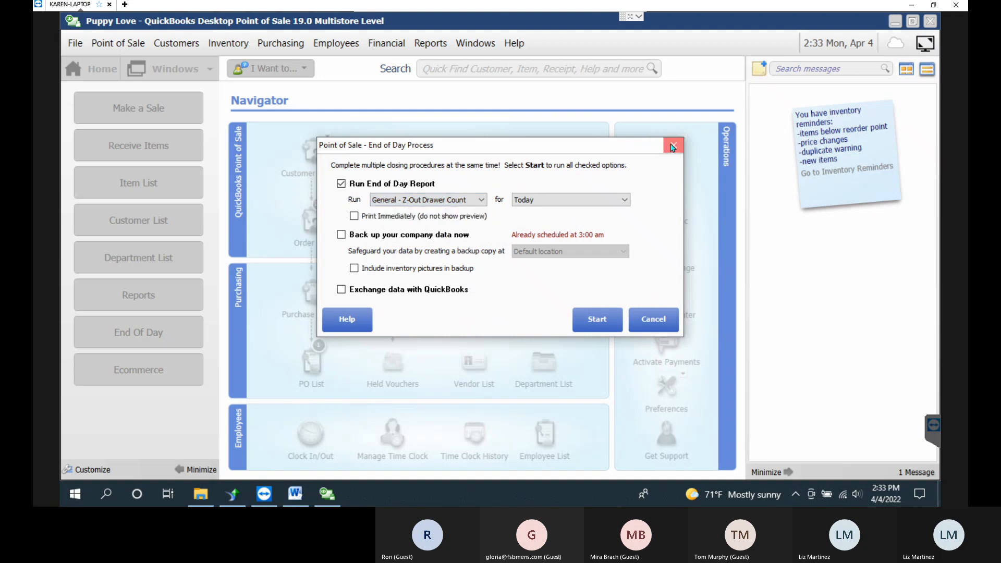
click(673, 146)
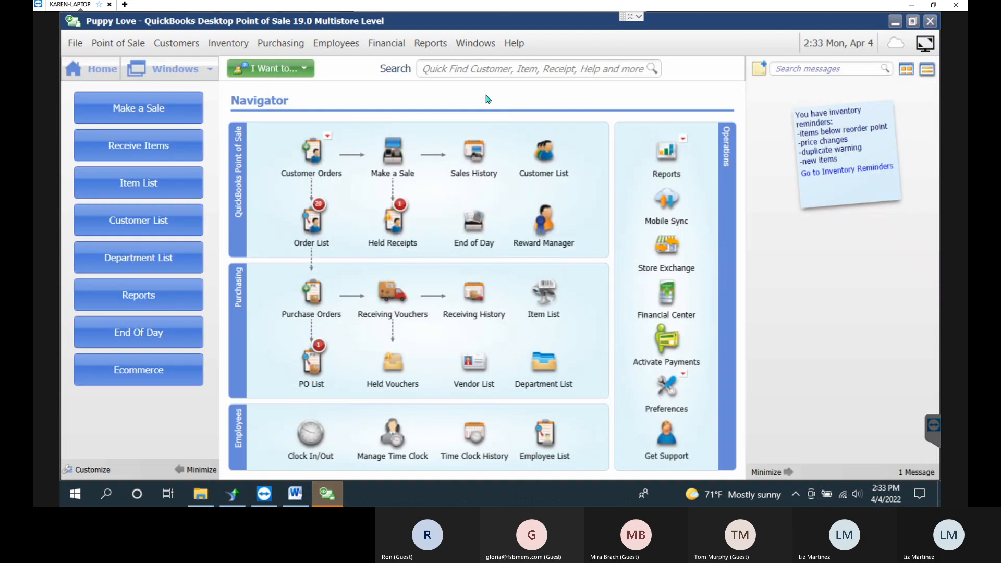
Open Manage My Reports in the Report Center and select Z-Out Drawer Count WS1.
click(441, 47)
click(442, 61)
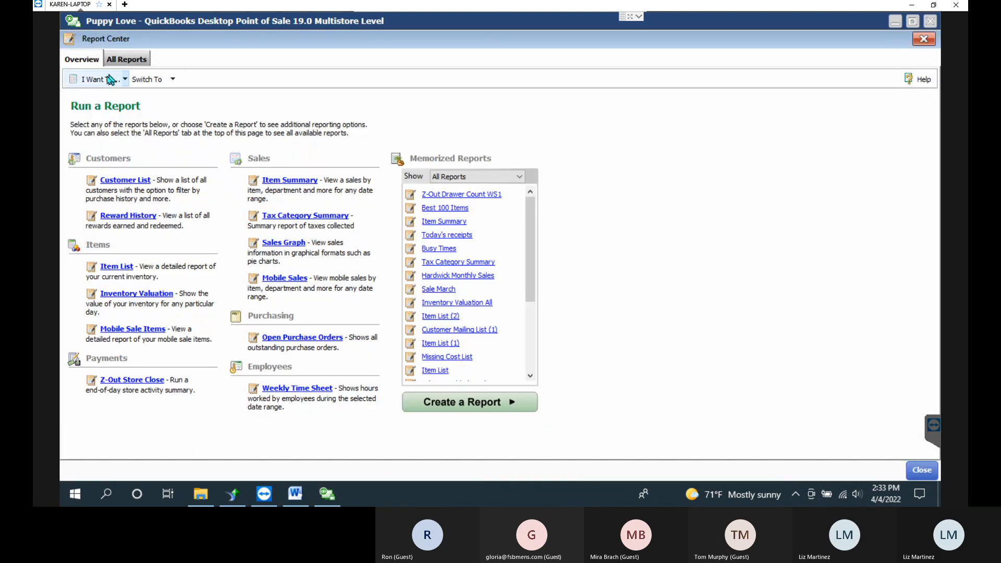
click(99, 79)
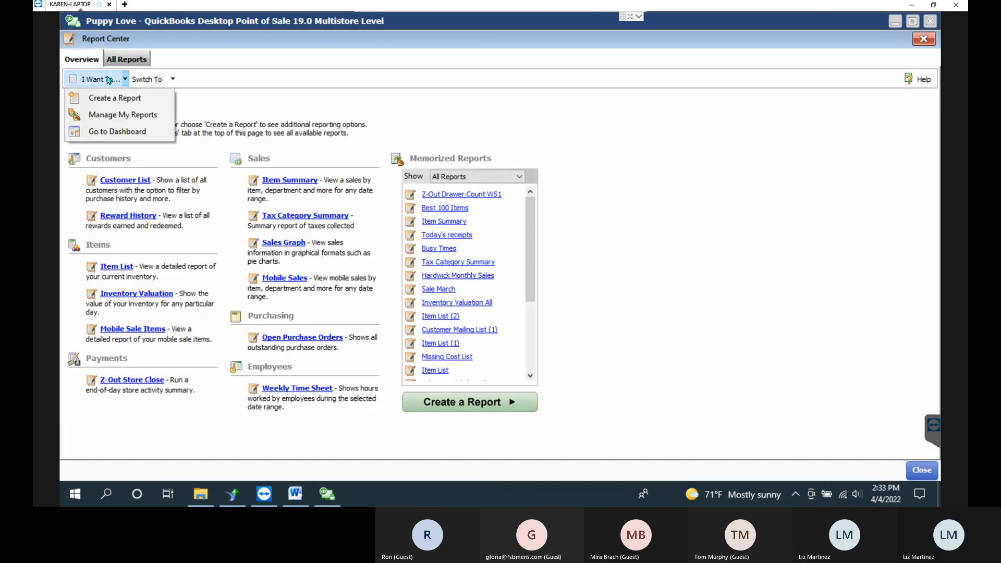
click(115, 115)
scroll(517, 271, down, 5)
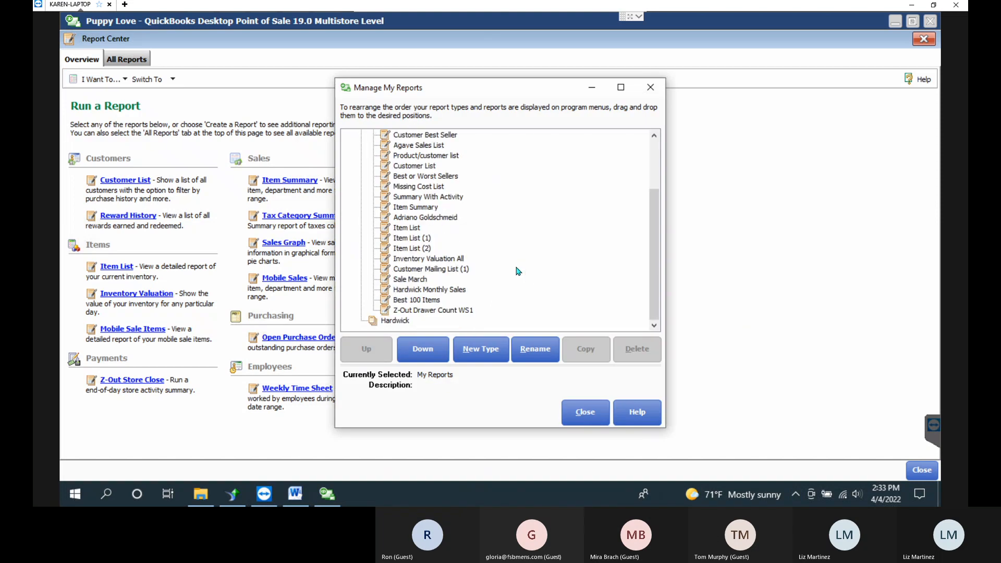
click(440, 312)
Rename the memorized report to 'Z-Out Close WS1'.
click(535, 349)
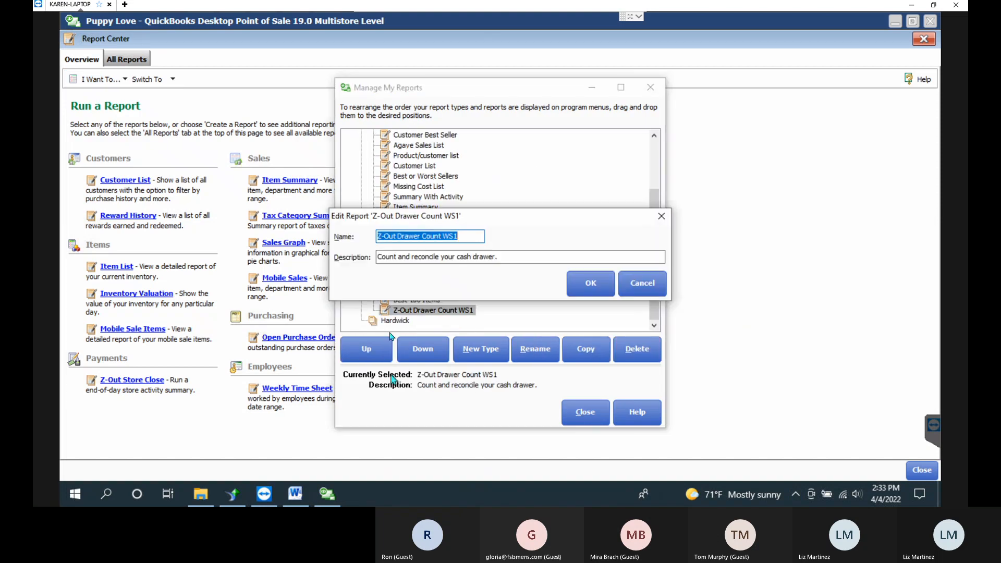
click(441, 237)
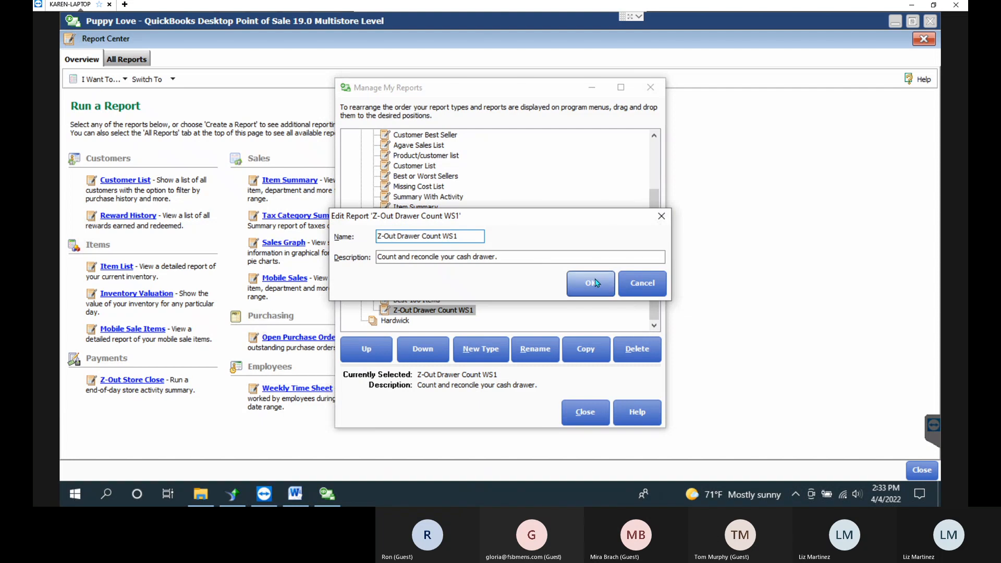
key(BackSpace)
key(BackSpace)
key(BackSpace)
key(Delete)
key(Delete)
key(Delete)
key(BackSpace)
key(BackSpace)
key(BackSpace)
key(BackSpace)
key(BackSpace)
key(BackSpace)
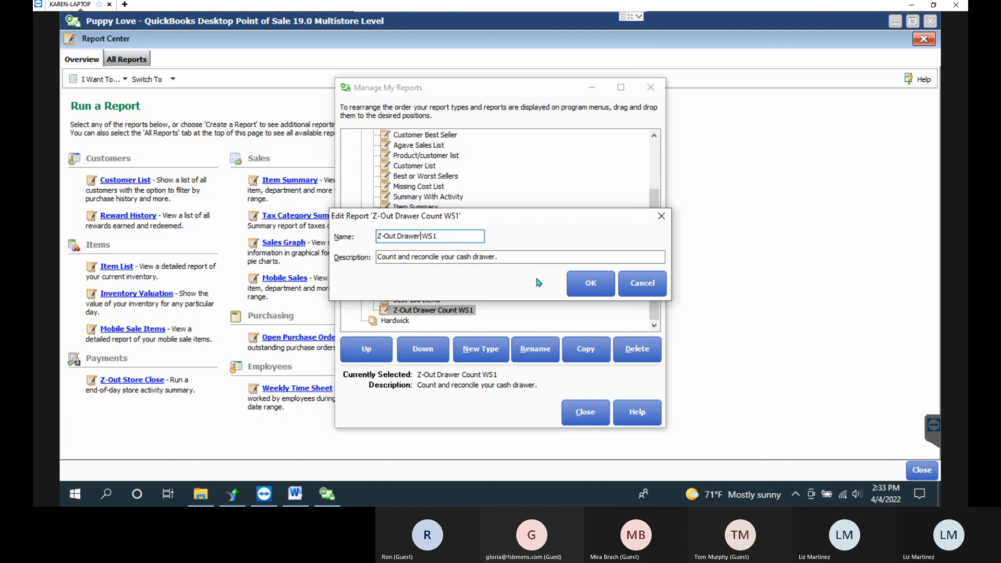
key(BackSpace)
text(Close)
click(588, 284)
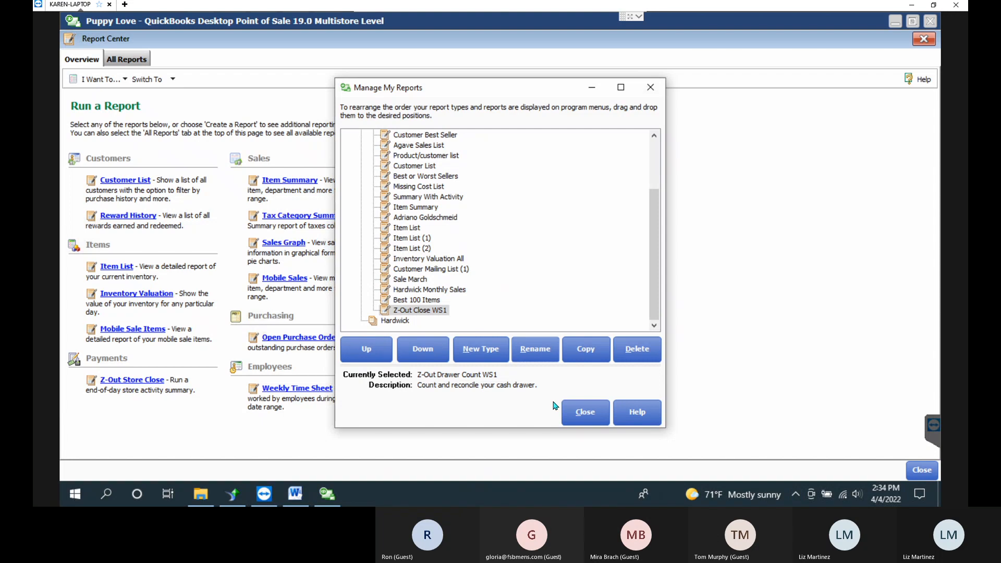
Close the Report Center, confirm Z-Out Close WS1 is in End of Day's Run list, then cancel.
click(579, 410)
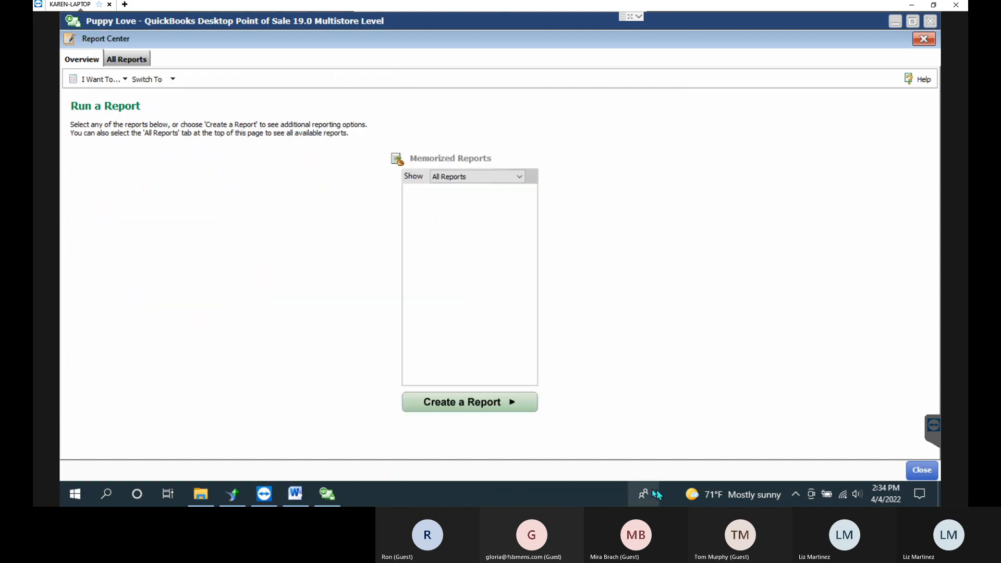
click(921, 470)
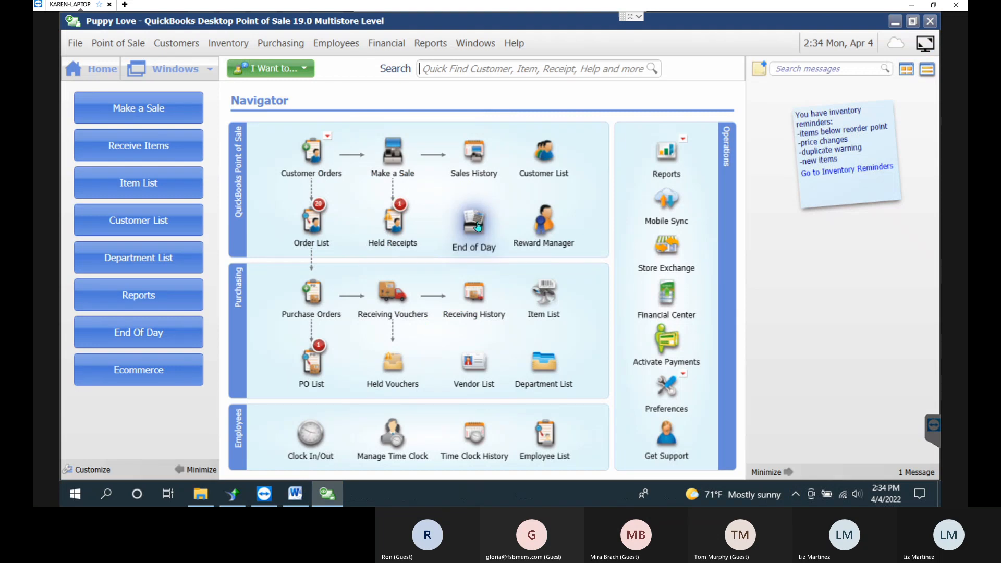
click(186, 335)
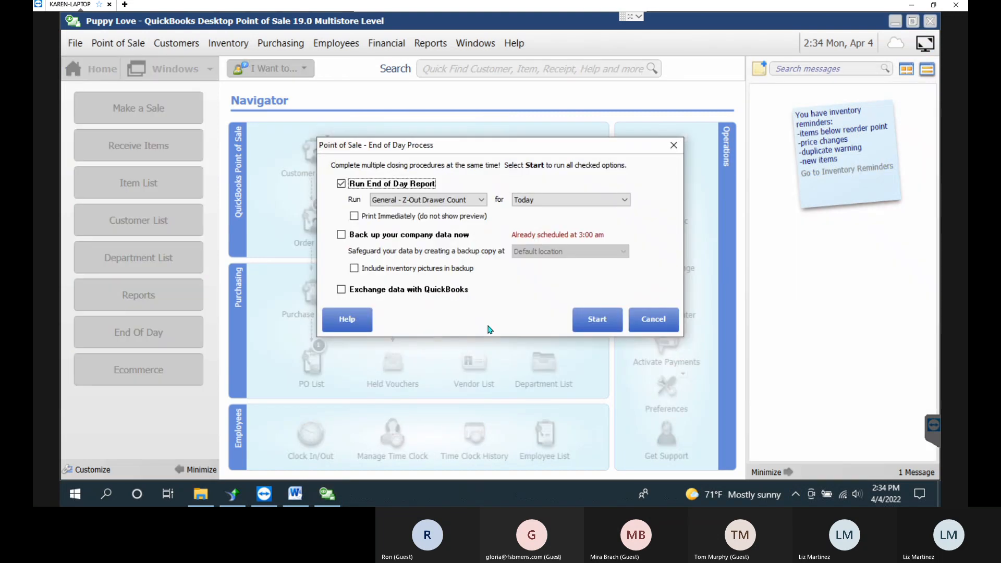
click(462, 200)
click(447, 237)
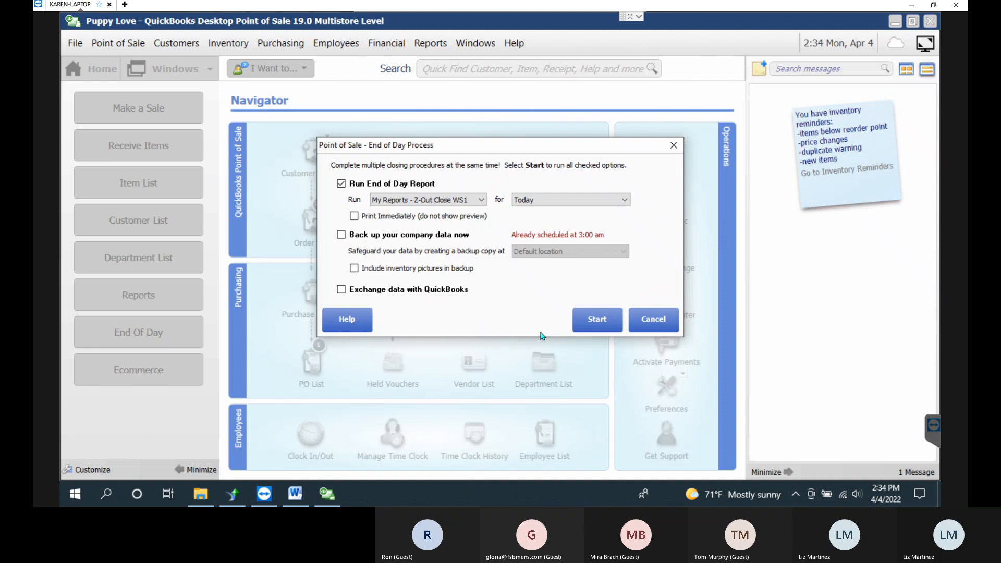
click(662, 312)
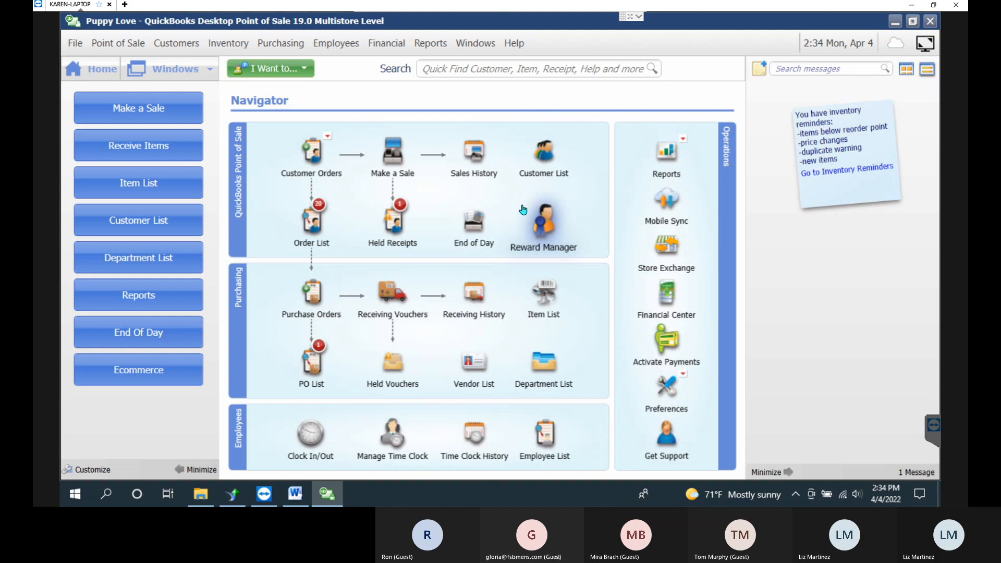
Check the QB POS - Reports.doc agenda in Word, minimize it, and reopen QuickBooks' Report Center.
click(302, 501)
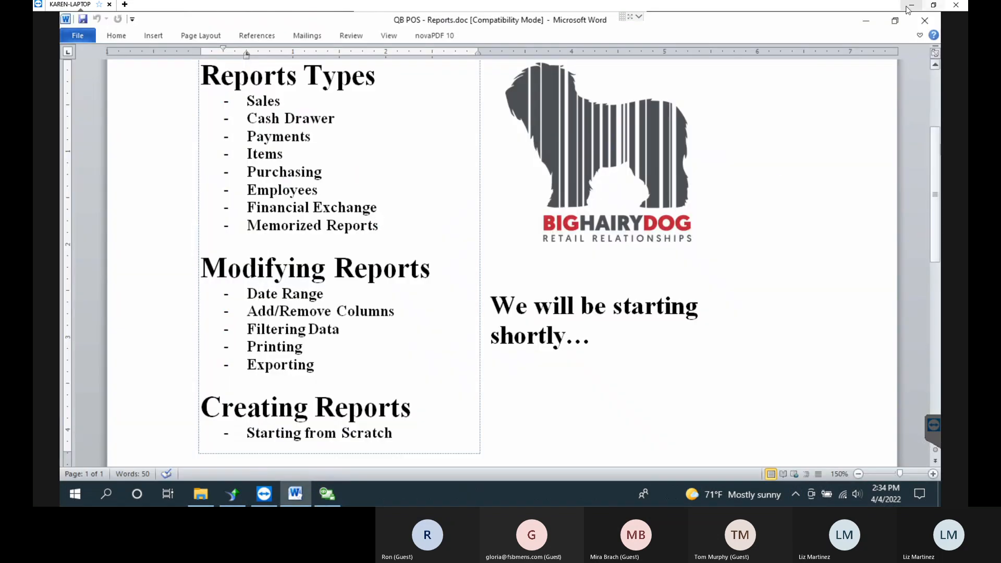
click(871, 23)
click(429, 42)
click(443, 62)
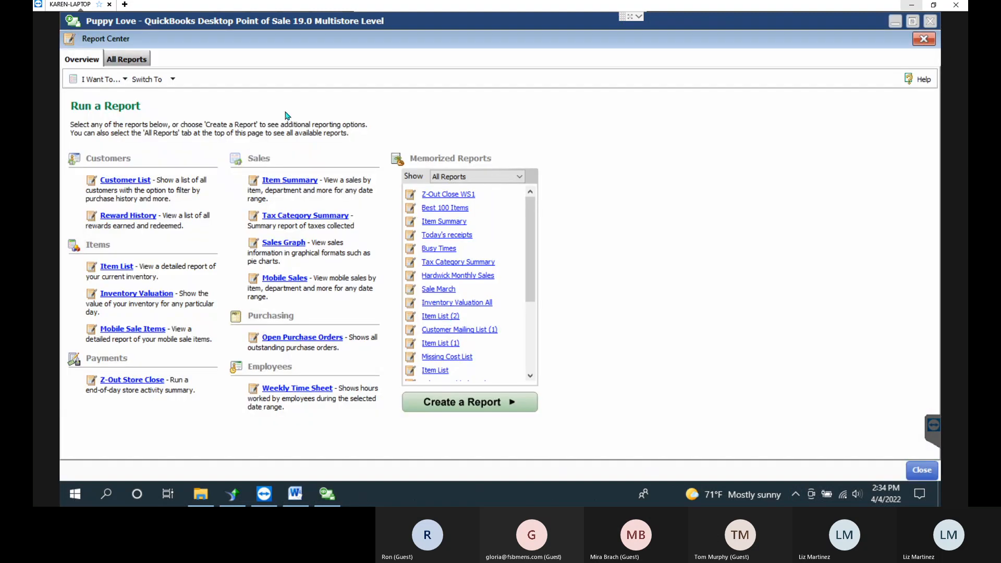
List the Items reports under All Reports and start the Inventory Valuation report.
click(97, 177)
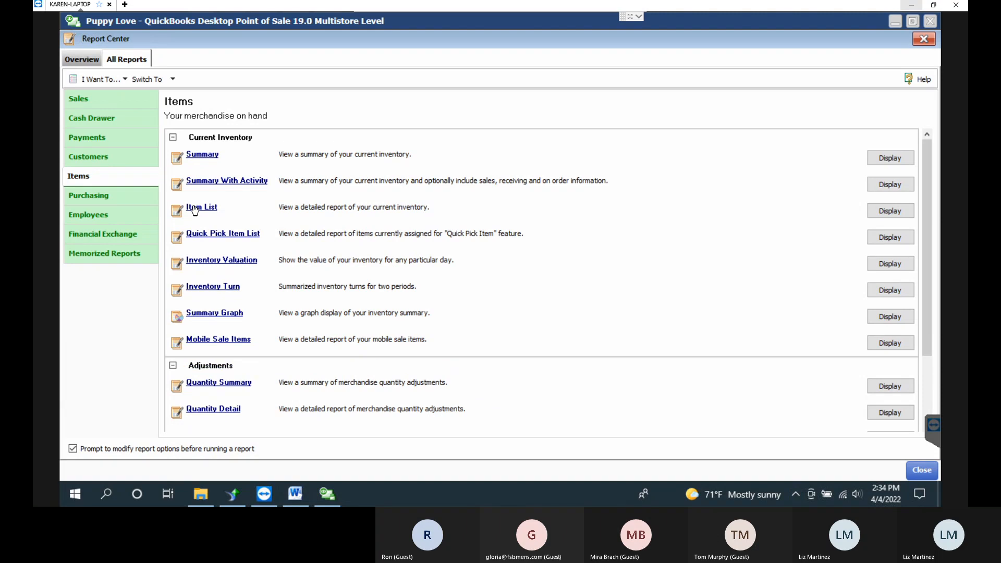
click(245, 261)
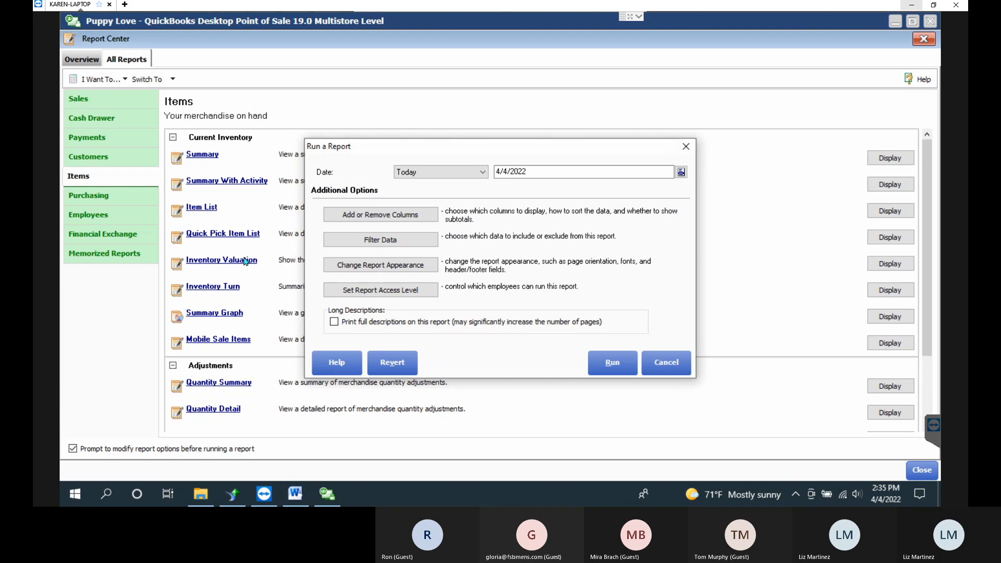
Try the Inventory Valuation date options, picking a custom 3/31/2022, then dismiss the setup window.
click(475, 172)
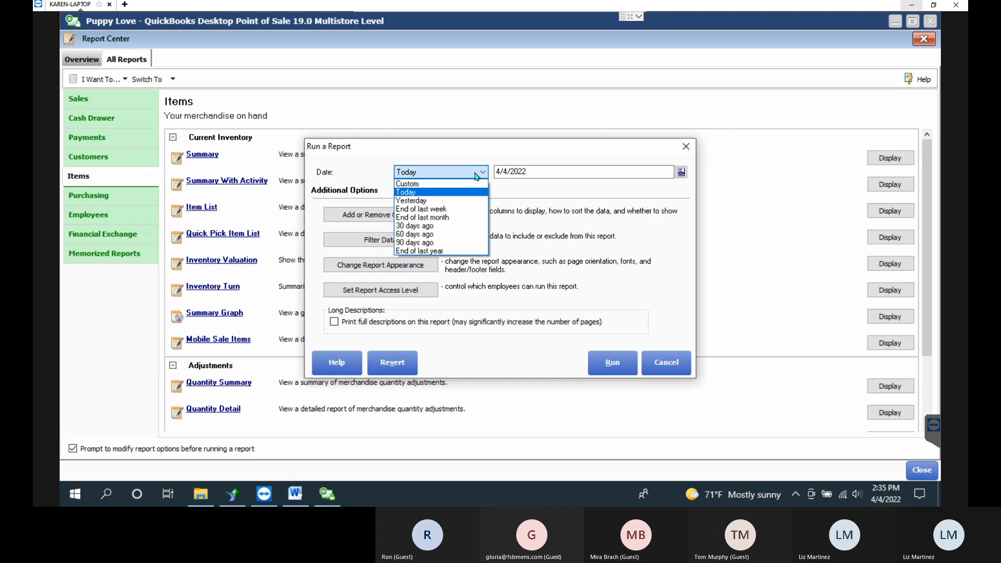
click(432, 210)
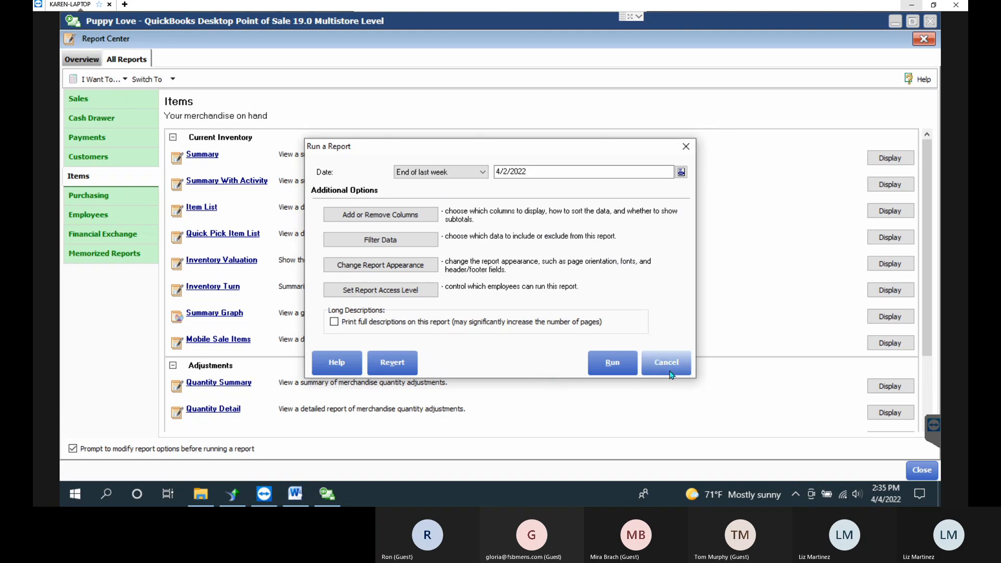
click(430, 172)
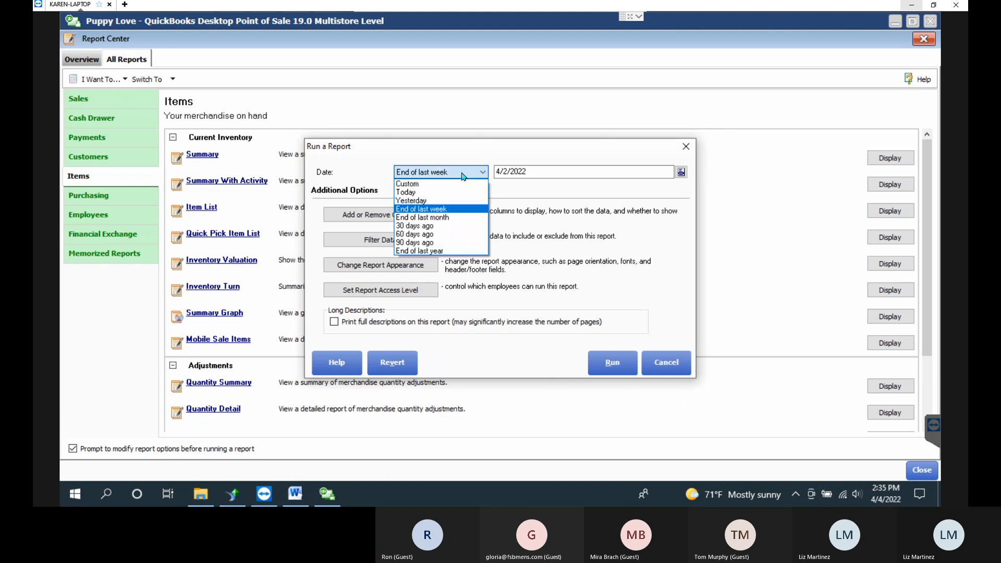
click(430, 185)
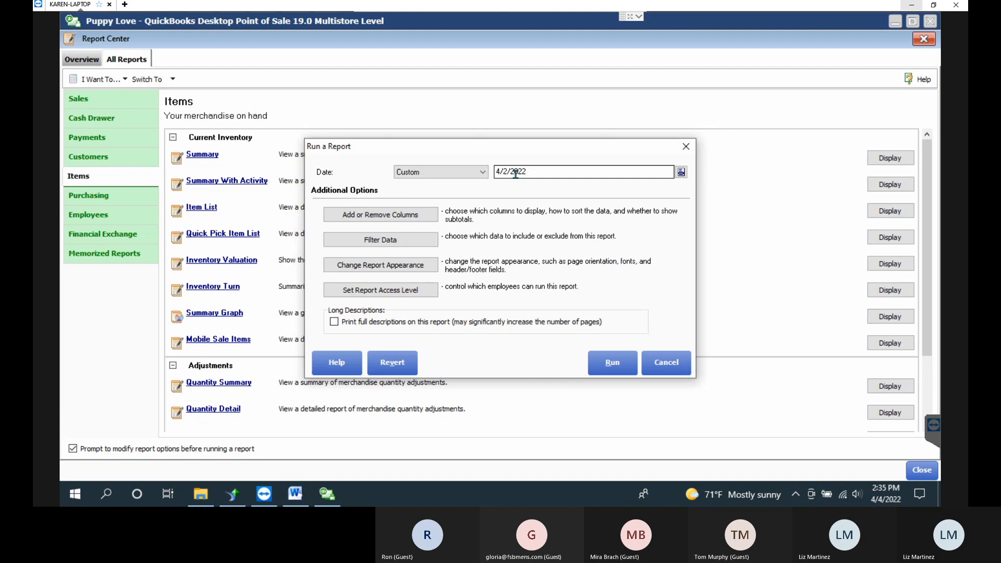
click(681, 172)
click(587, 216)
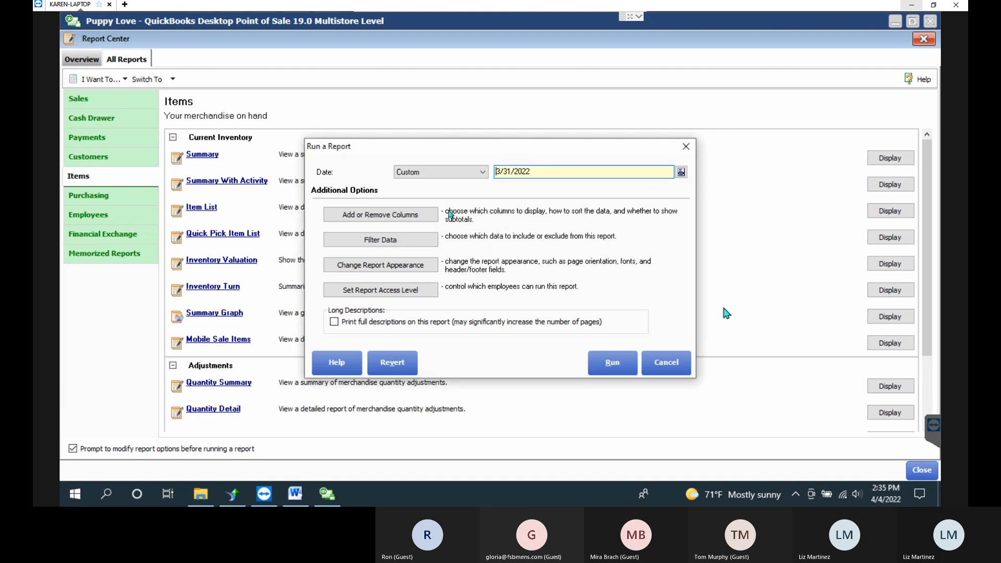
click(612, 363)
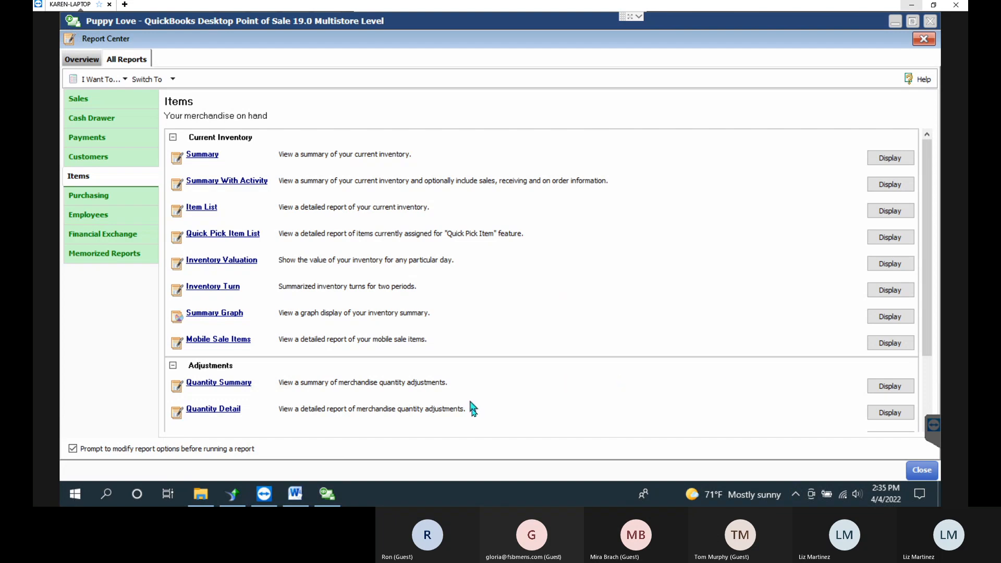
Reopen Inventory Valuation, set its date to today, 4/4/2022, and bring up column and sorting choices.
click(251, 265)
click(548, 176)
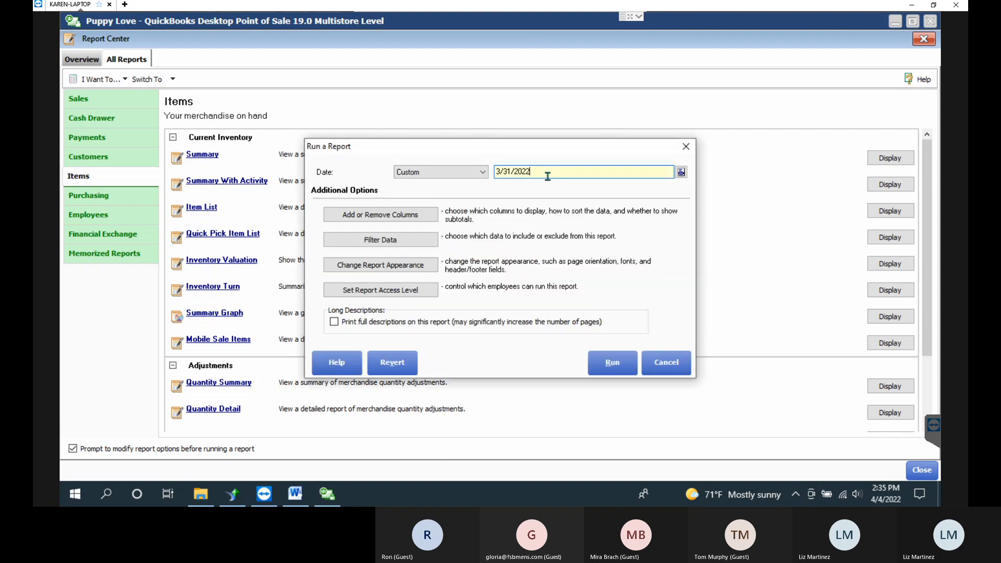
click(681, 172)
click(595, 255)
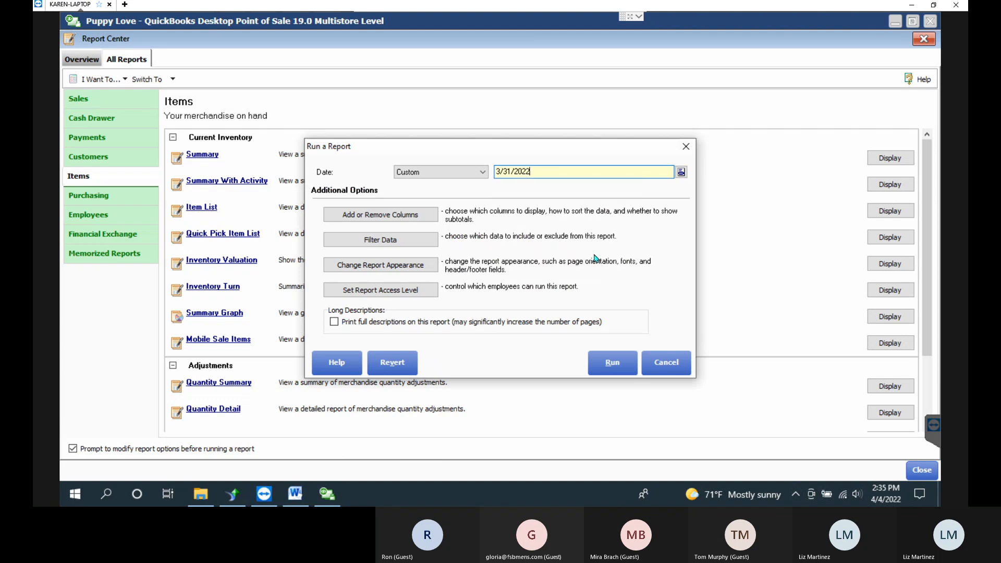
click(681, 173)
click(565, 276)
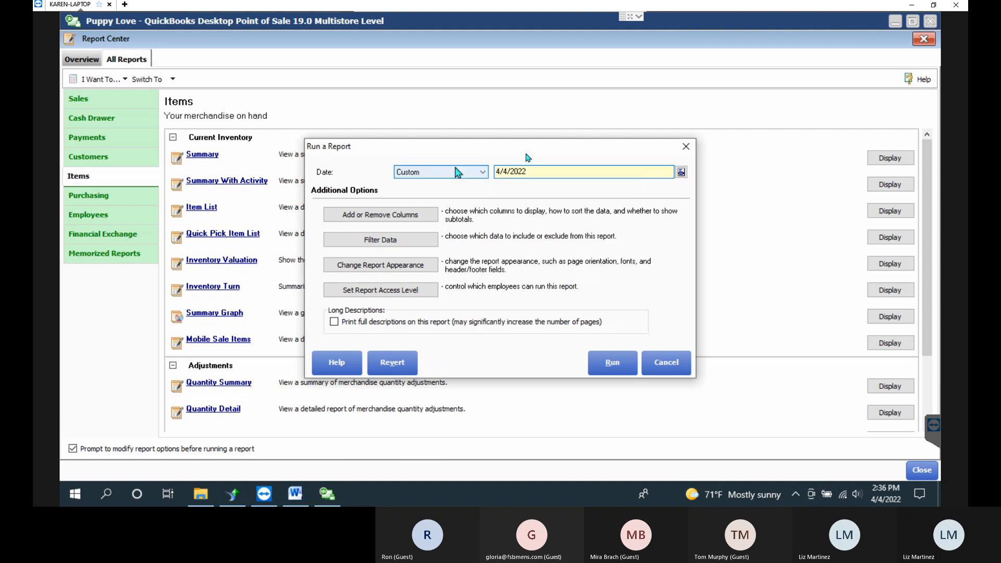
click(384, 218)
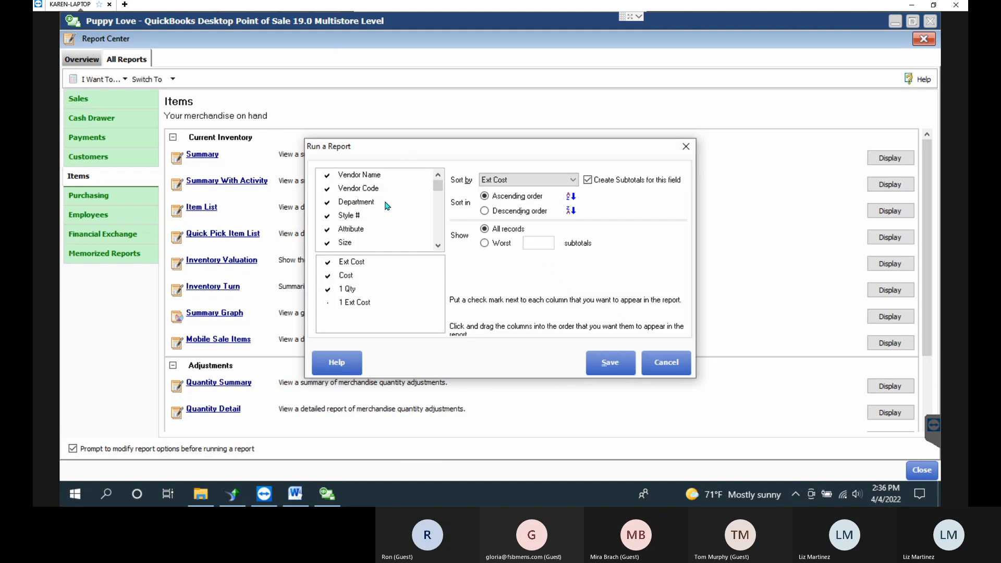
Keep Ext Cost as the sort field with subtotals turned off and save the column settings.
click(569, 181)
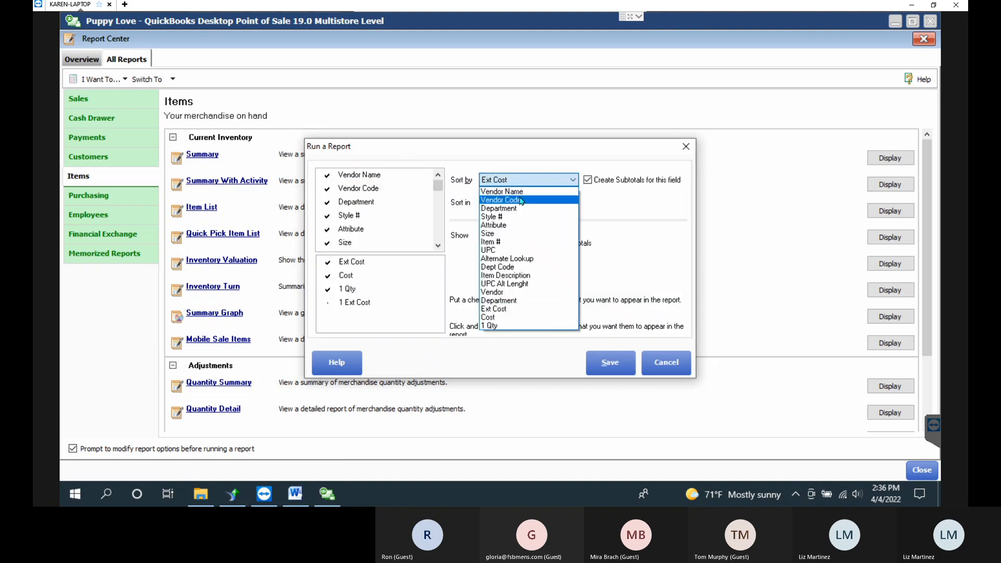
click(614, 187)
click(614, 187)
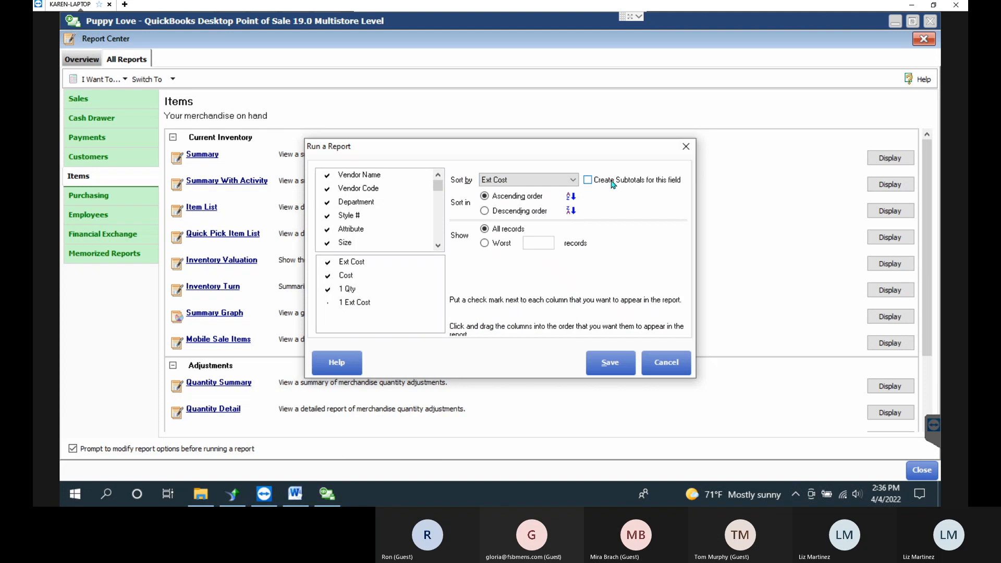
click(619, 371)
click(617, 364)
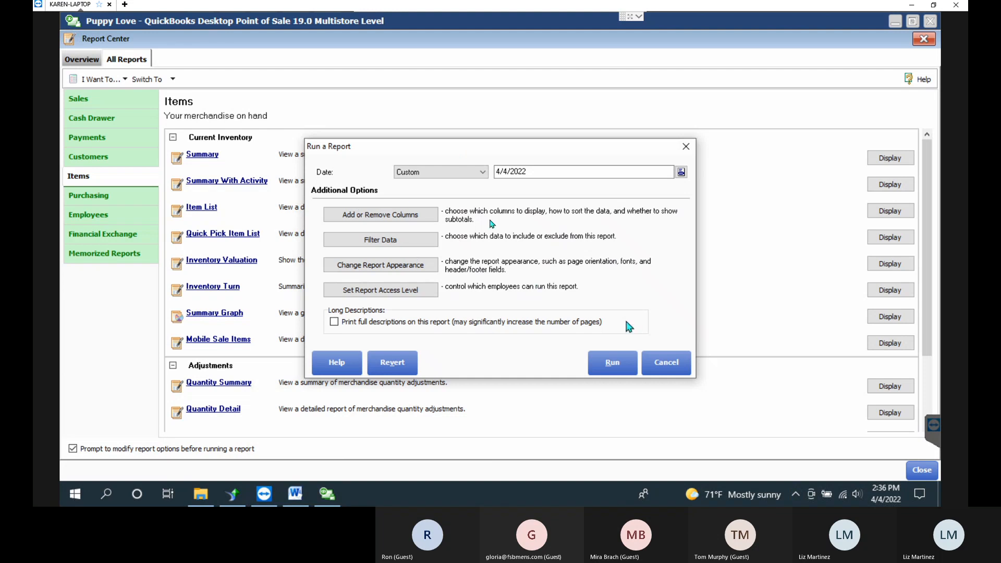
Reopen the column choices, discard the changes, and close the Inventory Valuation setup window.
click(362, 214)
drag(439, 185, 438, 235)
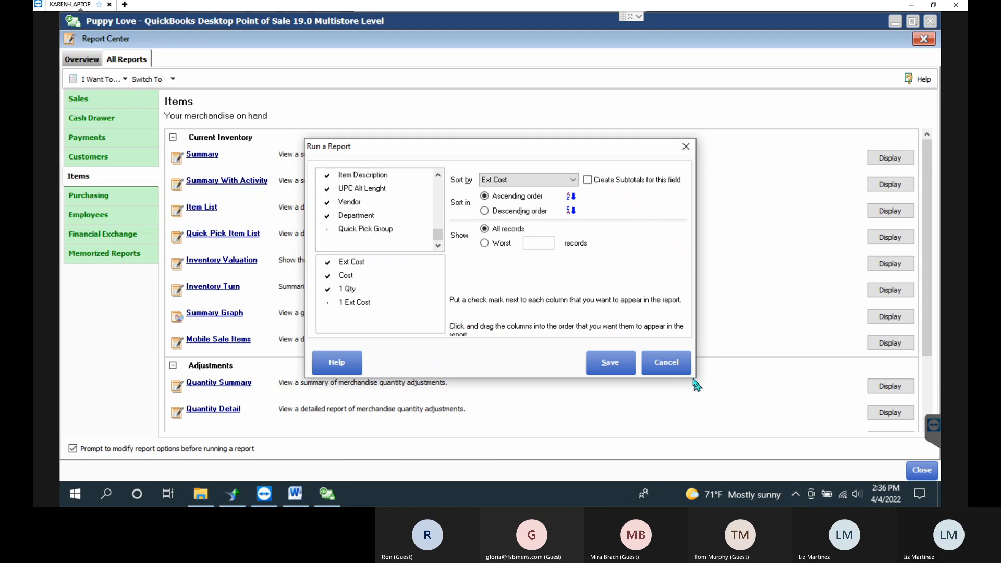
click(666, 362)
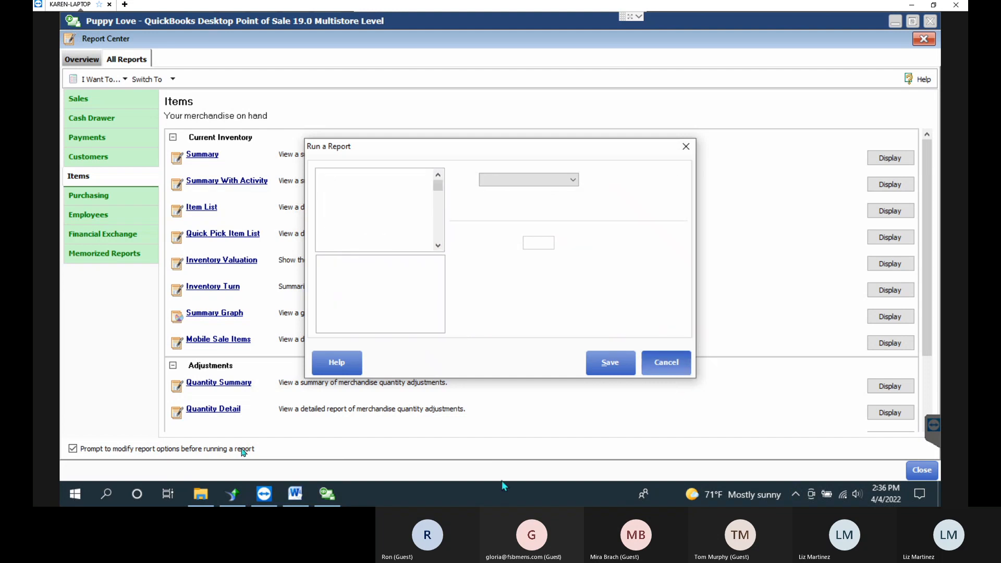
click(686, 146)
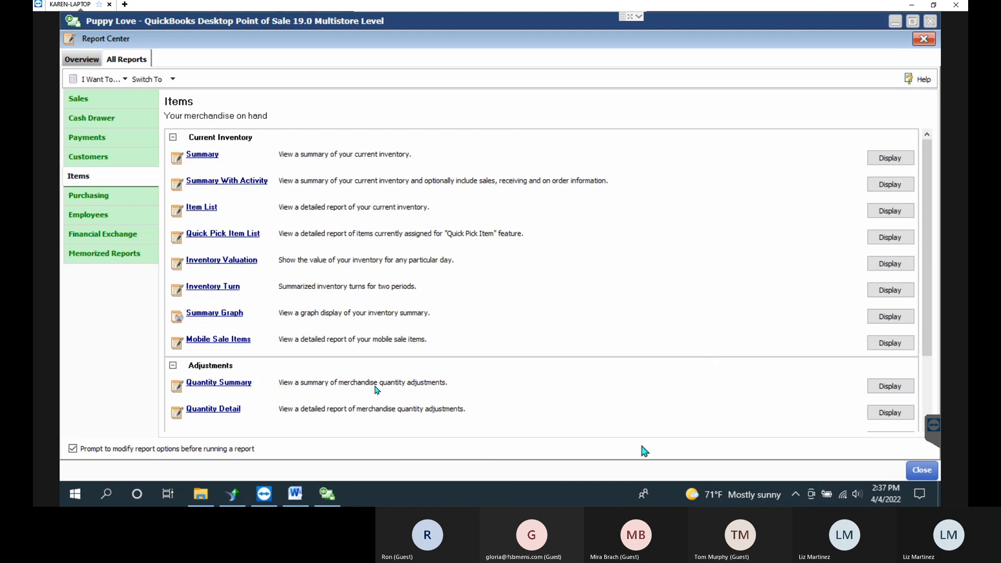
Run the Item List report and sort it by Style # in descending order.
click(197, 210)
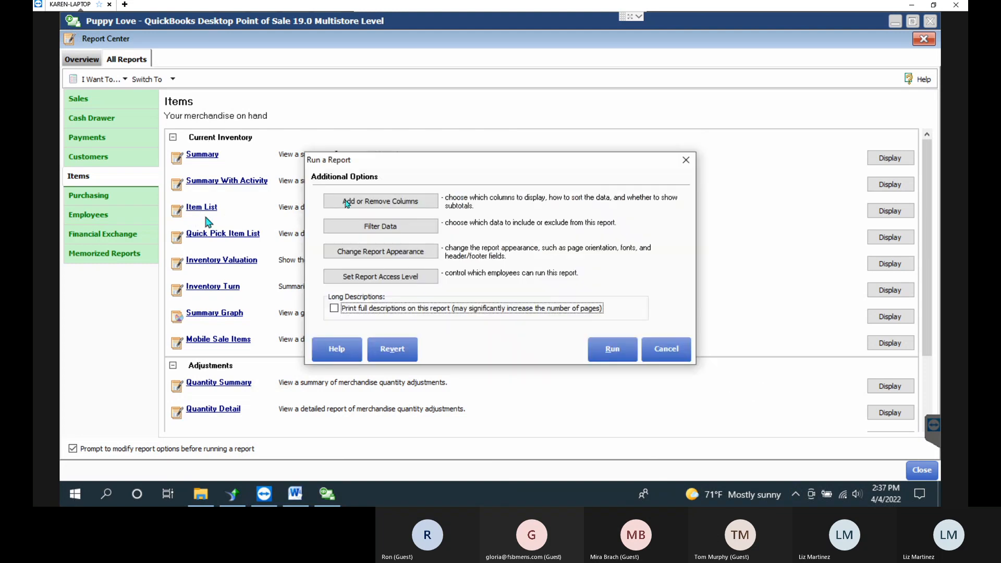
click(623, 356)
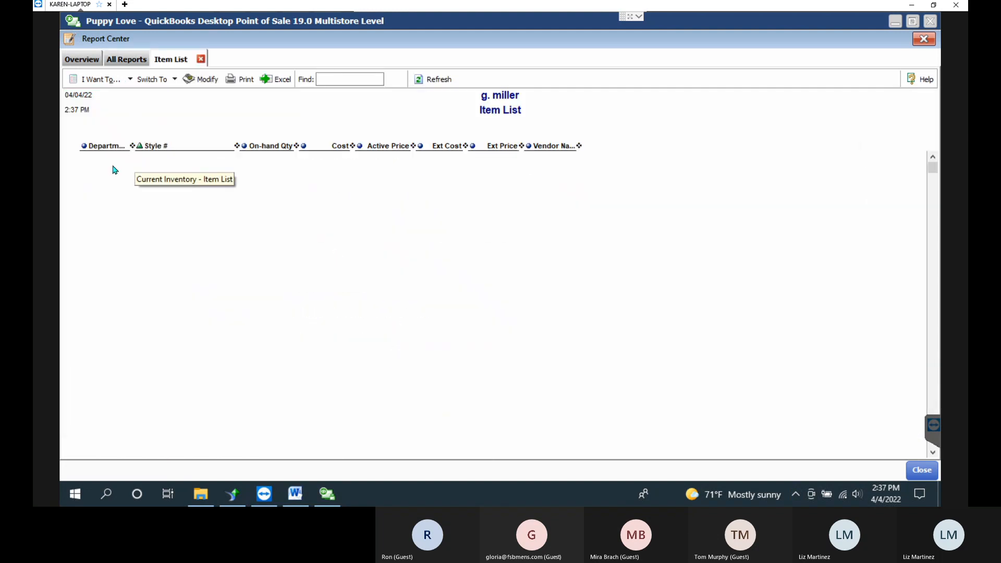
click(139, 147)
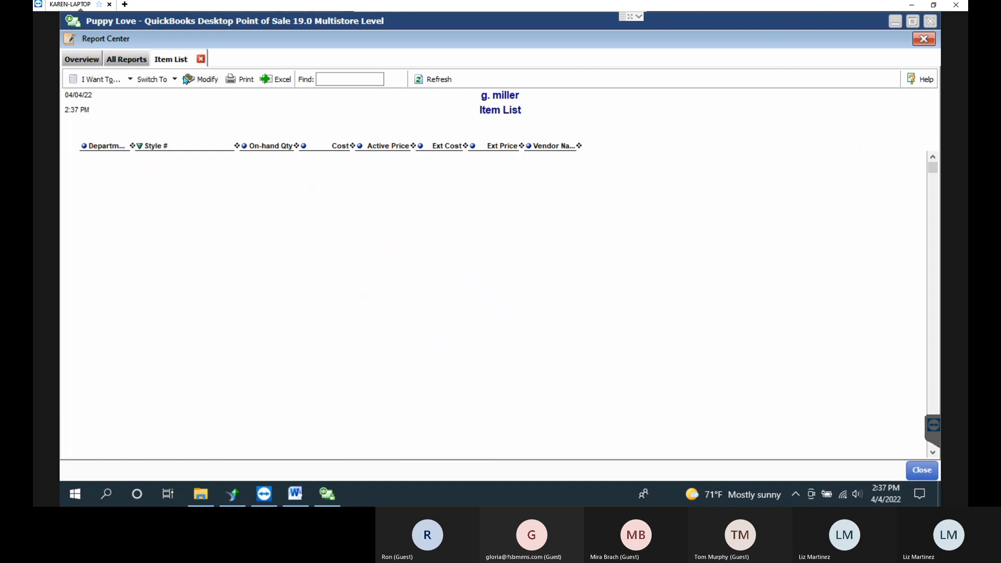
click(109, 82)
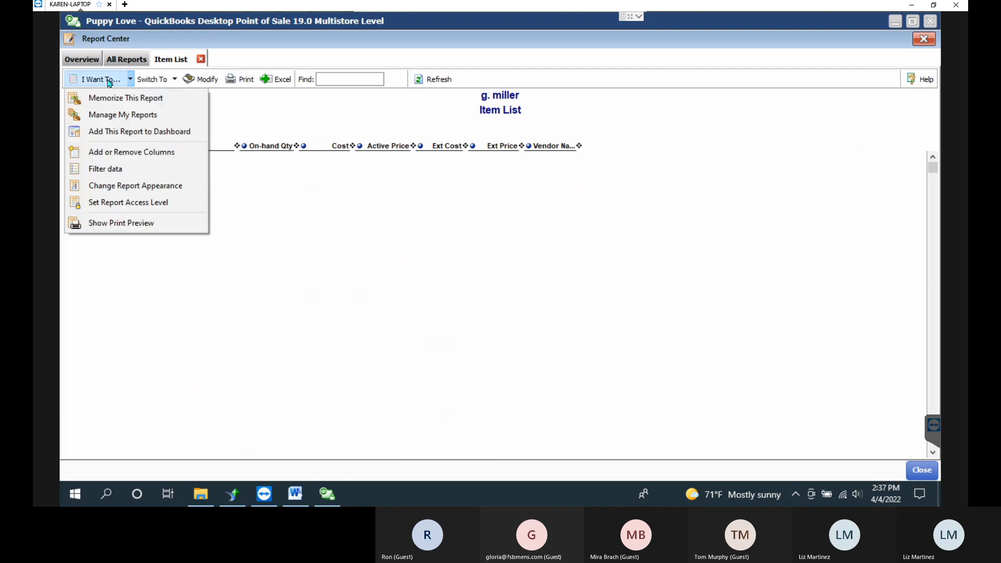
Clear all vendor selections in the Item List's Filter Data, save, and rerun the report.
click(206, 82)
click(205, 83)
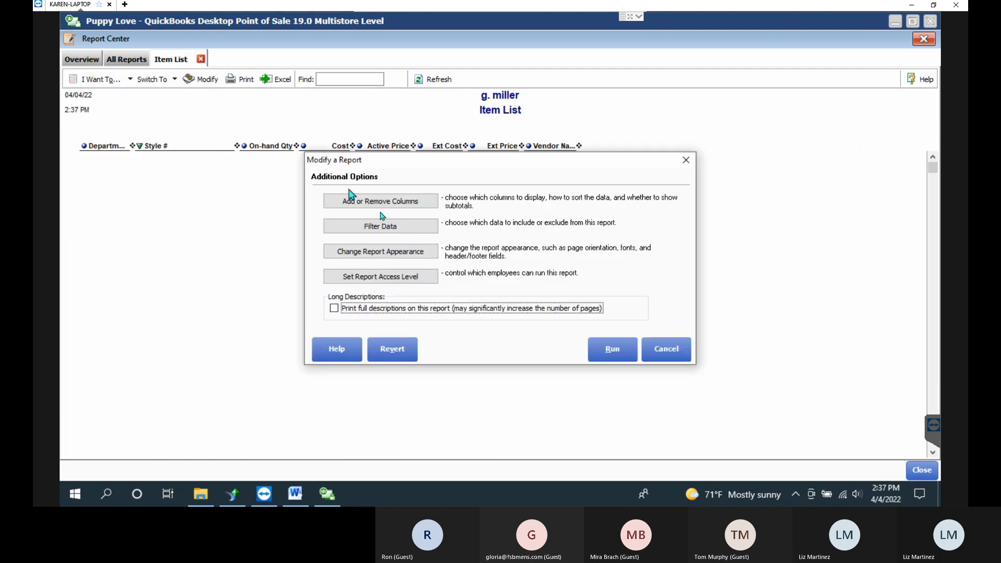
click(391, 232)
click(564, 240)
click(564, 261)
click(559, 257)
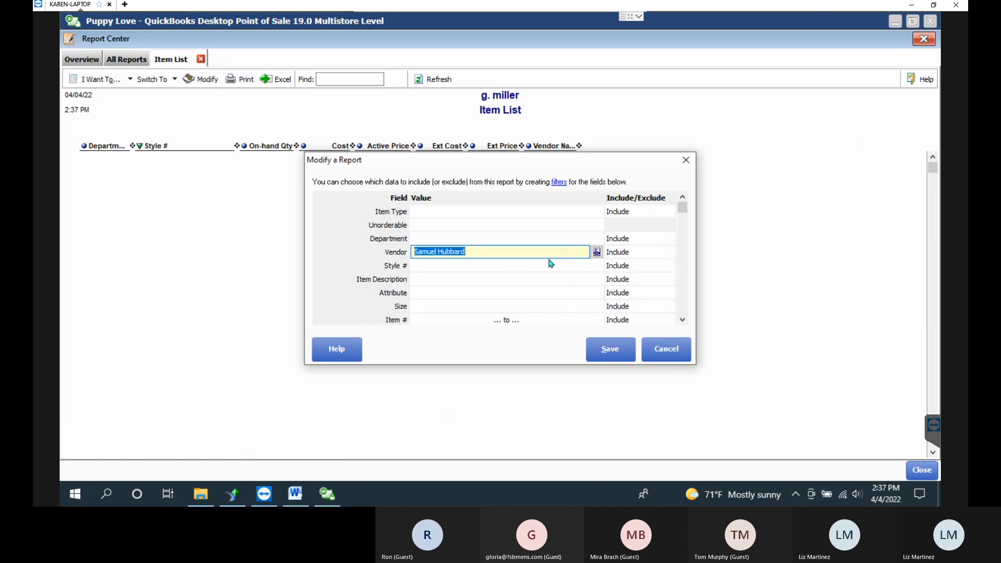
click(596, 252)
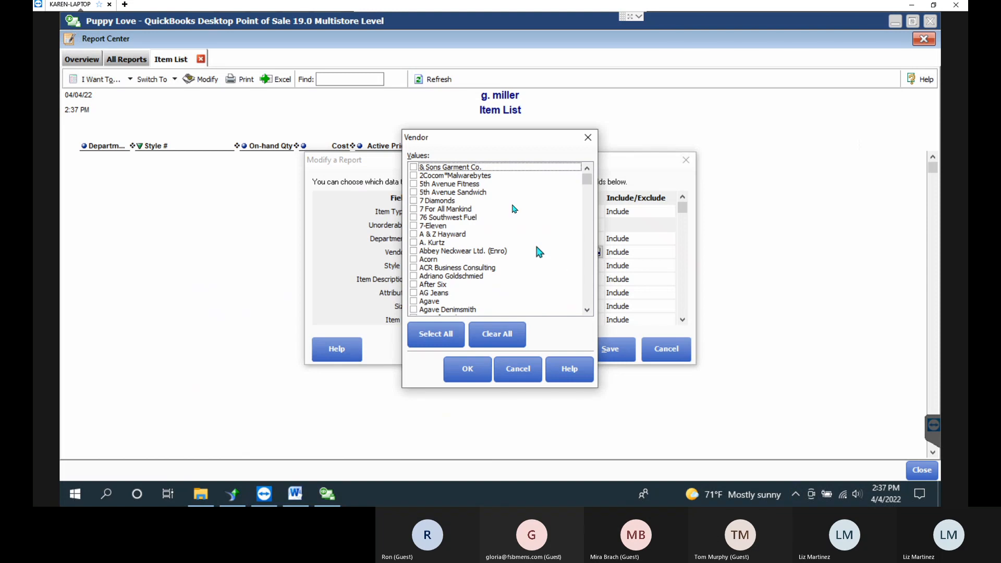
click(496, 334)
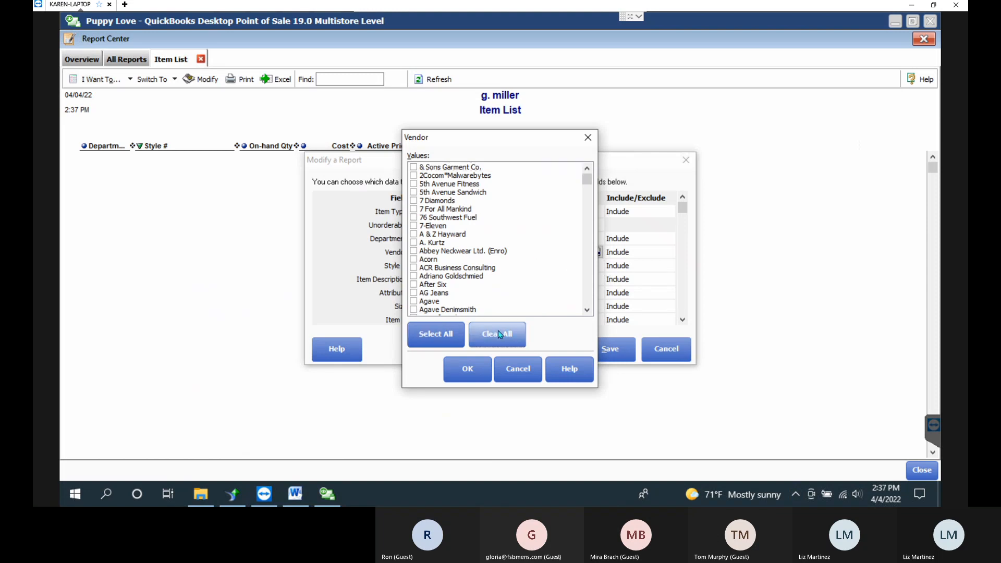
click(474, 376)
click(621, 353)
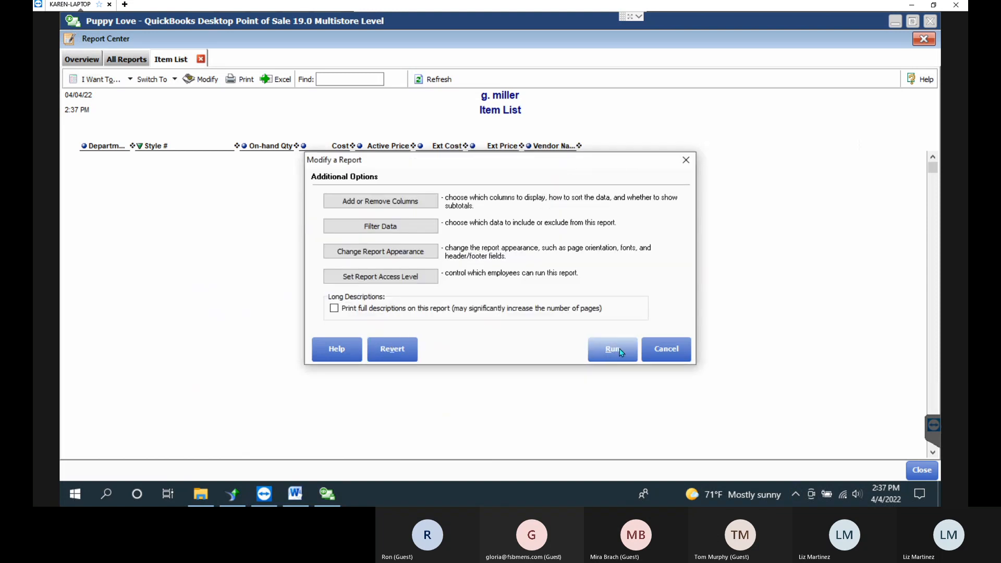
click(621, 352)
Review the 7318S2S/P318S2S, E54878 and 01.1 Suit rows, then return to All Reports.
click(619, 290)
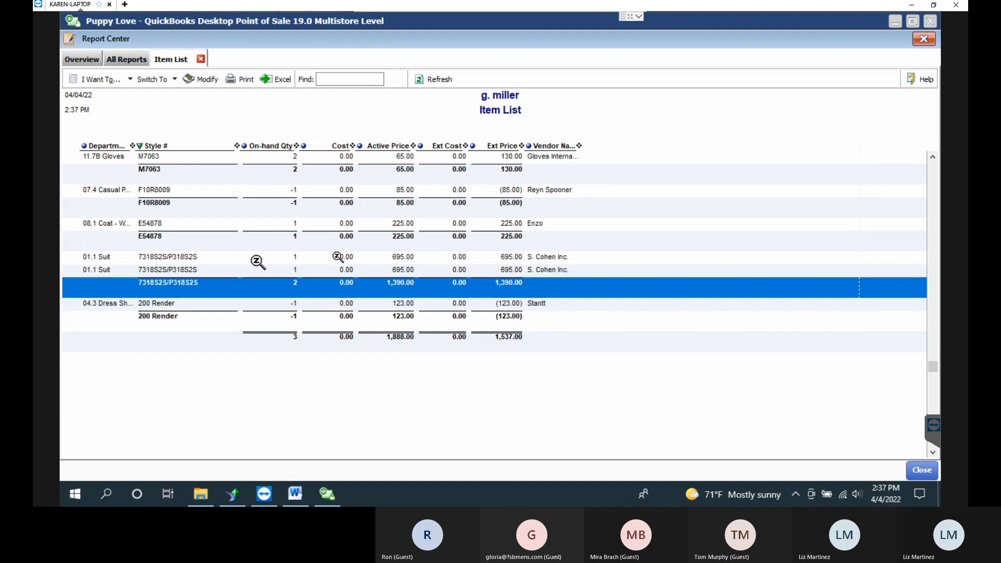
click(505, 248)
click(502, 270)
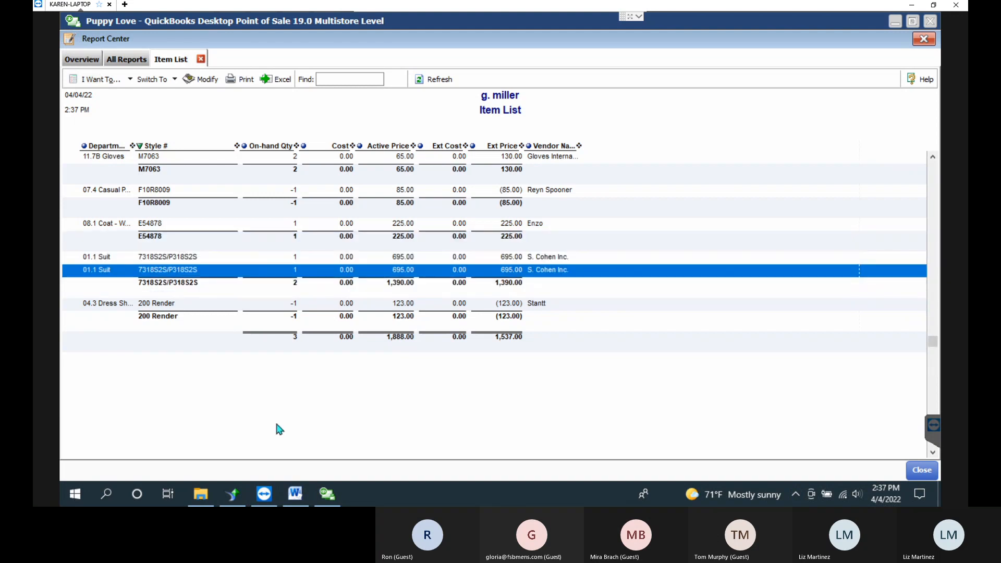
click(137, 58)
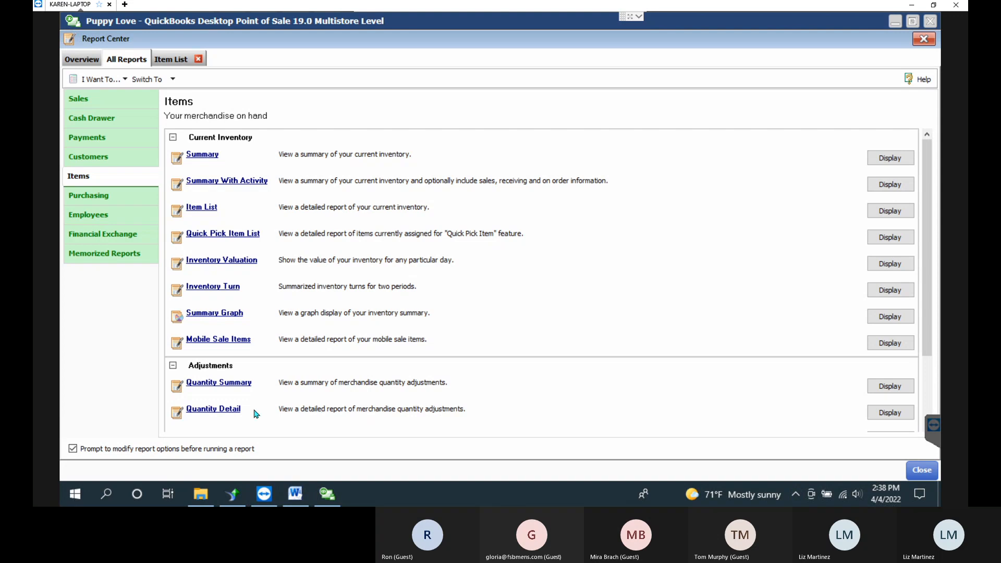
Set the Quantity Detail report's dates from 1/1/2022 to today, 4/4/2022, and run it.
click(236, 412)
click(447, 183)
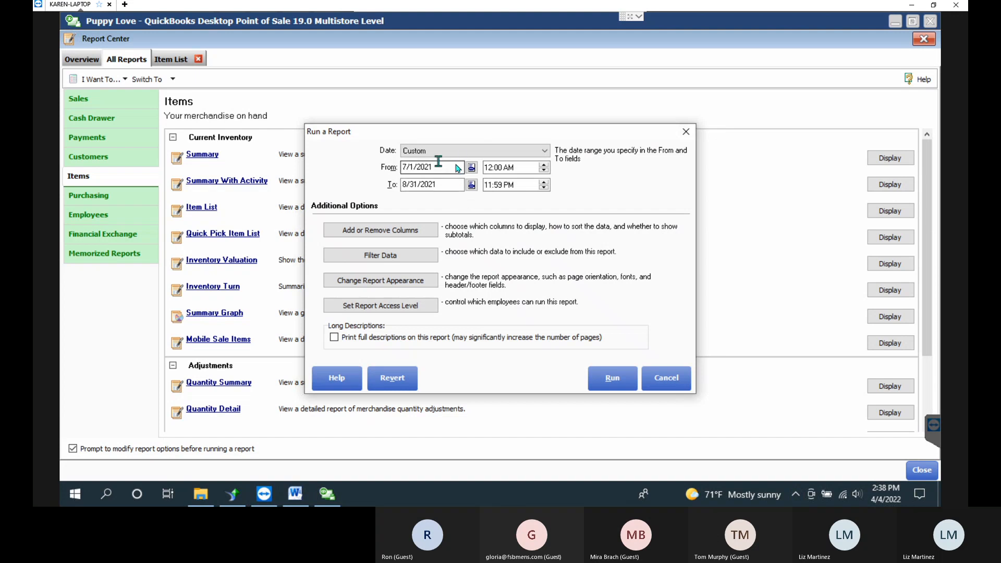
click(472, 185)
click(461, 290)
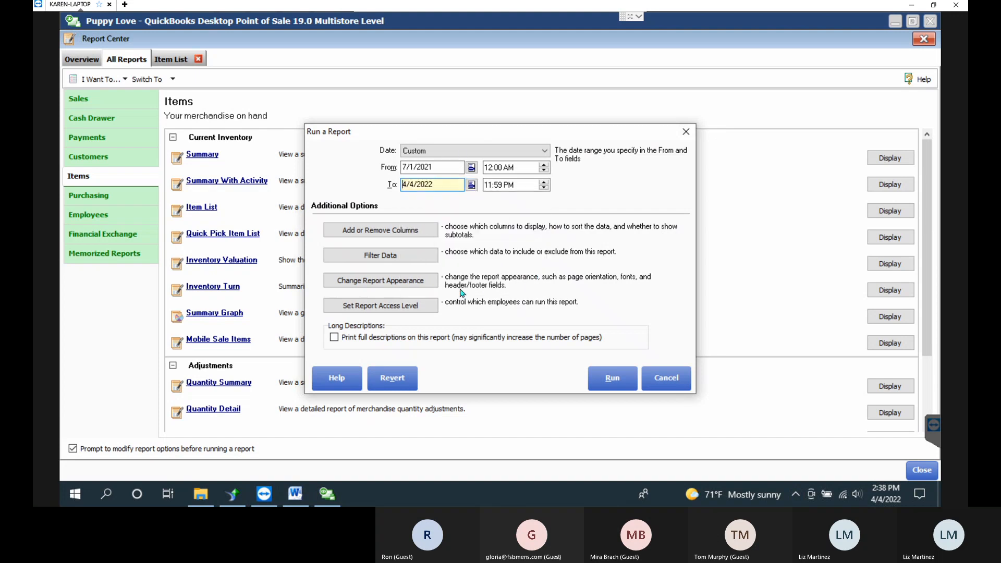
click(471, 168)
click(473, 187)
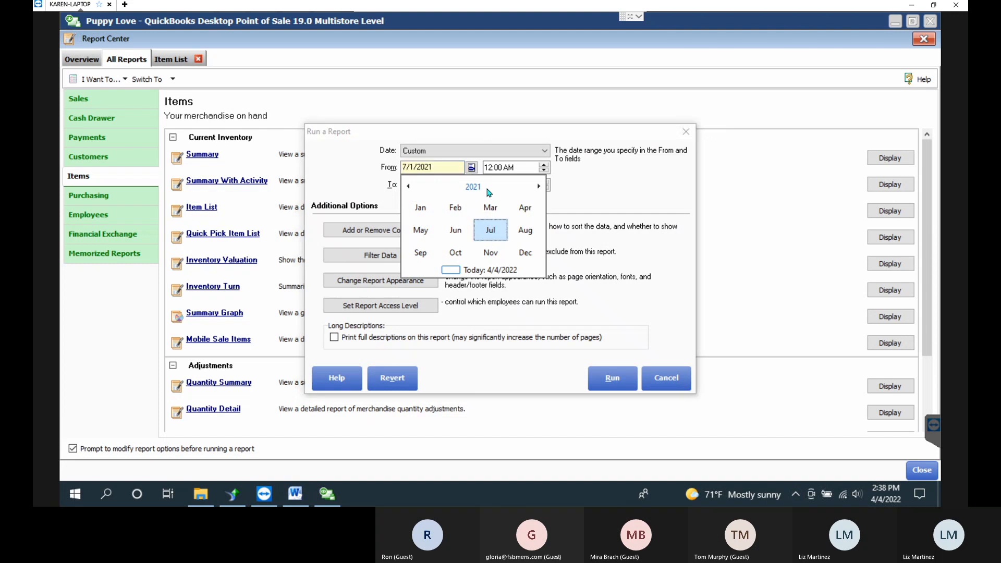
click(539, 186)
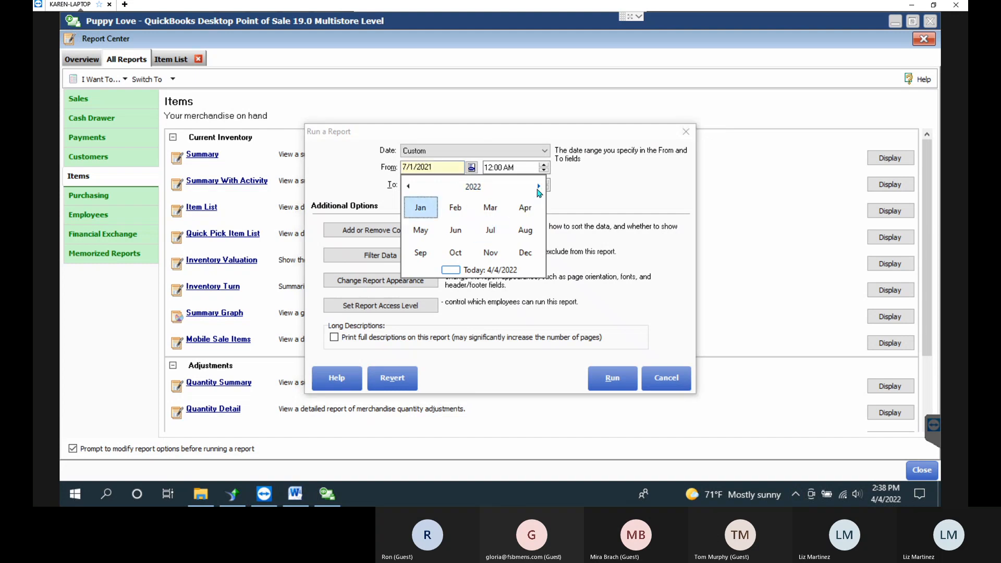
click(427, 209)
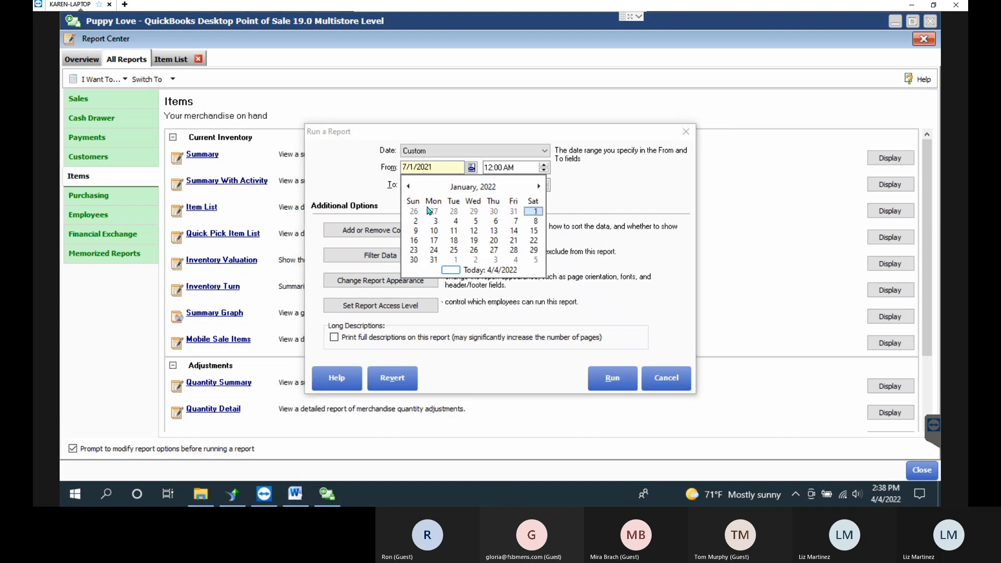
click(533, 211)
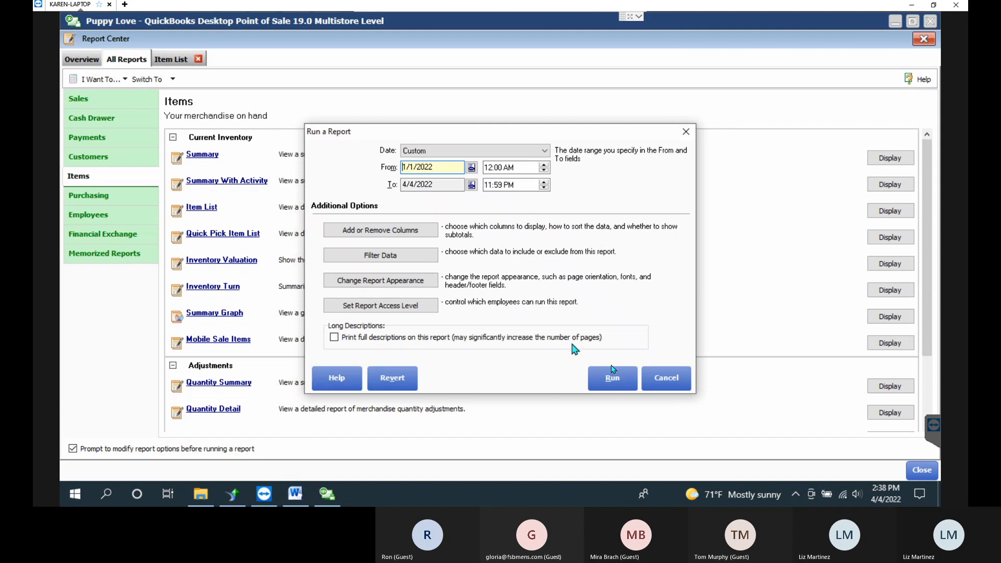
click(615, 379)
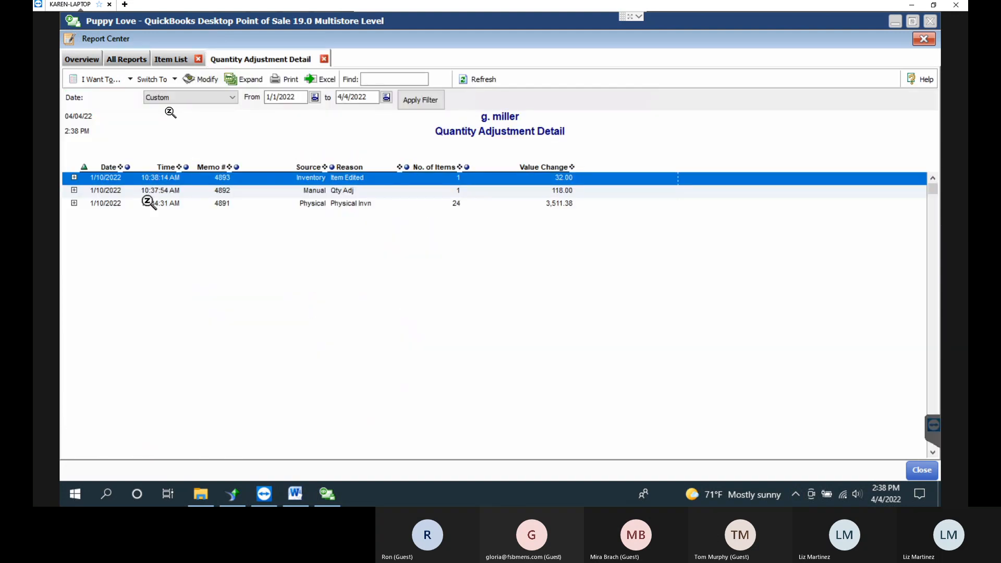
Expand all adjustments and inspect the E54878, M7063 and M-10284 item lines.
click(248, 81)
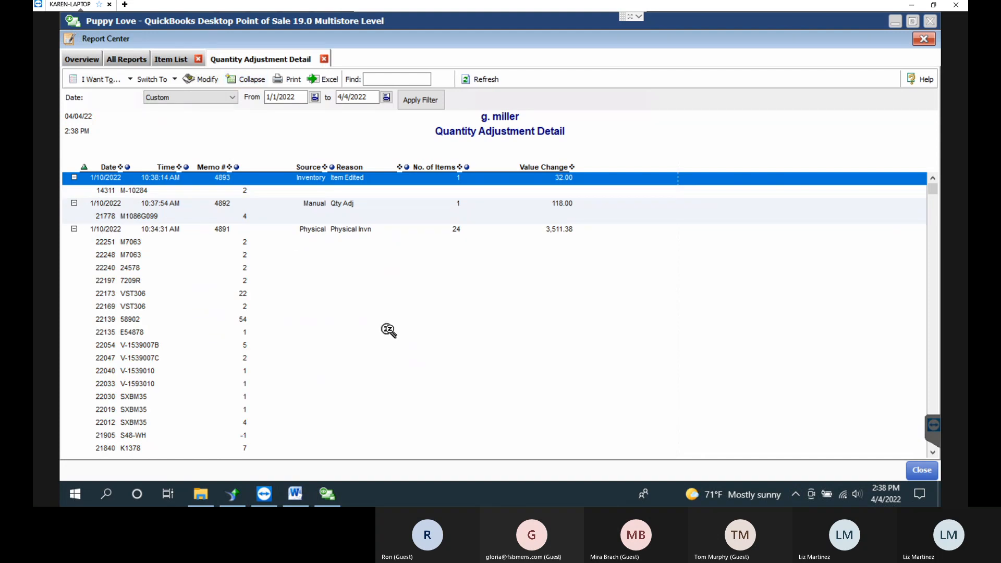
click(389, 332)
click(406, 256)
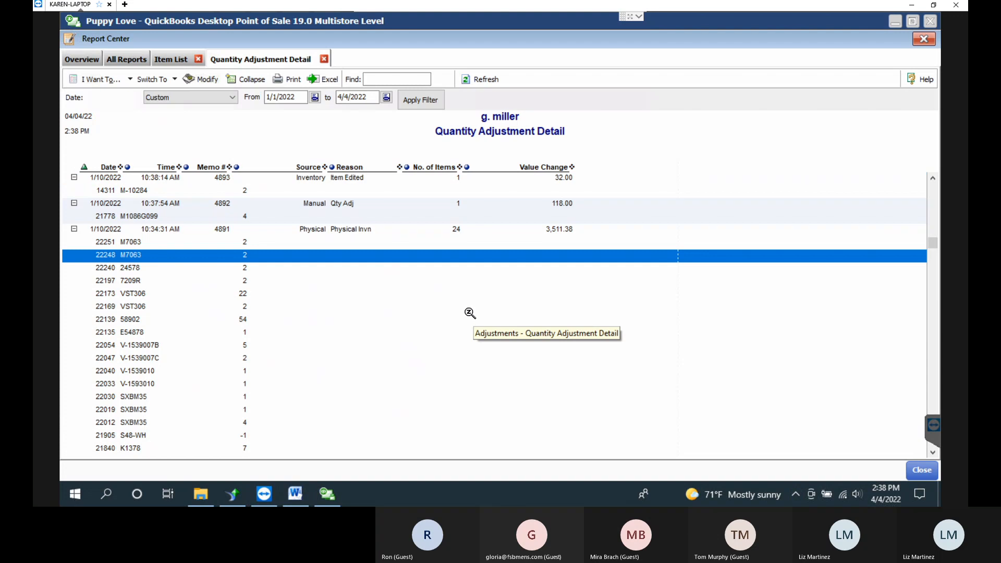
click(131, 191)
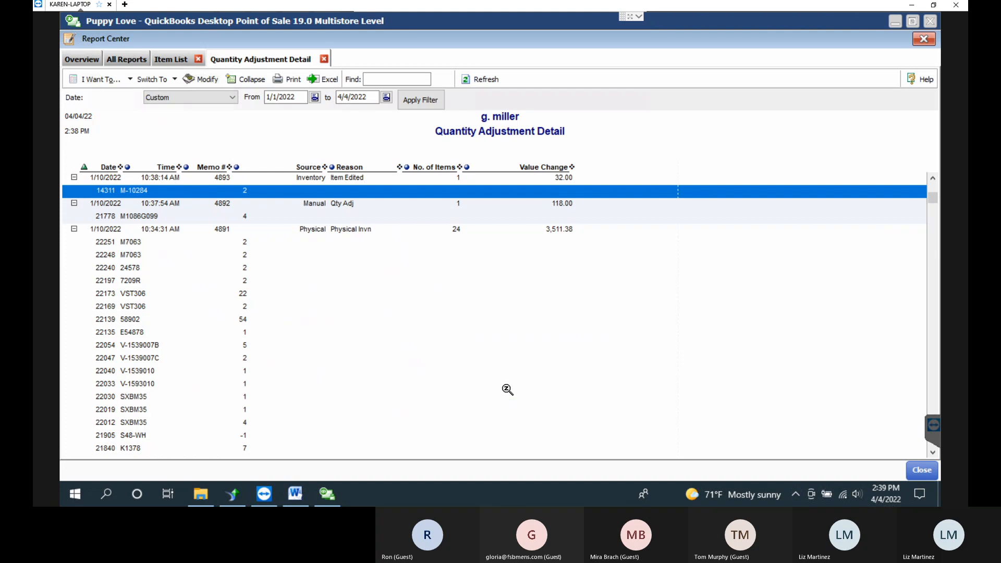
drag(118, 255, 189, 409)
scroll(198, 358, down, 4)
scroll(198, 354, up, 9)
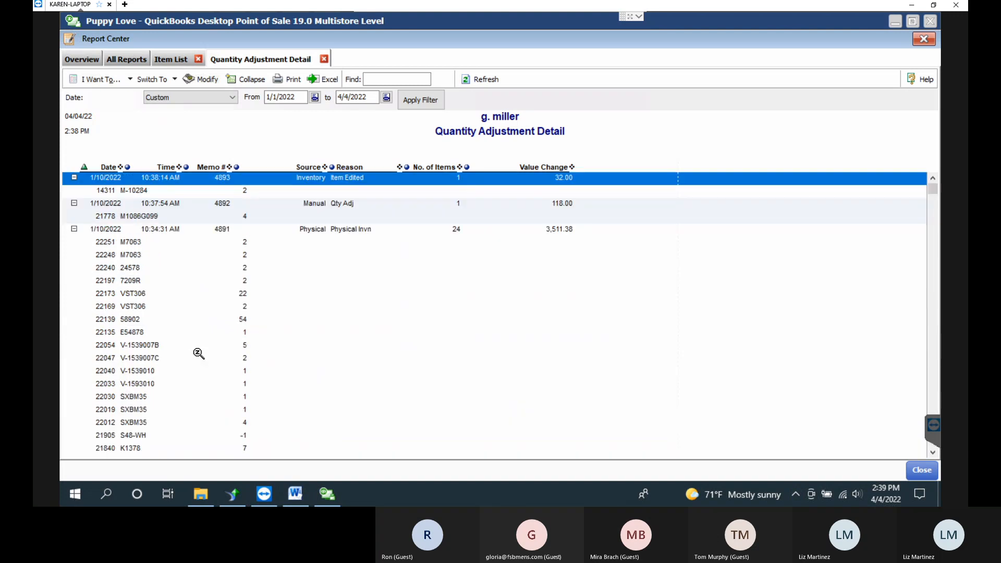
Collapse the 4891 Physical Invn adjustment and close the Quantity Adjustment Detail report.
click(327, 229)
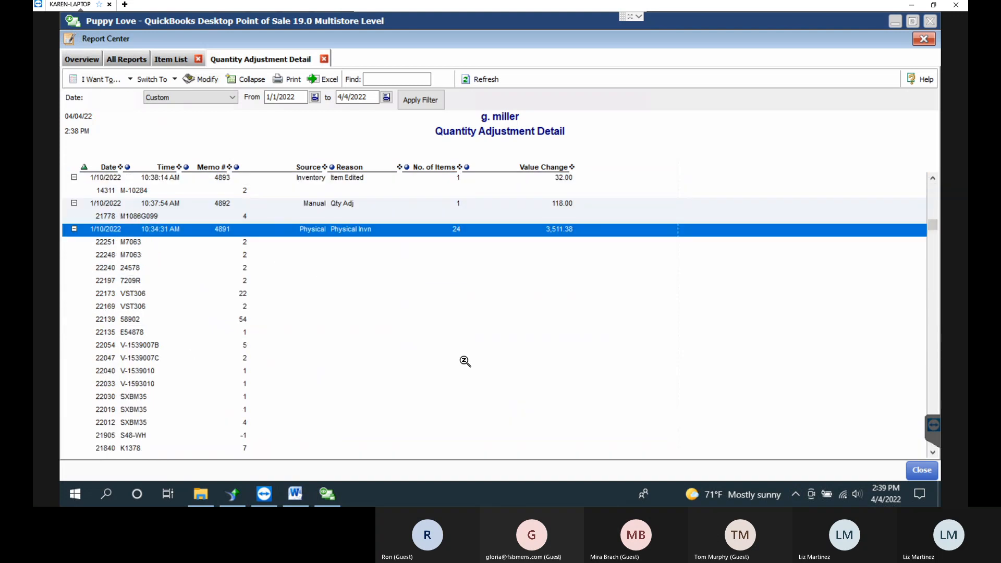
click(74, 229)
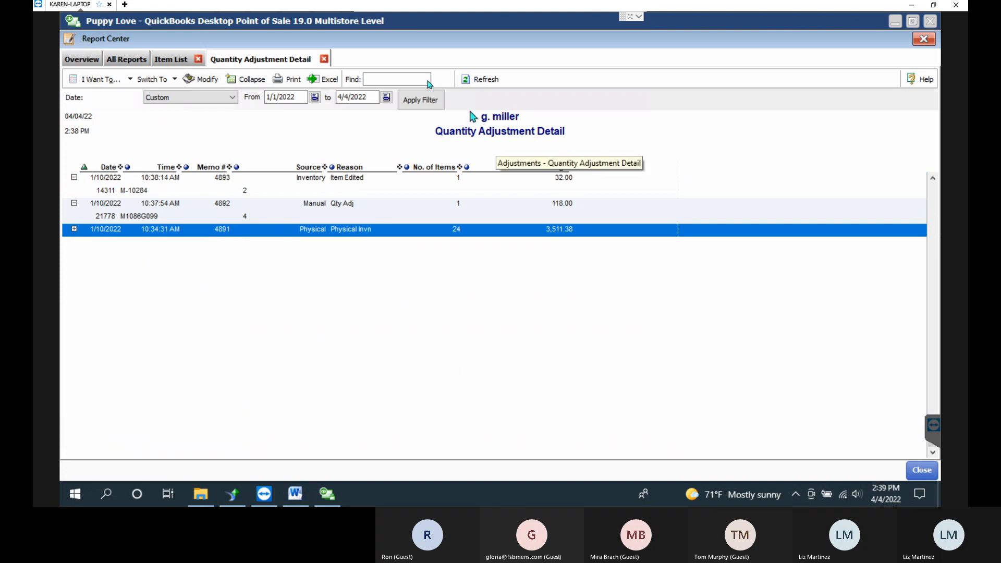
click(324, 59)
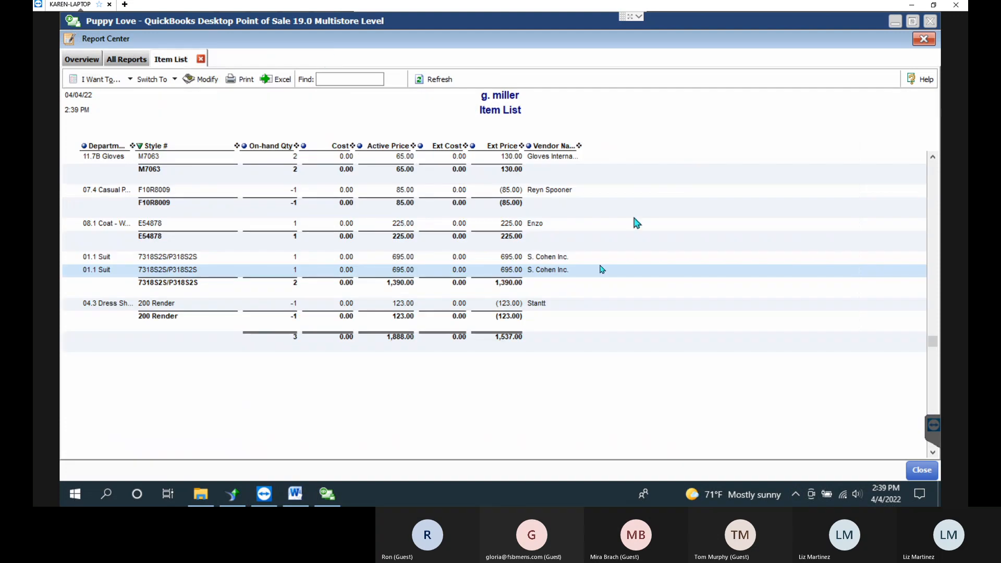
Return to All Reports and show the Purchasing category: On Order, Receiving and Vendor List.
click(125, 60)
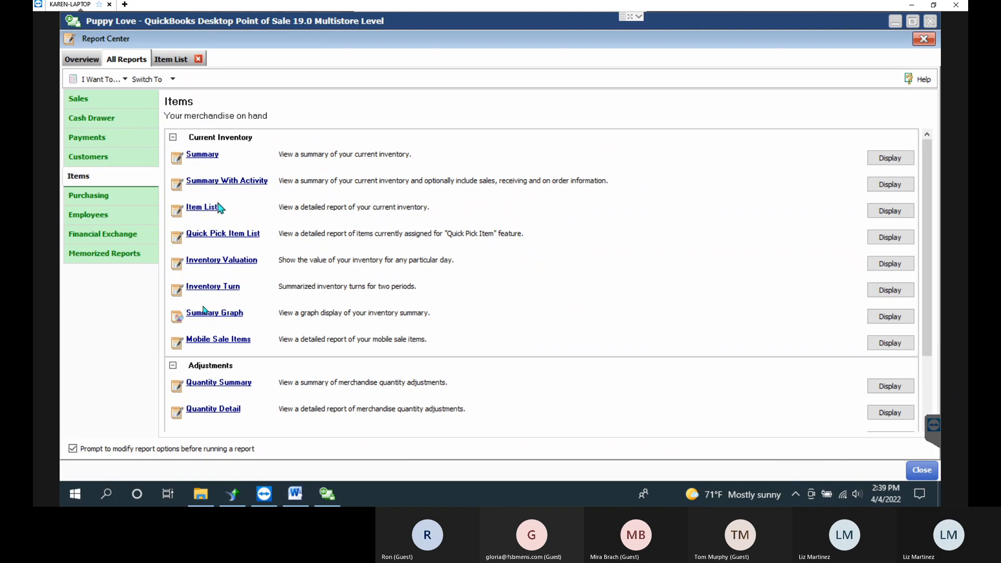
click(89, 195)
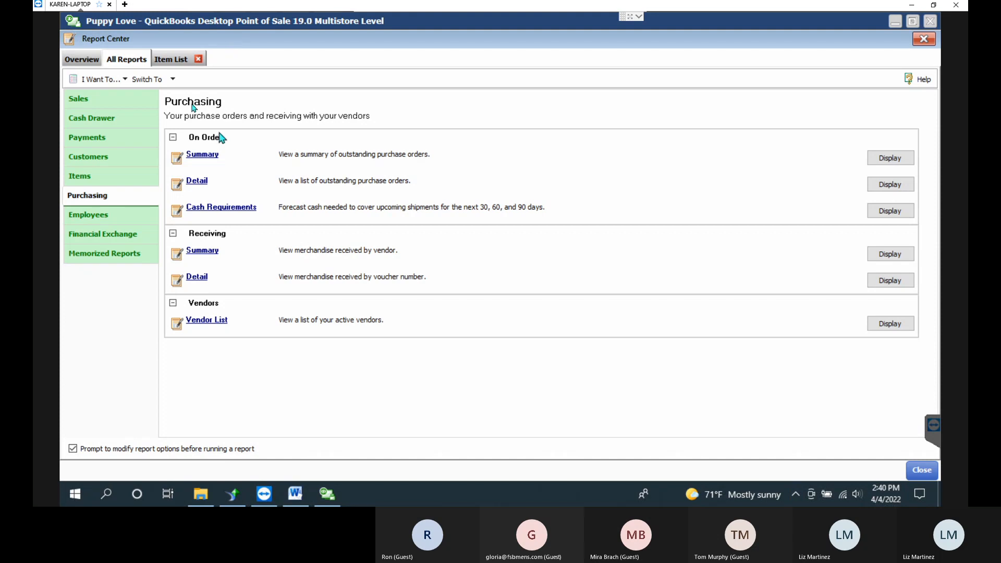
Run PO Projected Cash Requirements, select the 7 Diamonds row, then go to the Report Center Overview.
click(225, 206)
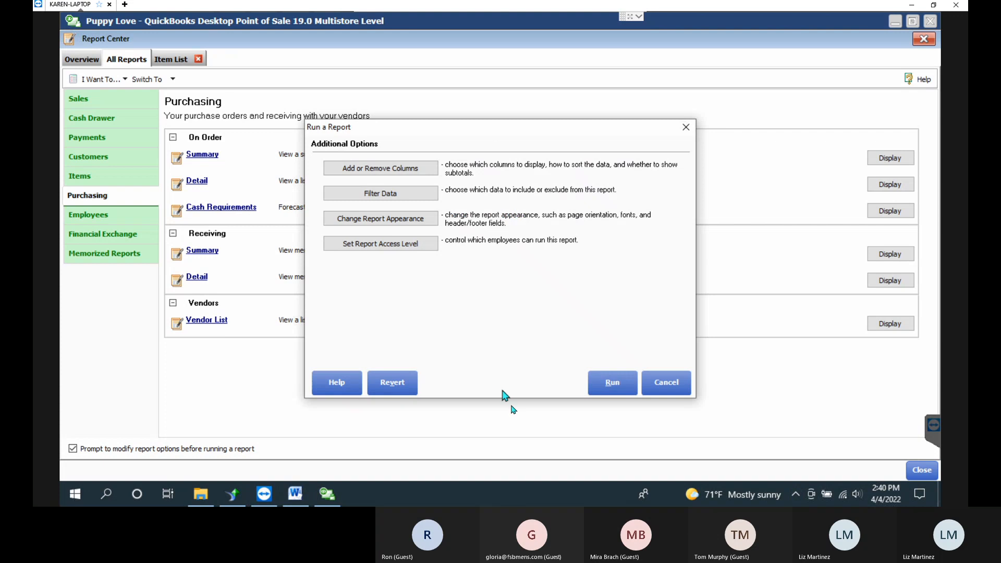
click(611, 377)
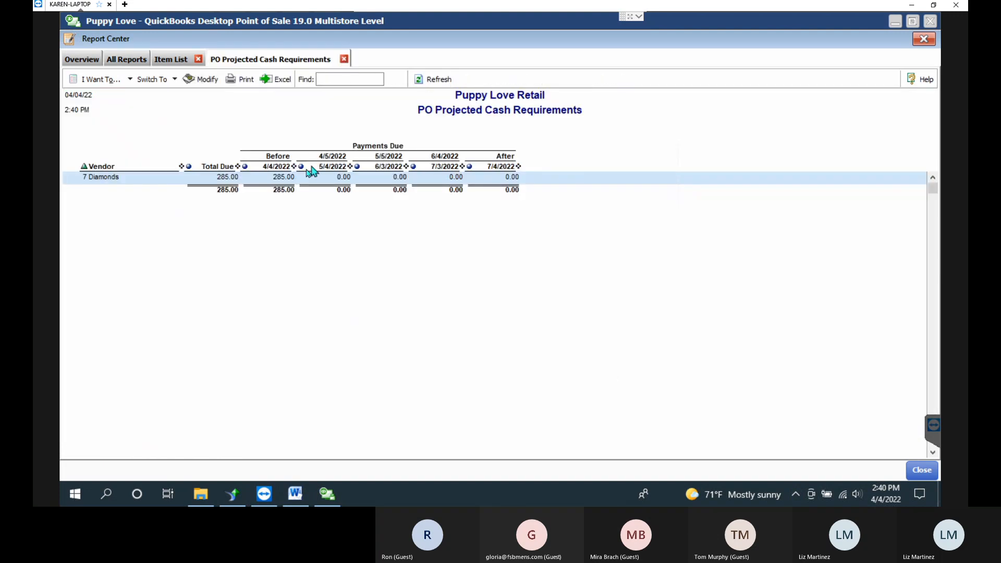
click(114, 179)
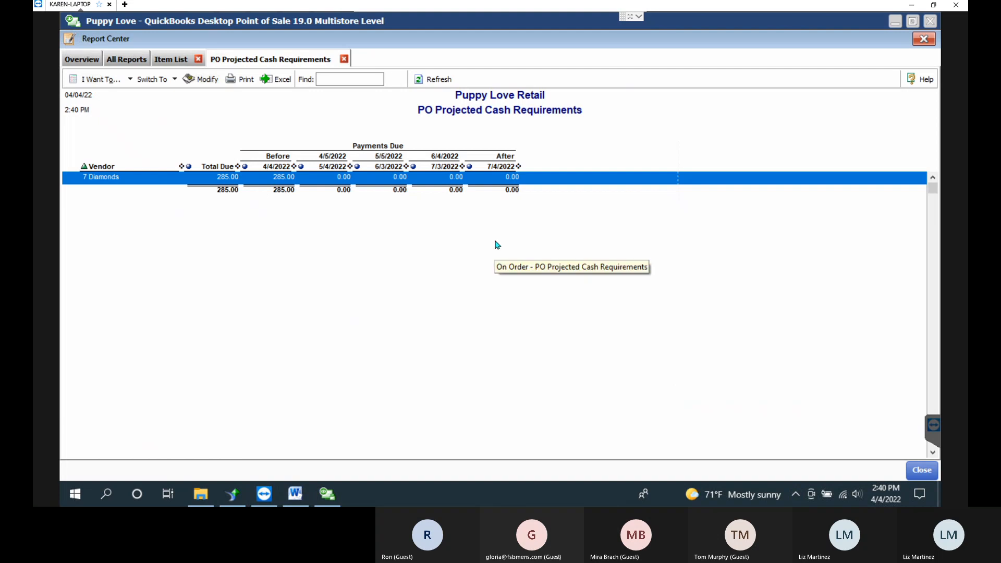
click(123, 60)
click(100, 61)
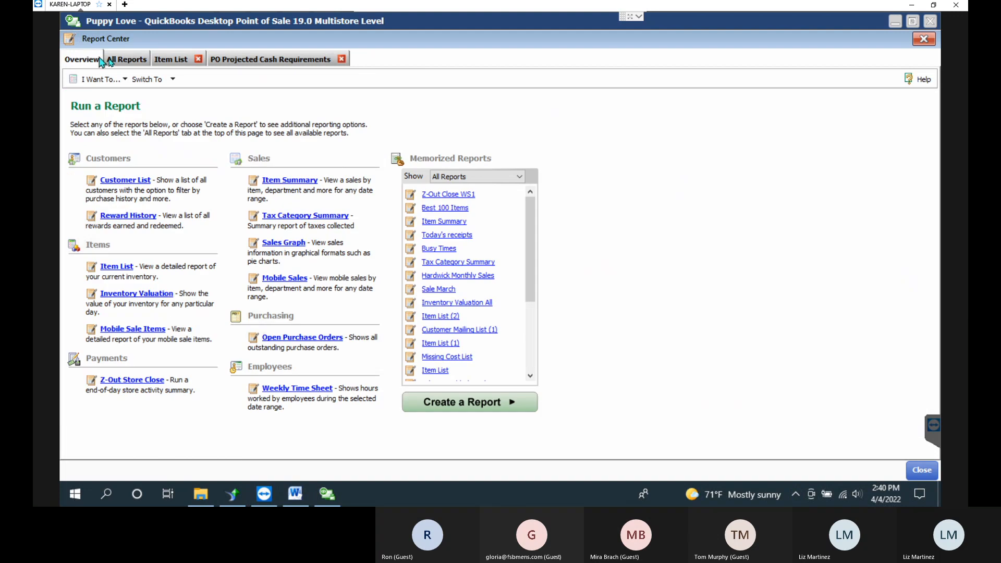
Run the On Order Purchase Order Detail report and open 7 Diamonds purchase order 7D 2816.
click(110, 61)
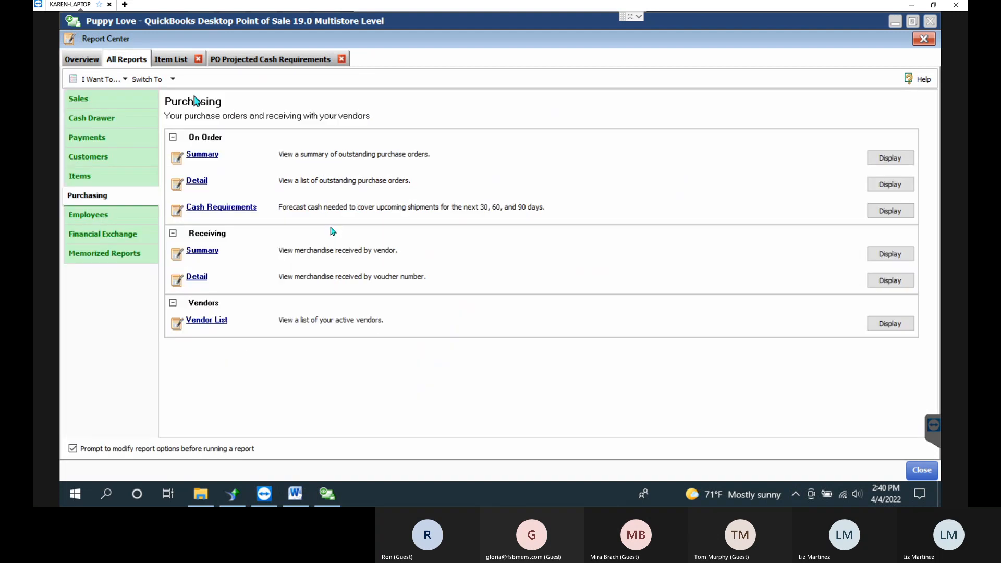
click(203, 183)
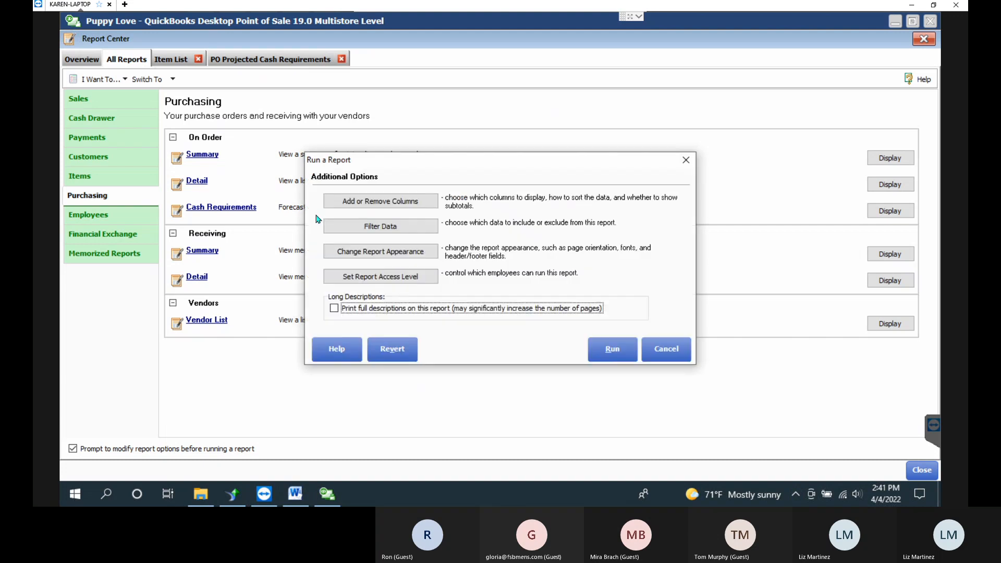
click(613, 348)
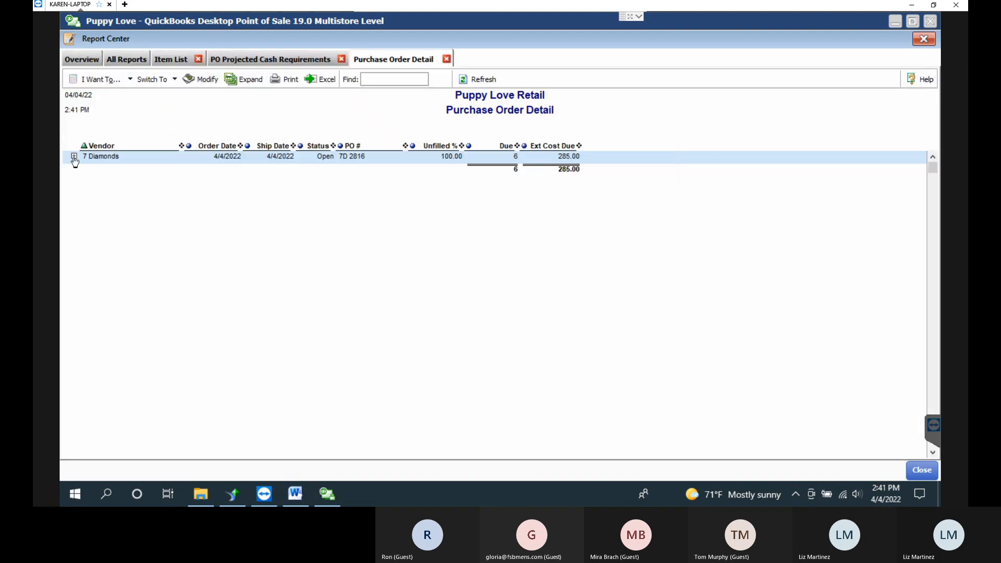
click(74, 156)
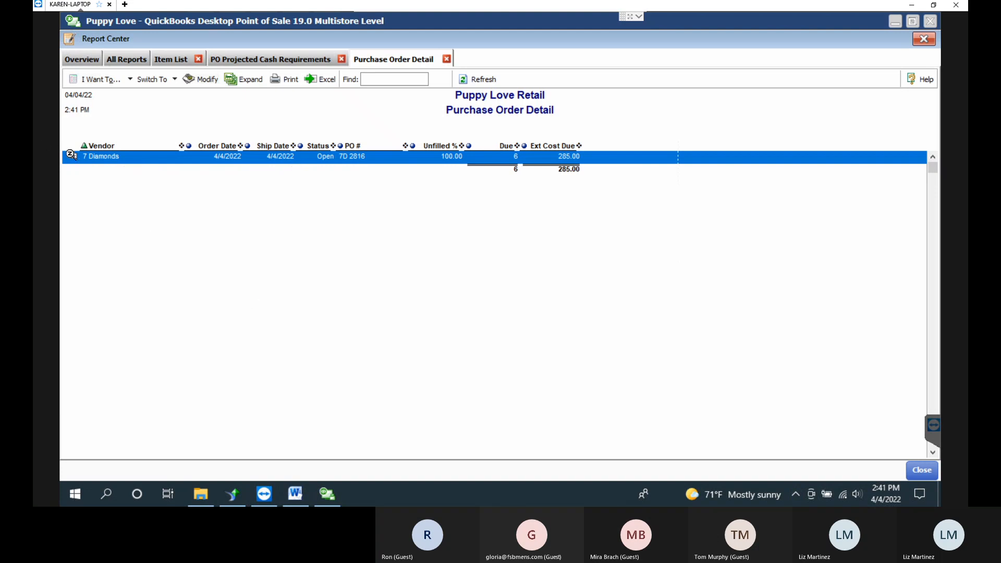
double_click(111, 158)
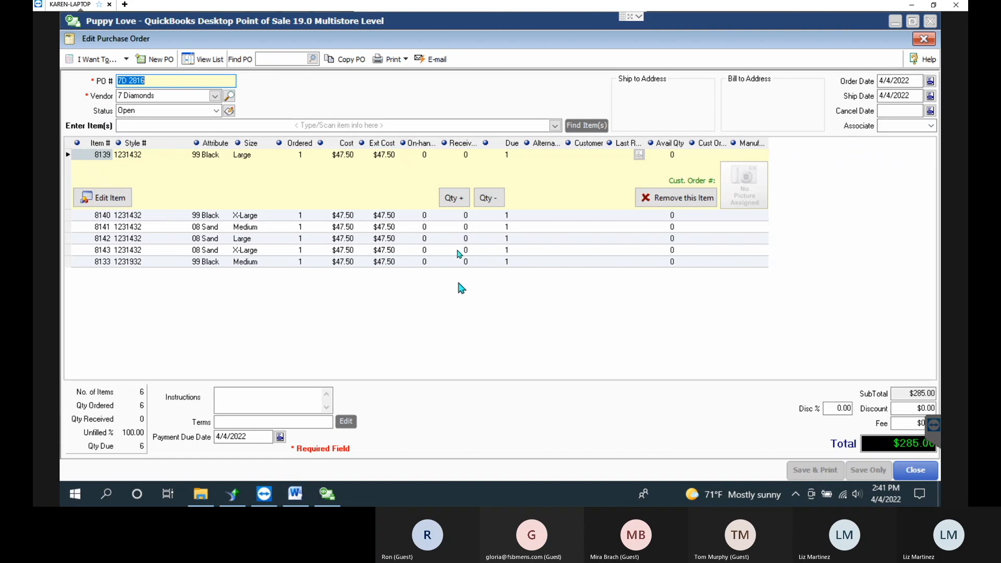
click(466, 238)
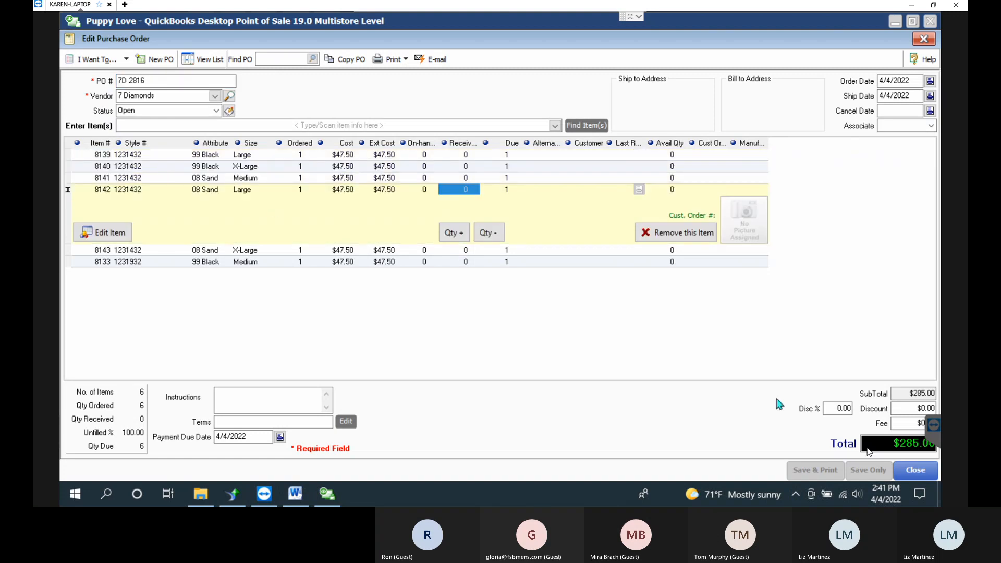
Close the 7 Diamonds purchase order and go back to the Purchasing reports list.
click(921, 465)
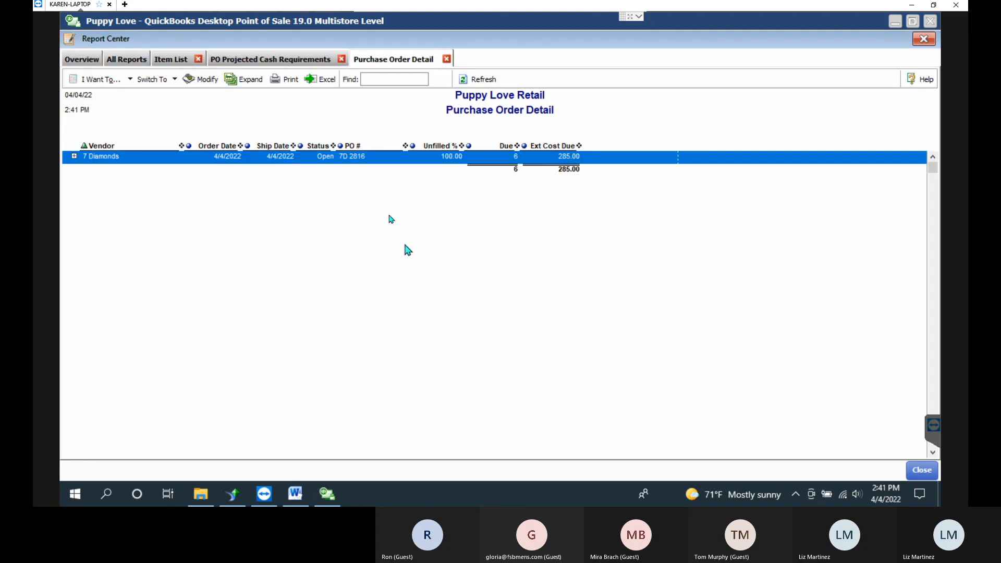
click(138, 59)
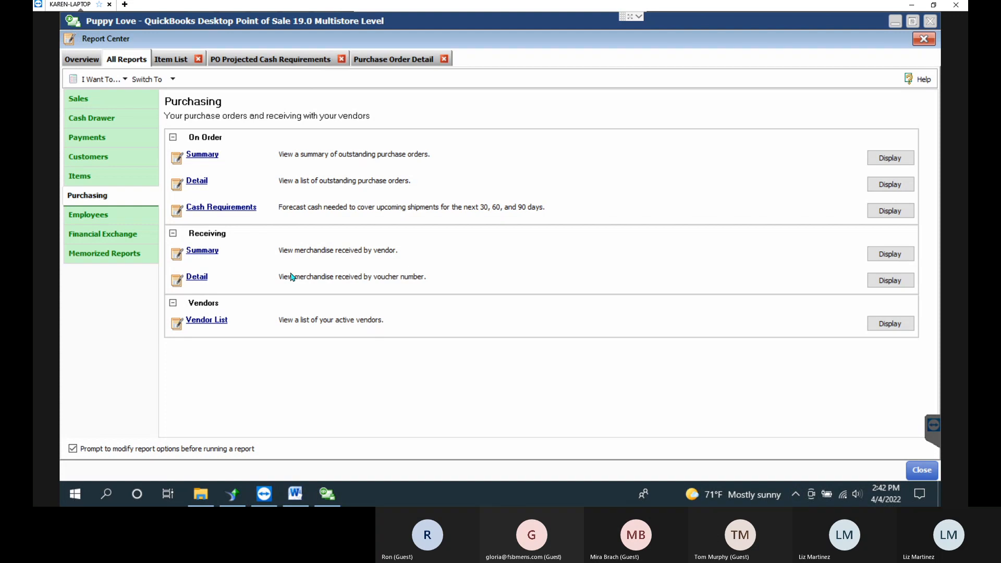
Run the Vendor List report, then close Report Center to show the 803-vendor Vendor List.
click(211, 322)
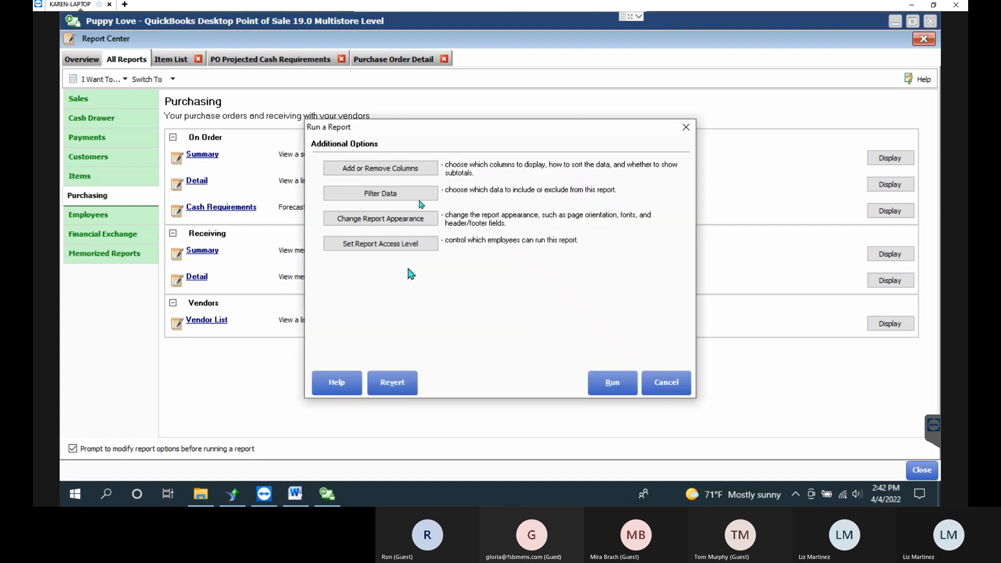
click(611, 382)
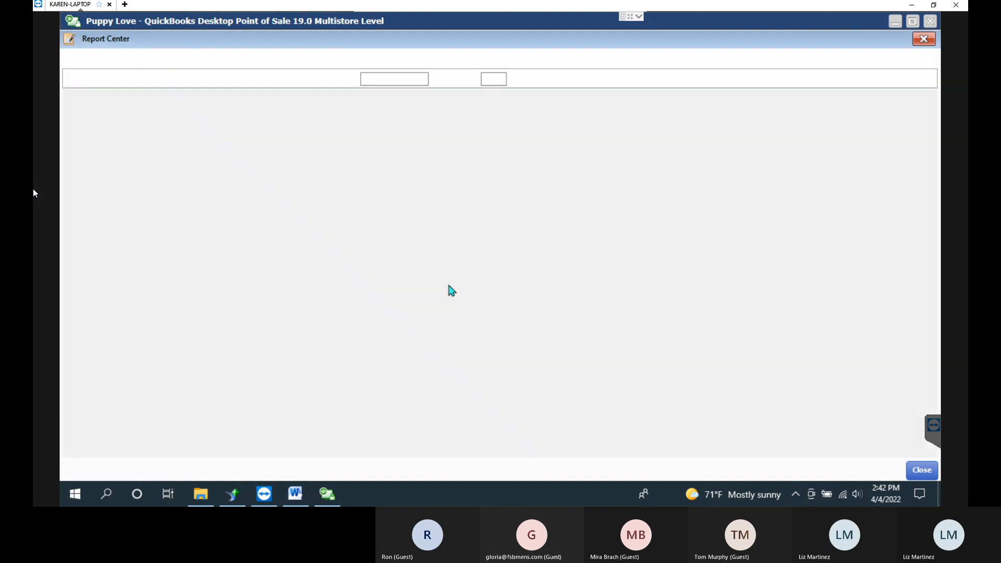
click(521, 247)
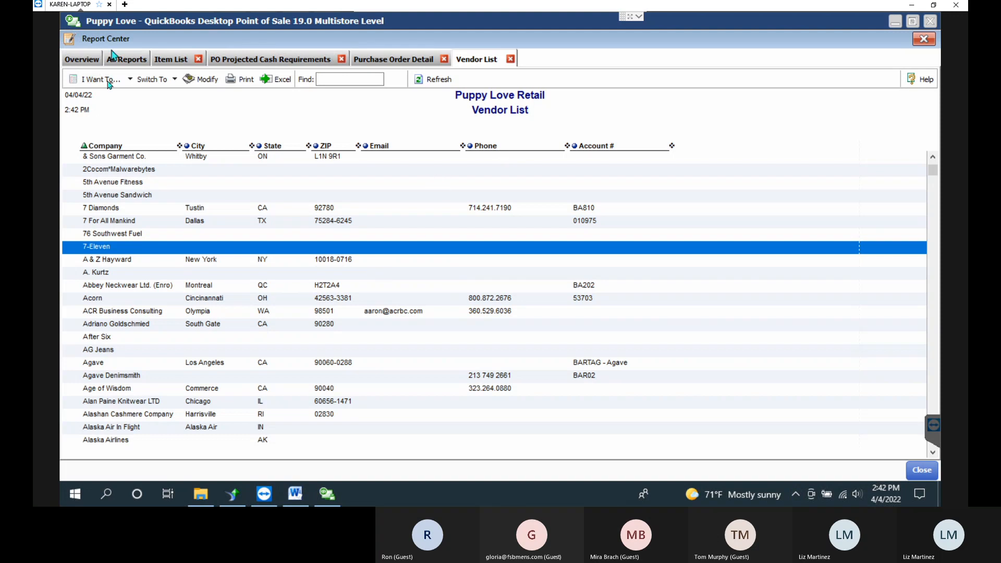
click(921, 468)
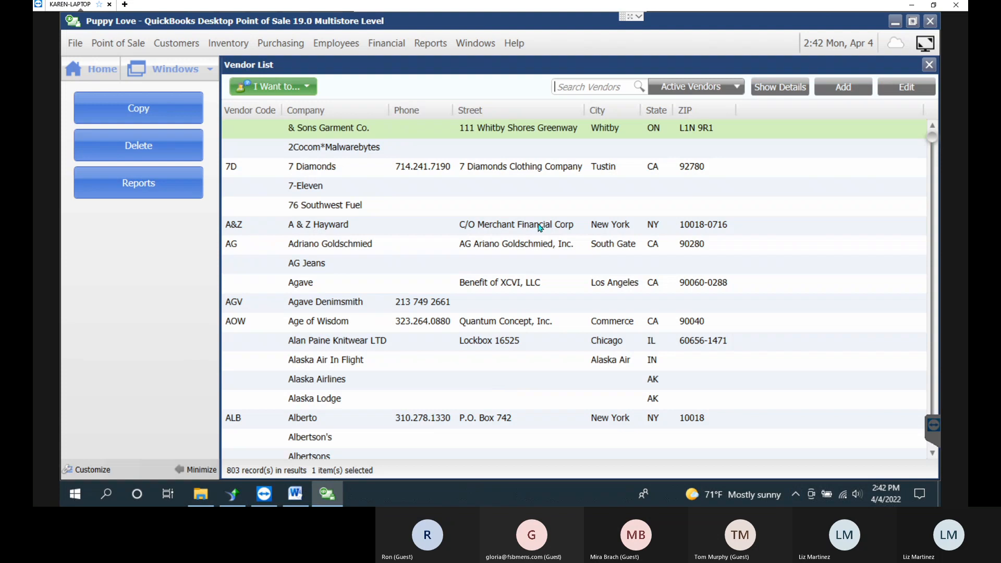
Start an Excel export of all displayed vendors, cancel it, and go back to Home.
click(291, 92)
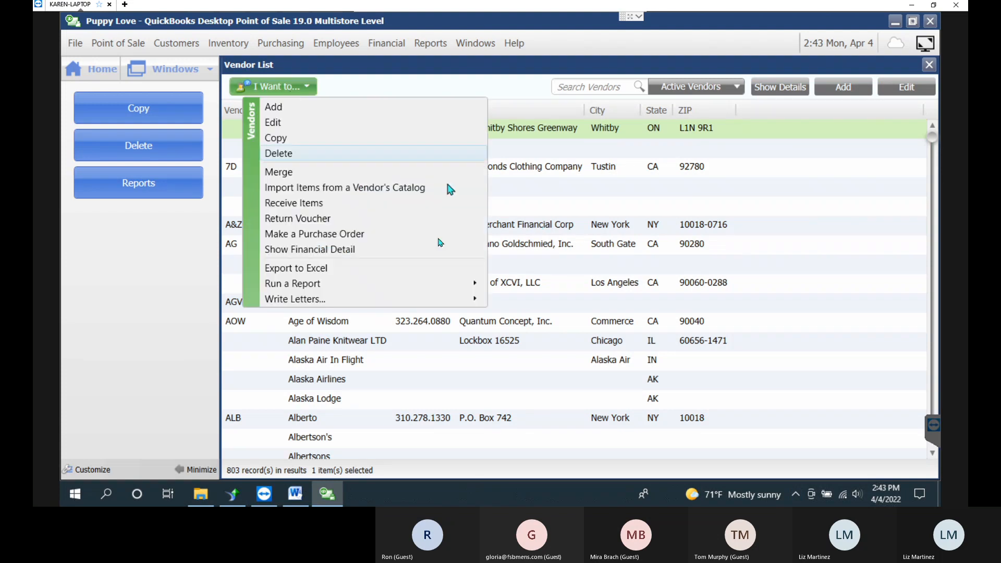
click(297, 268)
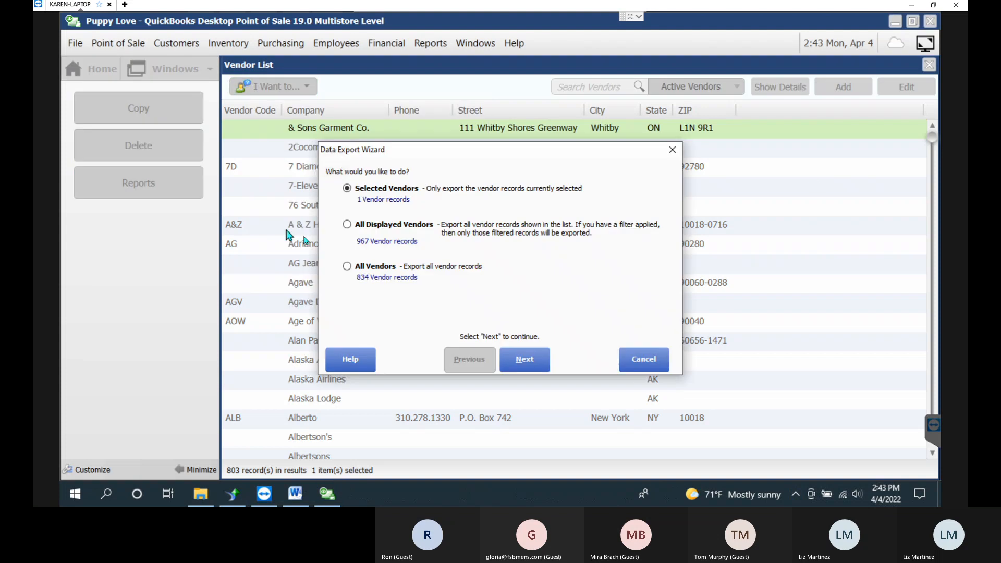
click(386, 229)
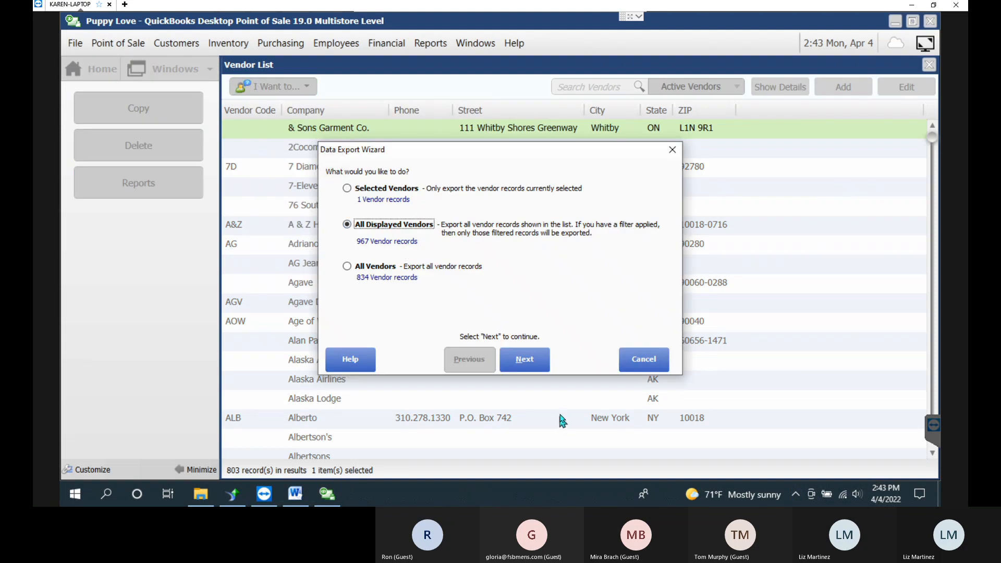
click(535, 358)
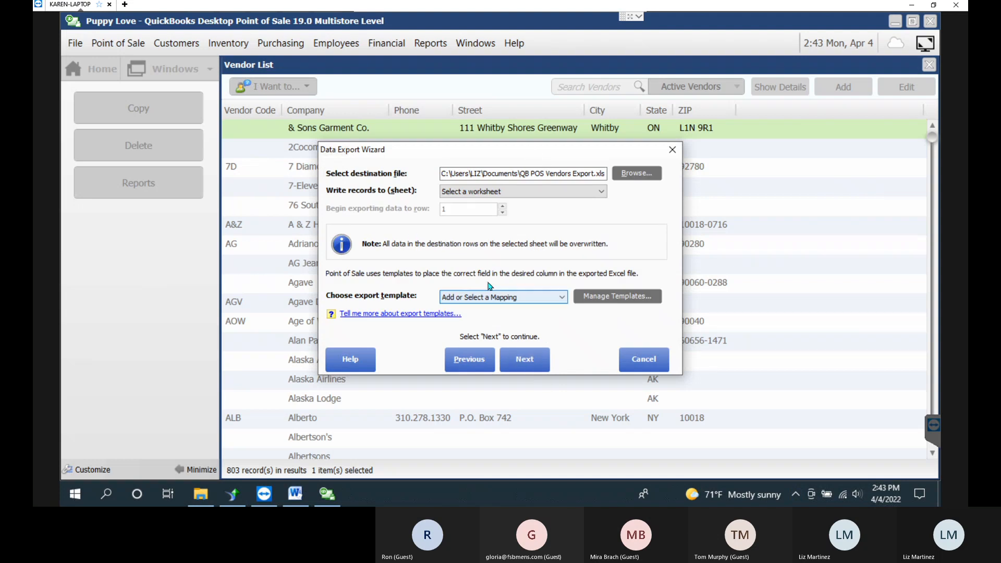
click(501, 297)
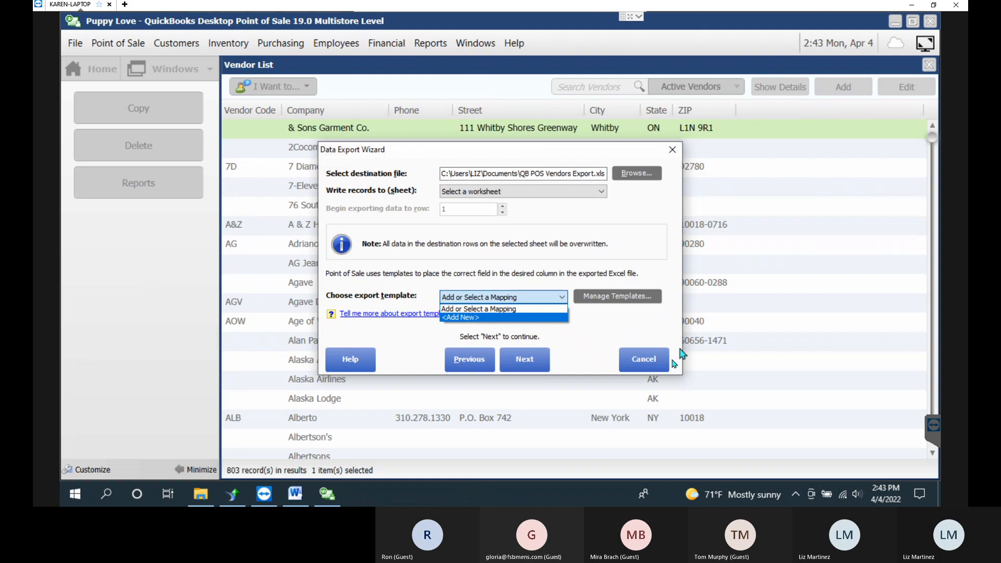
click(672, 368)
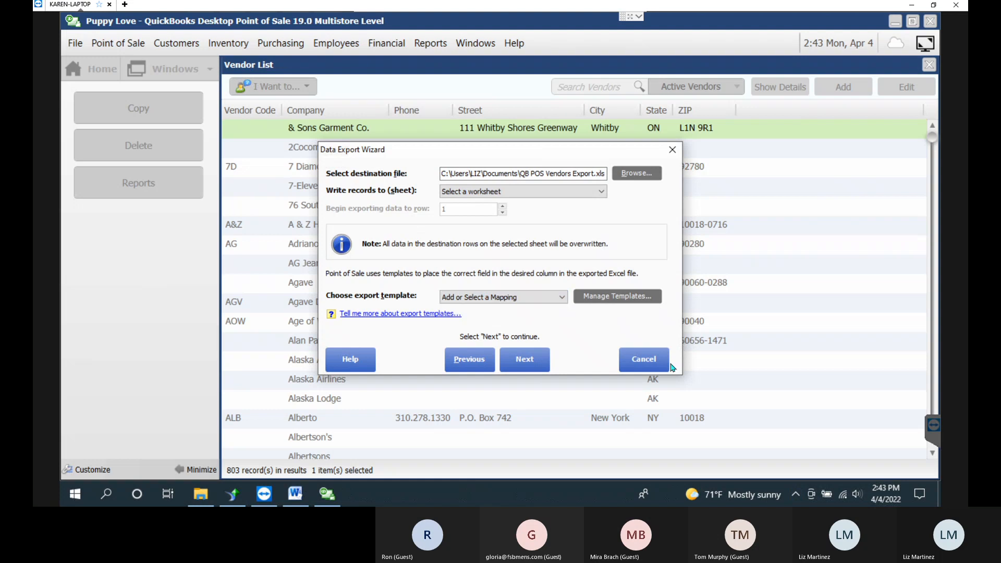
click(670, 148)
click(92, 71)
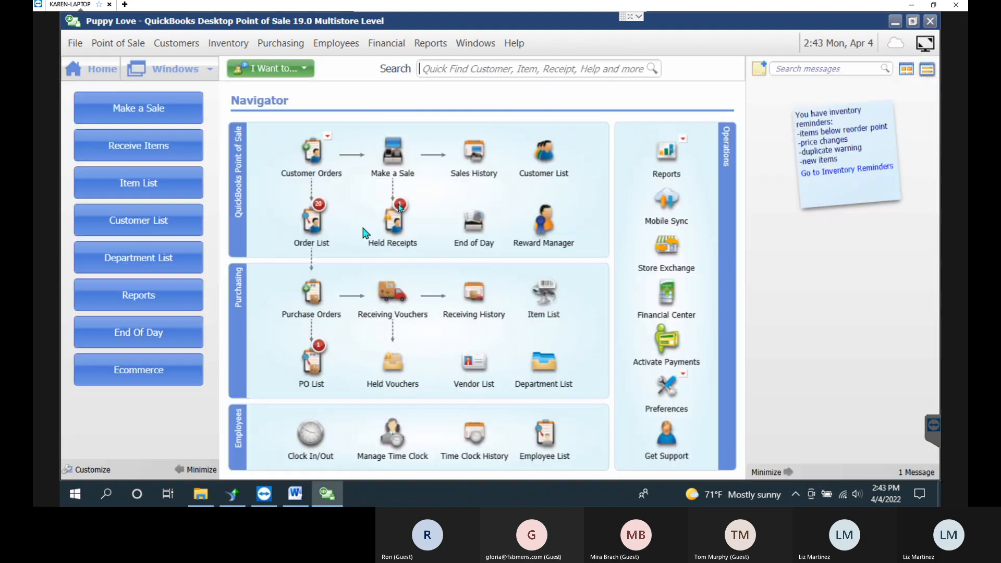
Reopen the Report Center and list the Employees reports under All Reports.
click(431, 42)
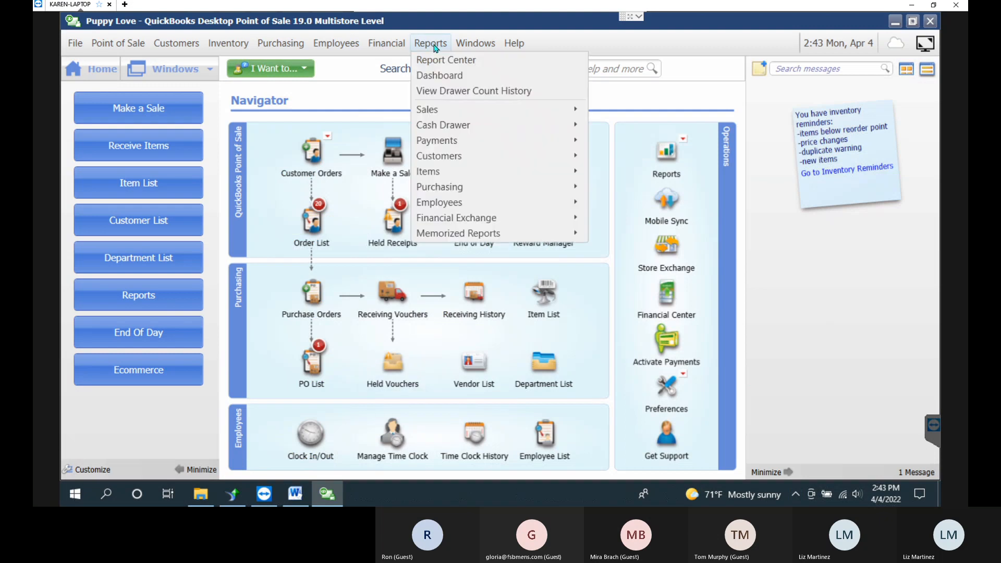
click(447, 61)
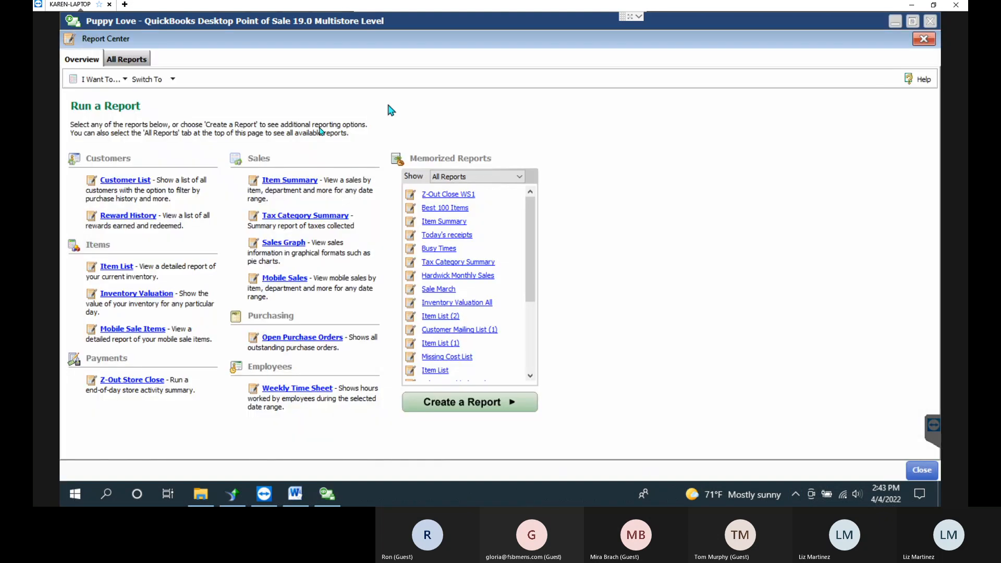
click(127, 59)
click(94, 215)
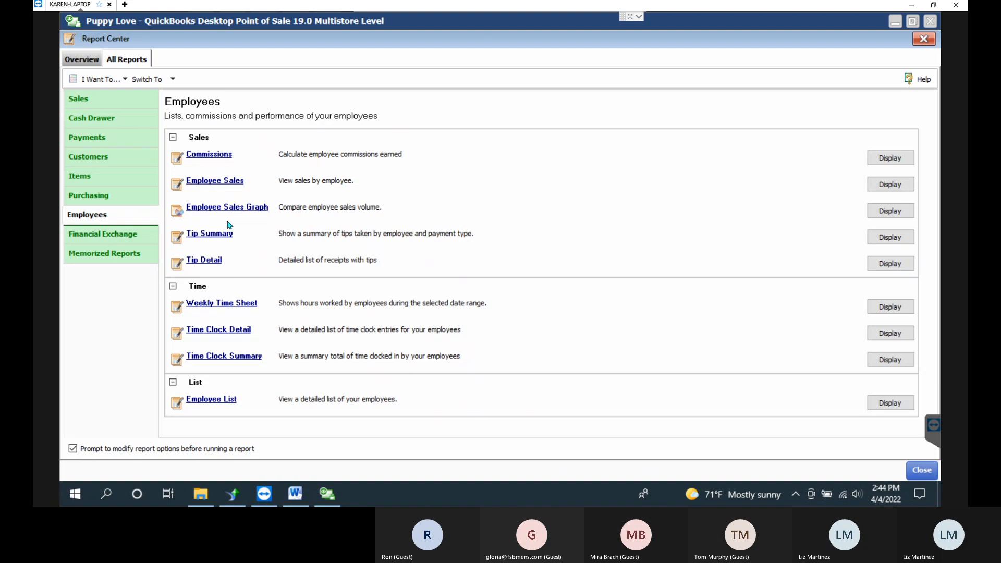
Run the 4/1/2022–4/4/2022 Employee Sales report, widen Qty Sold, then return to Employees reports.
click(228, 183)
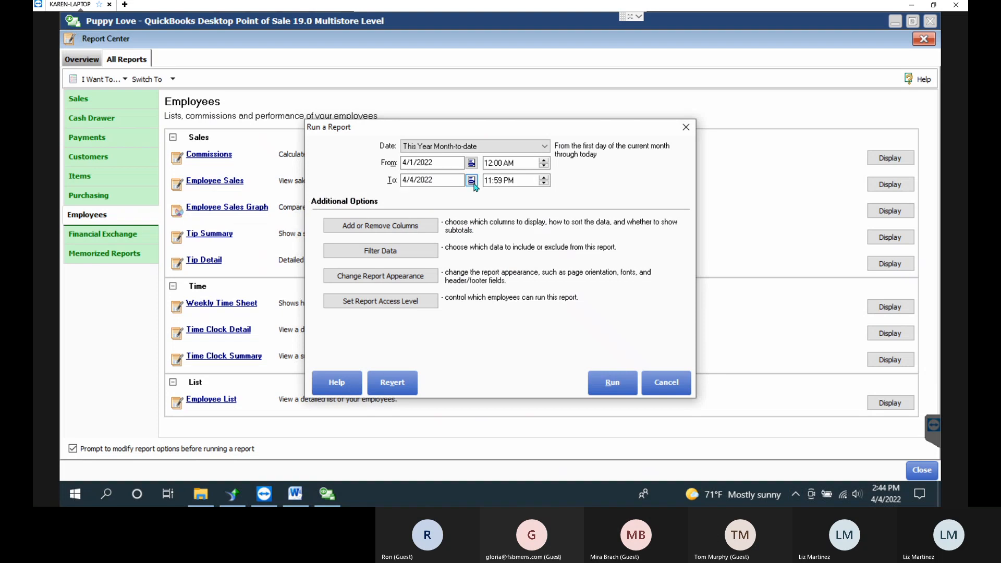
click(617, 381)
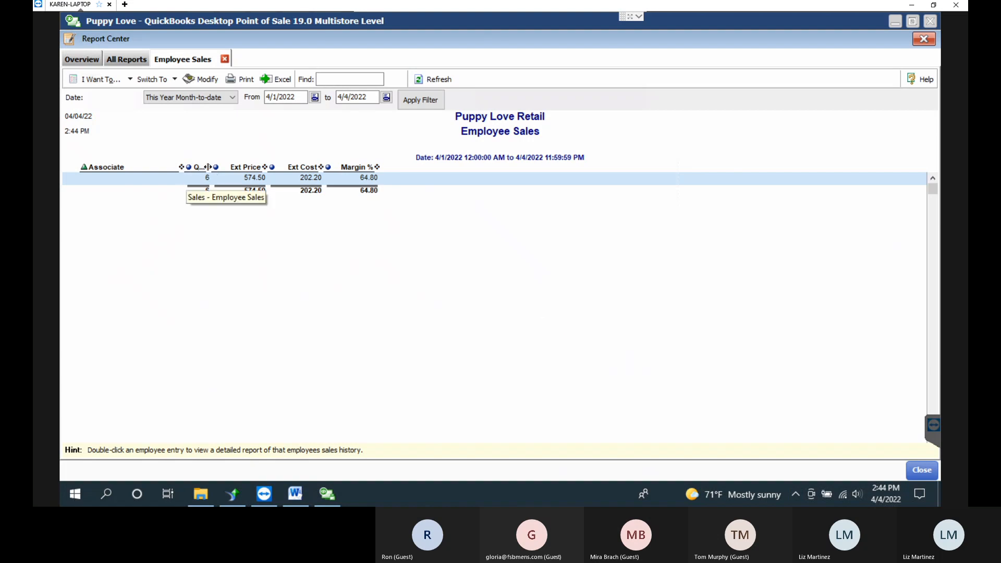
drag(208, 167, 235, 167)
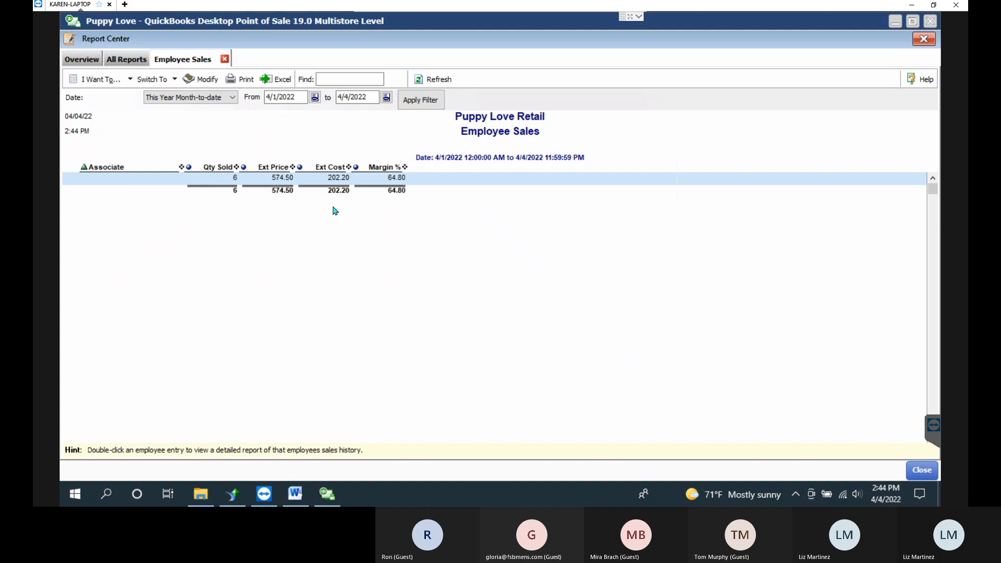
click(124, 59)
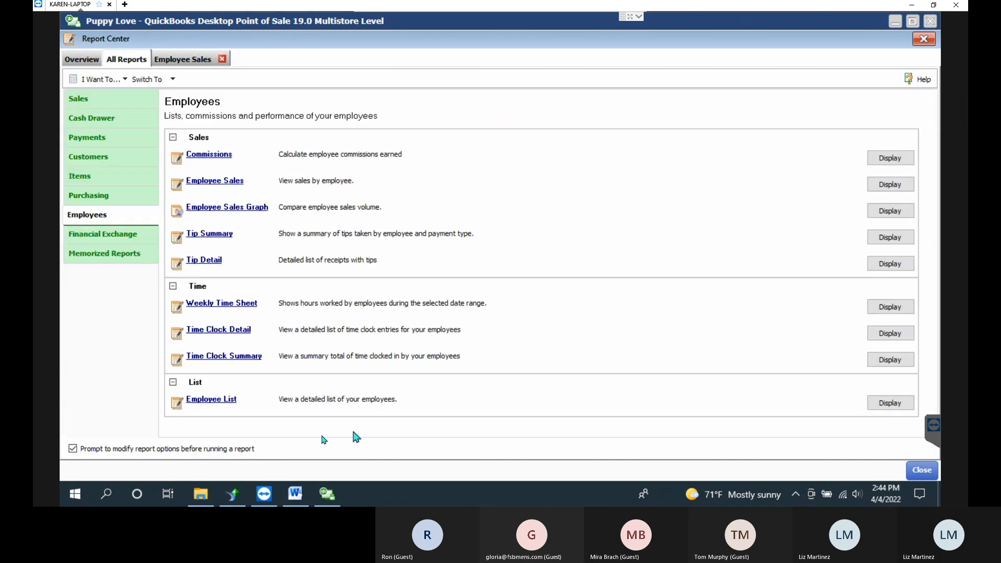
Run this week's Weekly Time Sheet, then close it and the Employee Sales report.
click(222, 304)
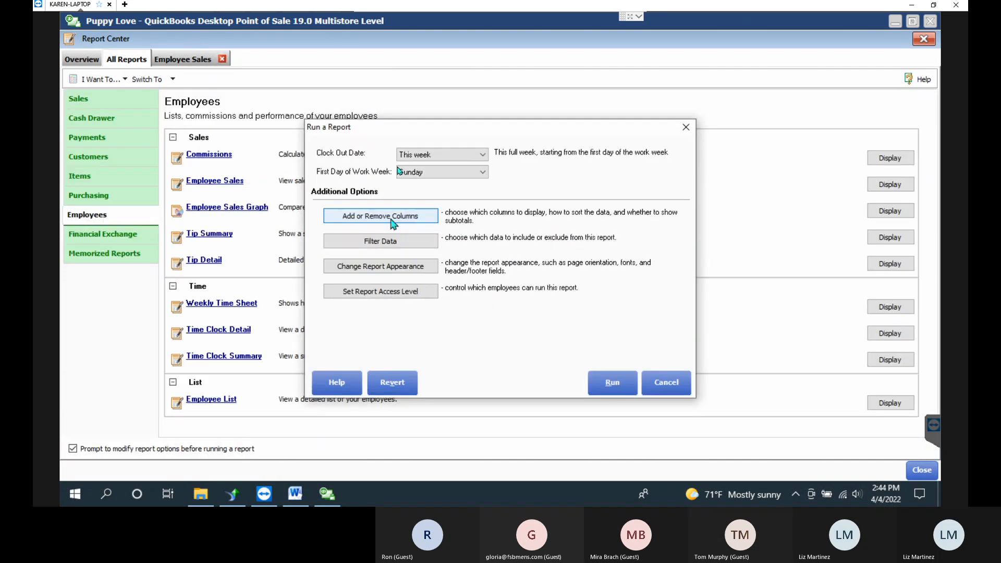
click(610, 382)
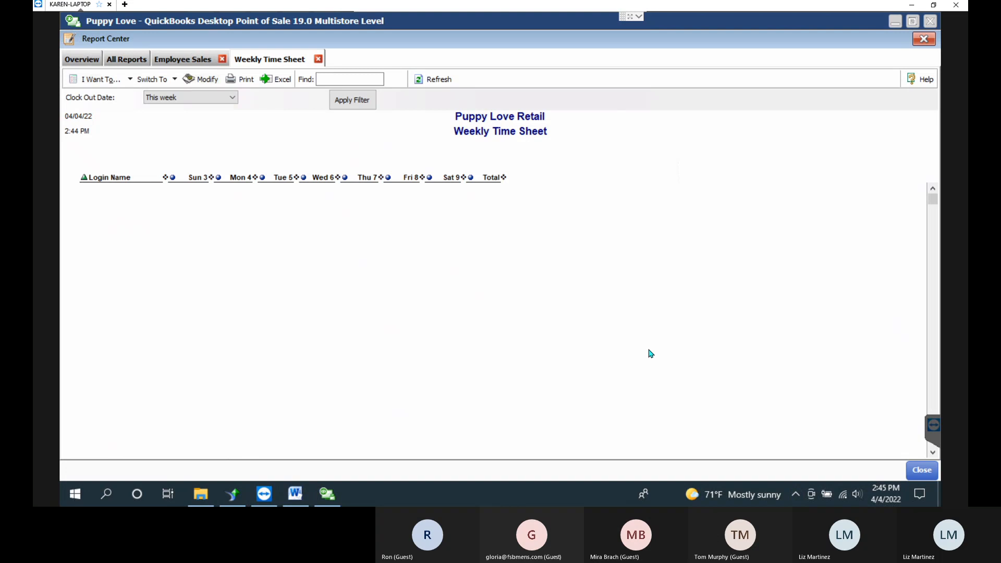
click(317, 59)
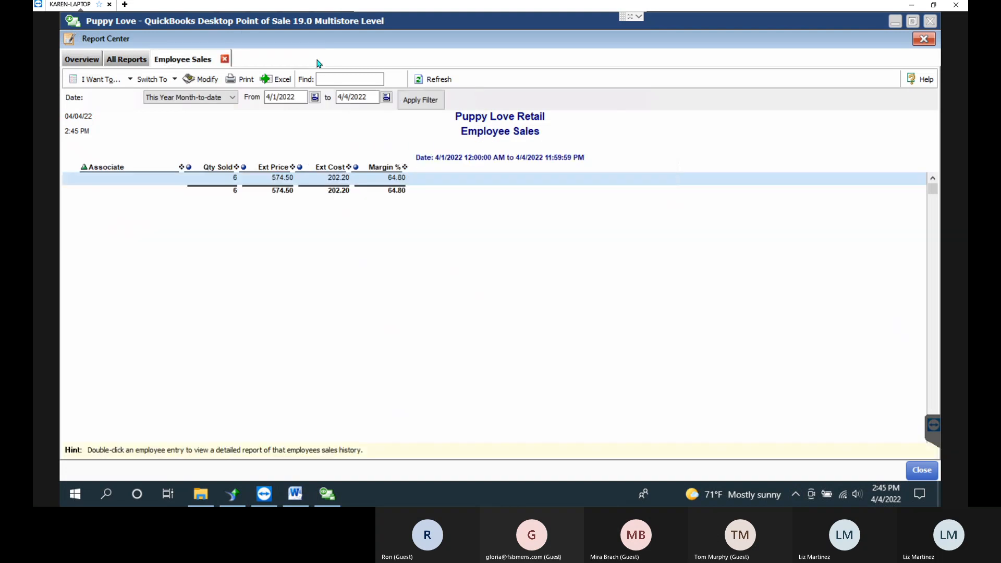
click(223, 59)
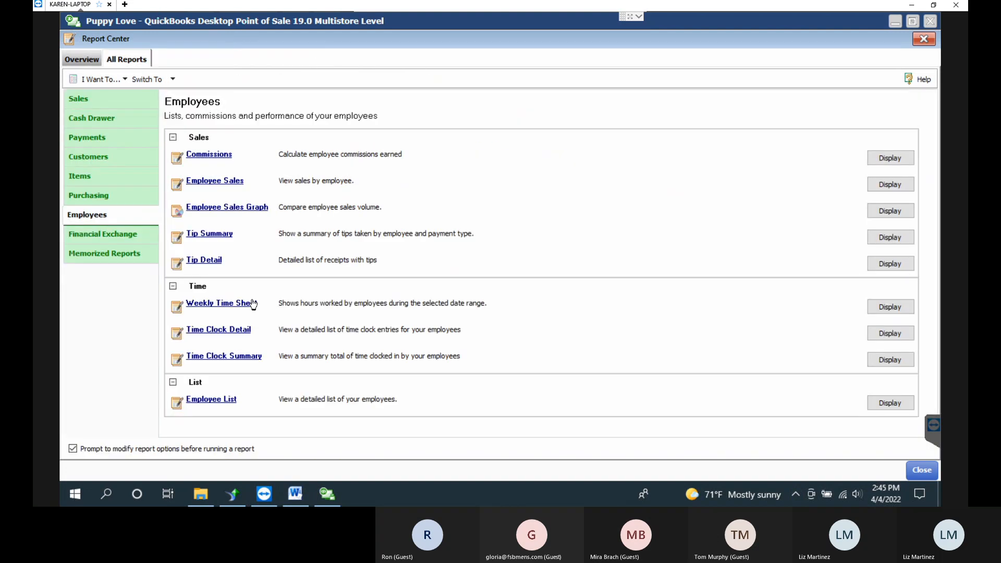
Browse the Financial Exchange reports, then list Memorized Reports like Today's receipts and Busy Times.
click(103, 234)
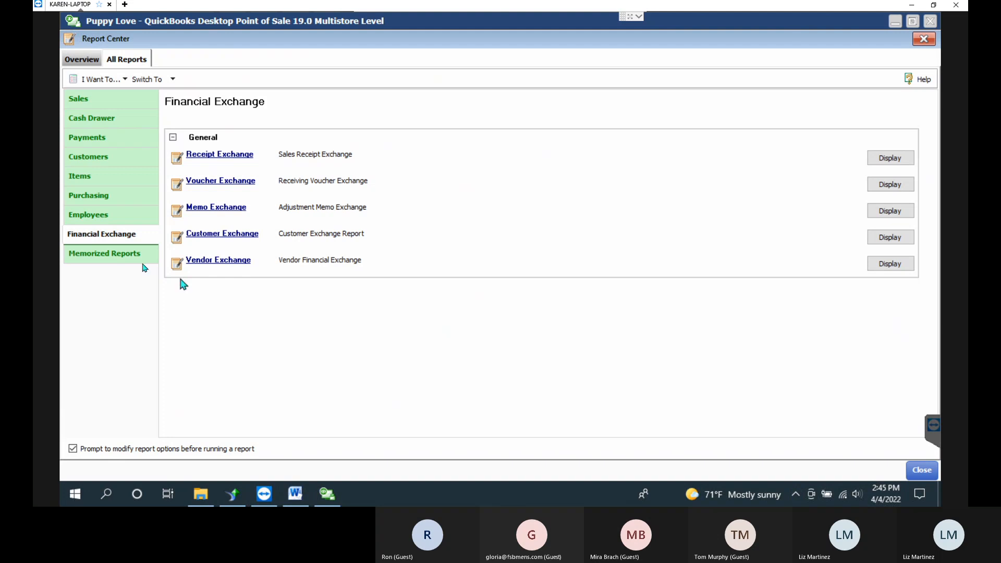
click(113, 254)
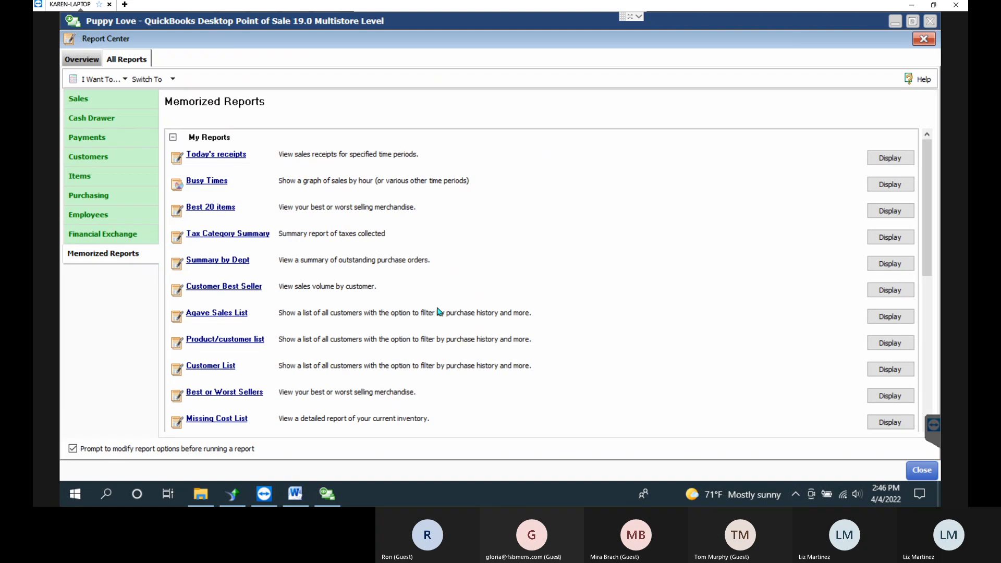
Look through Manage My Reports from the Overview, then switch to the QB POS - Reports.doc Word document.
click(73, 63)
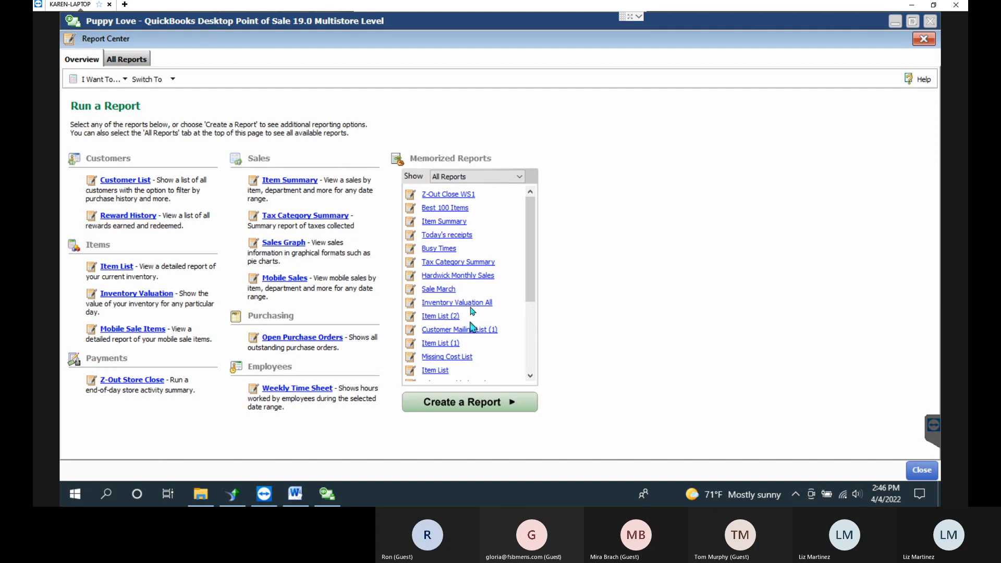
click(90, 82)
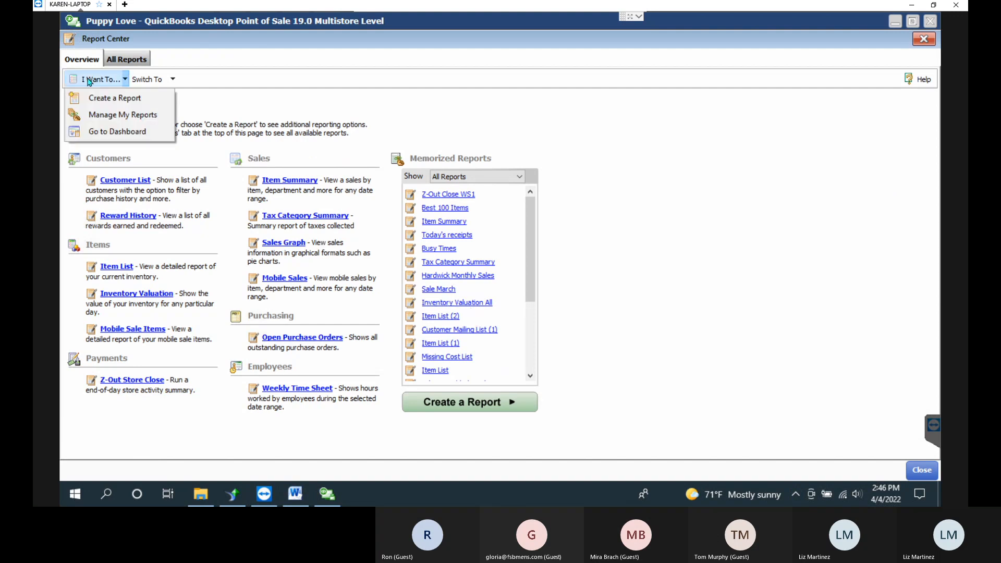
click(104, 114)
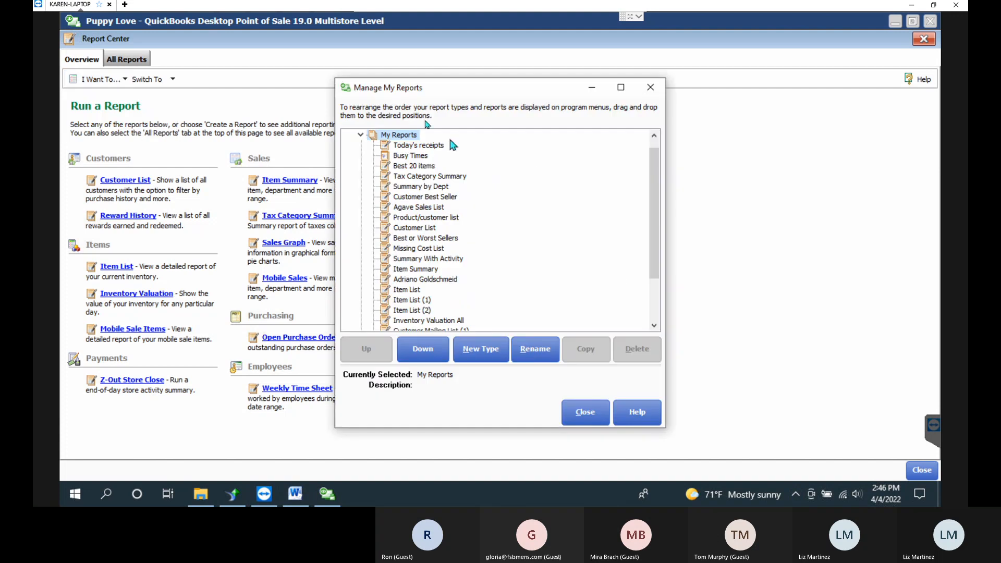
click(417, 218)
click(652, 88)
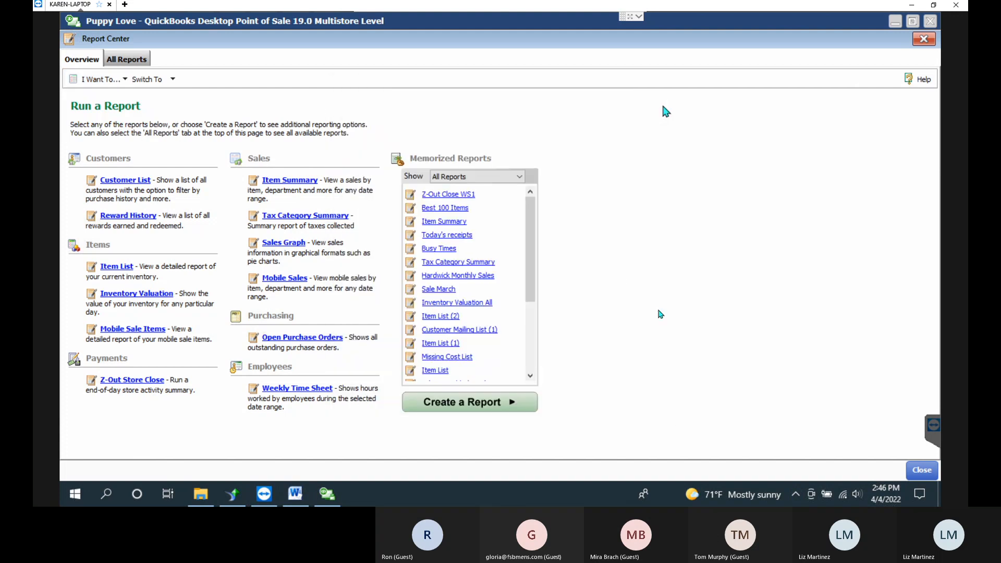
click(296, 500)
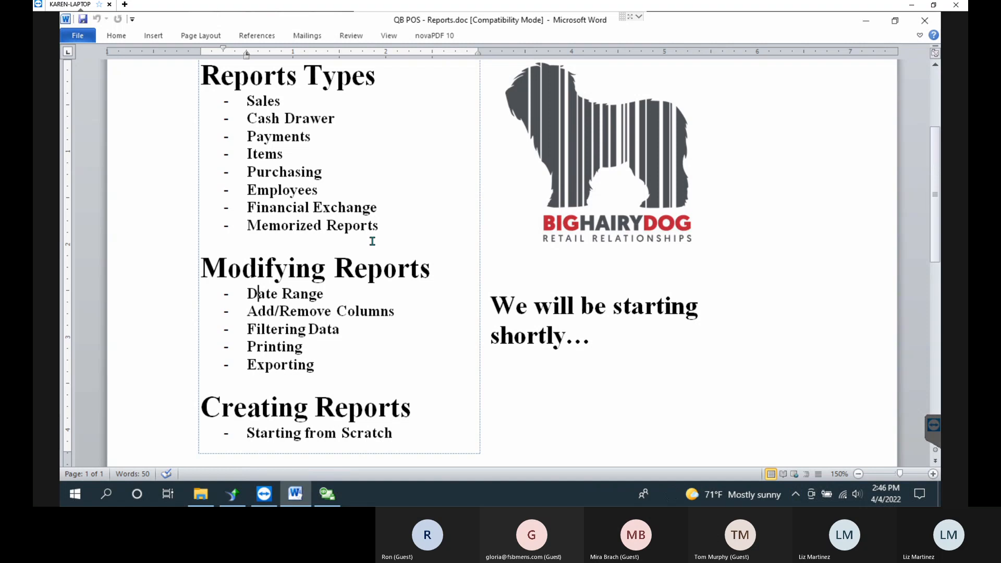
click(324, 500)
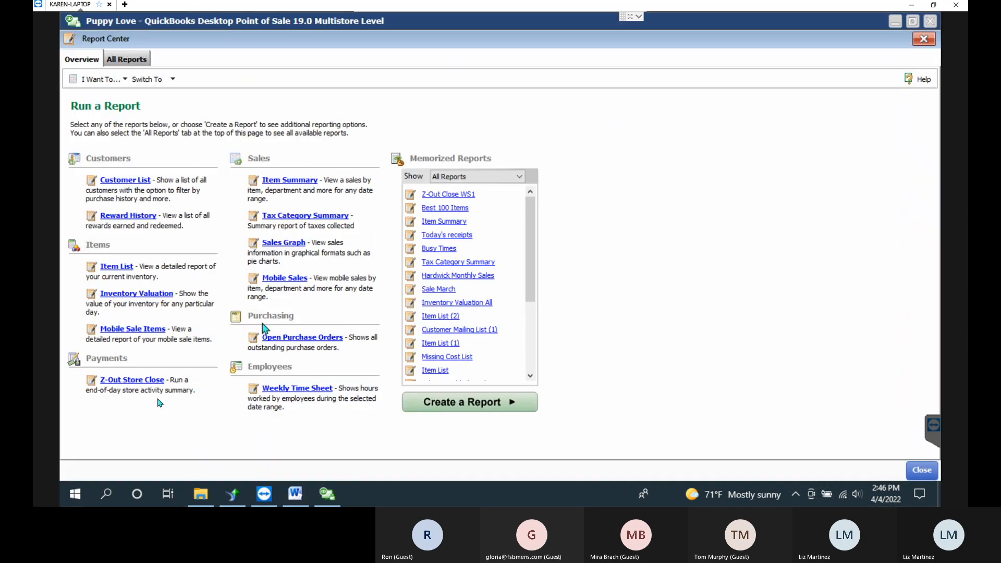
click(127, 61)
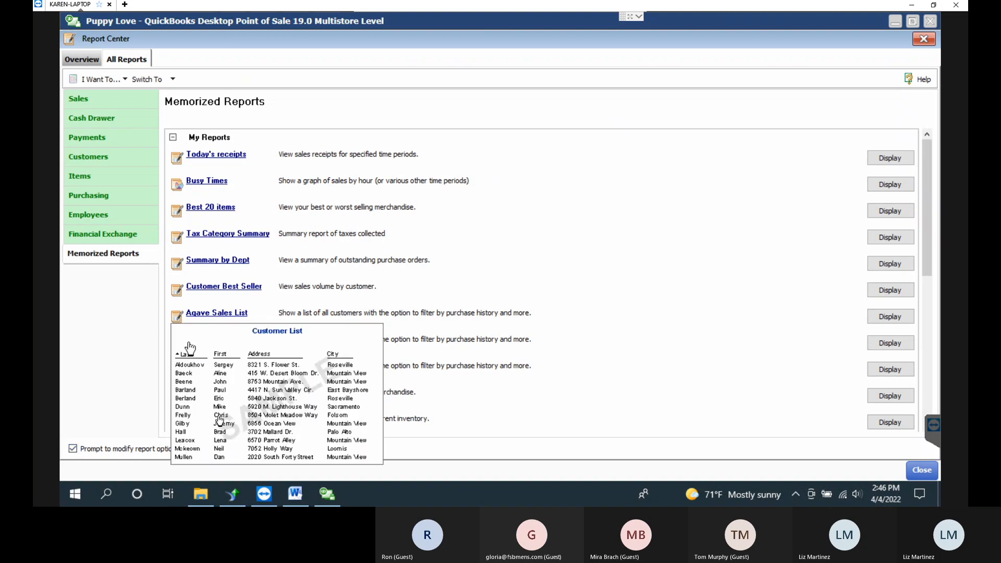
key(alt+Tab)
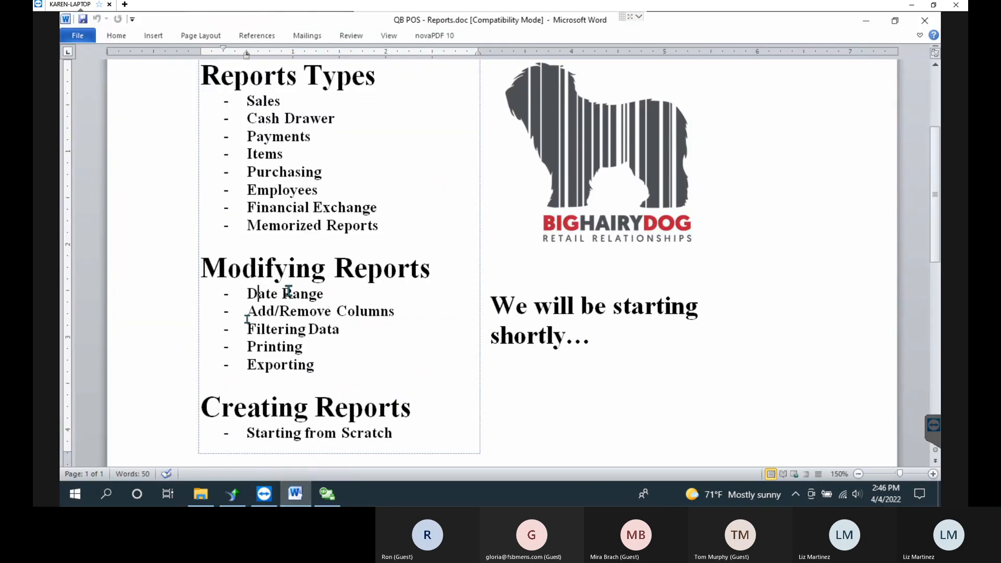
drag(247, 311, 383, 311)
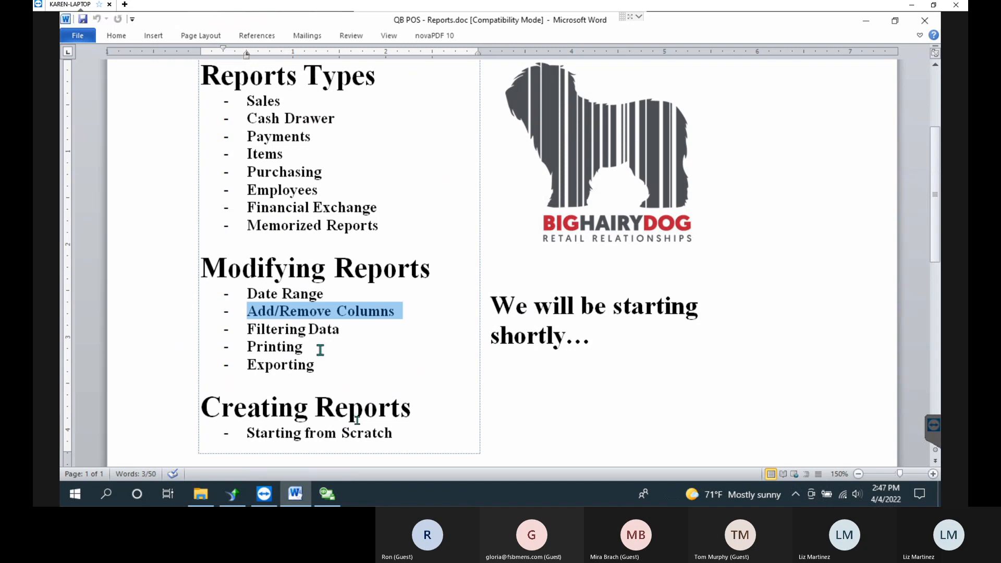
click(333, 372)
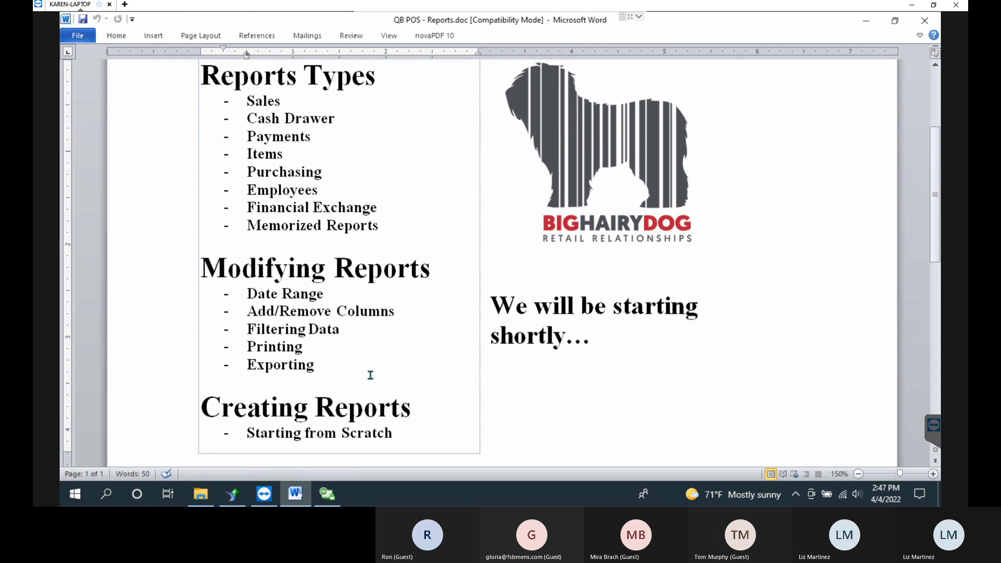
Minimize Word and launch Create a Report from the Overview with Sales selected.
click(881, 25)
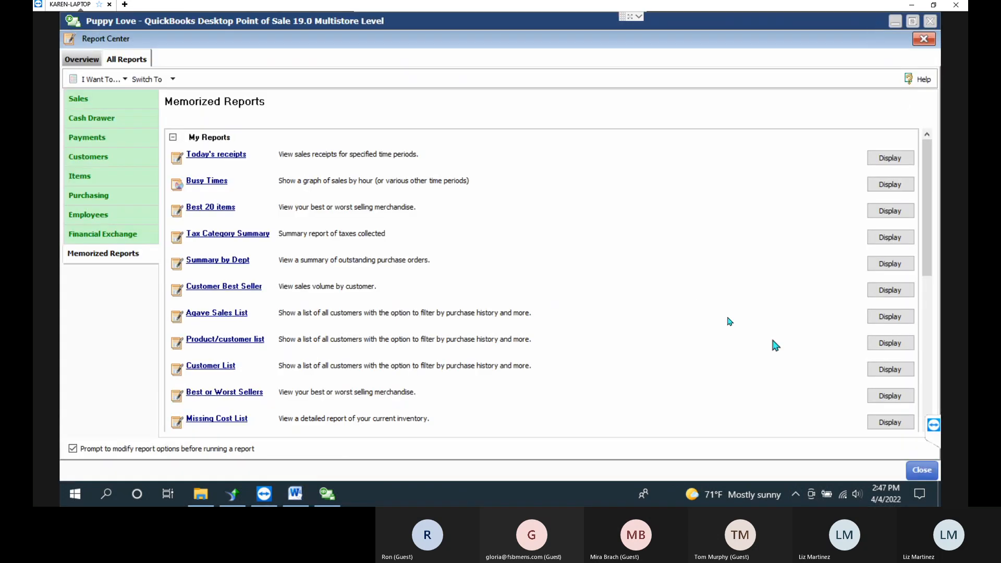
click(78, 65)
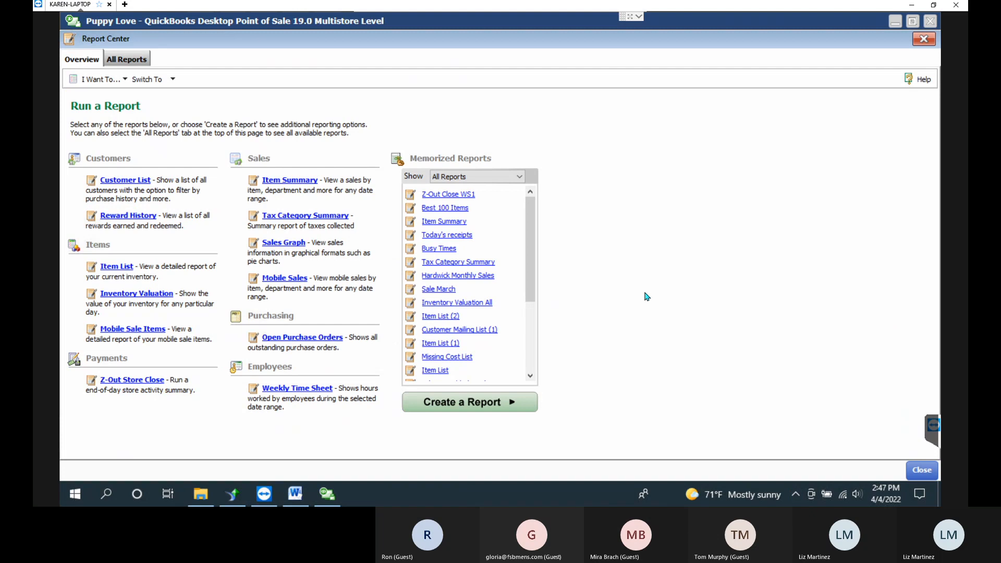
click(476, 405)
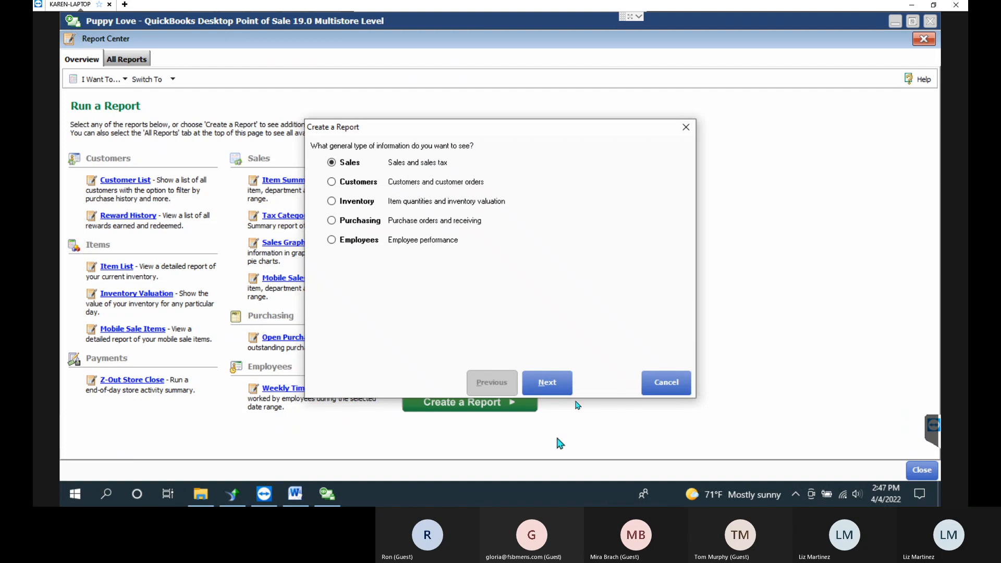
Choose Detailed Sales Receipt List as the report type and advance to its date settings.
click(563, 385)
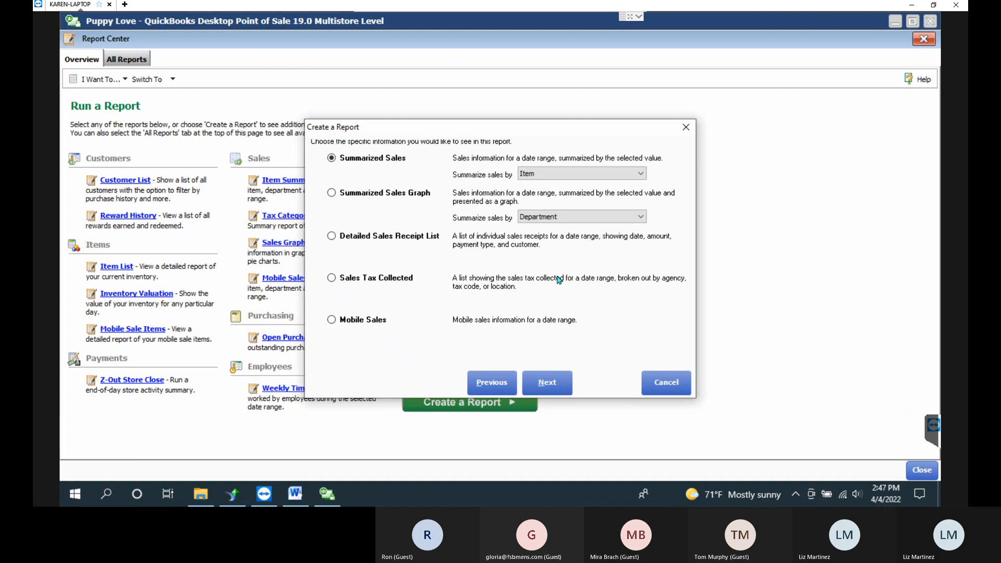
click(395, 235)
click(562, 373)
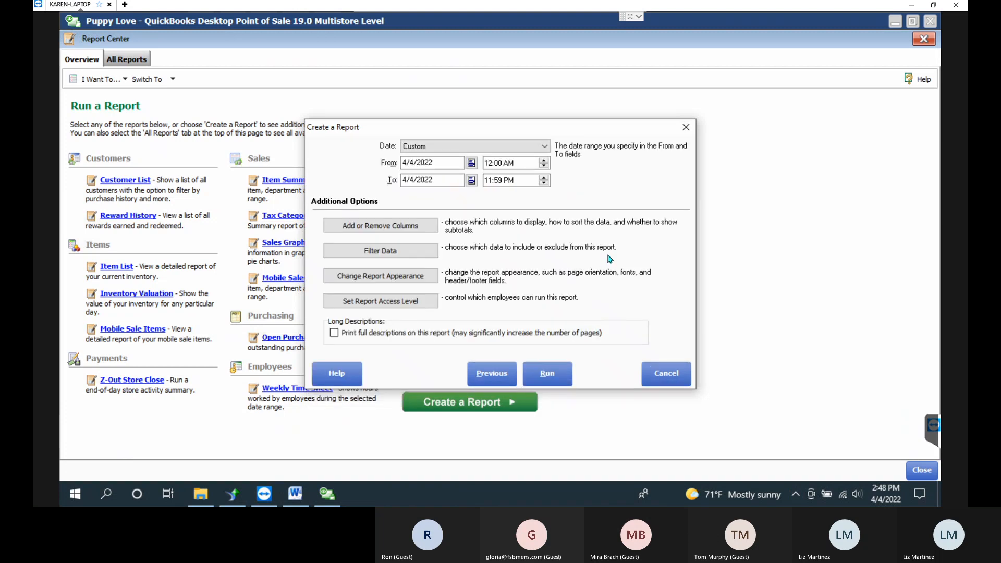
click(424, 225)
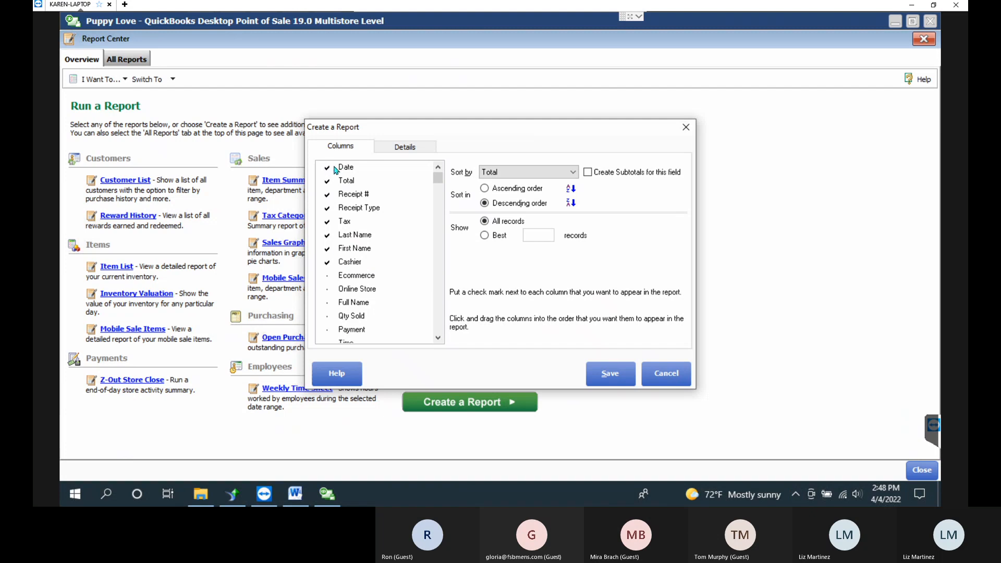
click(408, 153)
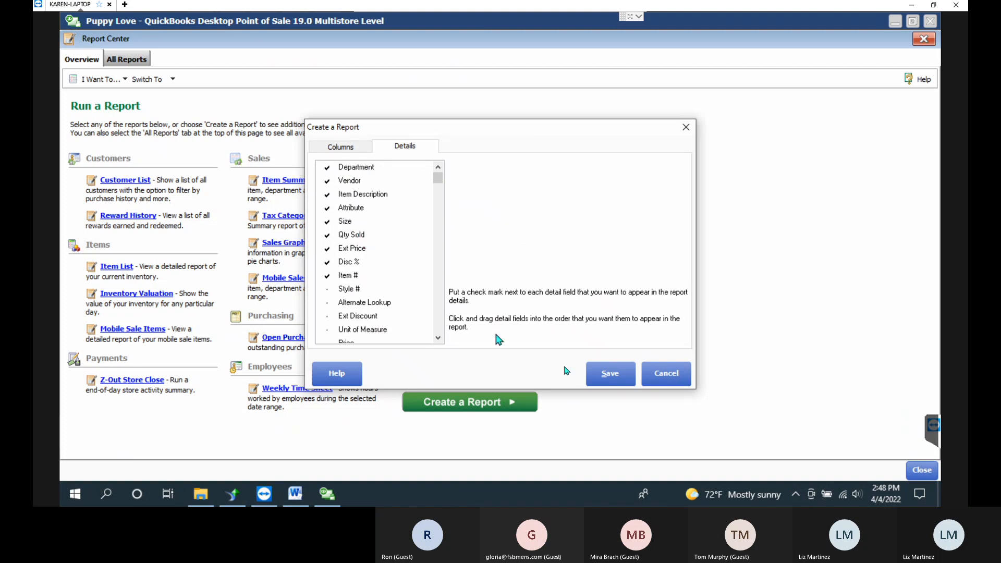
click(609, 373)
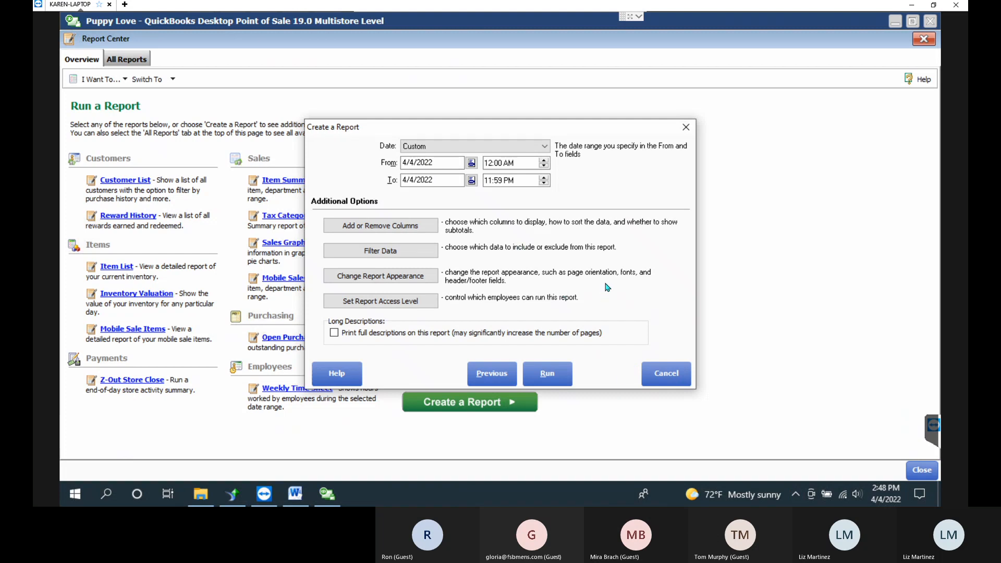
In the Receipt Type filter, select Deposit, Refund, Payout, Ecommerce Sales/Return and Mobile Sales/Return.
click(388, 251)
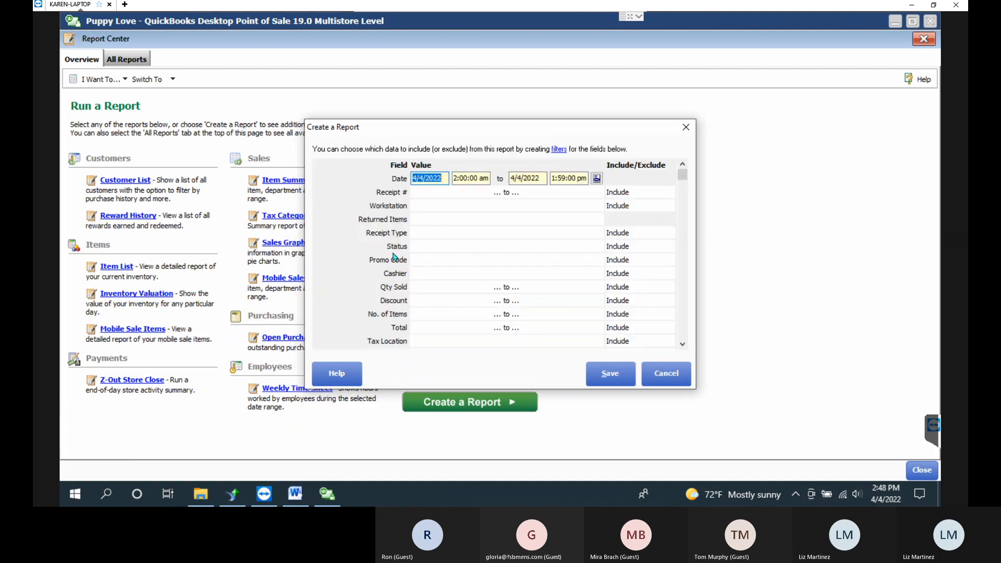
click(568, 220)
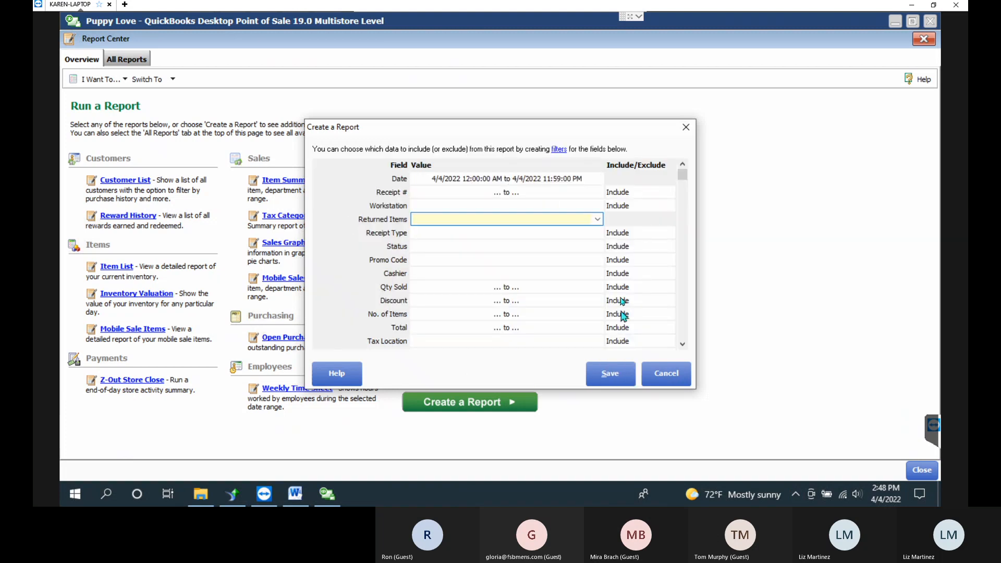
click(579, 232)
click(599, 232)
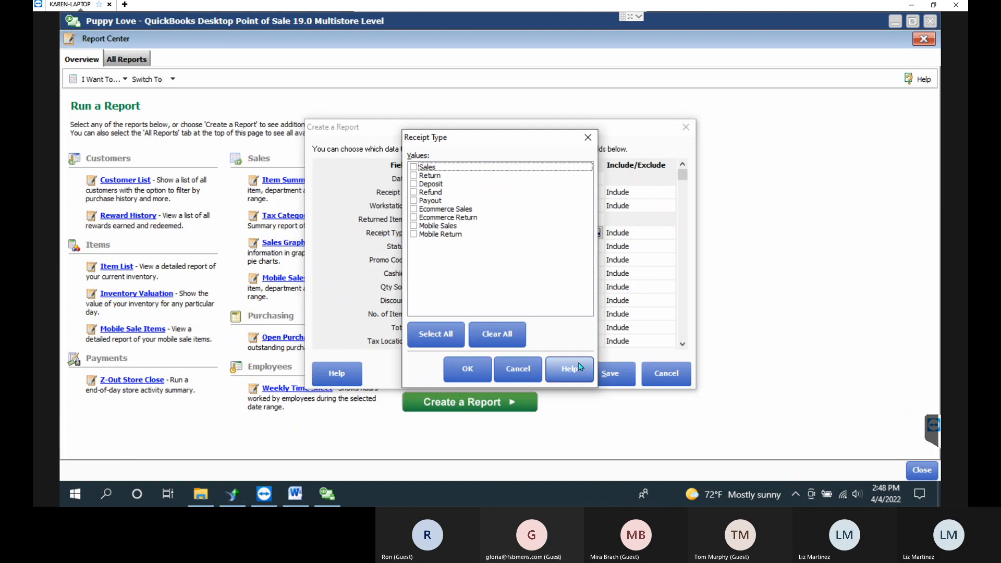
click(413, 184)
click(413, 192)
click(413, 200)
click(413, 209)
click(413, 217)
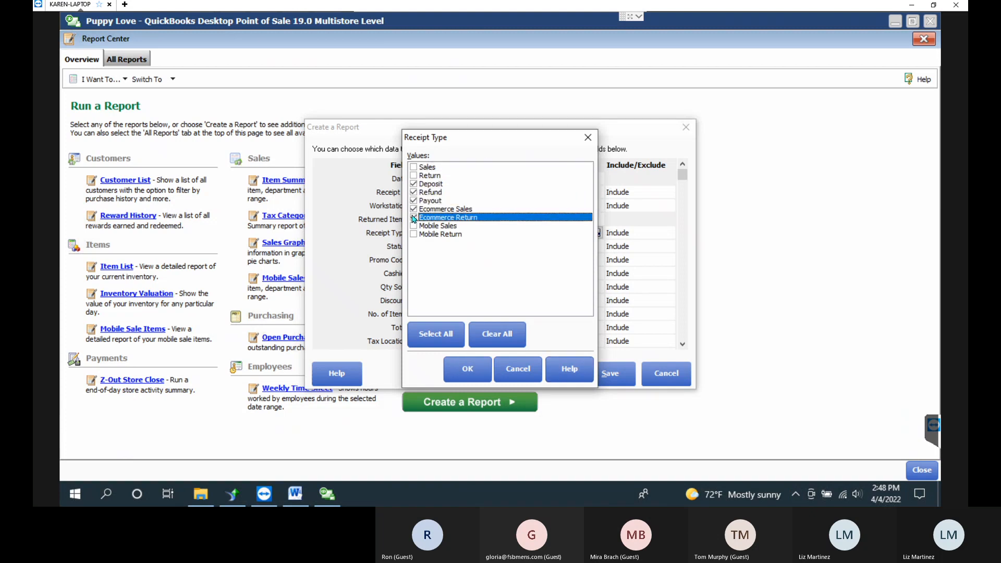
click(413, 225)
click(413, 234)
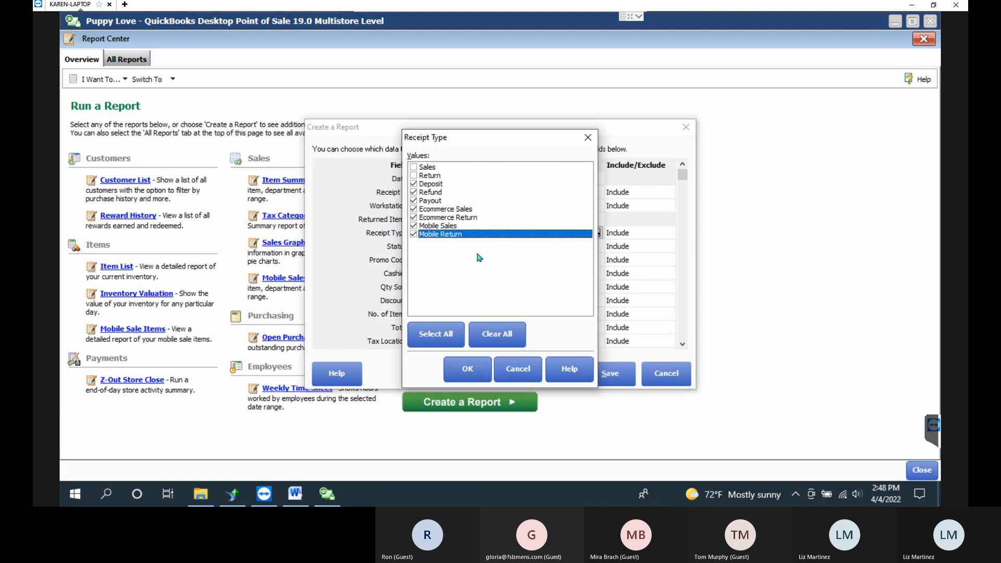
click(486, 368)
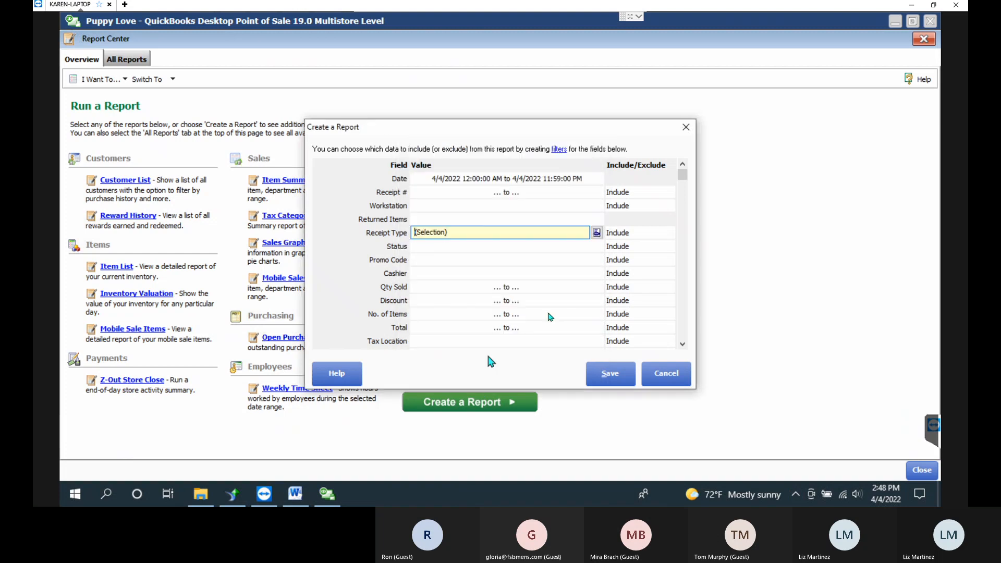
Set the Receipt Type filter to Exclude those types and save the filter settings.
click(640, 233)
click(668, 233)
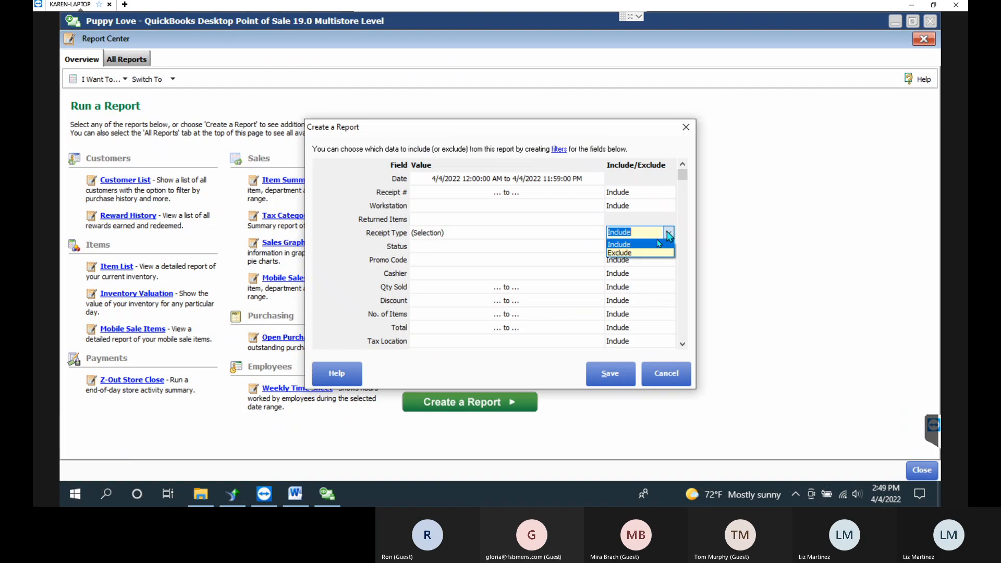
click(632, 254)
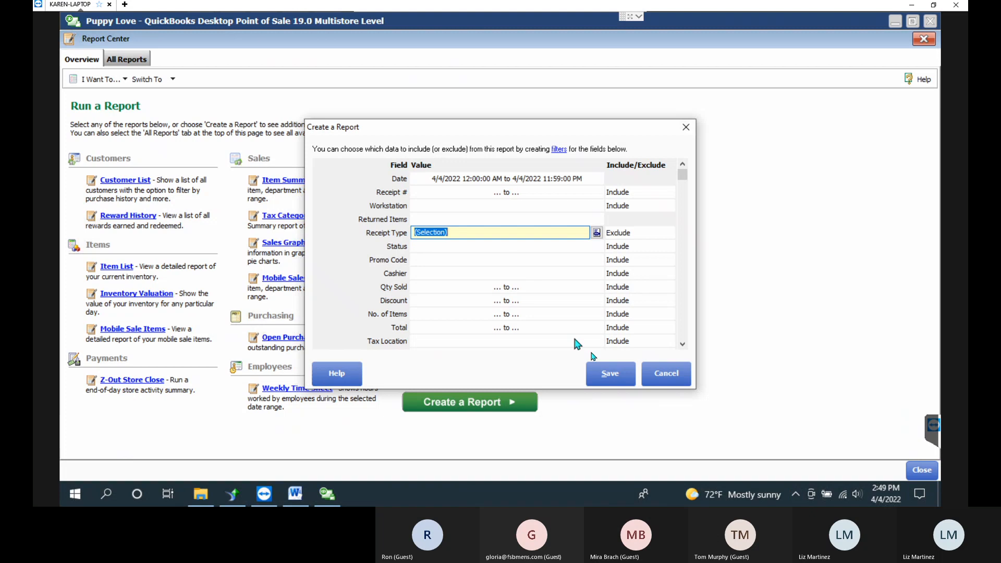
click(610, 375)
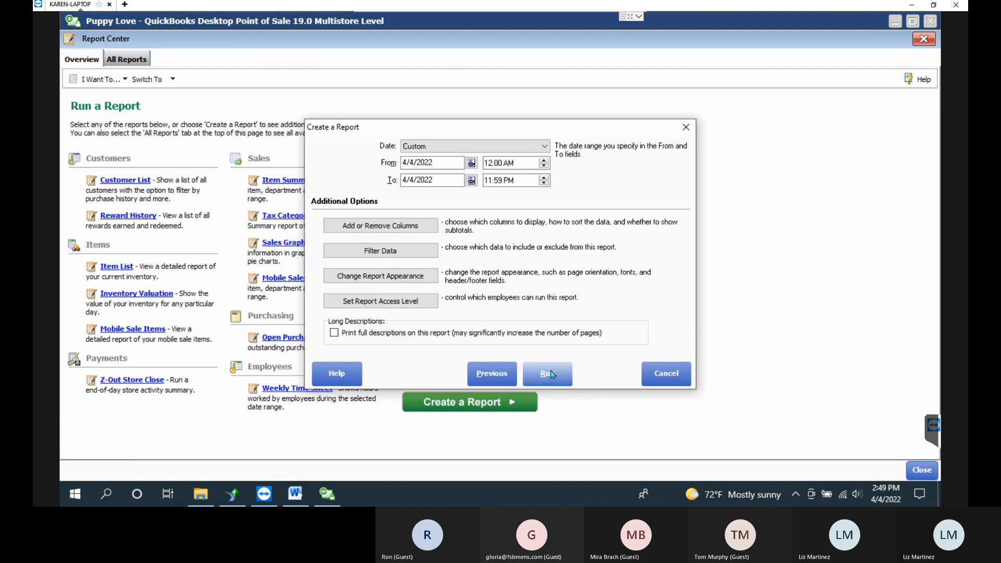
Run the report and expand its three 4/4/2022 sales, cancelling Memorize This Report for now.
click(551, 374)
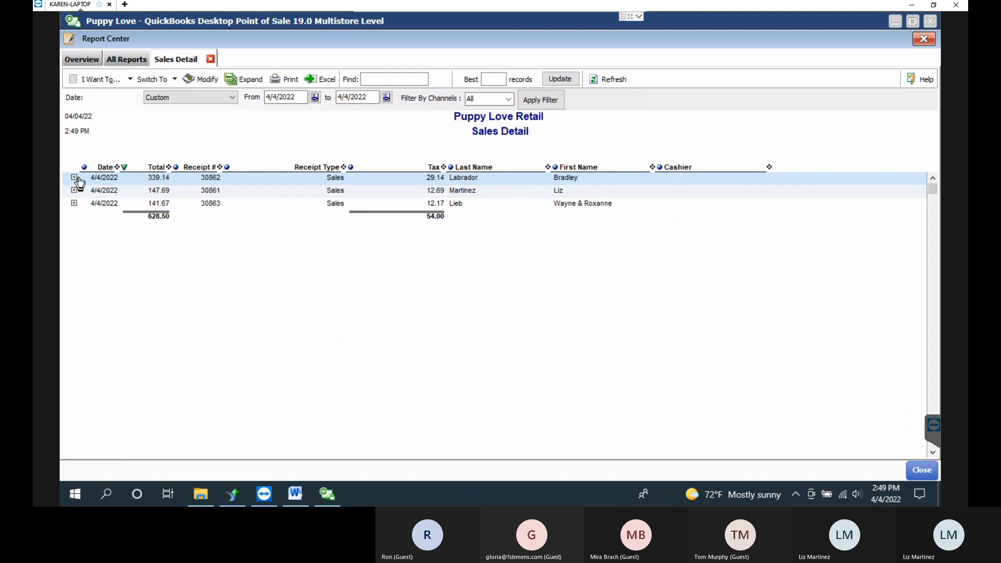
click(255, 83)
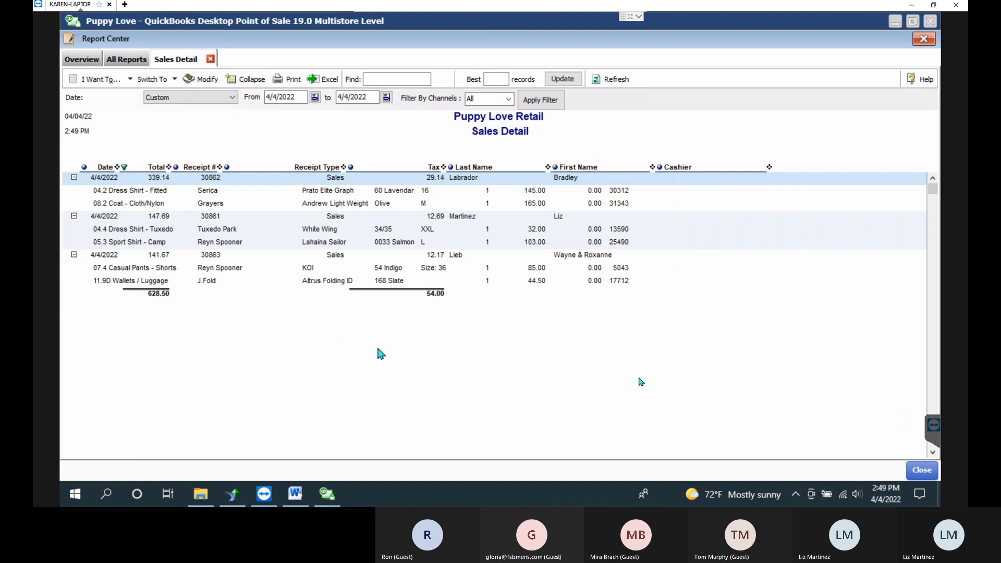
click(111, 85)
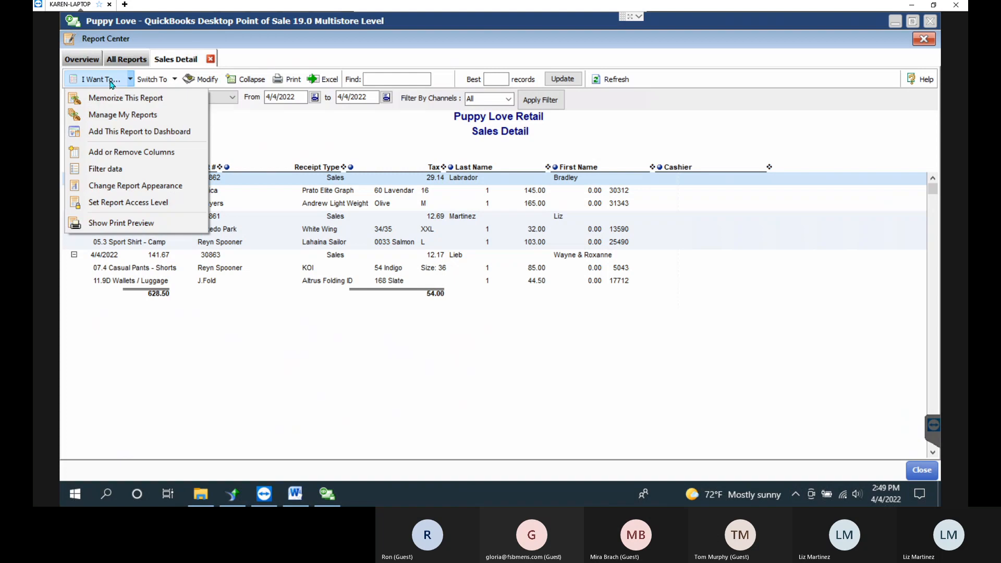
click(114, 104)
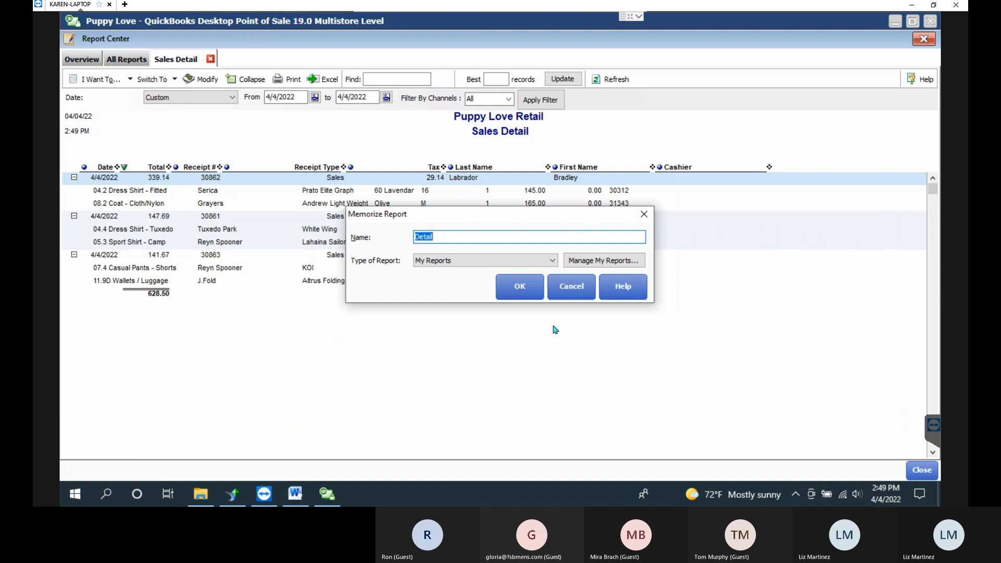
click(573, 285)
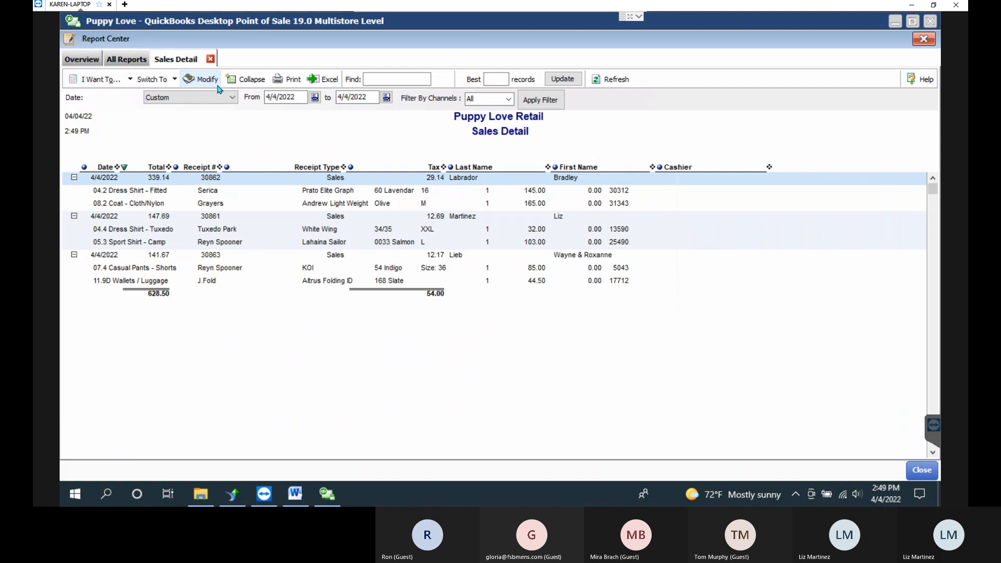
Set the report date range to Last 30 Days (3/6/2022–4/4/2022) and rerun it.
click(201, 79)
click(533, 151)
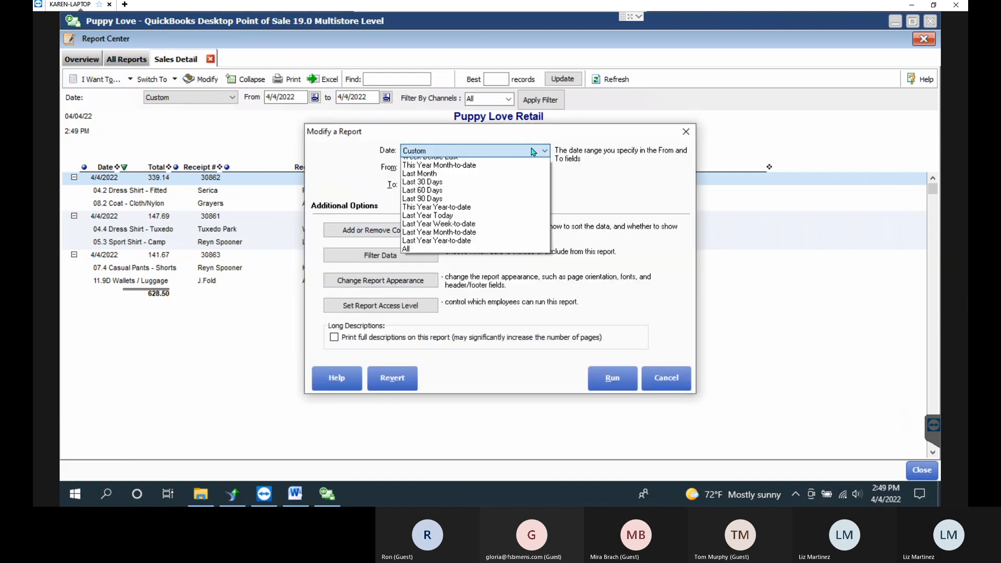
click(417, 171)
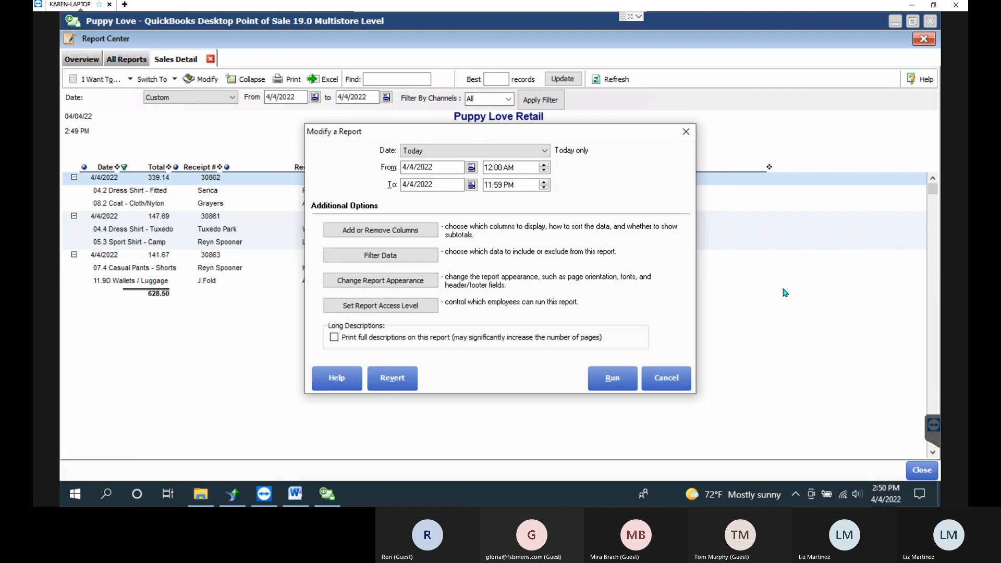
click(467, 151)
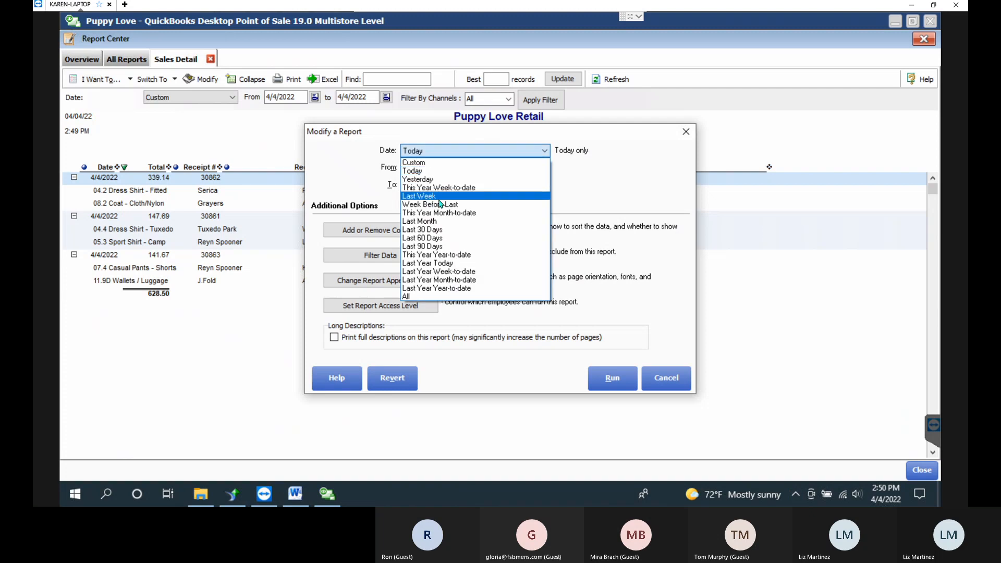
click(445, 230)
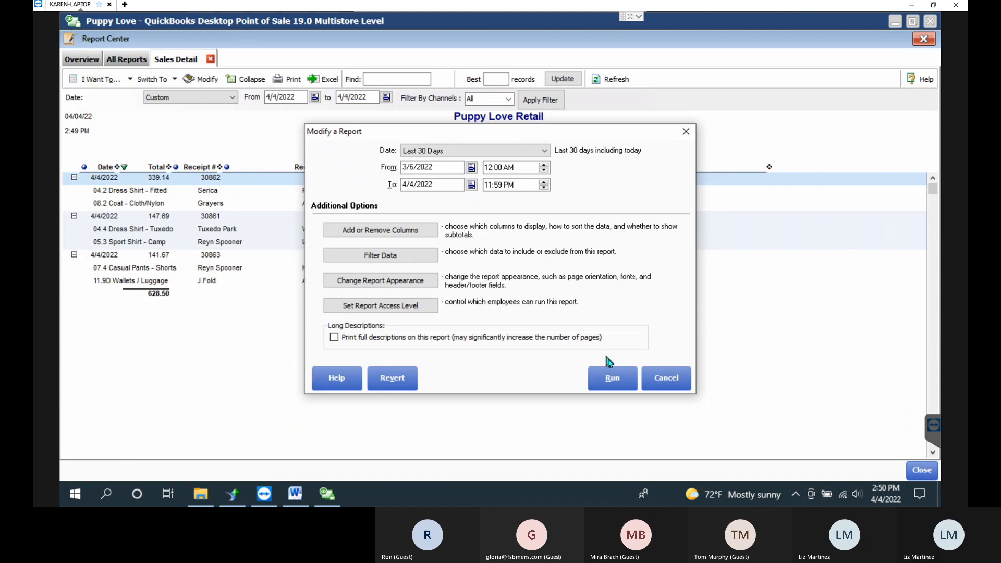
click(611, 377)
click(626, 280)
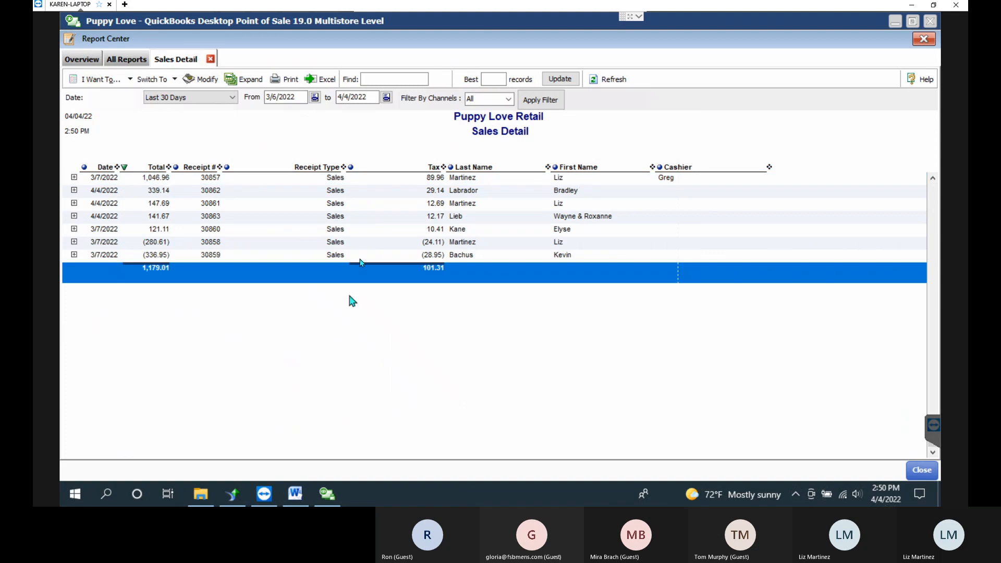
Memorize the report under the name 'REG Sales Deatil Last 30'.
click(97, 81)
click(111, 99)
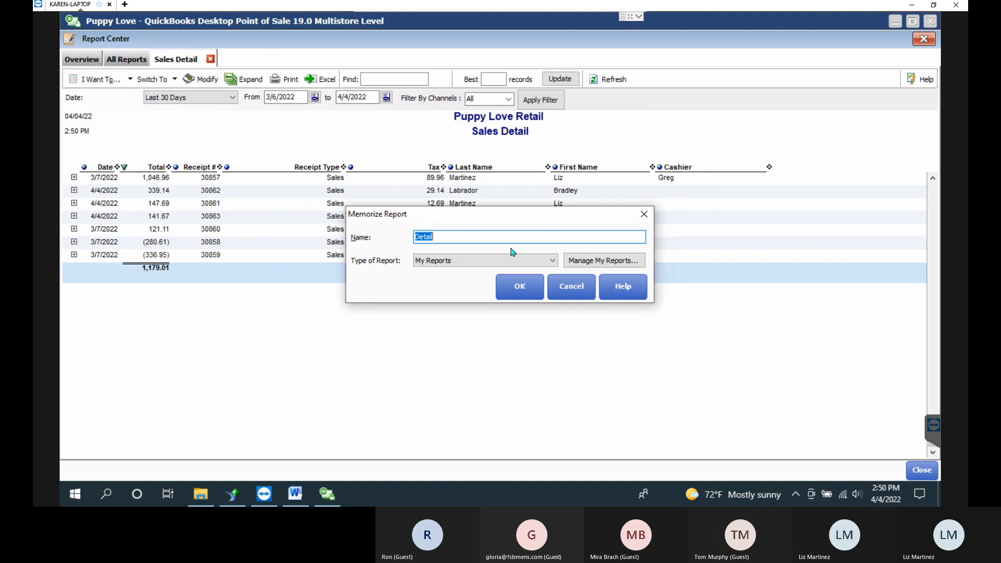
text(Sales Deatil Last 30)
click(416, 237)
text(REG)
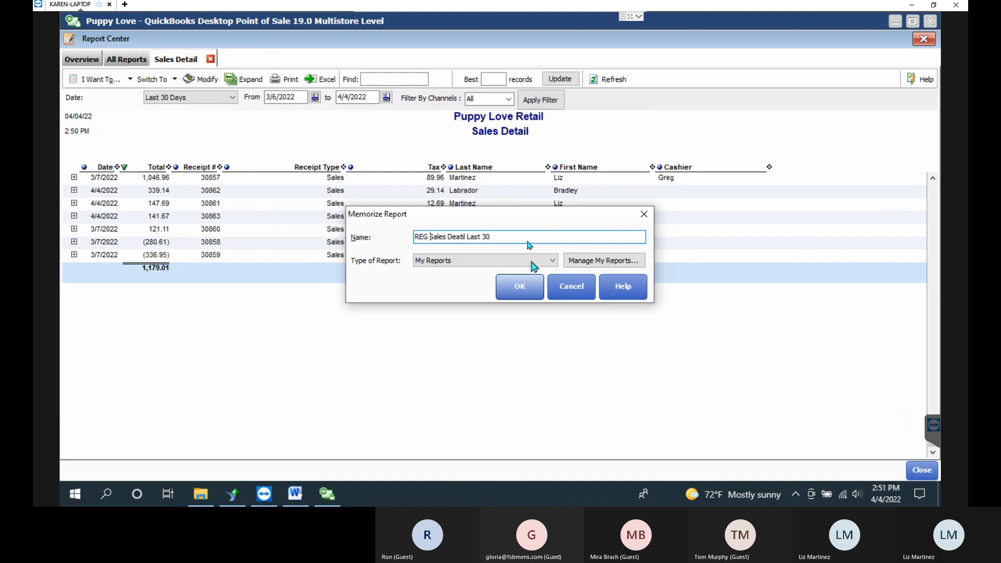
click(516, 287)
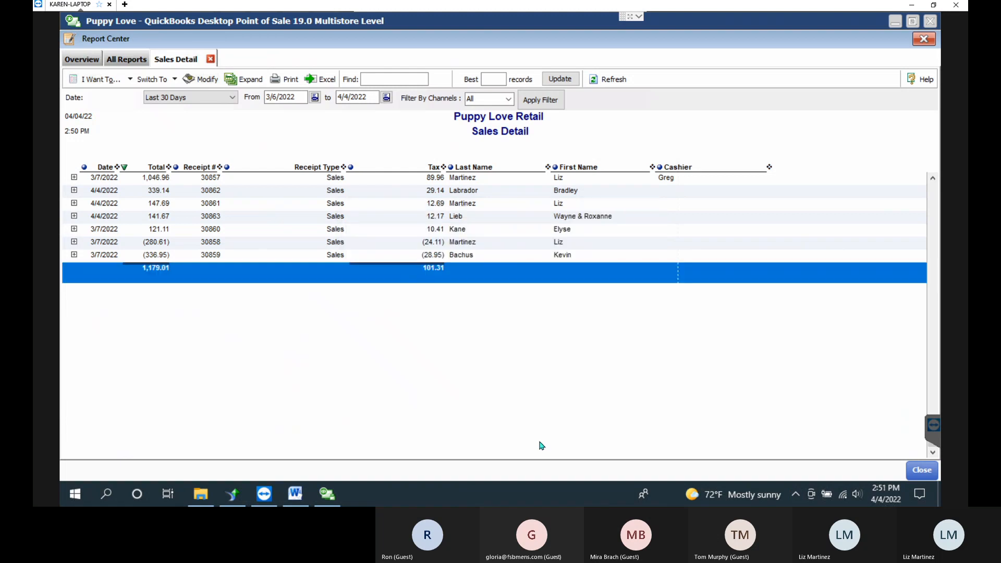
Close Report Center and run 'REG Sales Deatil Last 30' from Memorized Reports > My Reports.
key(Escape)
click(422, 45)
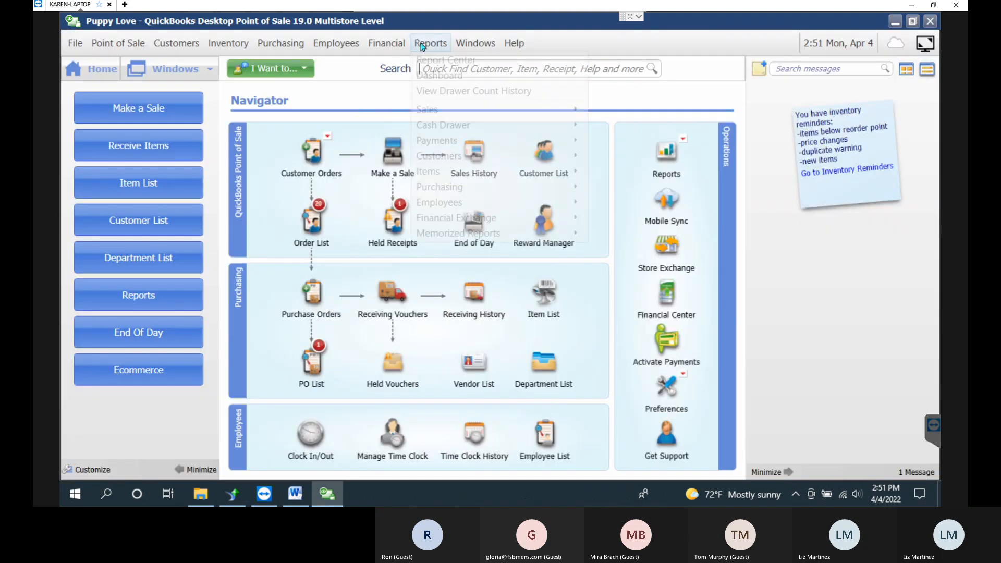
click(483, 235)
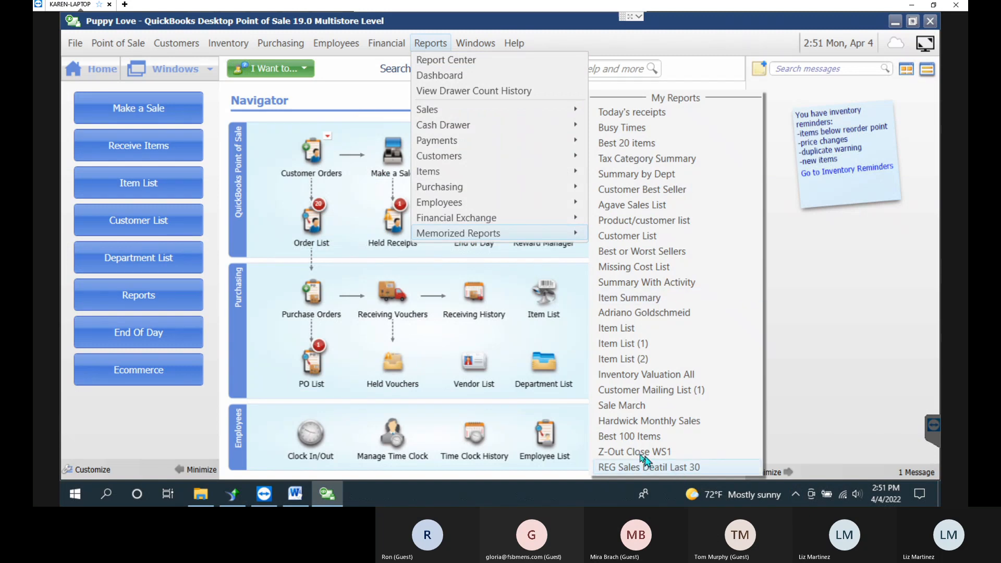
click(669, 469)
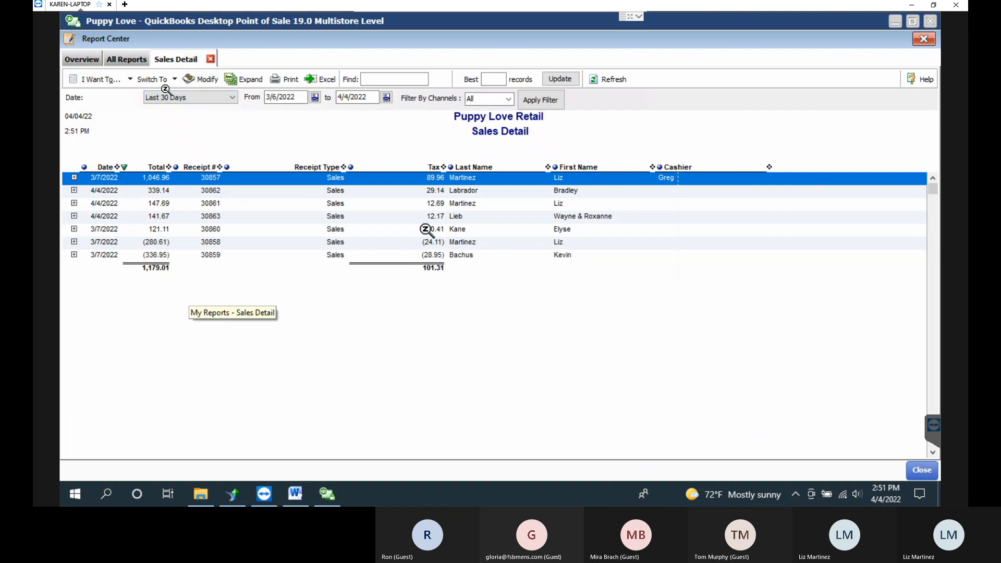
Return to the Report Center overview, cancel Create a Report, then go to the QB POS - Reports Word document.
click(88, 60)
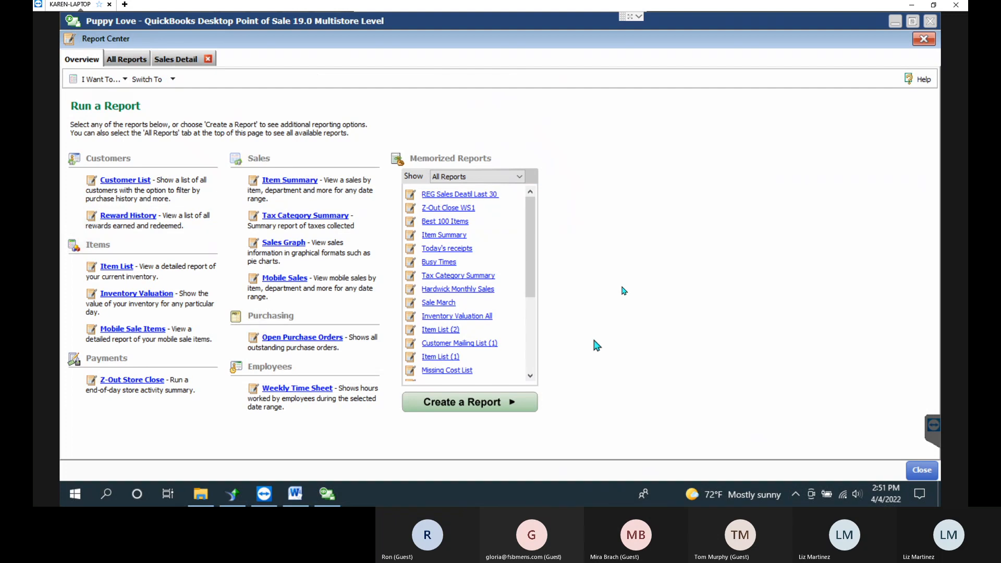
click(510, 406)
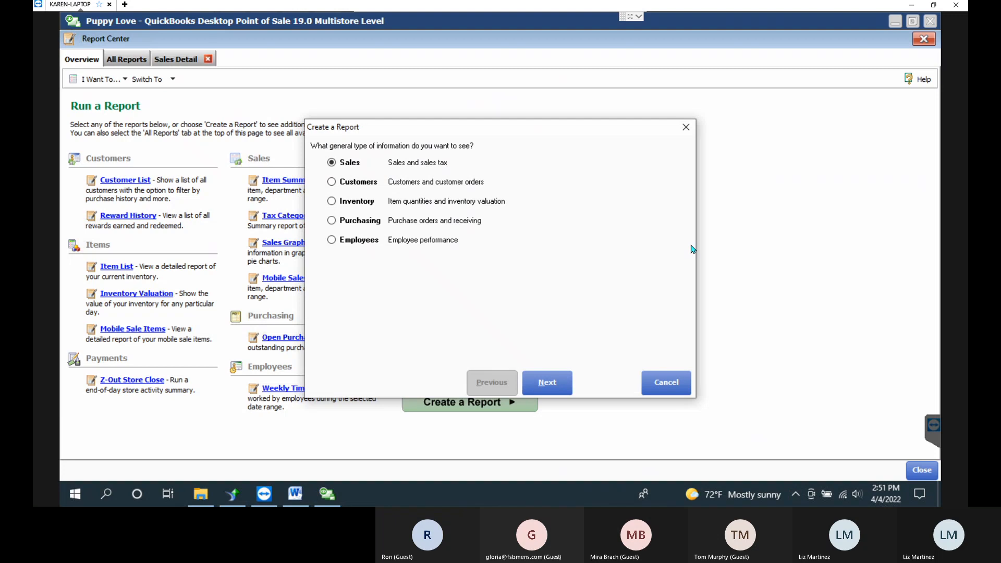
click(658, 383)
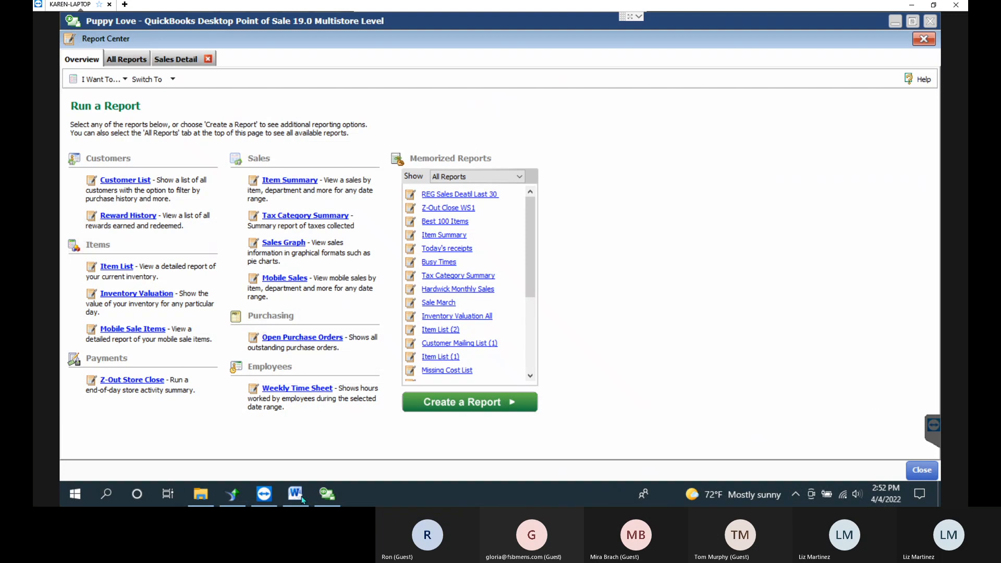
click(301, 496)
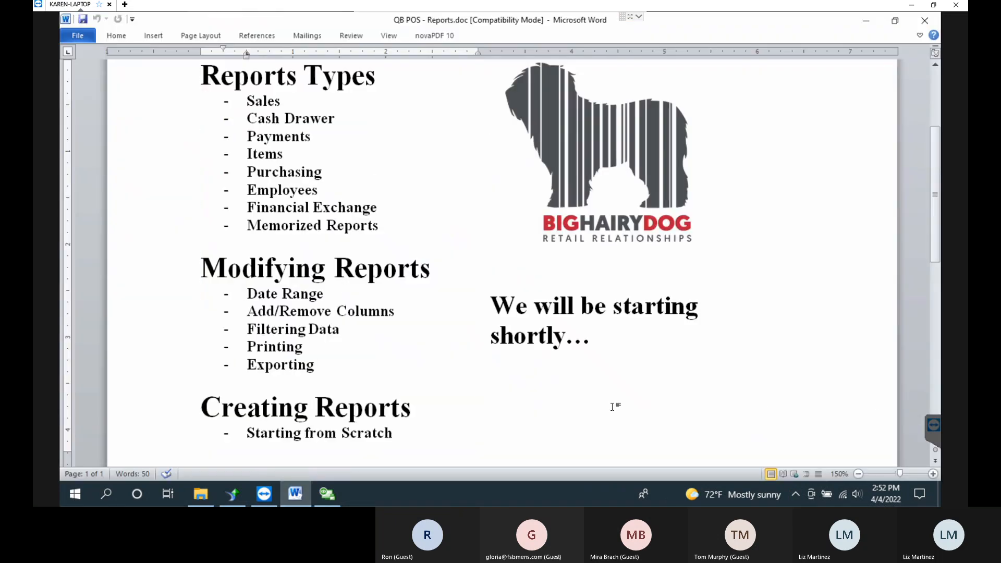
click(404, 437)
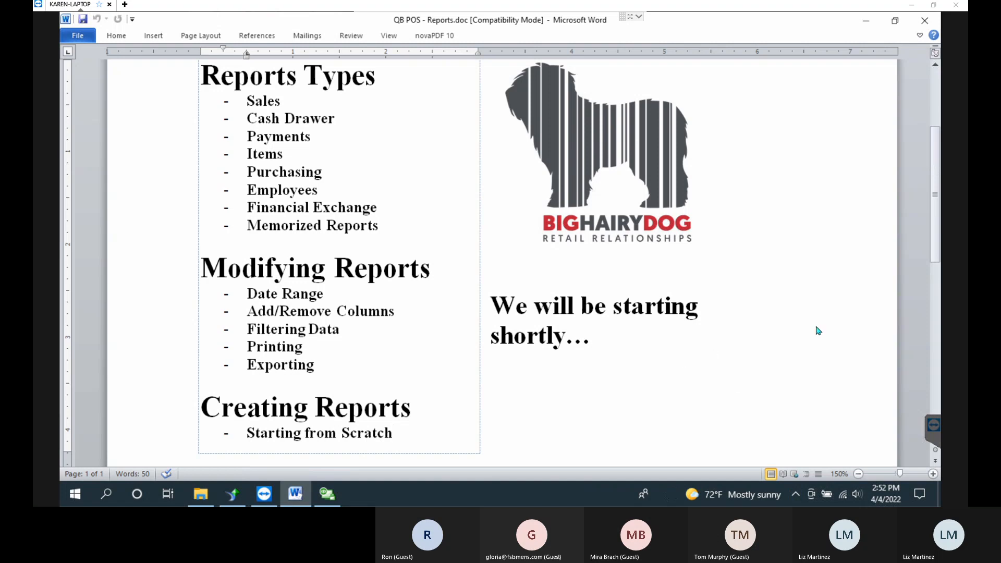
Hide the Word handout and show the Customers category under All Reports, scrolling through its reports.
click(880, 197)
click(866, 21)
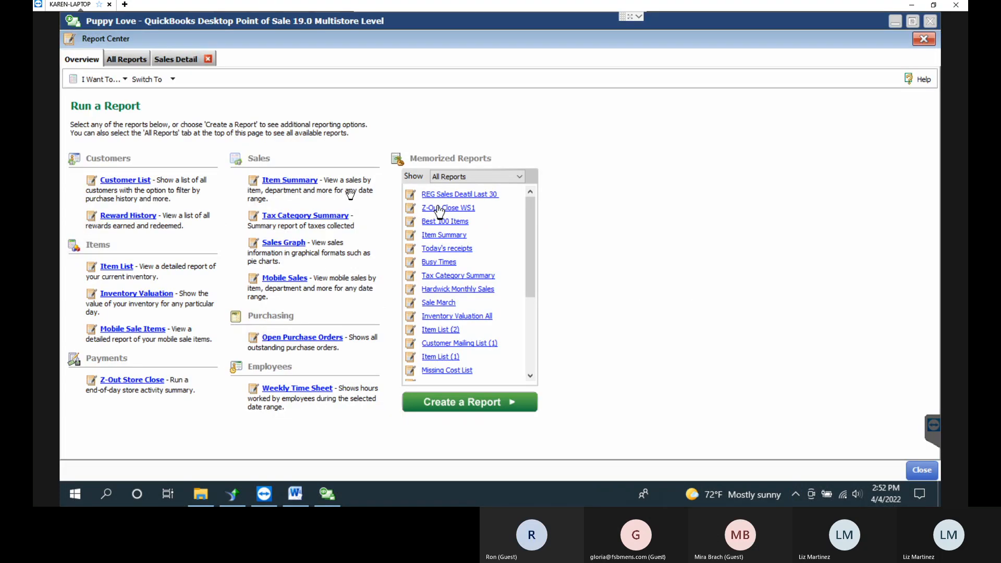
click(147, 59)
click(101, 158)
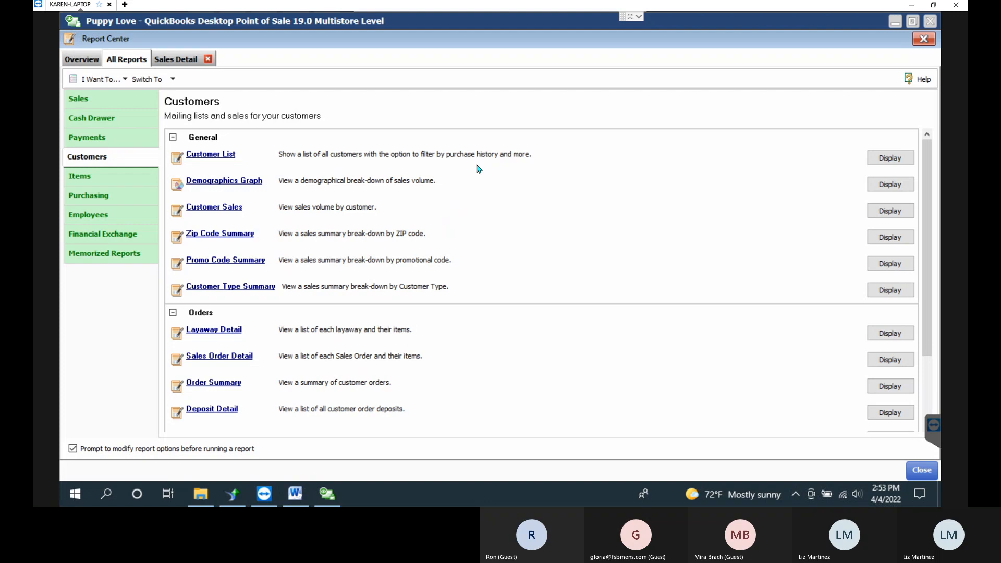
scroll(446, 279, down, 1)
scroll(446, 279, down, 1)
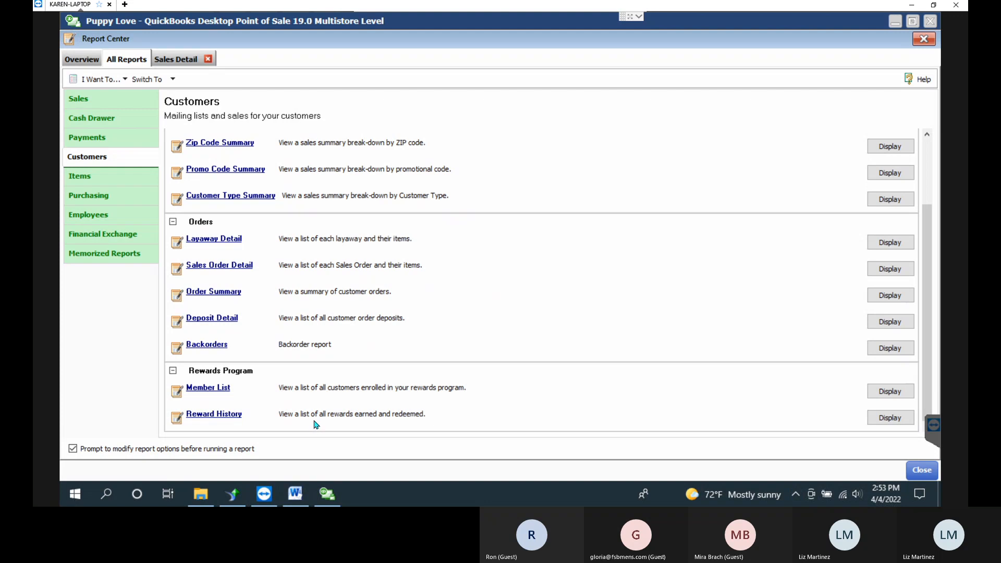
scroll(313, 425, up, 1)
scroll(313, 425, up, 3)
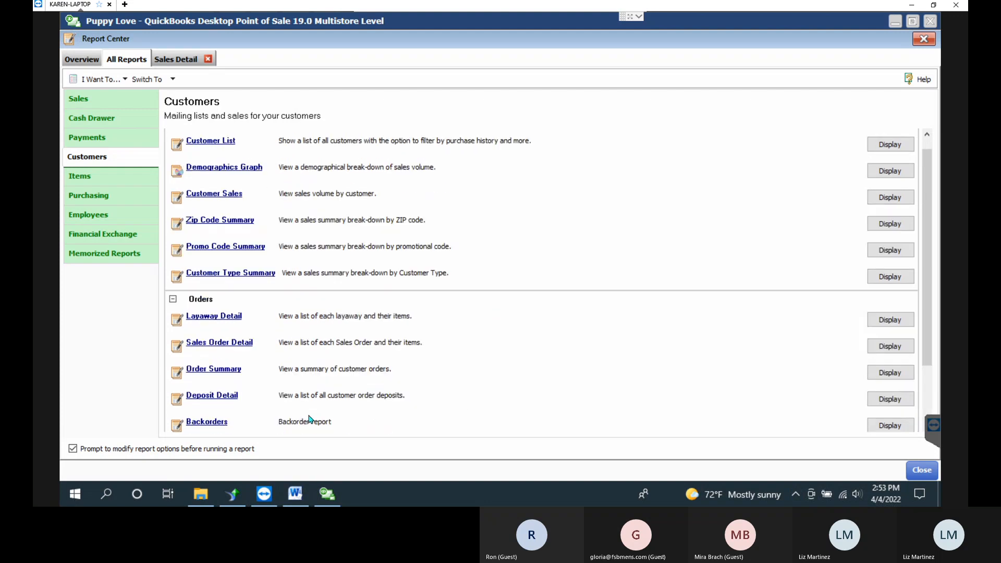
scroll(257, 274, up, 1)
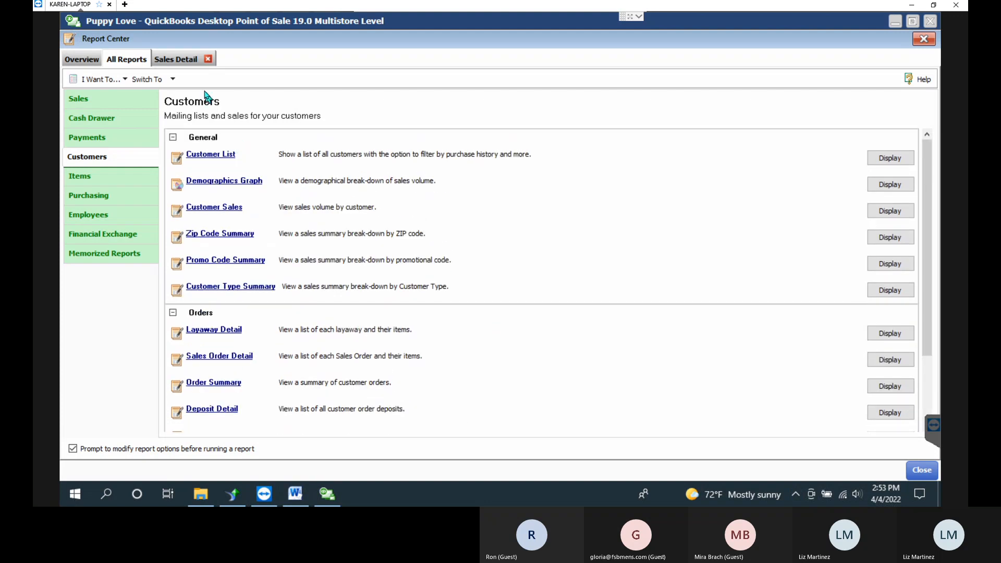
In the Customer Sales run options, sort by Last Name ascending and save the setting.
click(227, 219)
drag(530, 126, 744, 112)
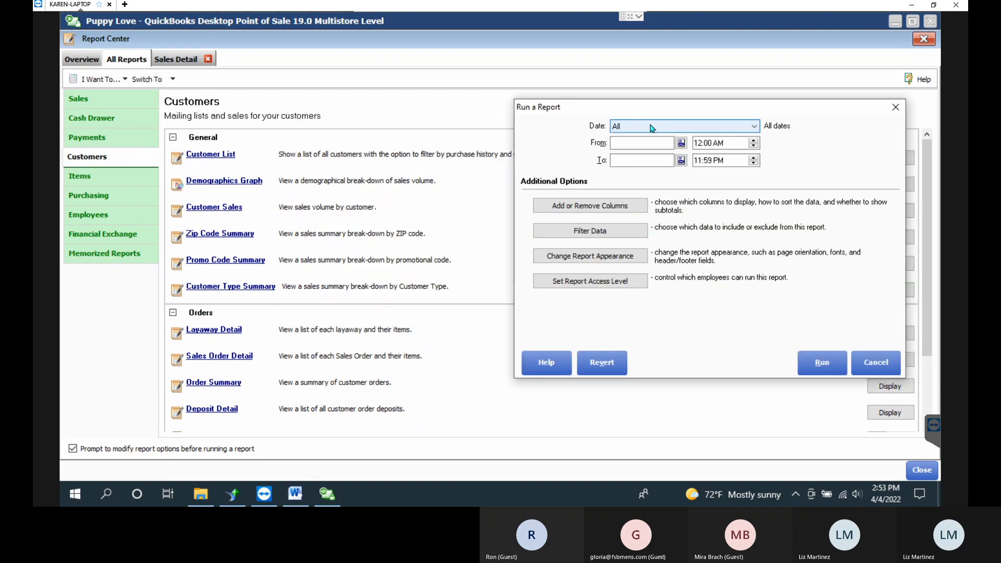
click(578, 205)
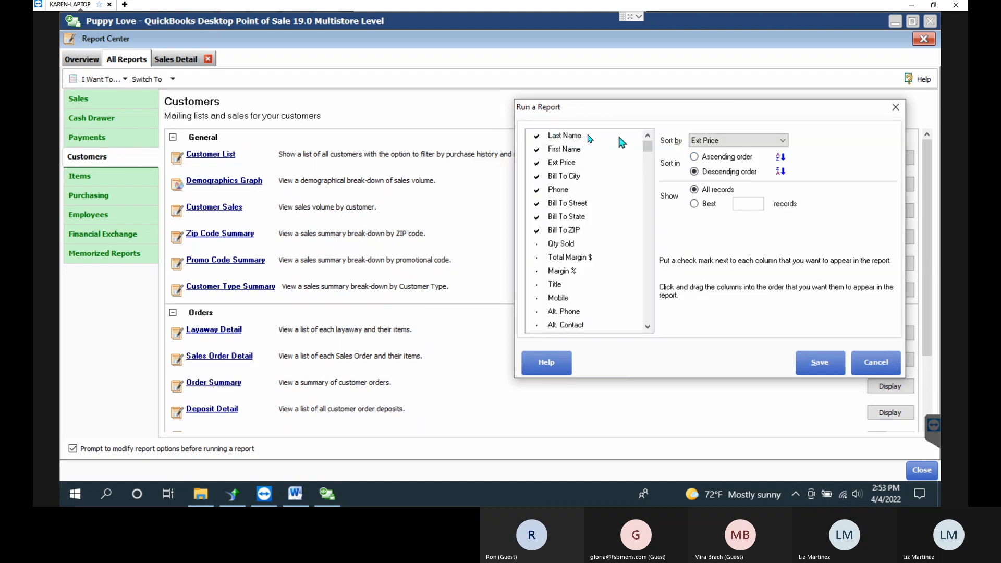
click(774, 140)
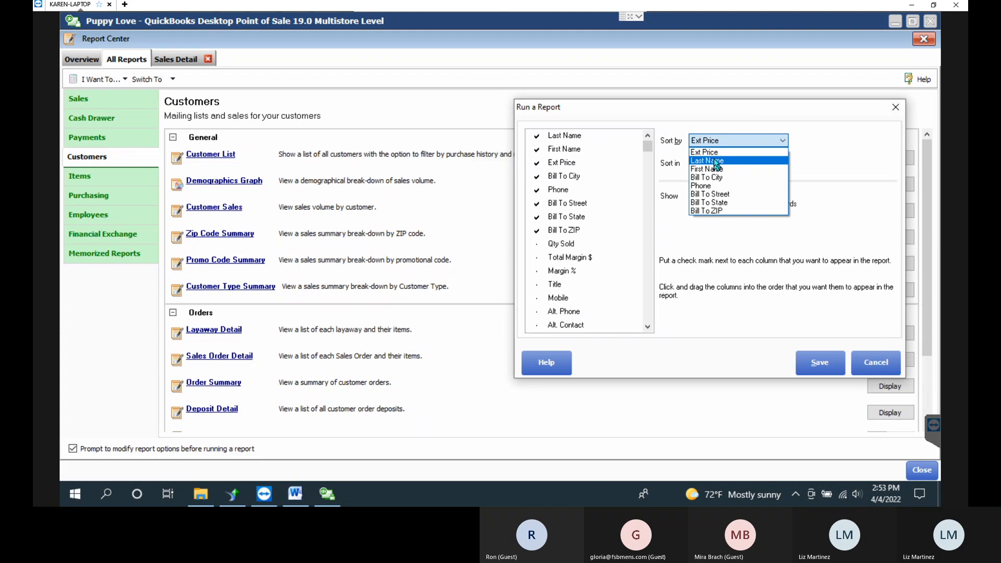
click(718, 161)
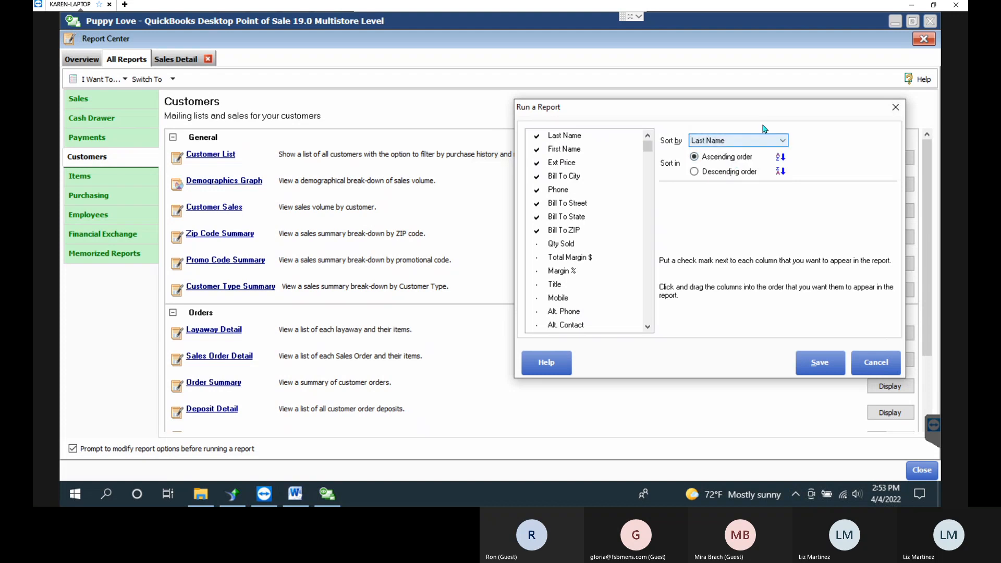
drag(678, 106, 609, 91)
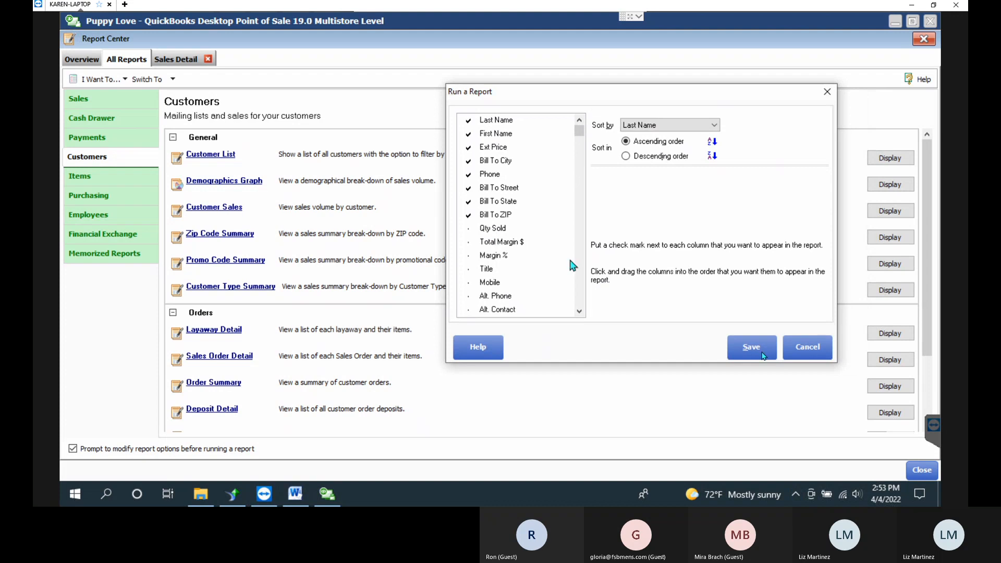
click(762, 354)
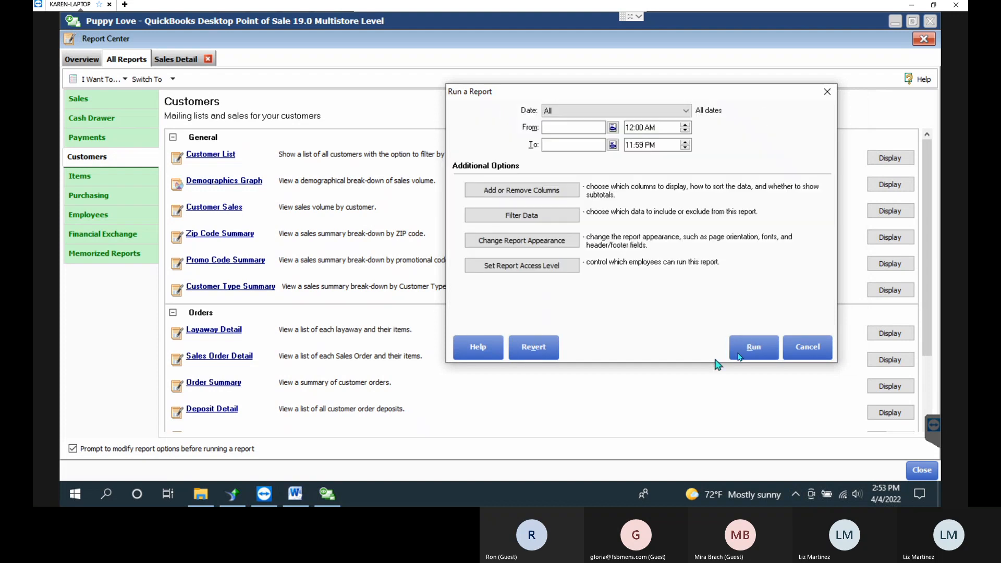
Run the Customer Sales Summary, select the 17,869.05 row, then go back to the Sales Detail report.
click(771, 345)
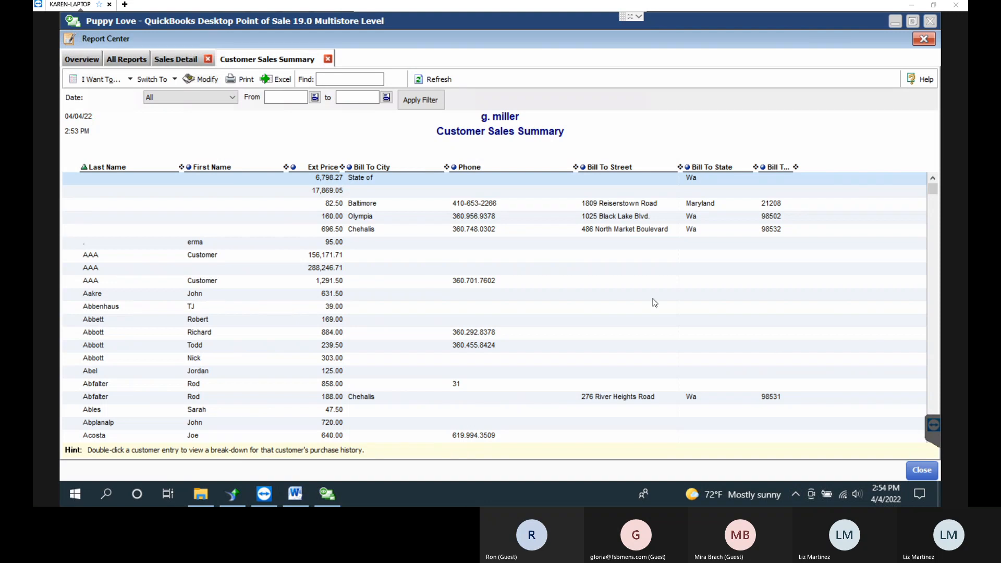
click(851, 193)
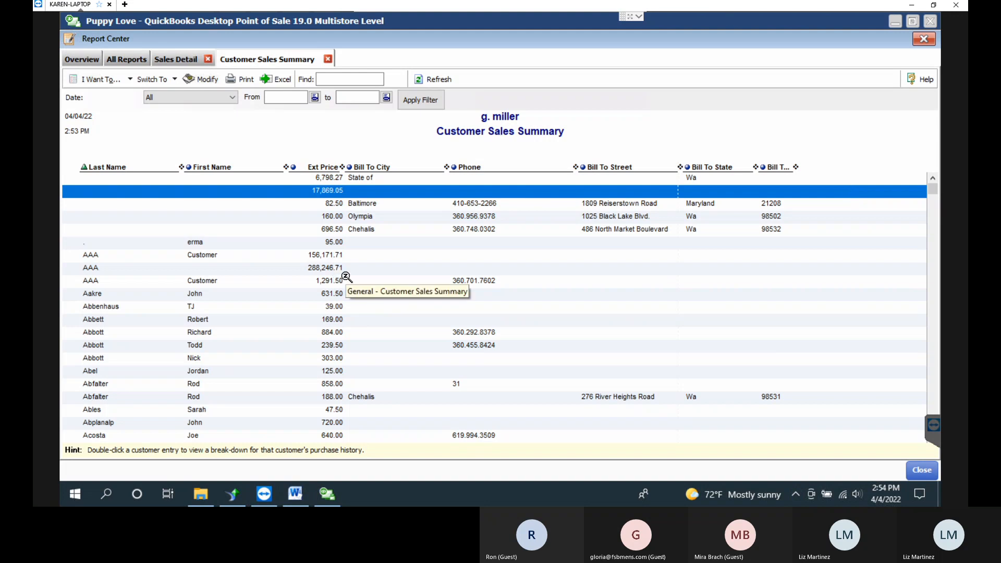
click(183, 60)
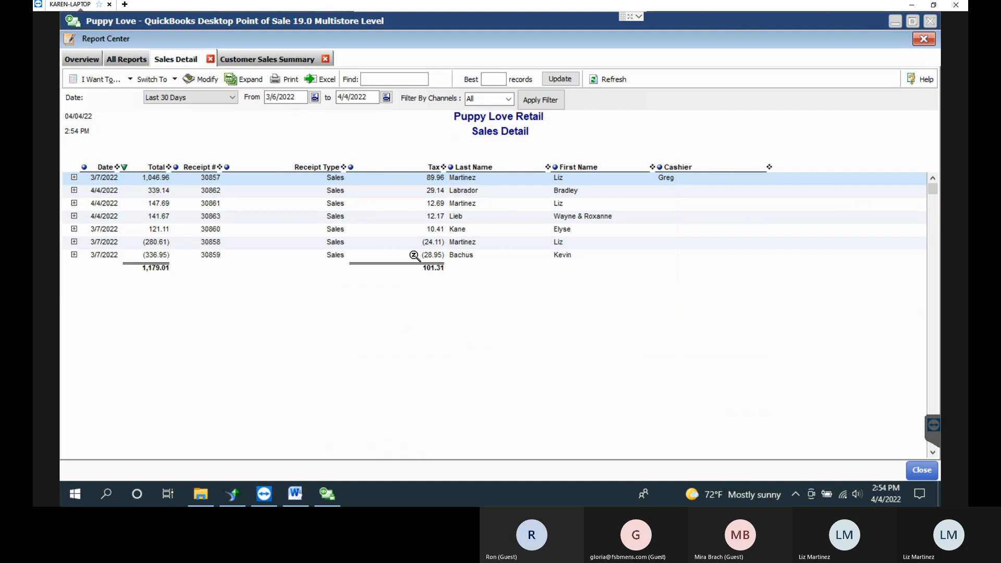
Switch between the Customer Sales Summary and Sales Detail, then open Modify for Sales Detail.
click(307, 62)
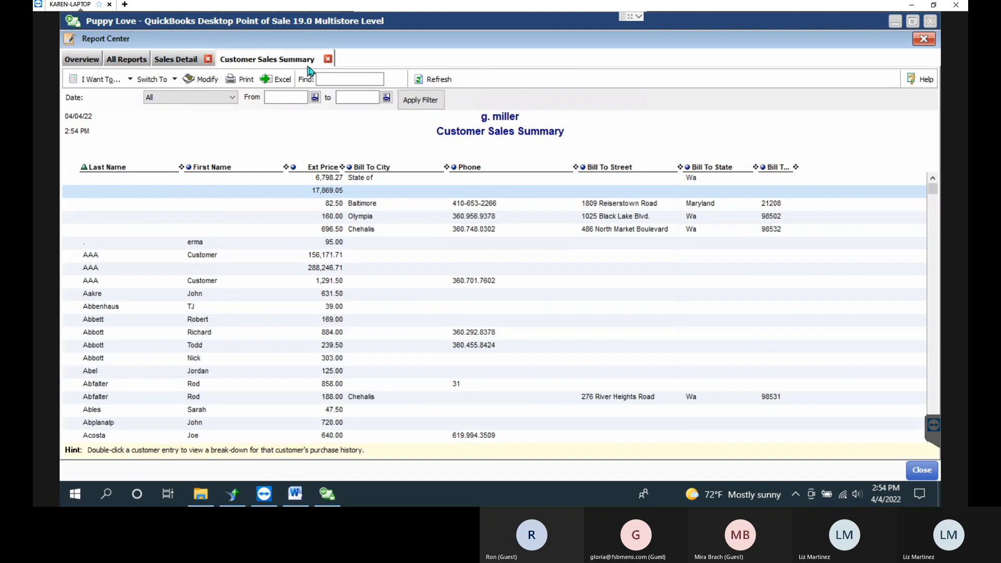
click(173, 62)
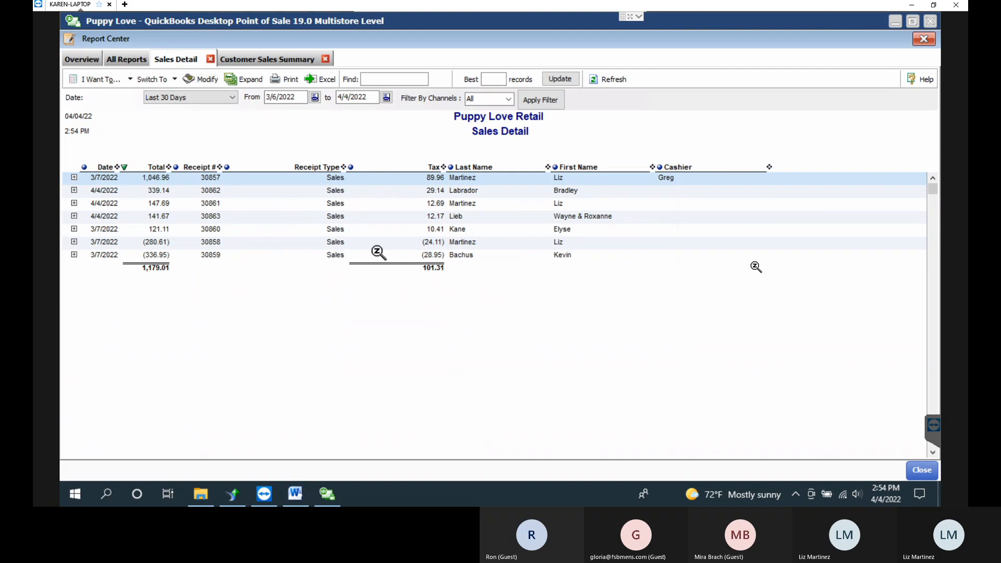
click(217, 83)
Browse the Sales Detail data filter fields, including Transaction Store Type and Discount.
click(405, 251)
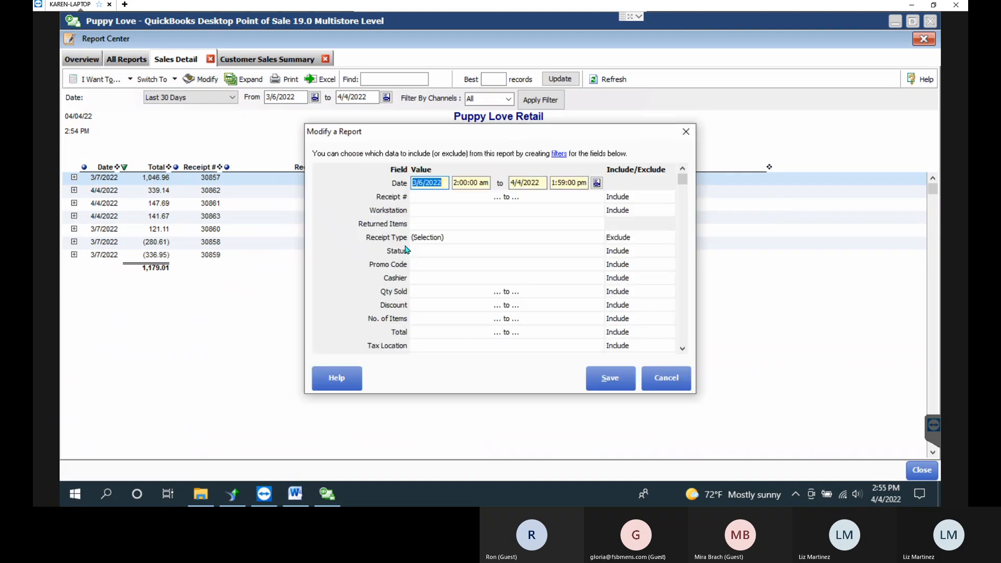
click(443, 225)
scroll(477, 284, down, 13)
scroll(477, 284, down, 9)
scroll(476, 285, down, 6)
scroll(450, 330, down, 5)
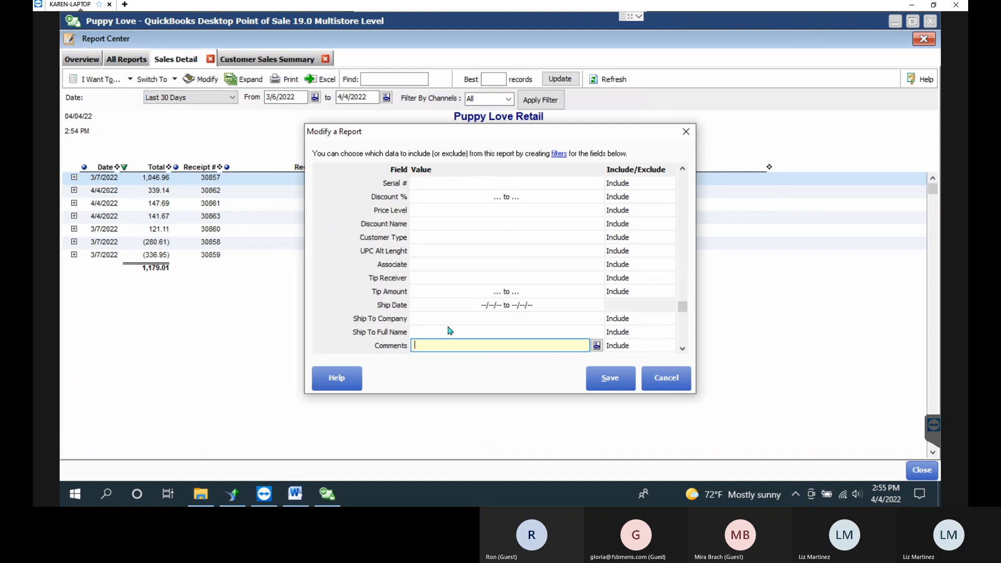
scroll(450, 330, down, 3)
scroll(542, 338, down, 3)
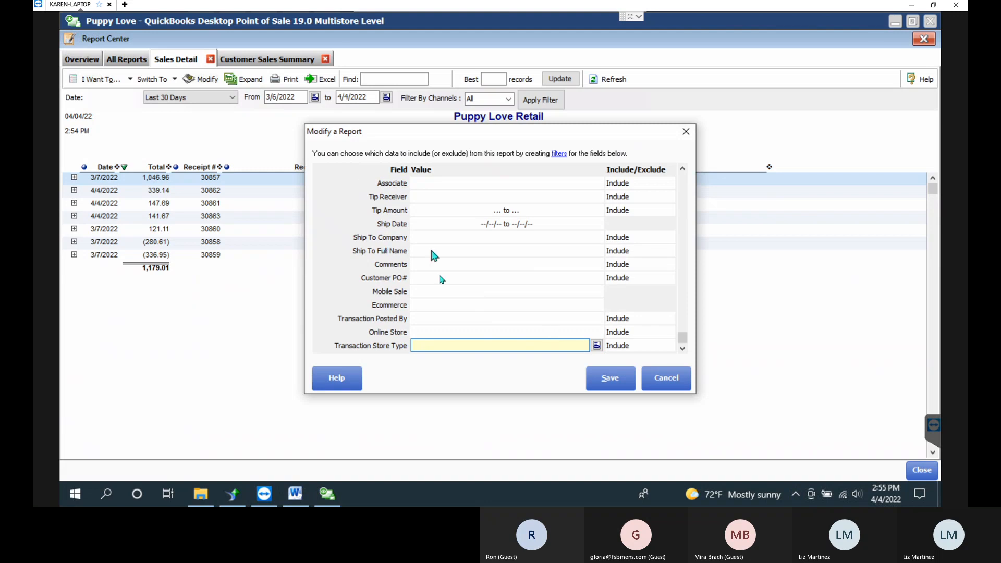
click(446, 291)
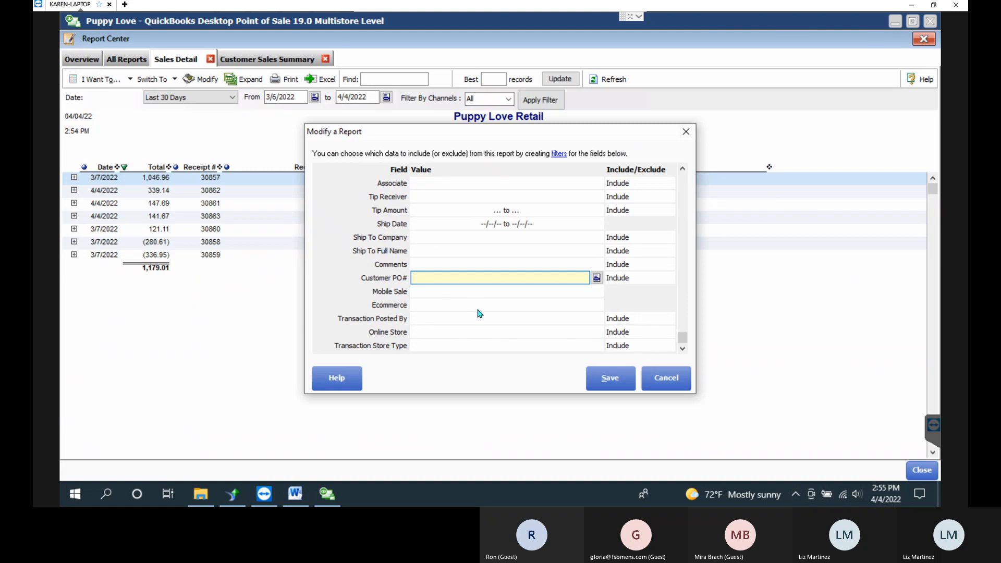
scroll(477, 313, up, 3)
scroll(479, 314, up, 5)
scroll(480, 314, up, 5)
scroll(480, 313, up, 2)
scroll(480, 314, up, 2)
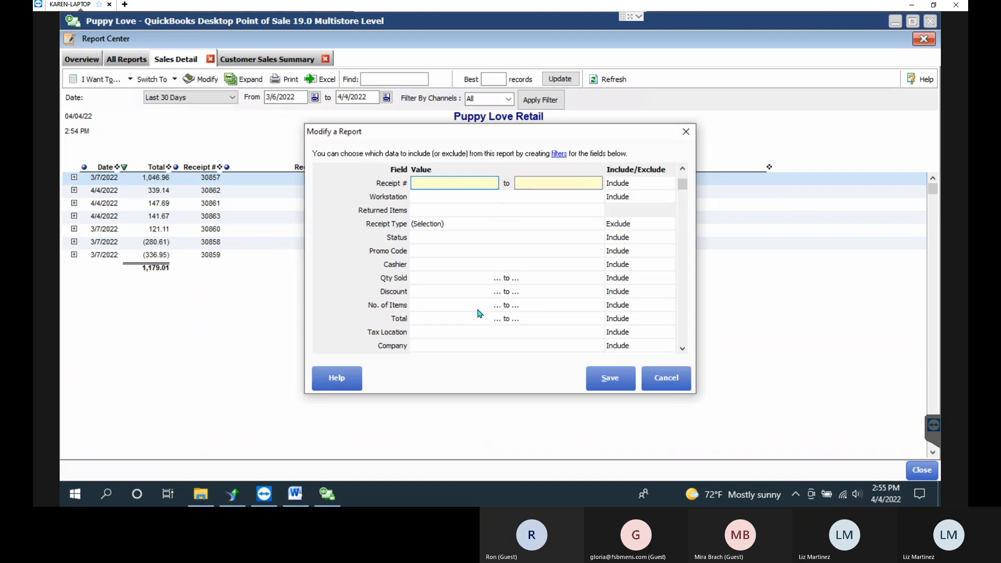
scroll(479, 314, up, 1)
scroll(479, 314, down, 1)
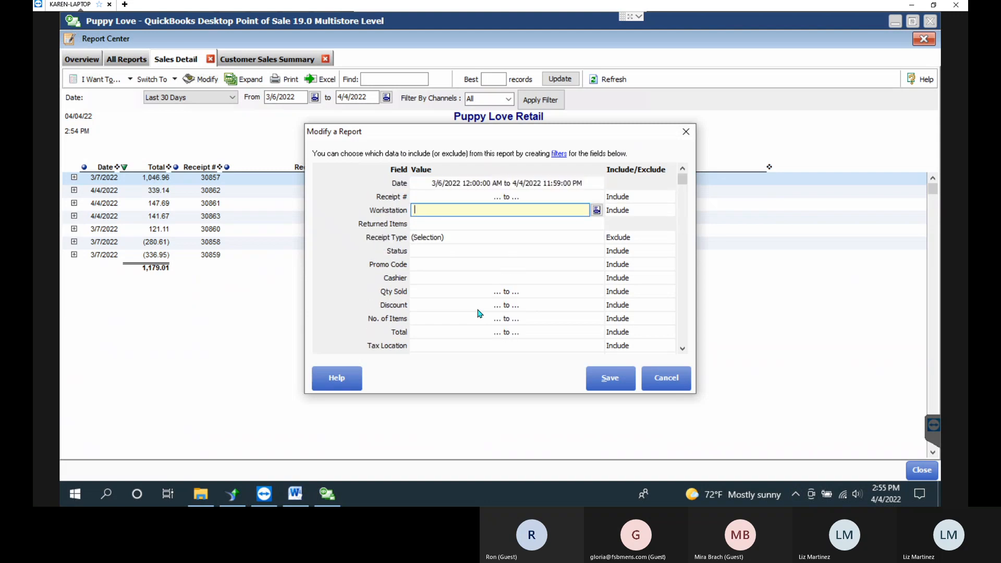
click(477, 307)
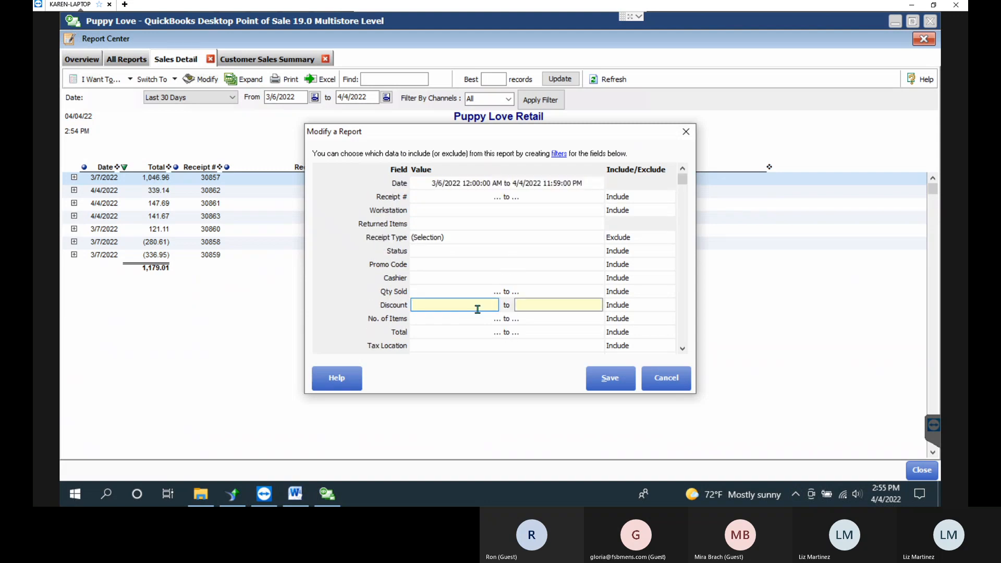
scroll(485, 252, down, 3)
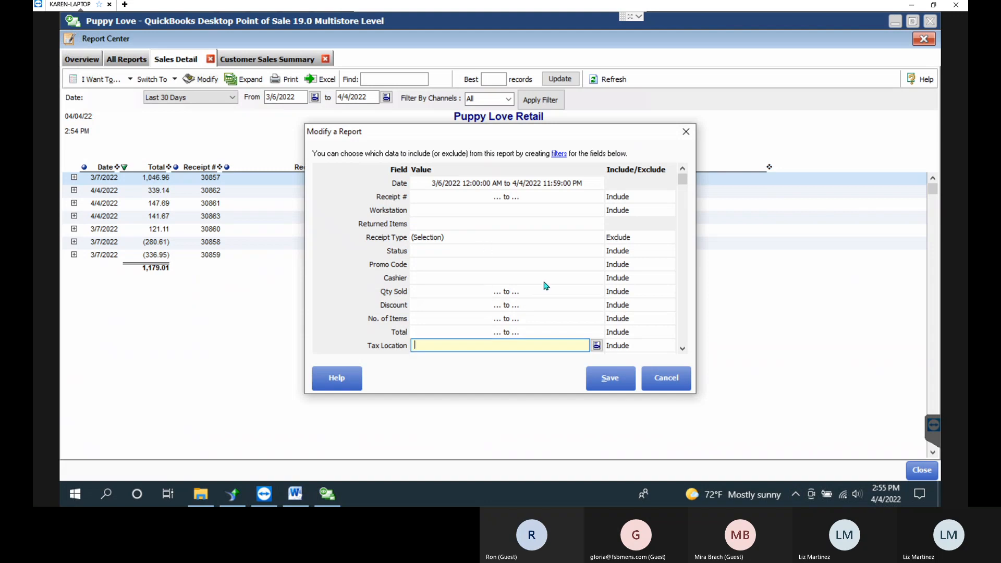
scroll(592, 312, down, 2)
scroll(592, 312, down, 1)
scroll(515, 331, up, 2)
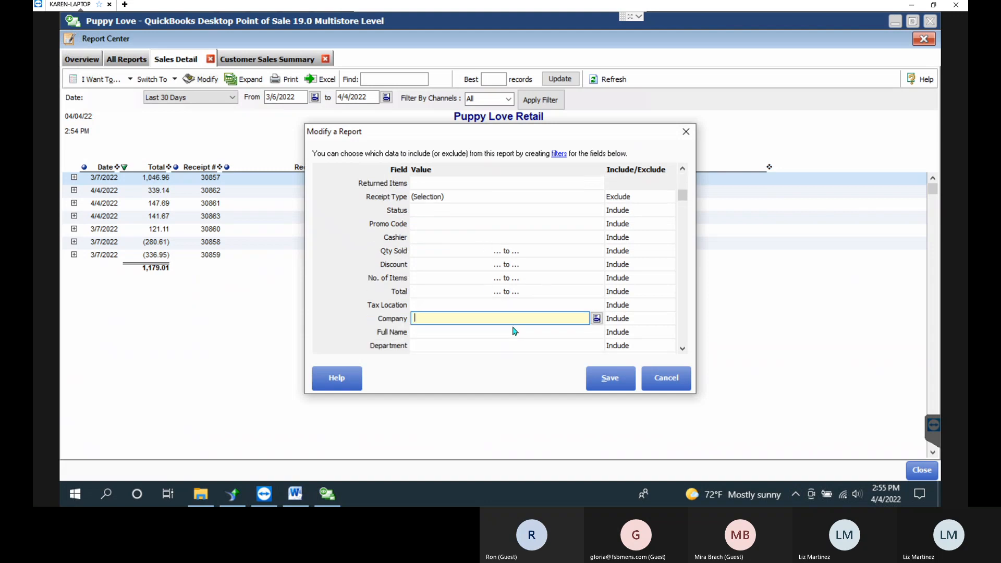
Set the Full Name filter to the customer's full name and save it.
click(594, 334)
click(596, 332)
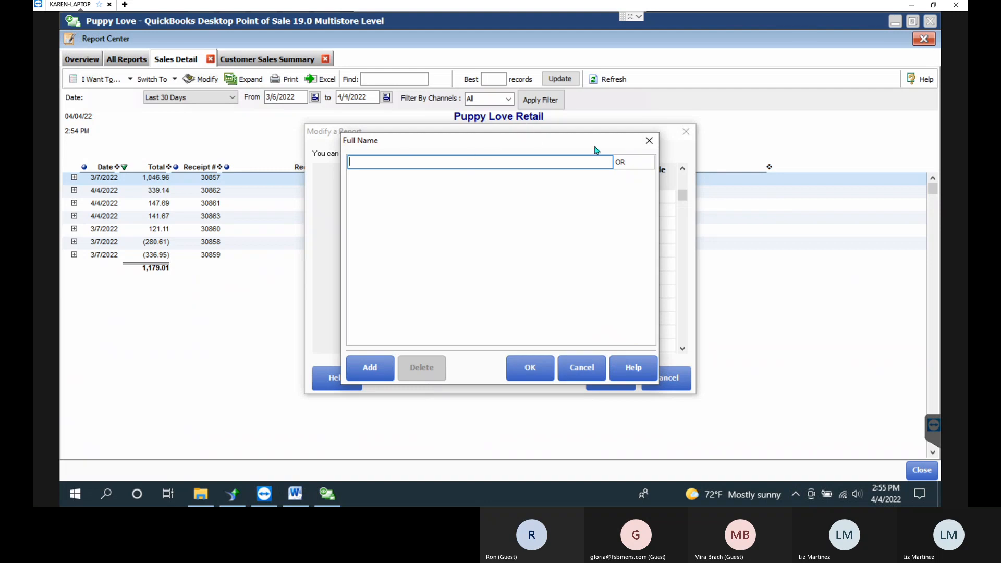
click(545, 375)
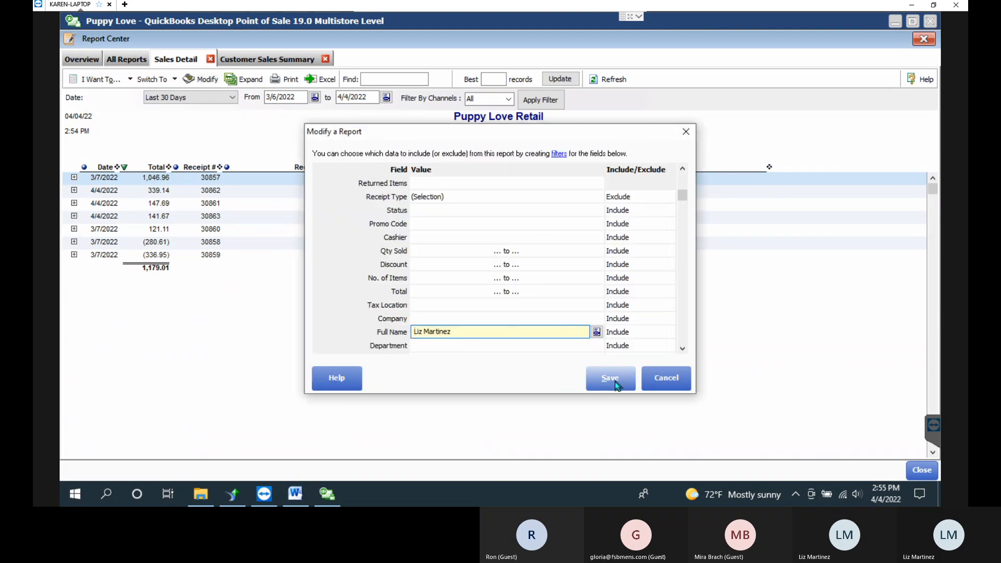
click(615, 380)
Rerun the filtered report, expand every receipt's item lines, and sort receipts by date, oldest first.
click(615, 380)
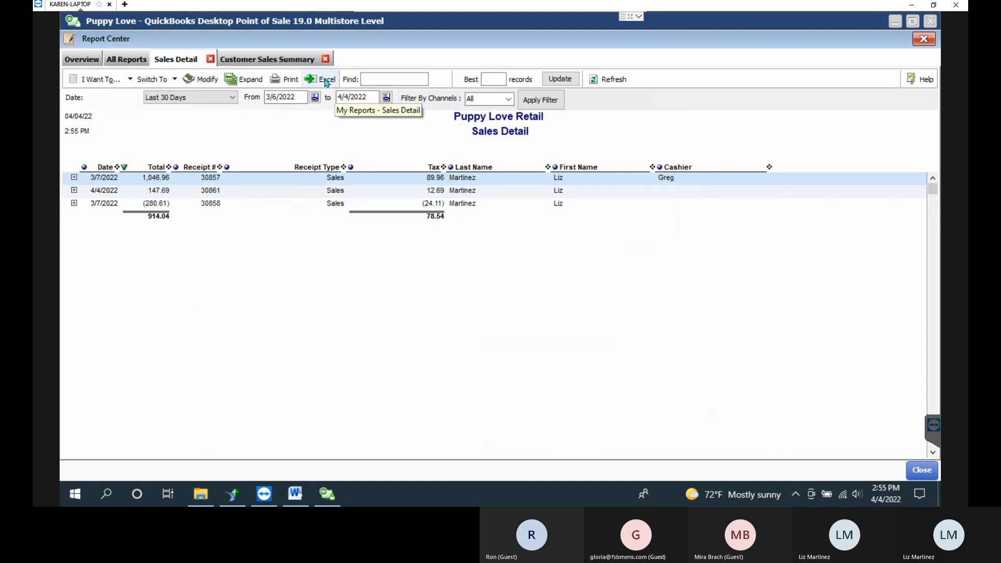
click(245, 79)
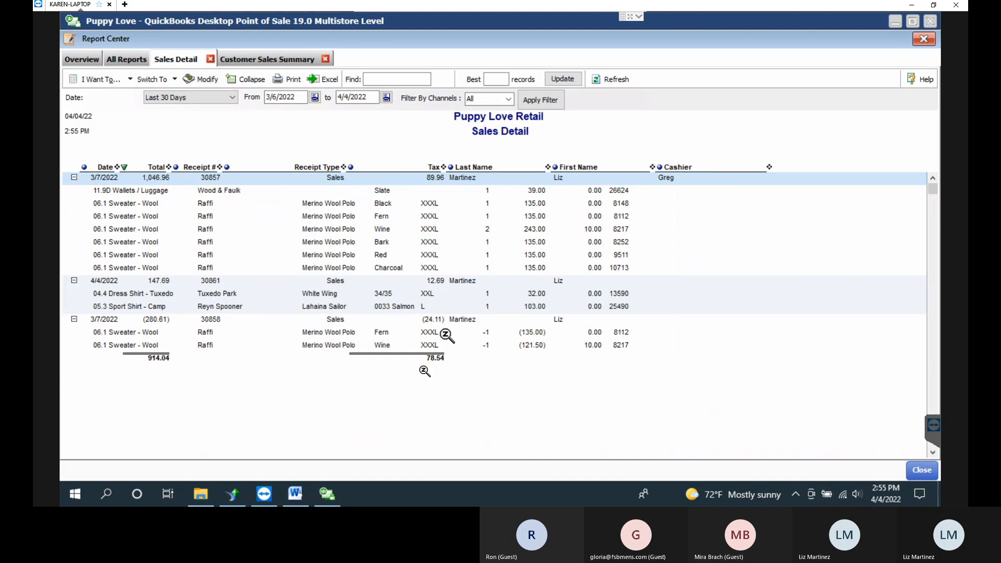
click(754, 422)
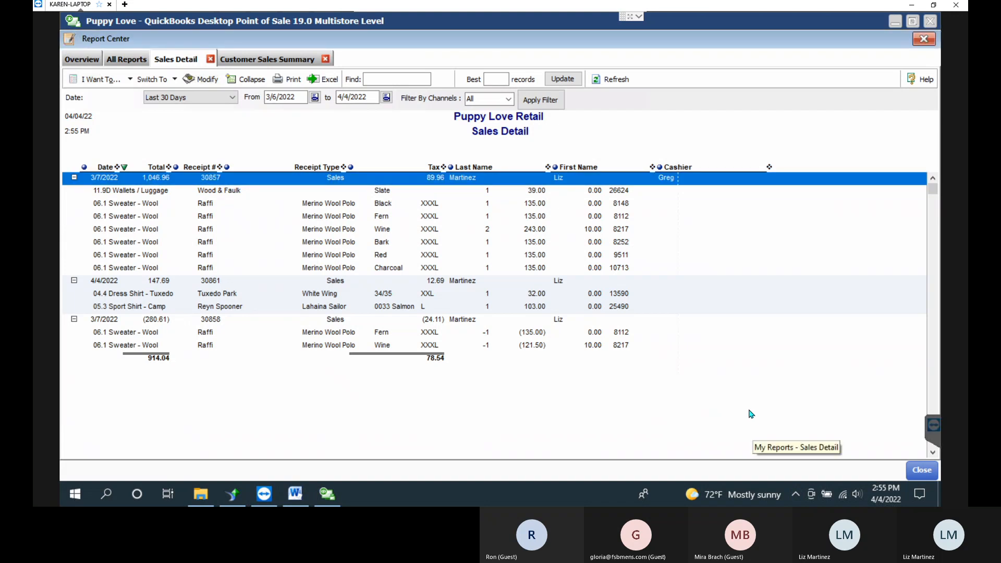
click(89, 171)
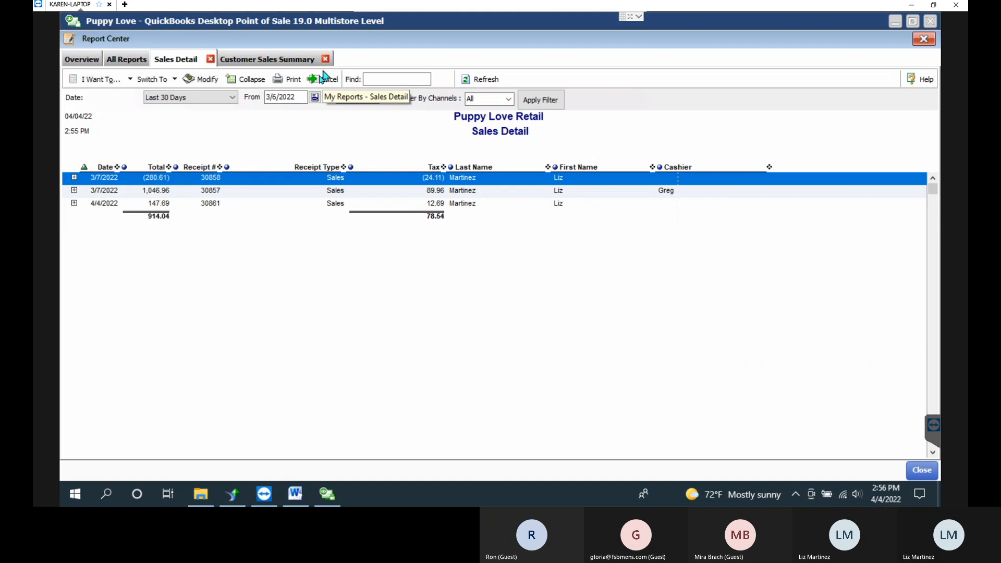
click(243, 80)
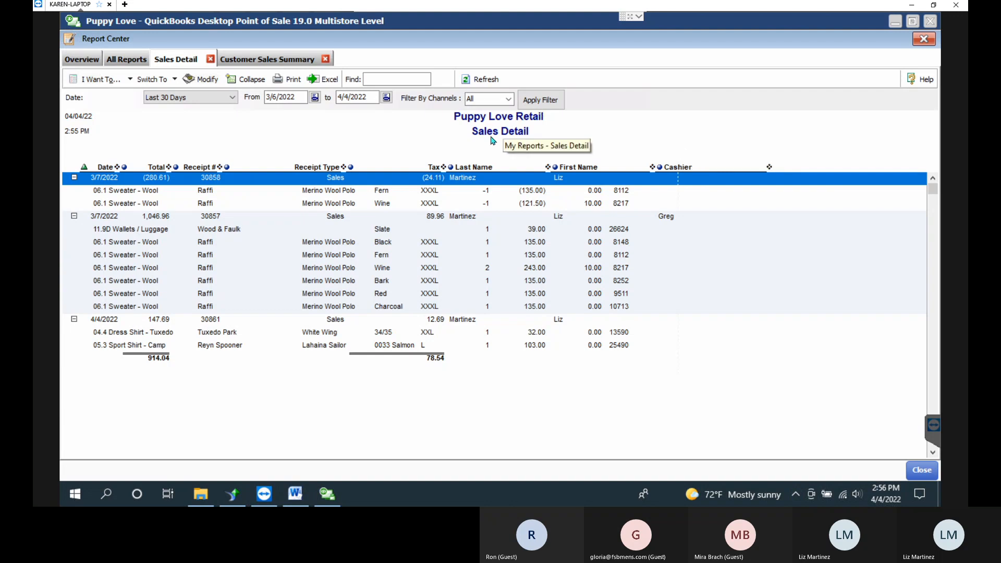
Back in All Reports, show the Sales category and cancel running the Detail report.
click(125, 60)
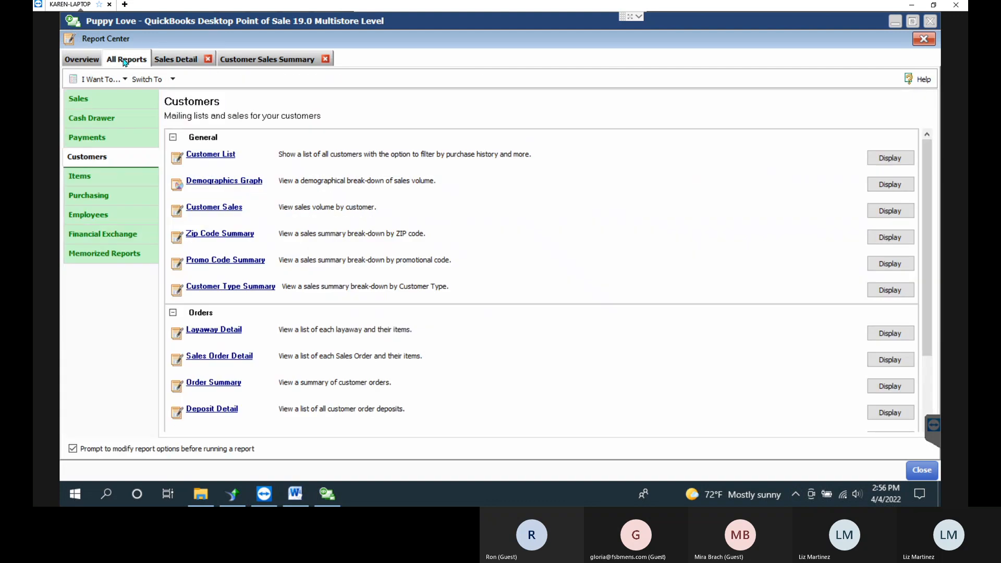
click(83, 99)
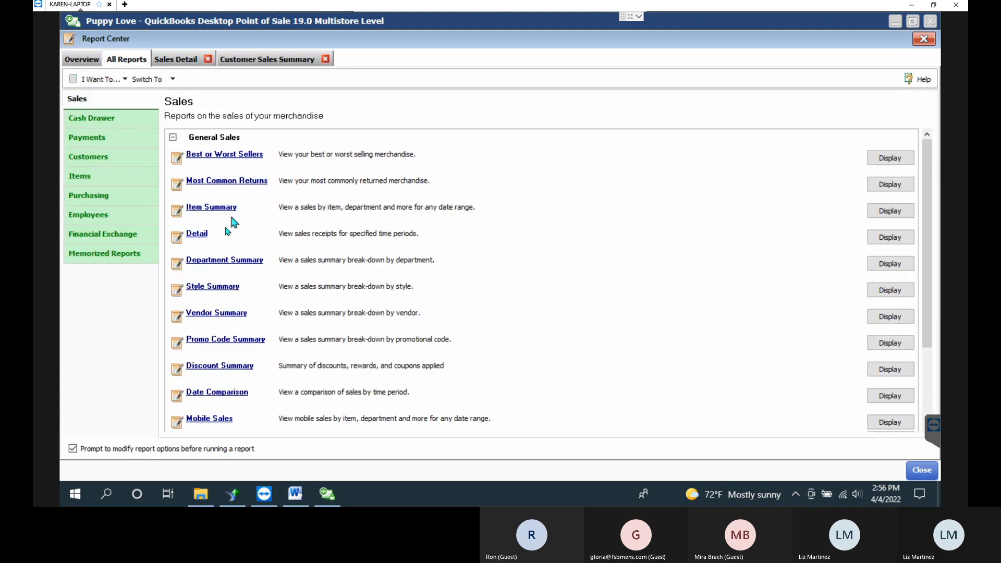
click(636, 301)
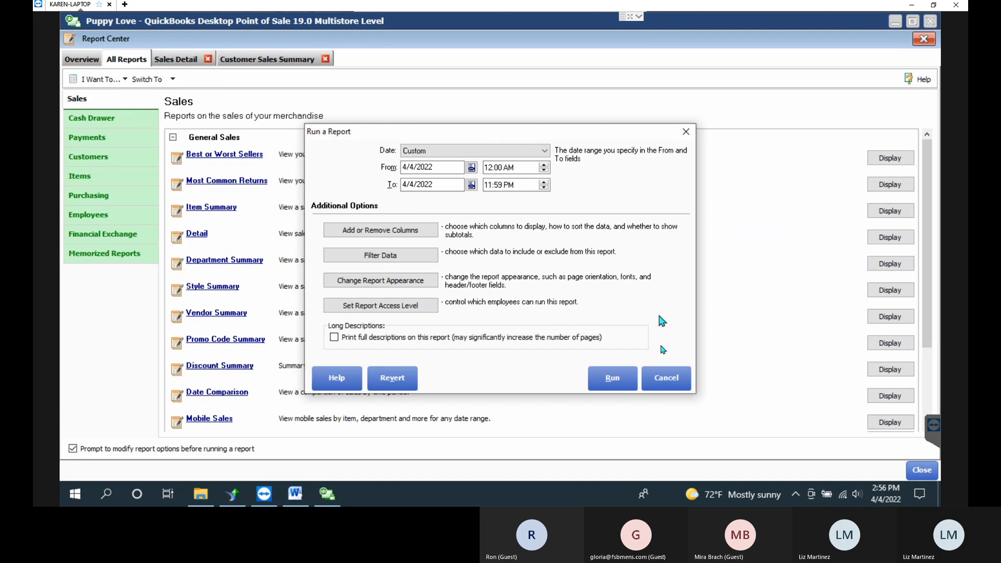
click(666, 378)
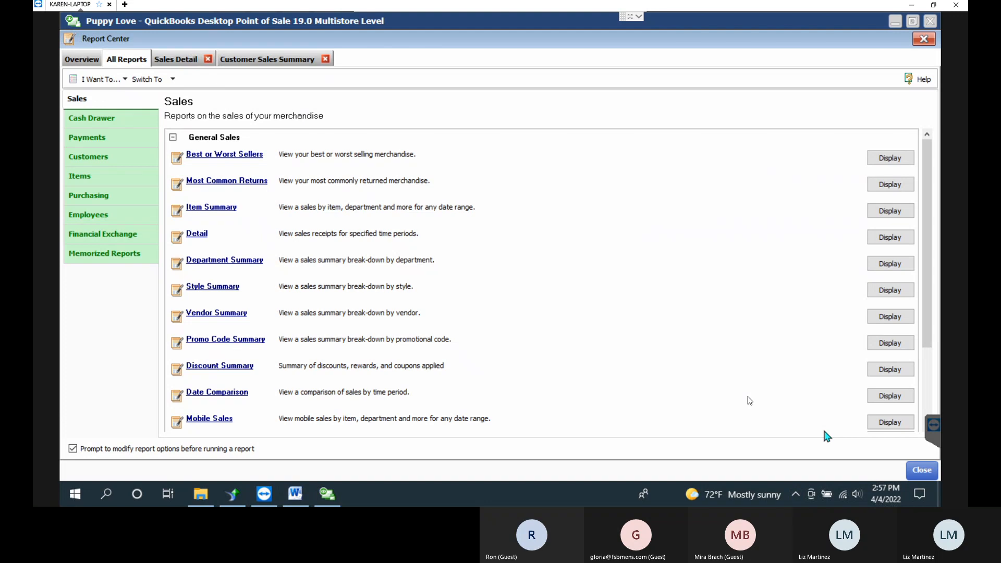
click(126, 364)
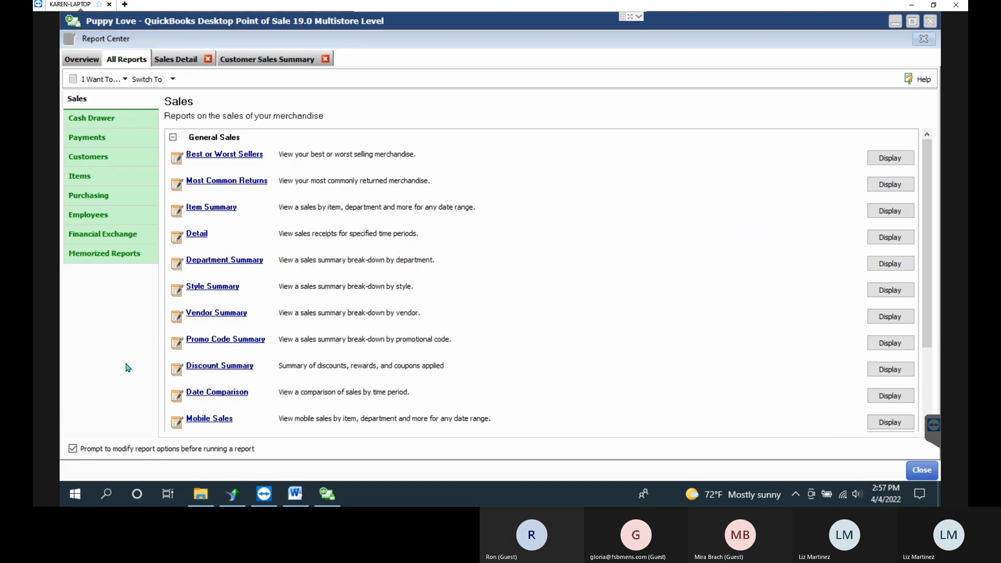
Launch Chrome with the Person 2 profile, maximize it, and load bighairydog.com.
key(super)
text(chro)
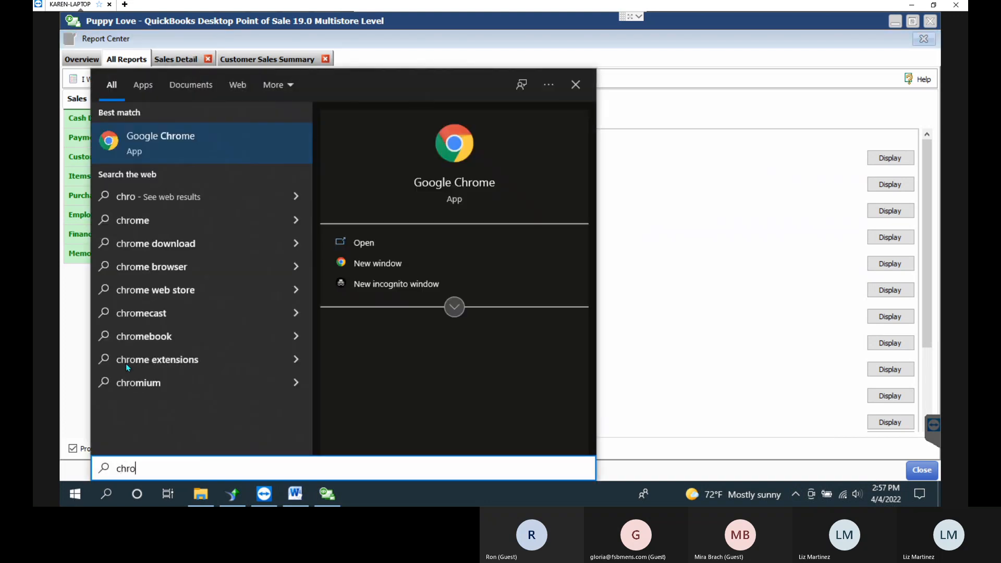
key(Escape)
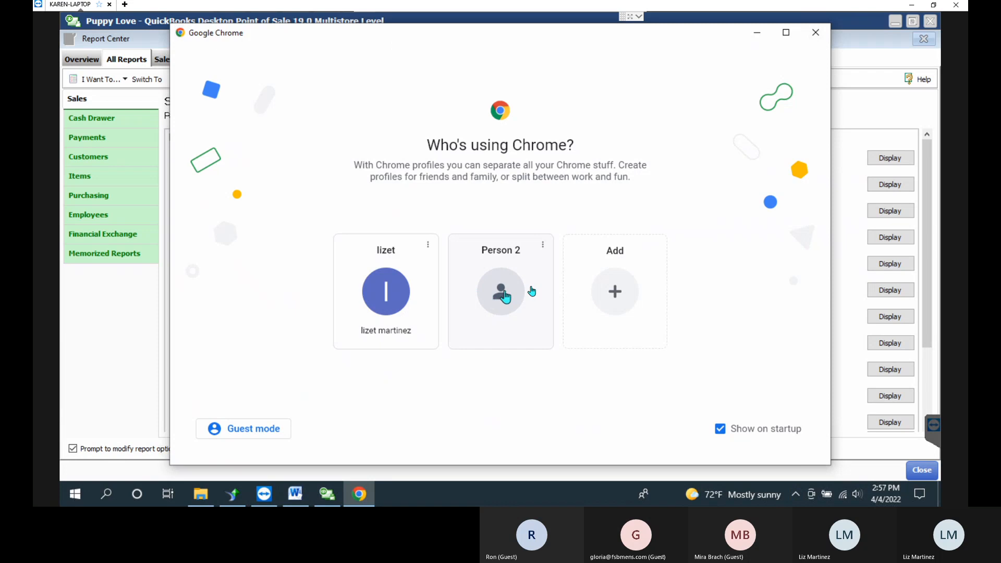
click(523, 288)
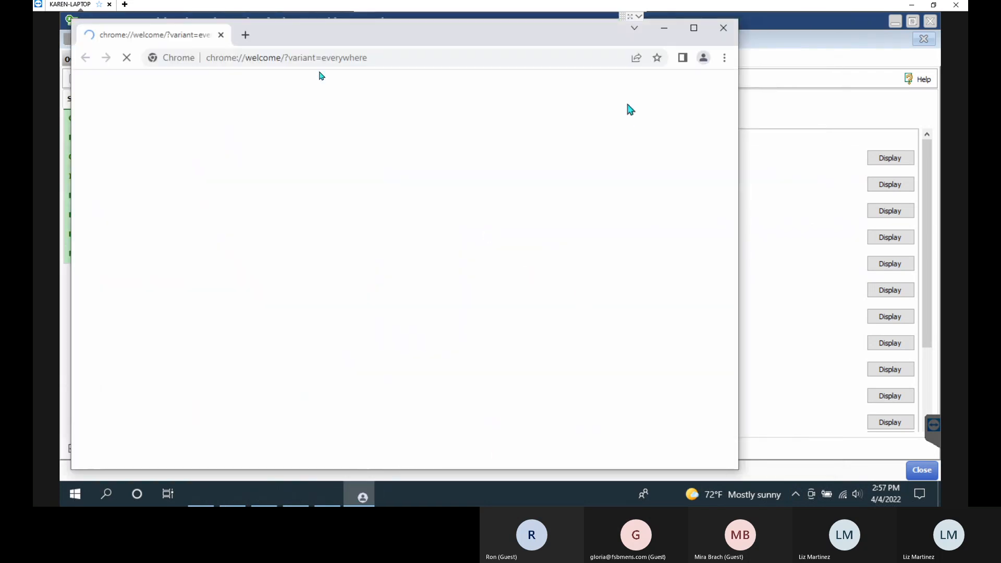
click(694, 29)
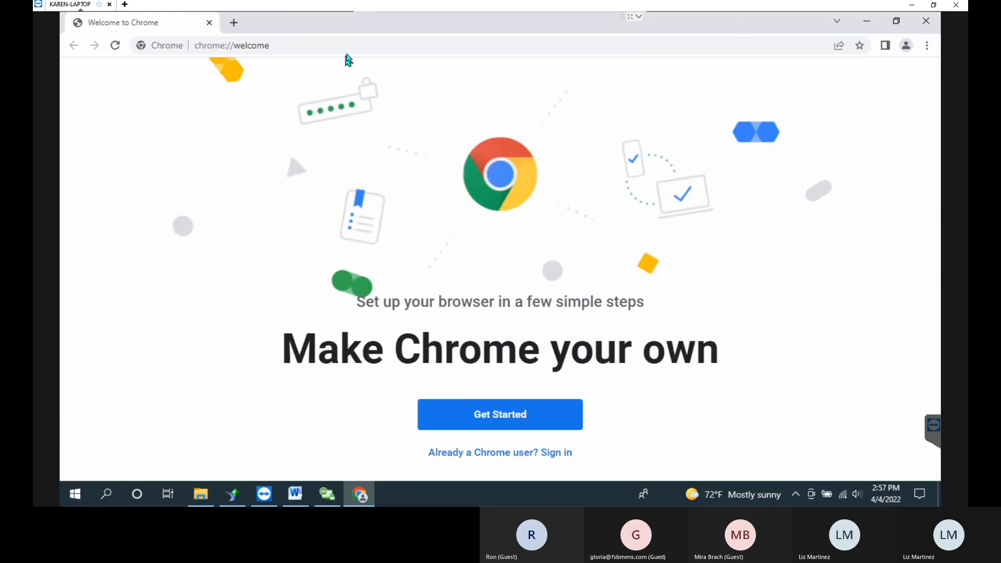
click(349, 44)
text(bighairydog.com)
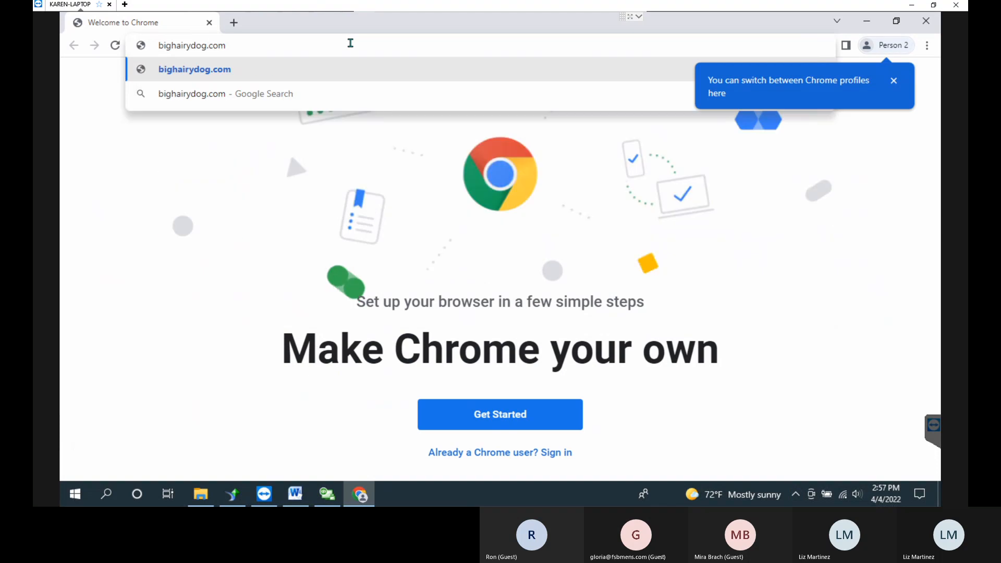
key(Return)
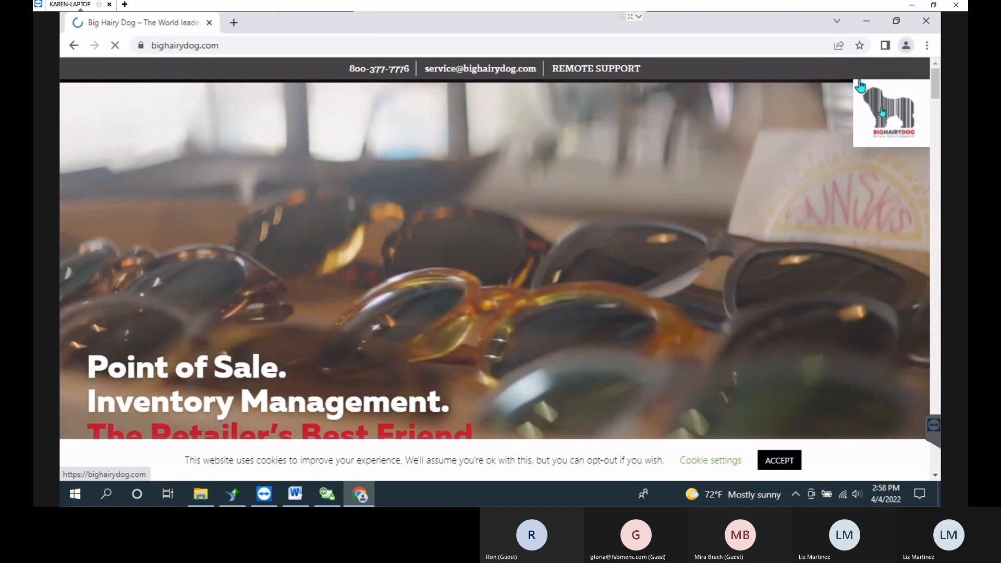
Go through the site menu to Customer Center, open Previously Recorded Webinars, then minimize Chrome.
click(883, 112)
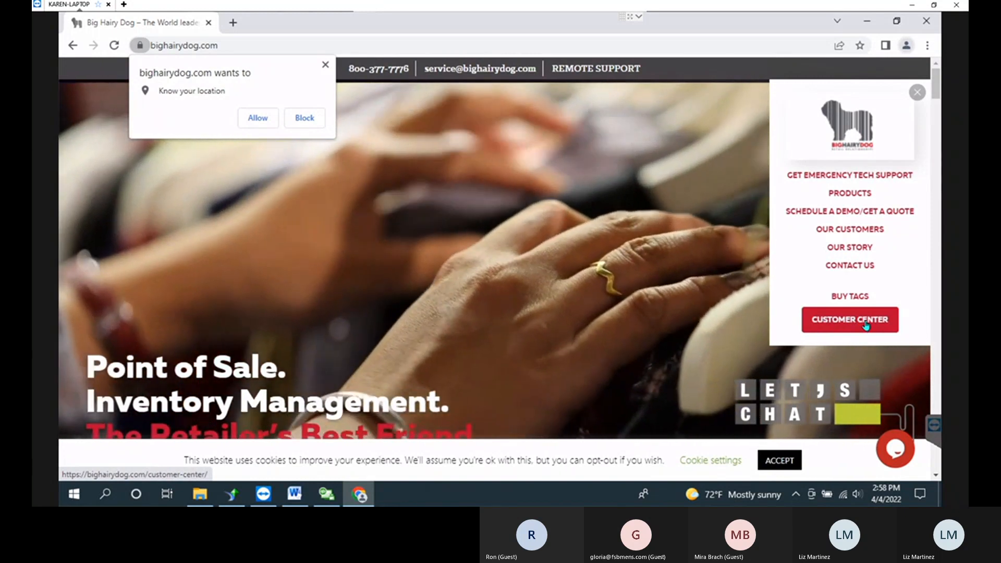
click(854, 327)
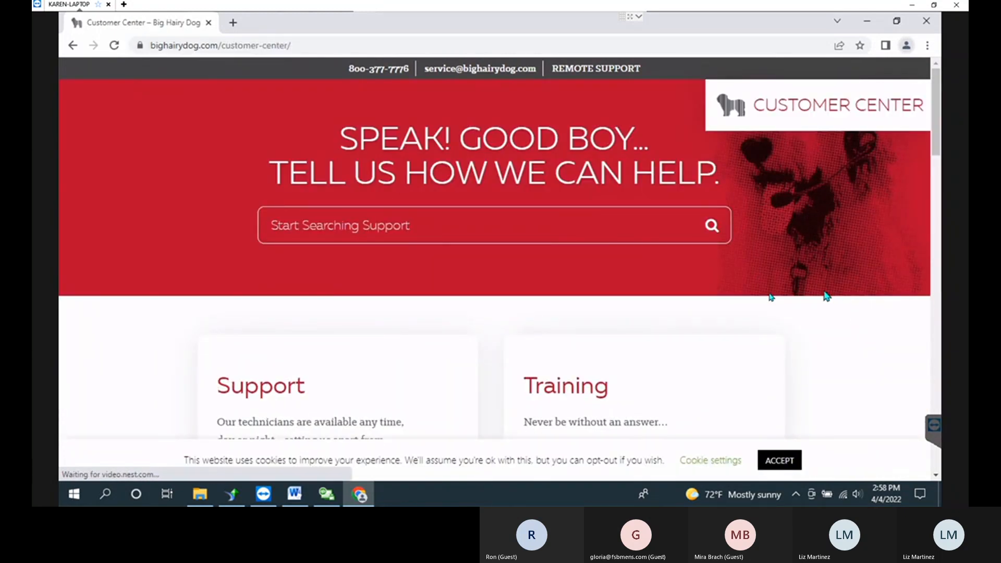
scroll(729, 296, down, 5)
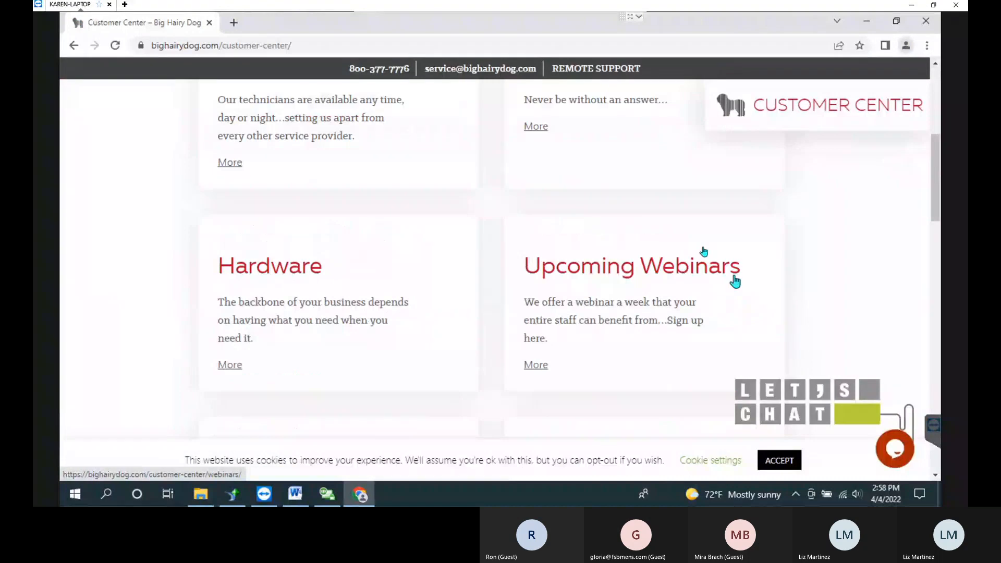
scroll(735, 282, down, 2)
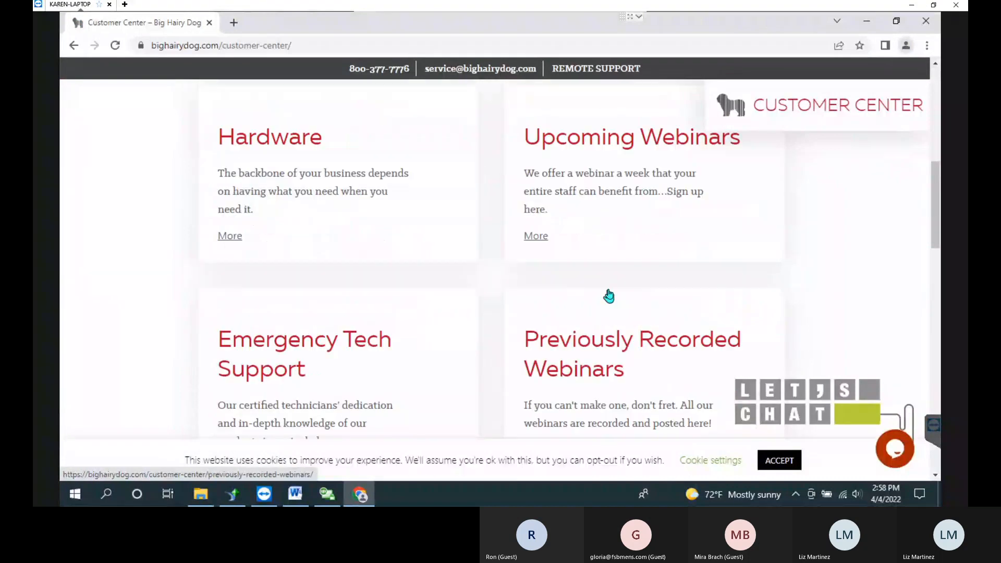
click(587, 342)
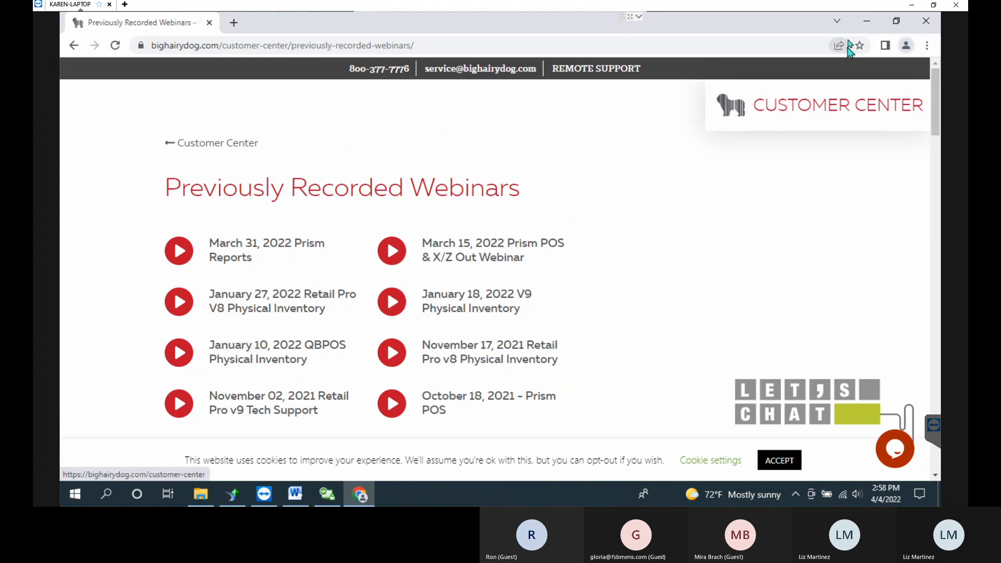
click(874, 25)
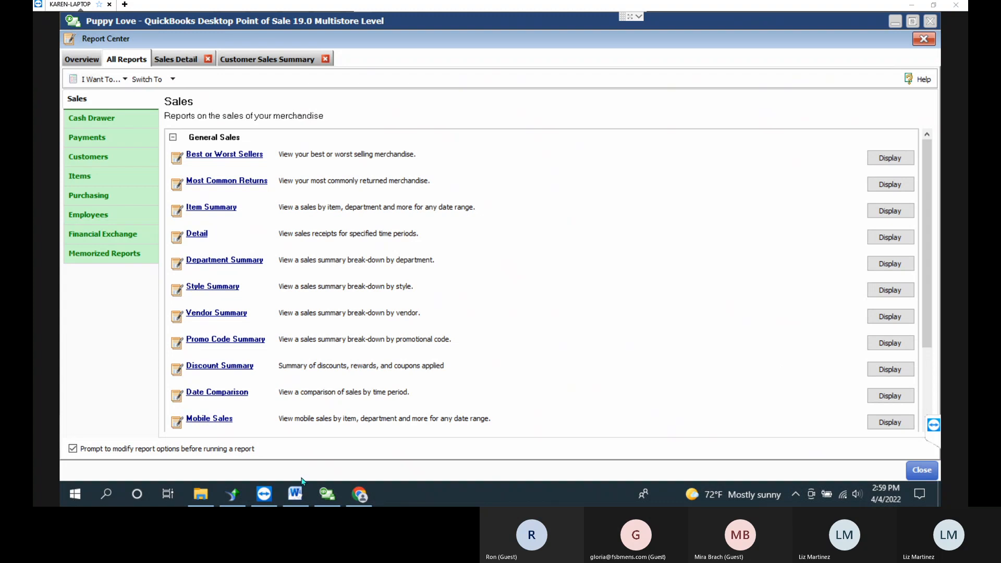
In the Word handout, type the contact phone number on a new line below "We will be starting shortly…".
click(295, 493)
click(669, 335)
key(Return)
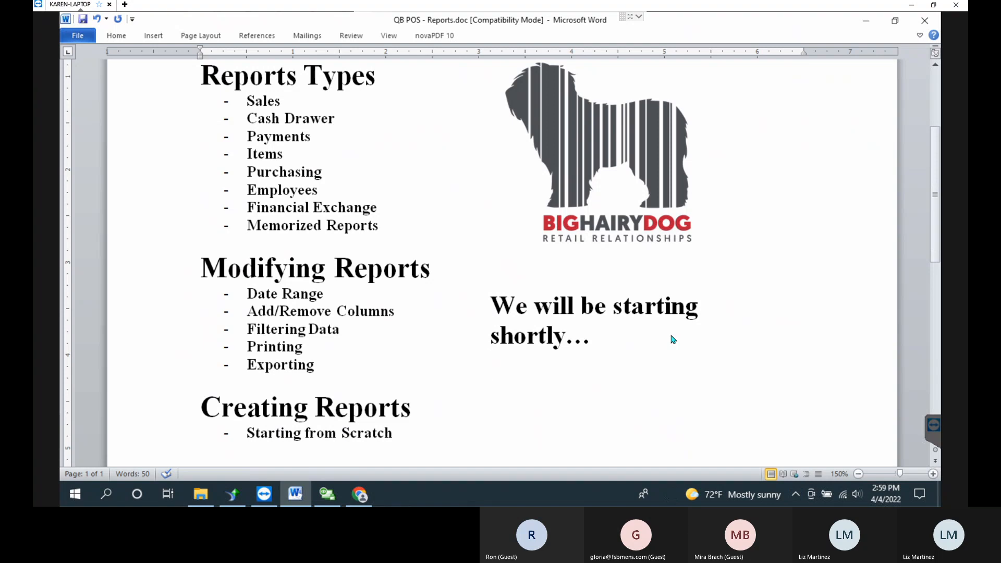
text(1)
key(BackSpace)
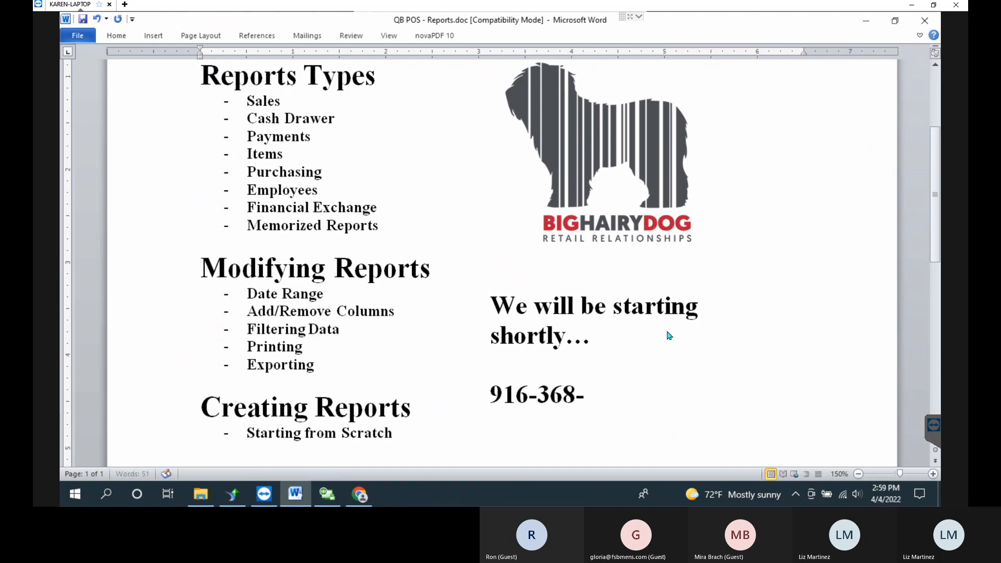
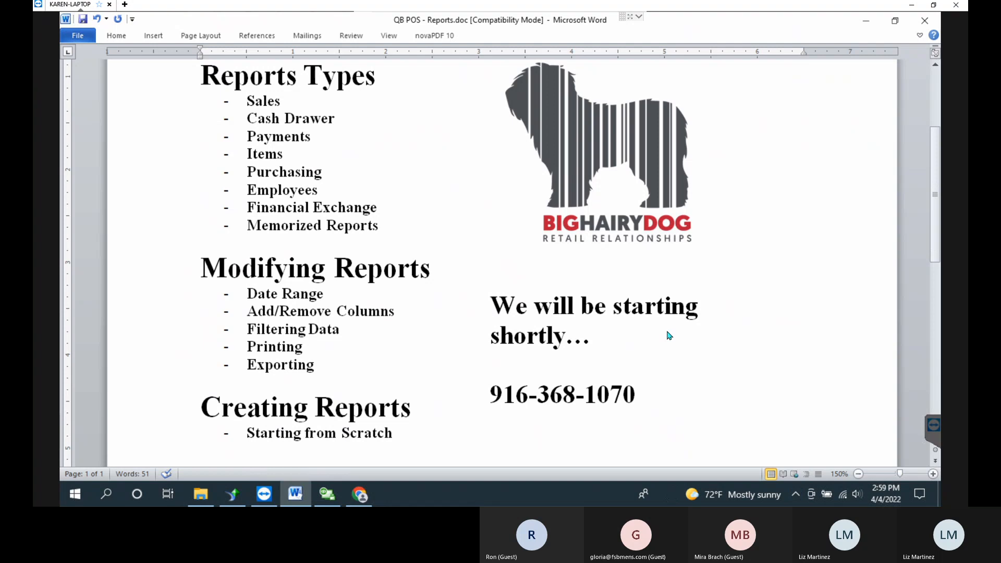